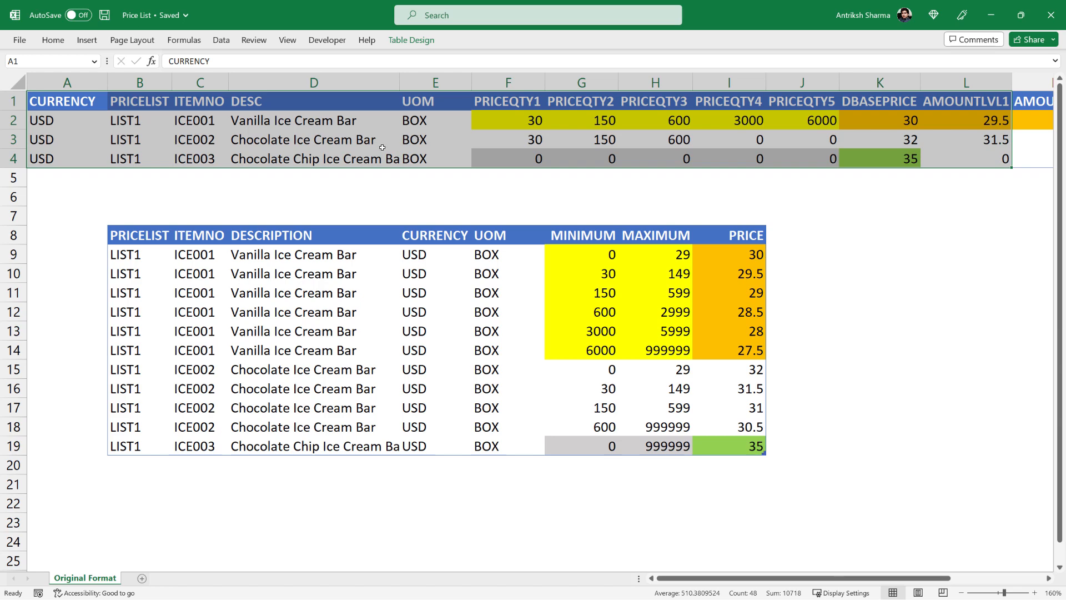
Examine the source price list's PRICEQTY, DBASEPRICE and AMOUNTLVL columns for each ice cream item
left_click(382, 146)
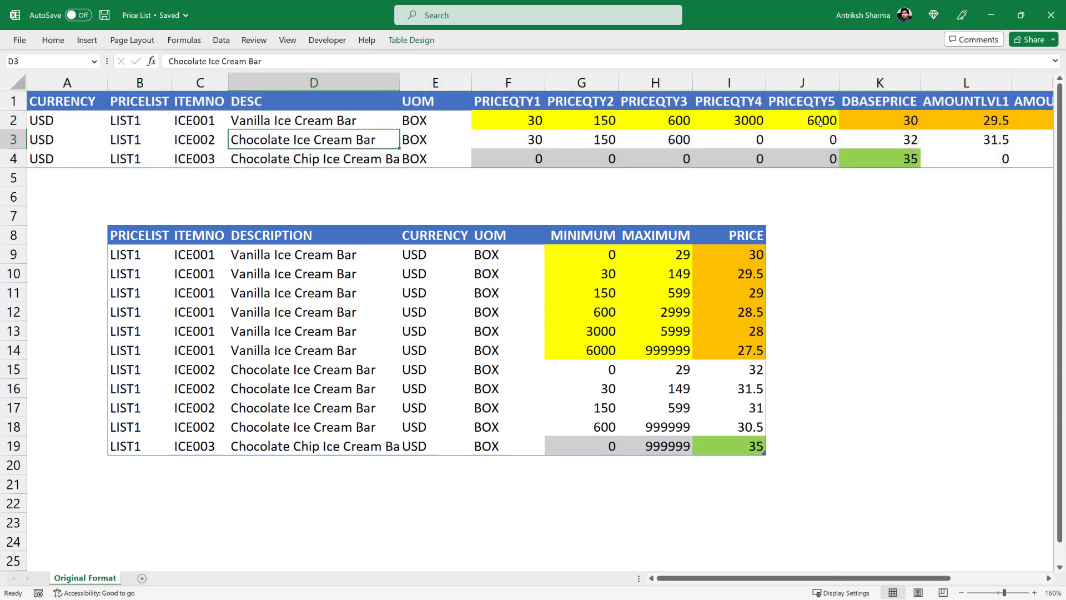
left_click_drag(783, 560, 781, 576)
left_click_drag(771, 578, 866, 580)
scroll(790, 381, "up", 1)
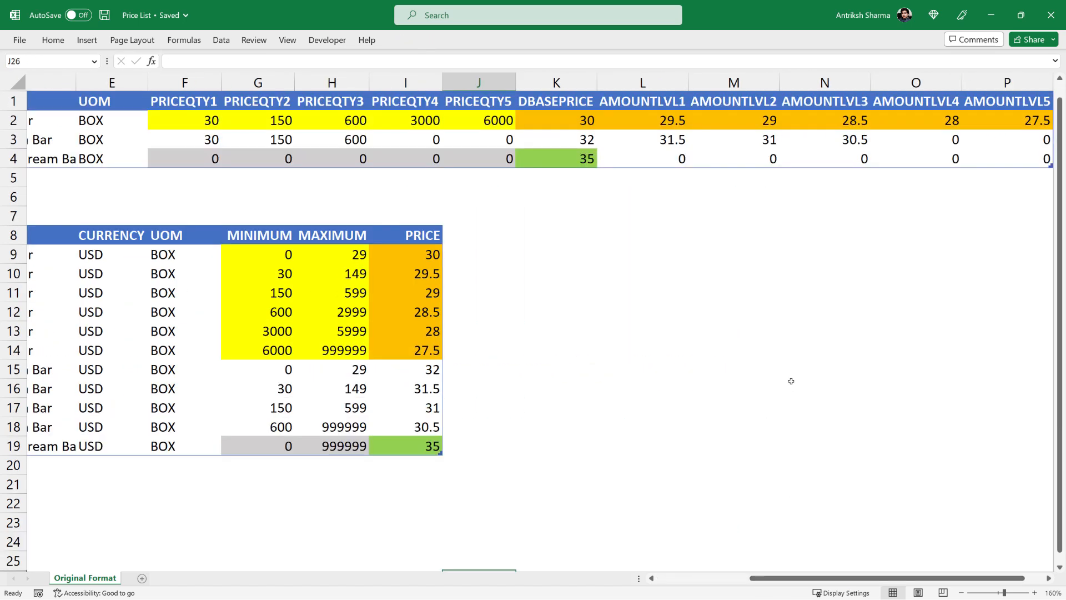
left_click(587, 119)
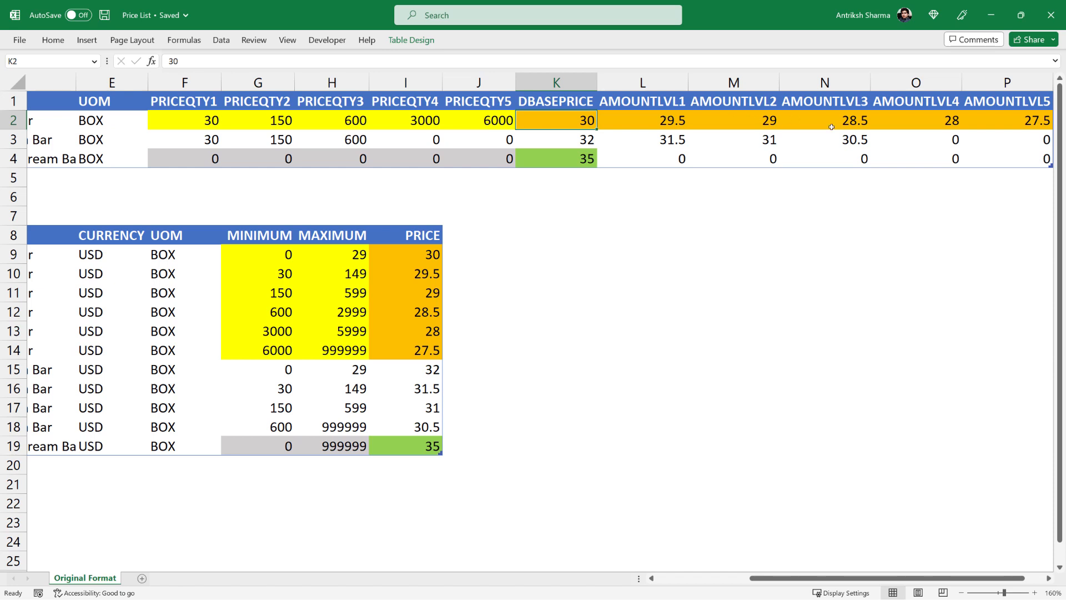
left_click_drag(797, 579, 683, 570)
left_click(169, 115)
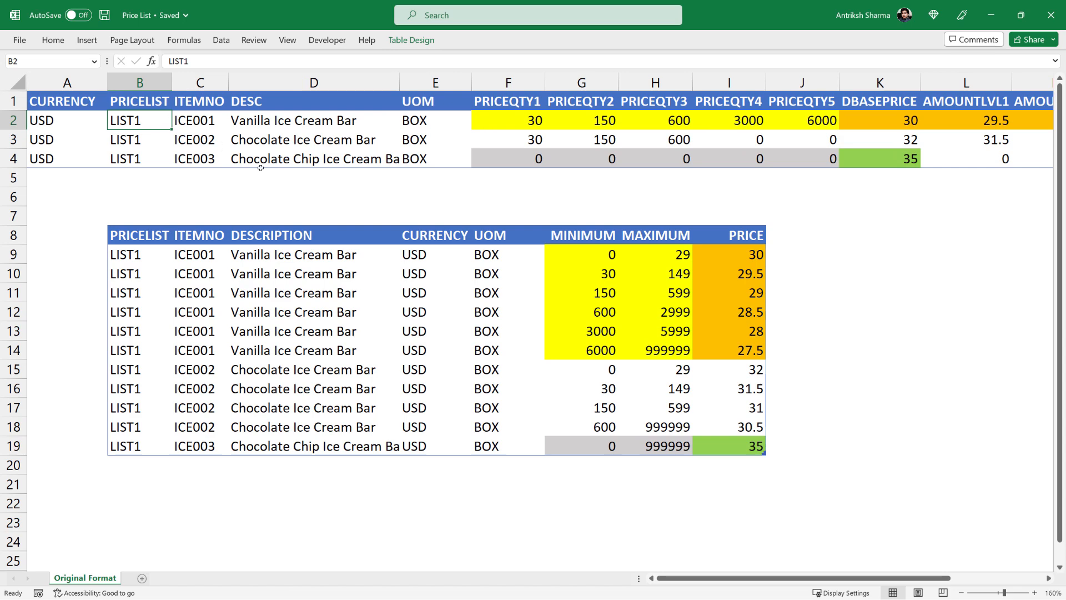
Compare the MINIMUM and MAXIMUM ranges in the target table with the source PRICEQTY values, including the all-zero ICE003 row
left_click(606, 237)
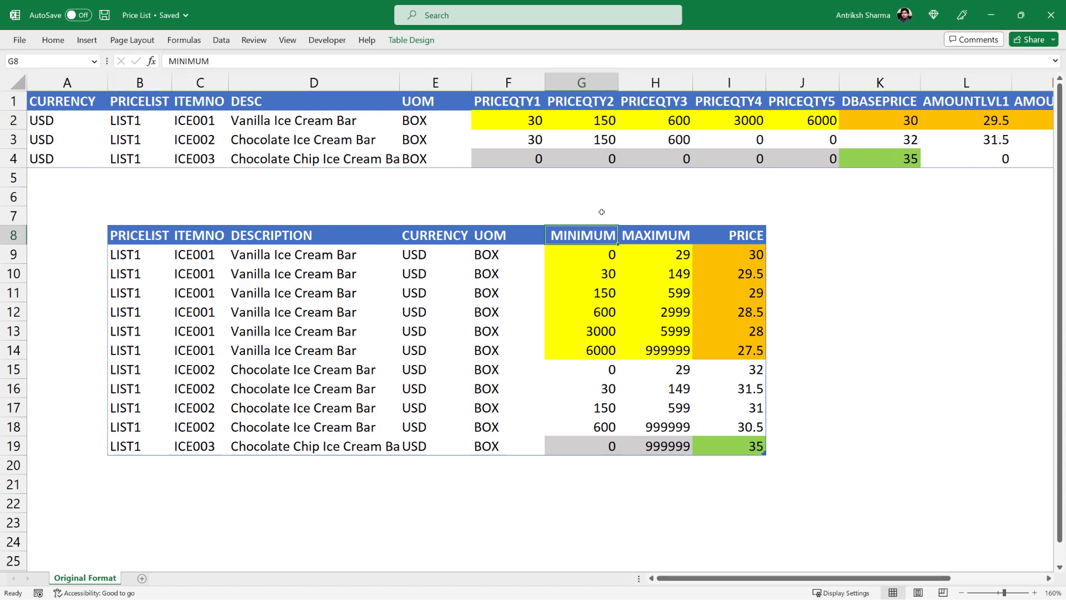
left_click_drag(590, 254, 670, 351)
left_click(521, 119)
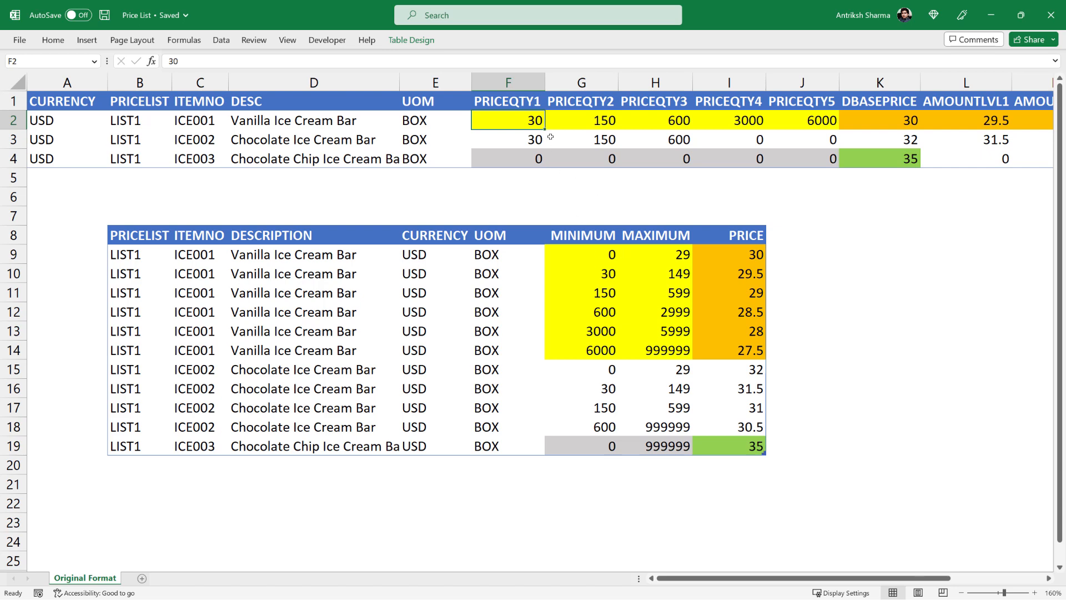
left_click(603, 122)
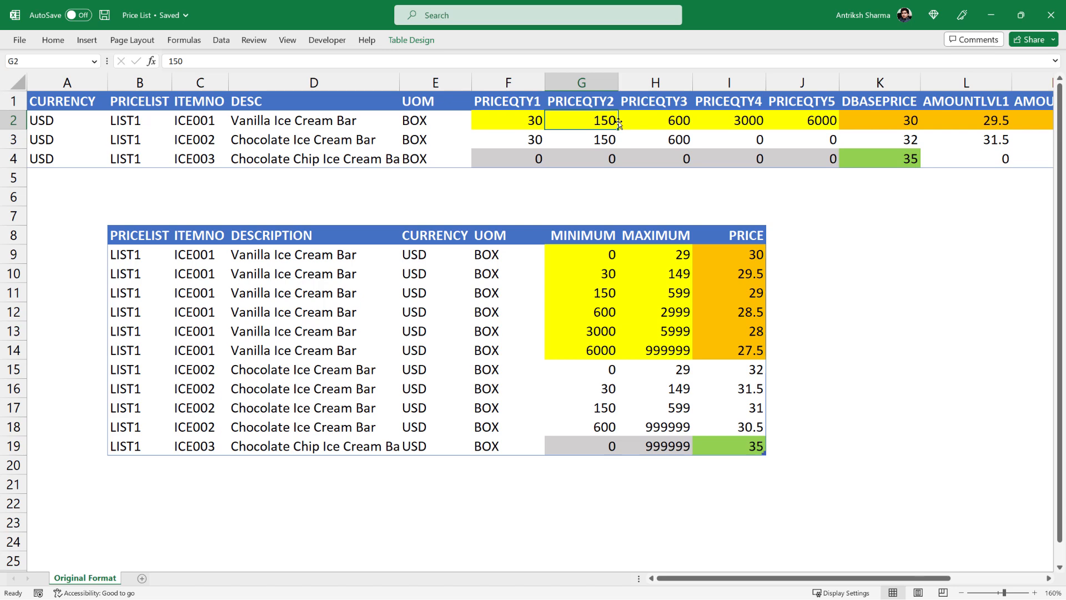
left_click_drag(534, 159, 808, 151)
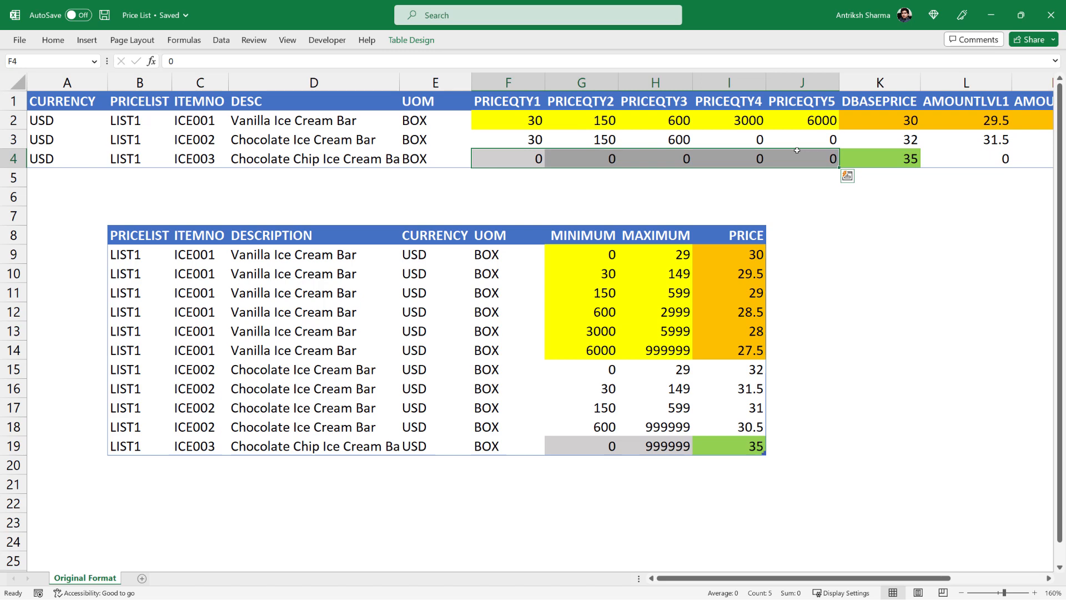
left_click(686, 452)
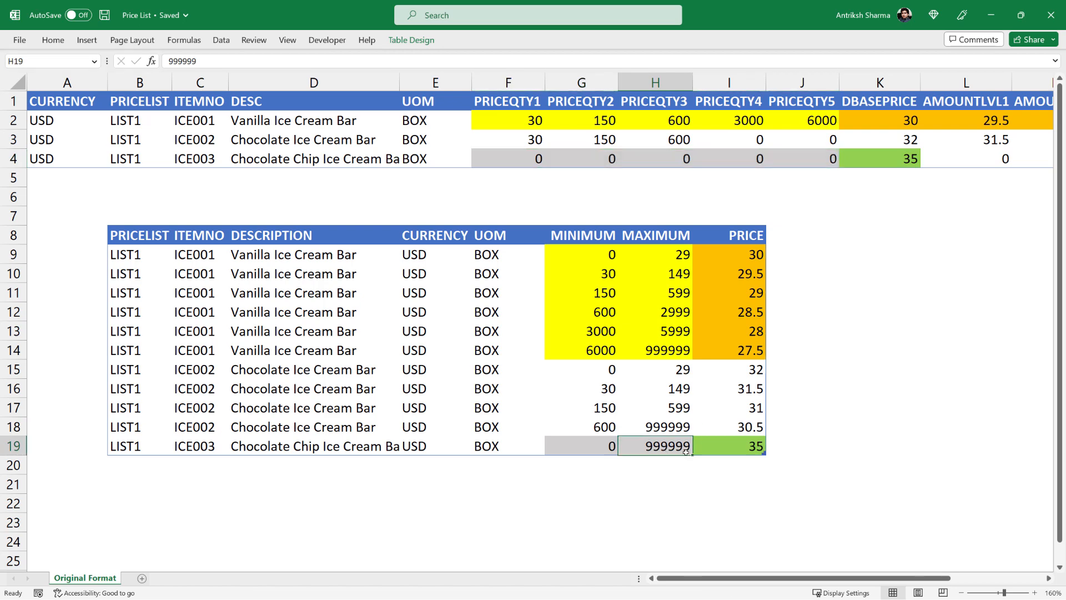
Compare the source DBASEPRICE and AMOUNTLVL values with the target PRICE column, including the ICE003 row with zero quantities
left_click(858, 571)
left_click_drag(855, 578, 948, 579)
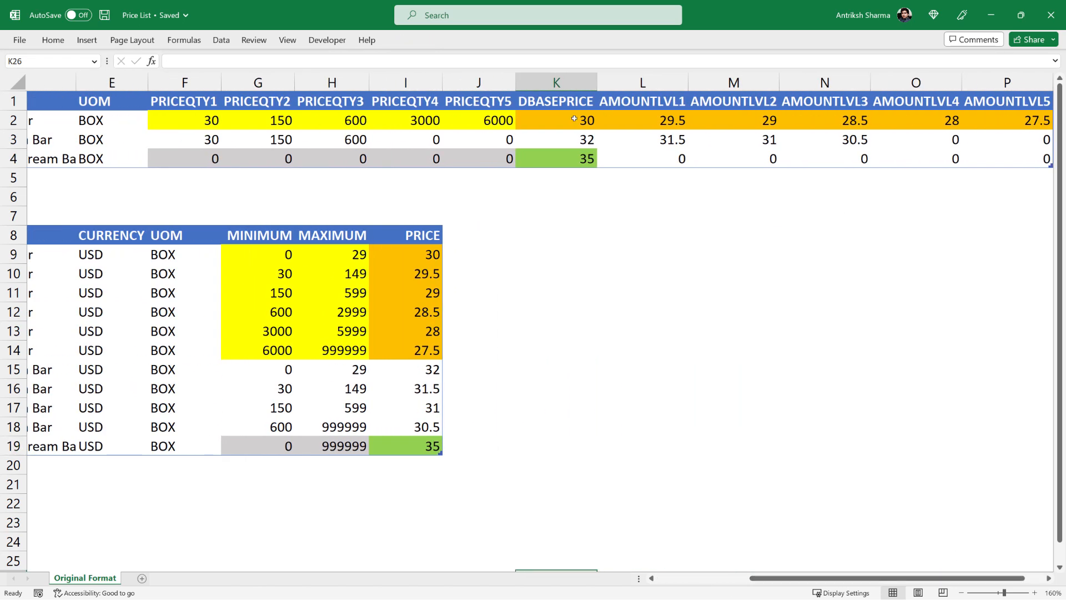
left_click_drag(574, 118, 1032, 120)
left_click(275, 255, "ctrl")
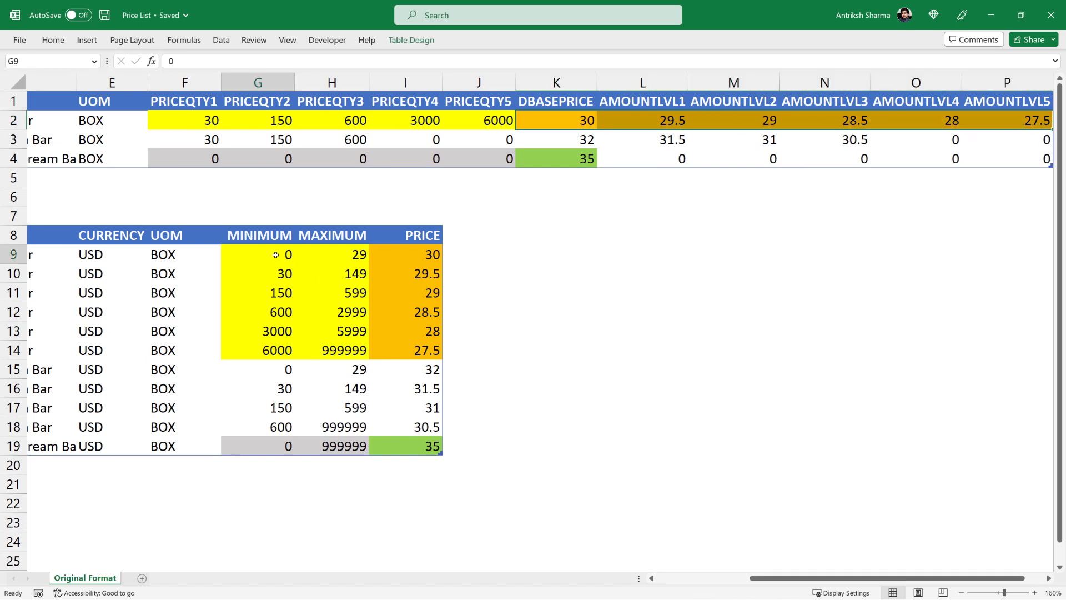
left_click_drag(276, 255, 333, 255)
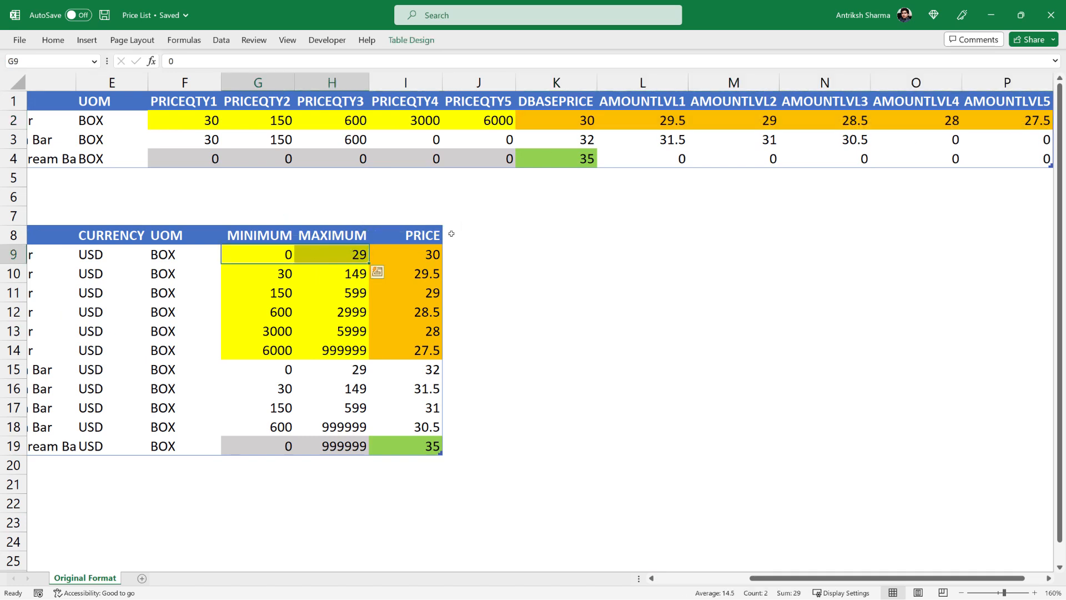
left_click(424, 278)
left_click(675, 118)
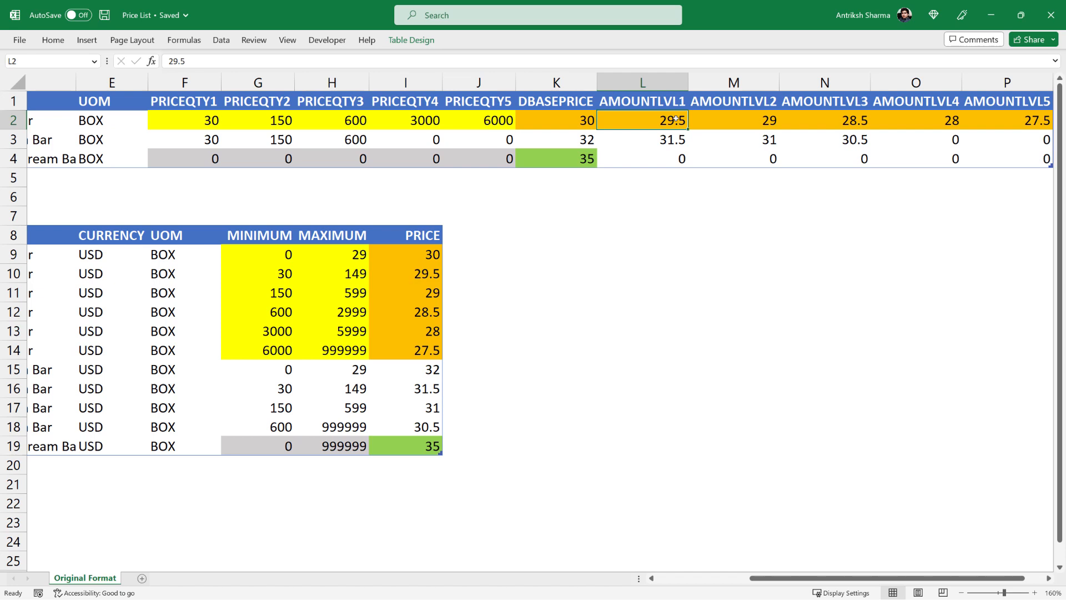
left_click(762, 120)
left_click(839, 121)
left_click(419, 311)
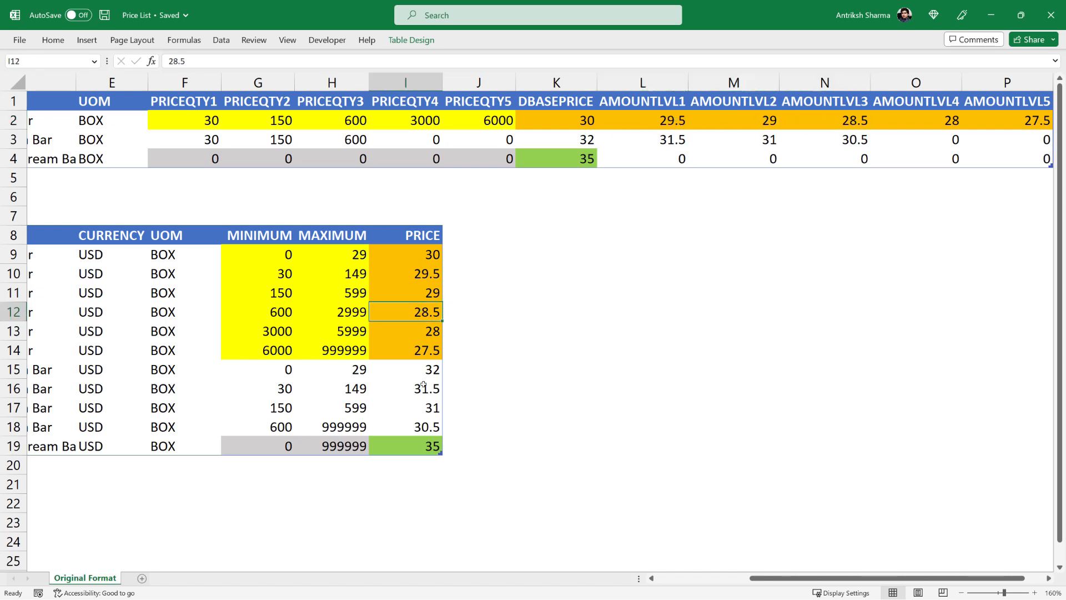
left_click_drag(184, 159, 487, 158)
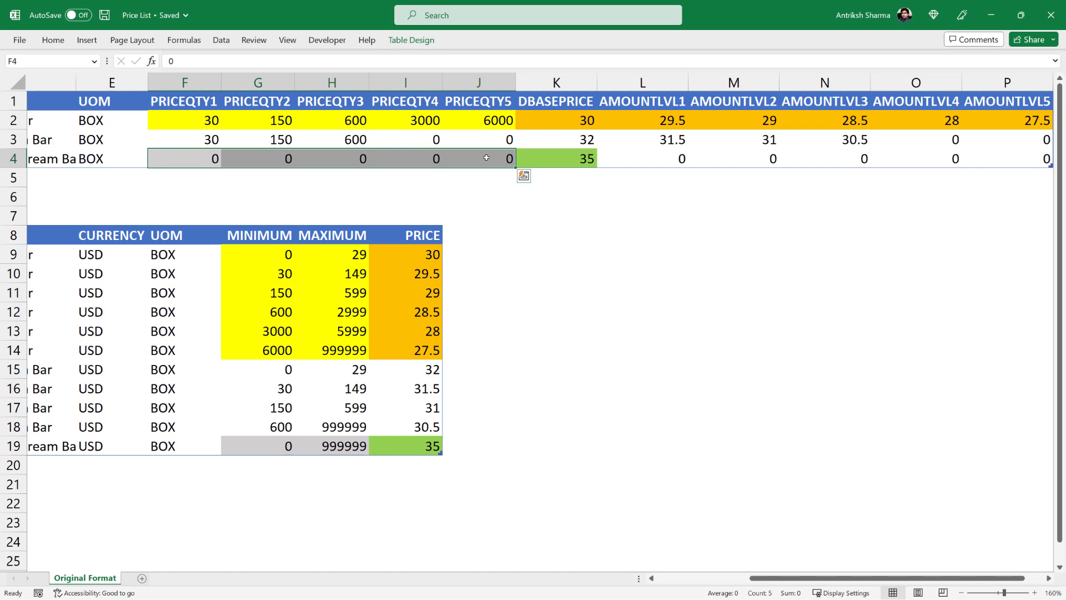
left_click(578, 156)
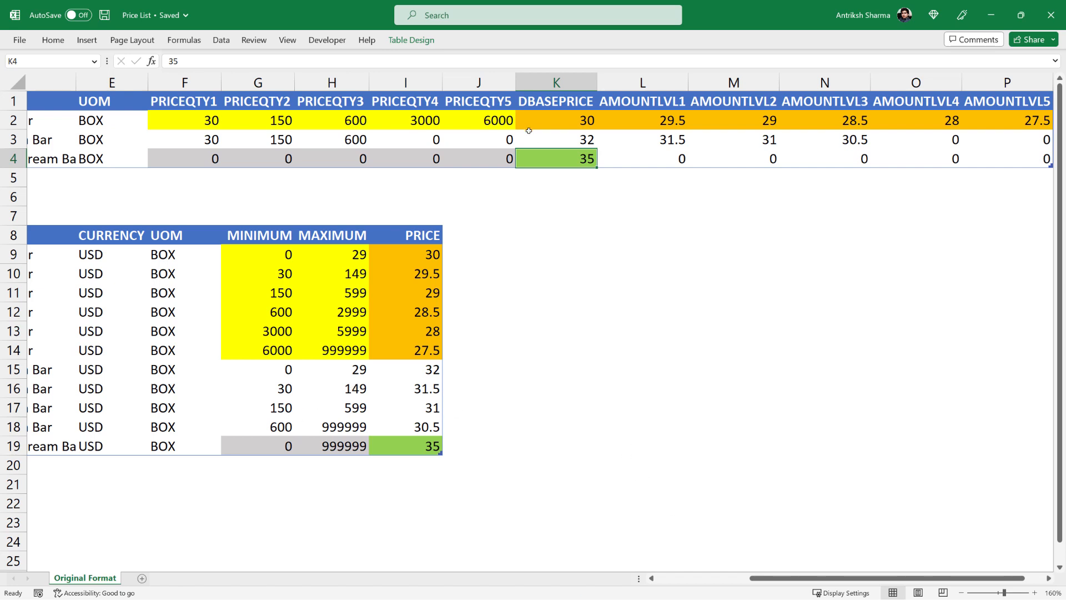
left_click(438, 205)
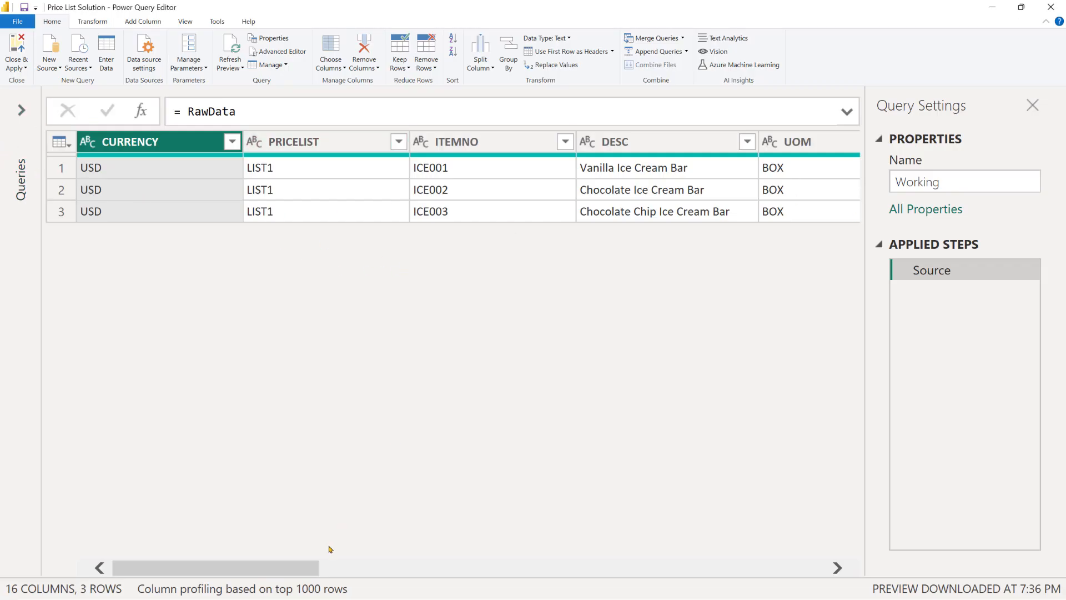
In the Power Query Editor, review the Solution query's output and return to the Working query
left_click_drag(298, 567, 278, 559)
left_click(21, 110)
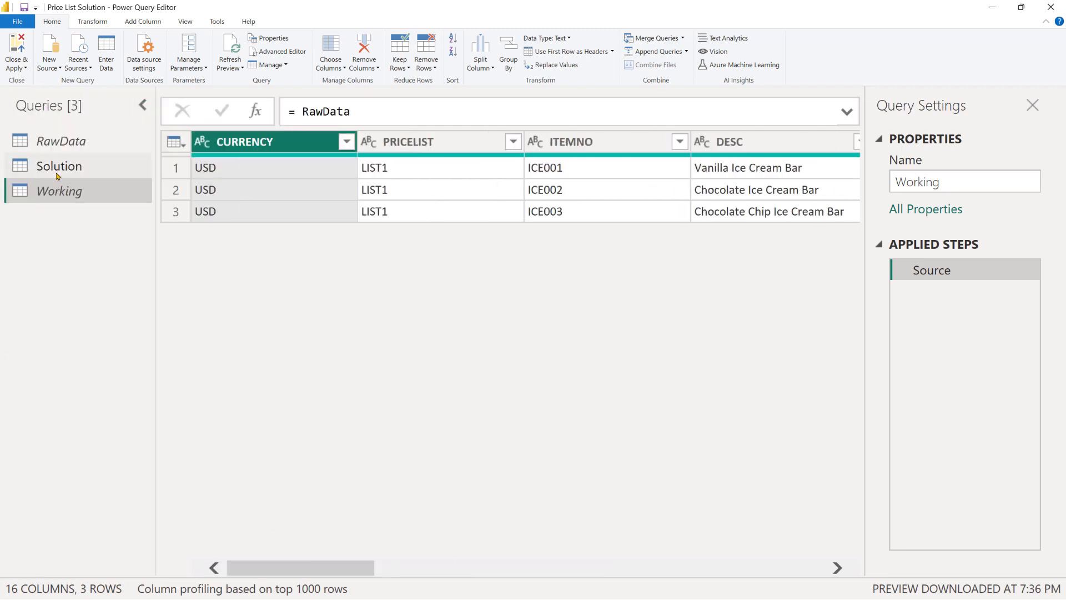
left_click(58, 166)
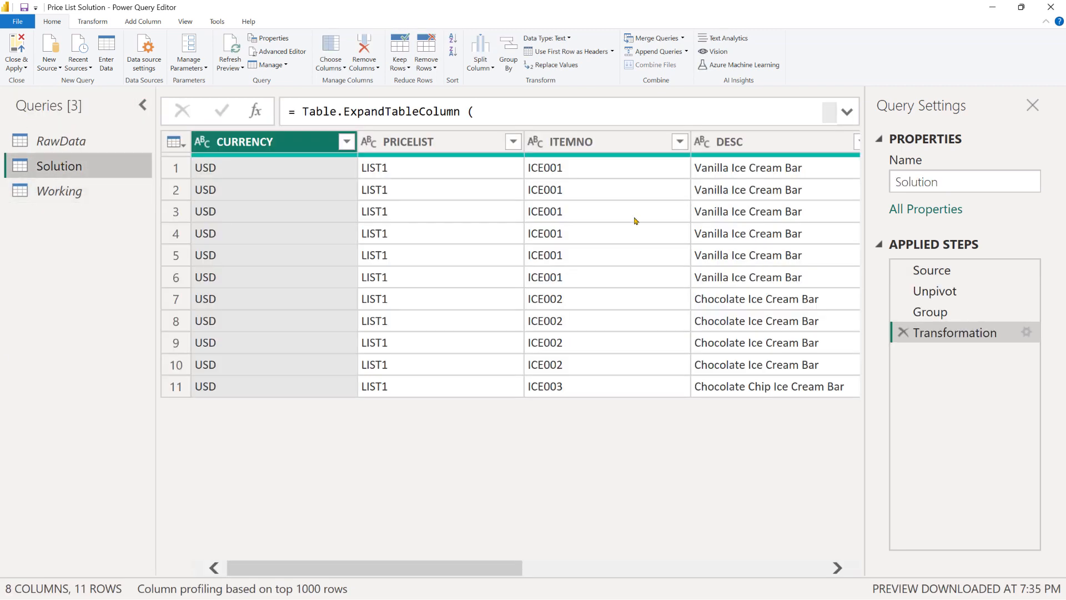
left_click(116, 190)
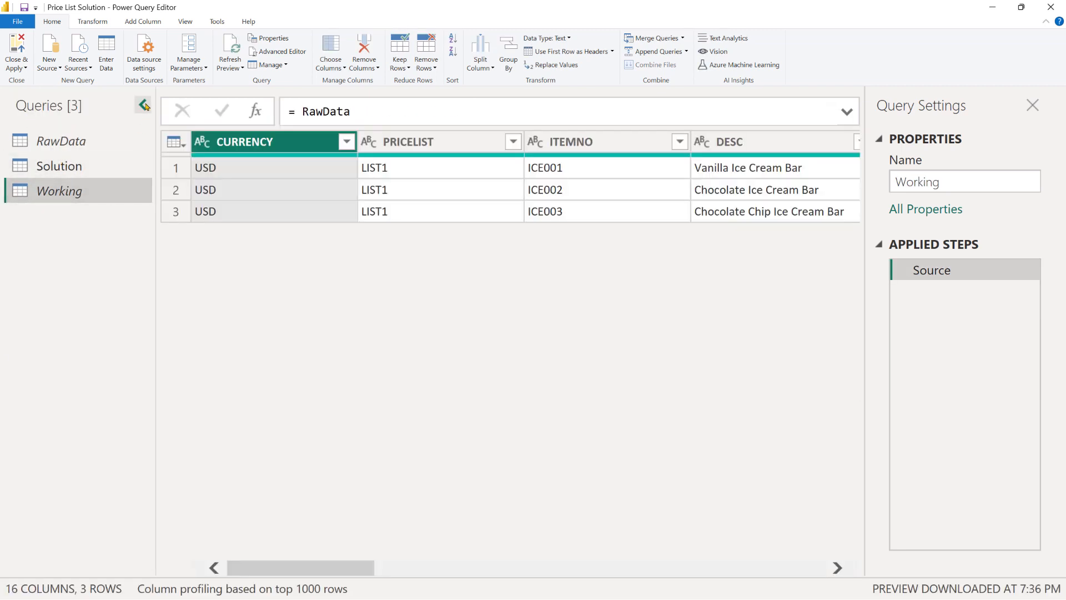
left_click(143, 105)
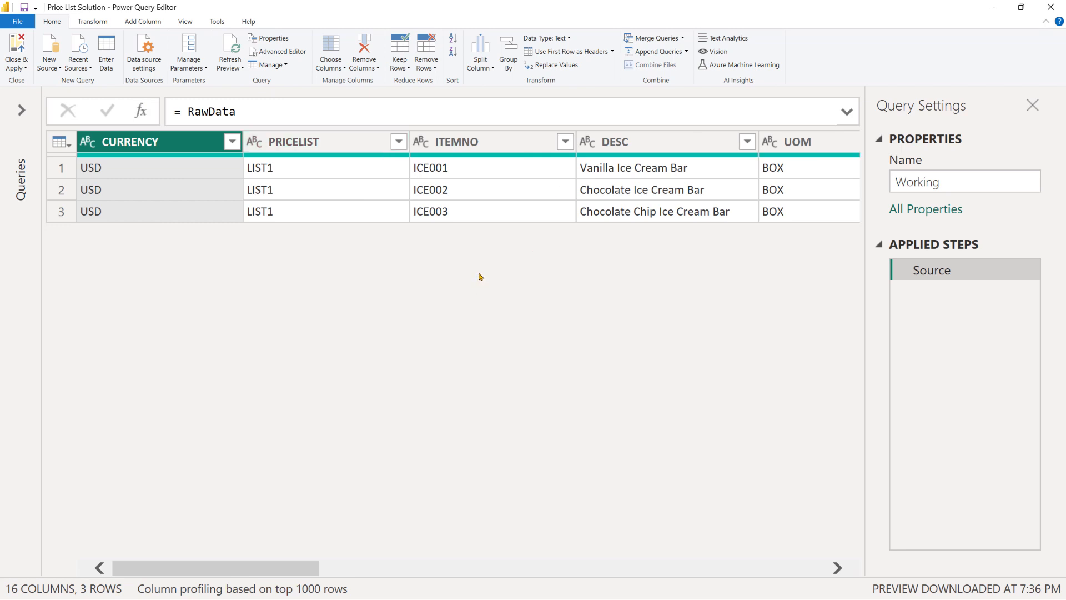
Unpivot every column of the Working query except CURRENCY, PRICELIST, ITEMNO, DESC and UOM
left_click_drag(276, 566, 150, 555)
left_click(787, 153, "shift")
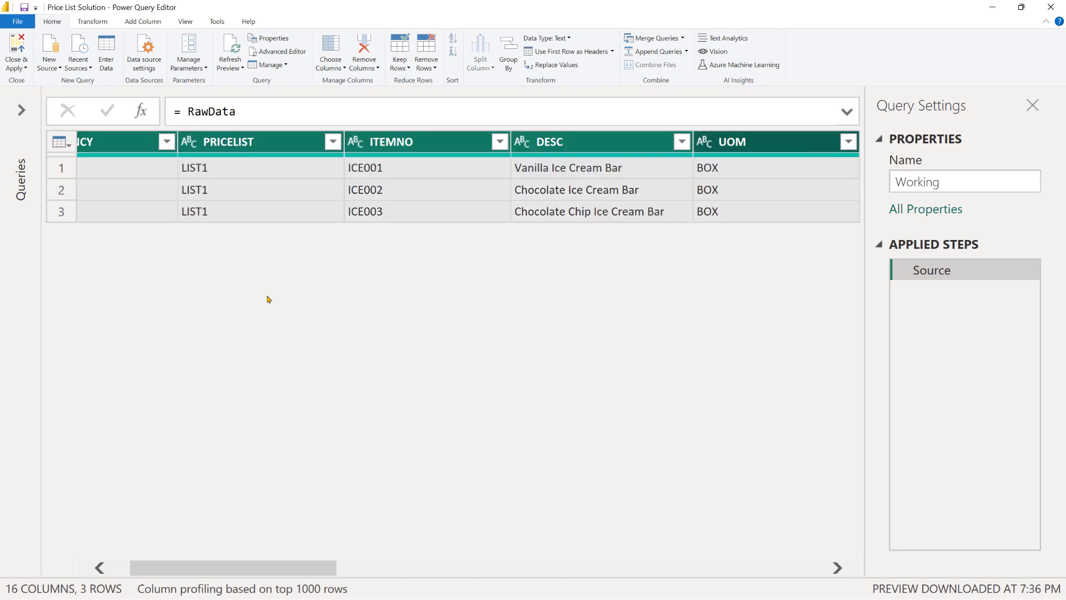
left_click_drag(281, 569, 263, 569)
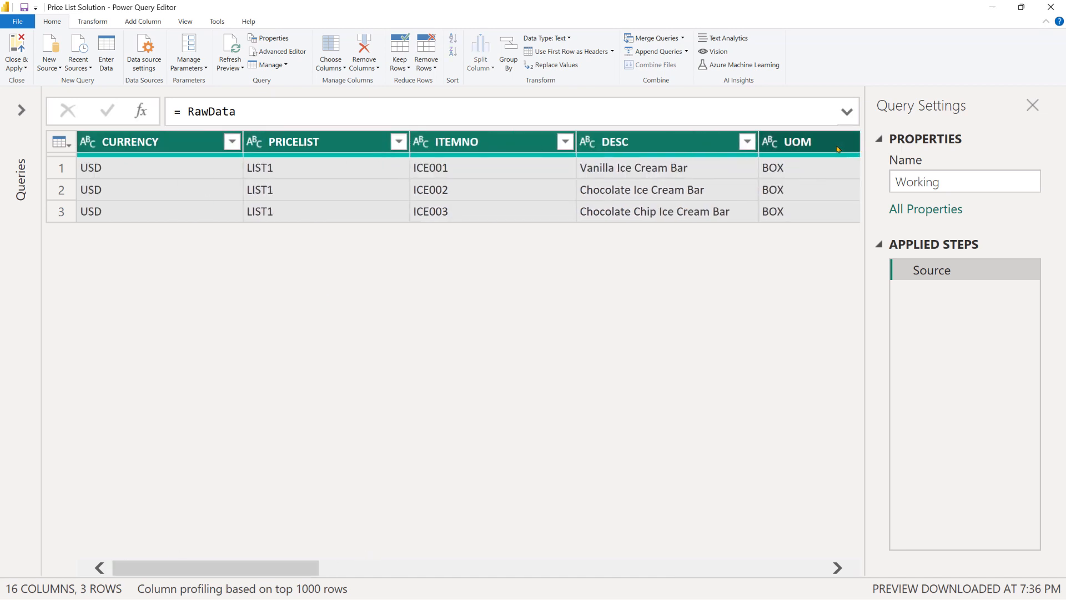
right_click(816, 146)
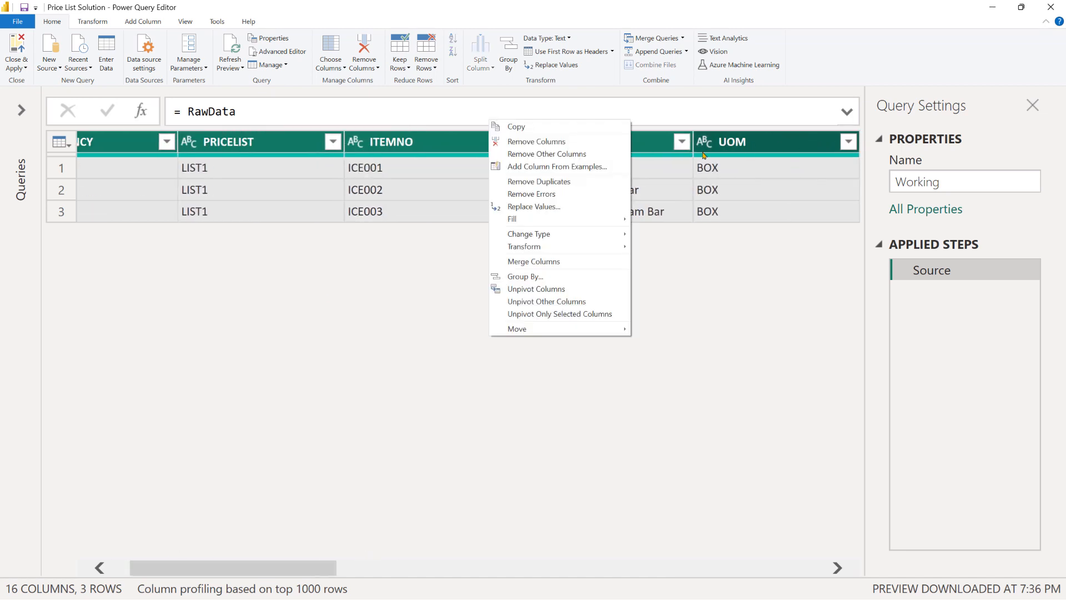
left_click(593, 309)
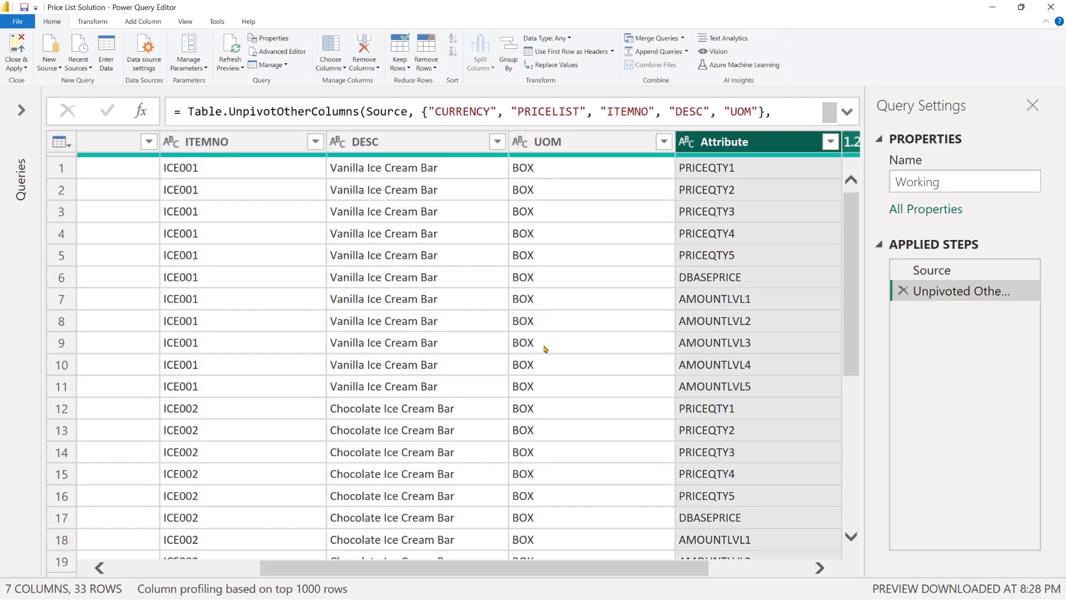
key("ctrl+shift+minus")
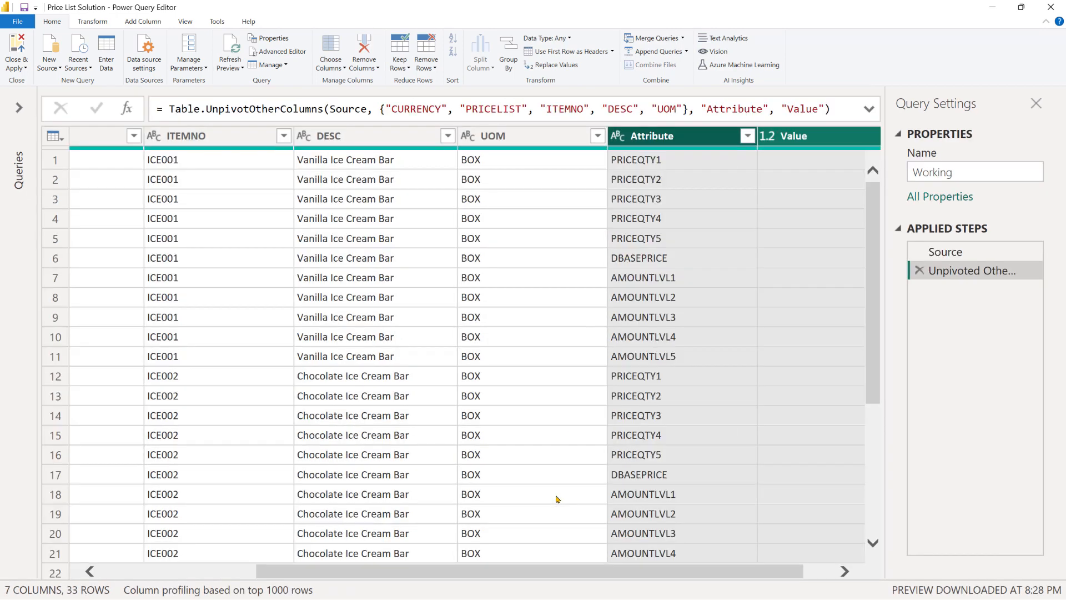
Inspect the unpivoted Attribute and Value columns, down to the DBASEPRICE row of item ICE003
left_click_drag(533, 571, 562, 572)
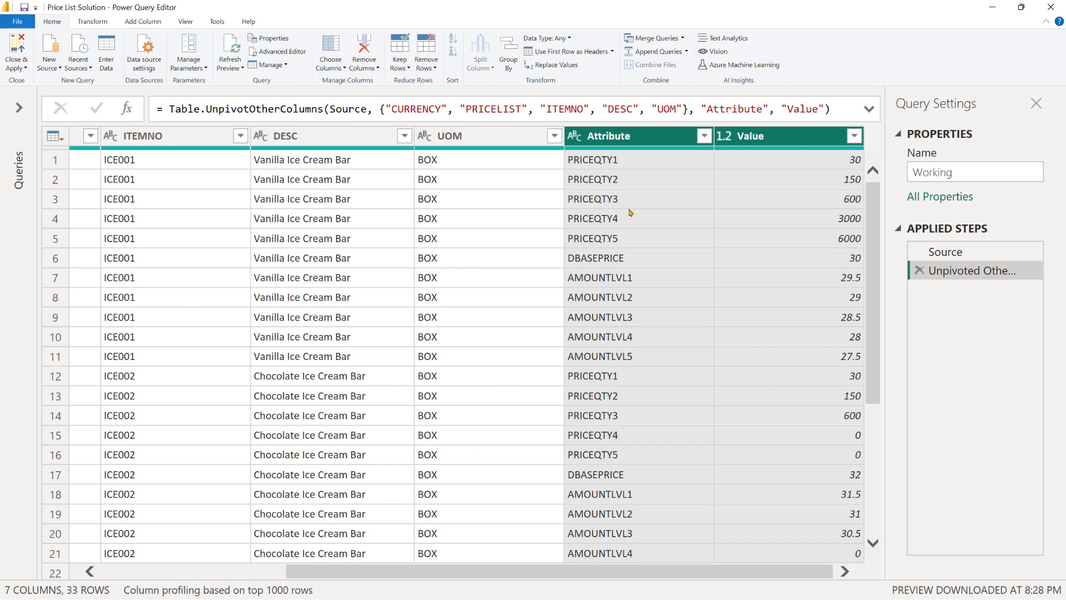
left_click(629, 143)
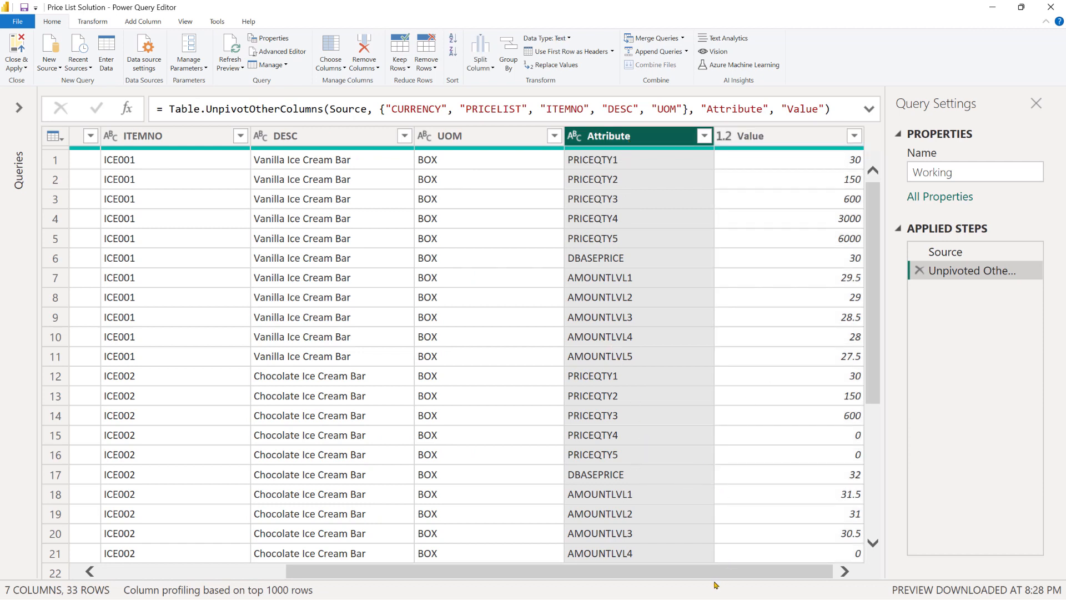
left_click(827, 161)
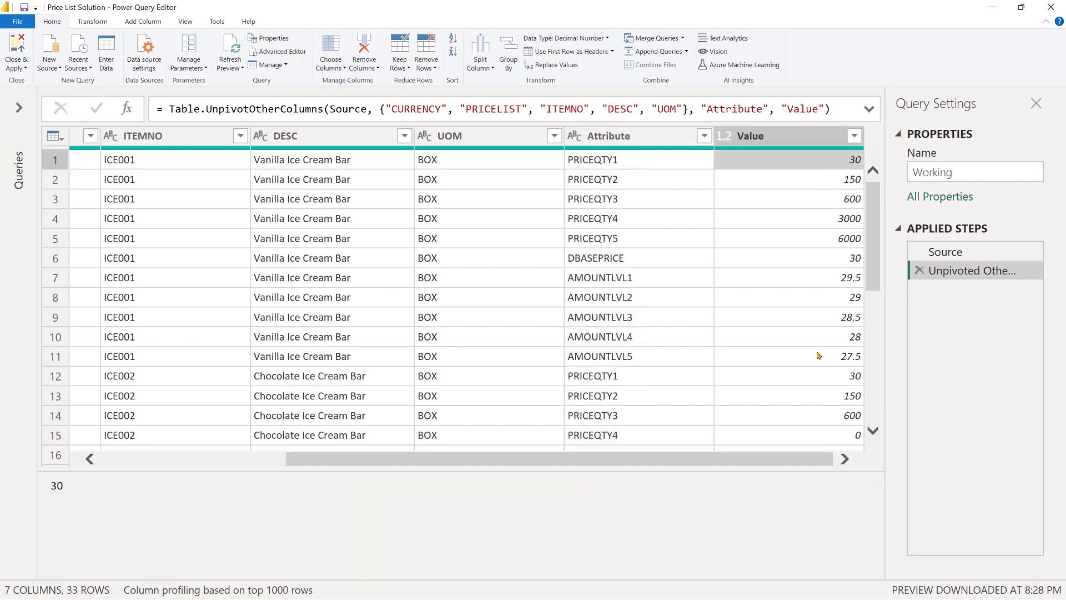
scroll(811, 371, "down", 6)
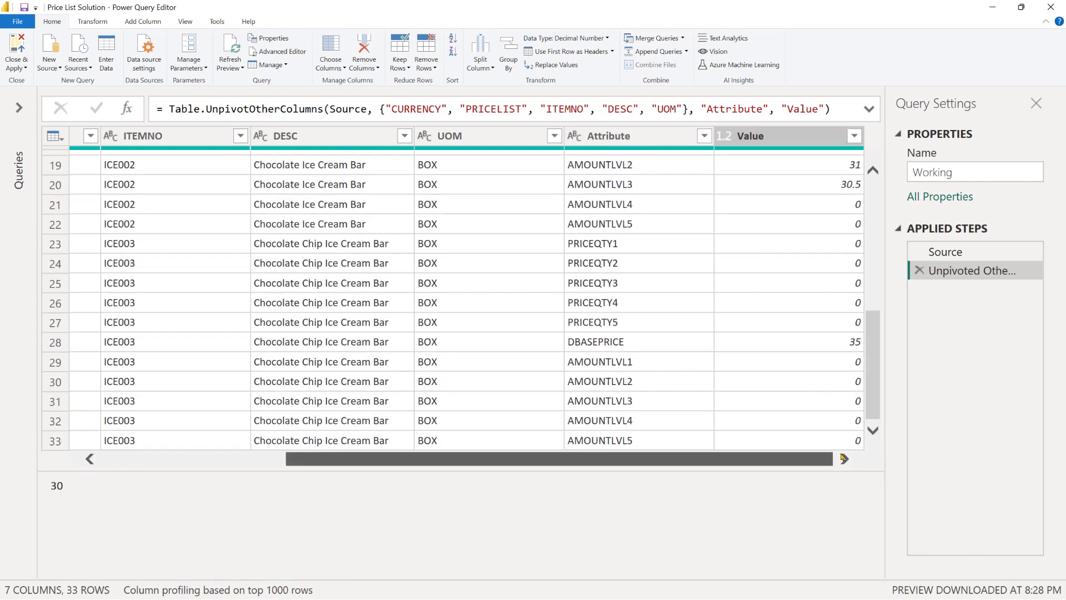
left_click(843, 344)
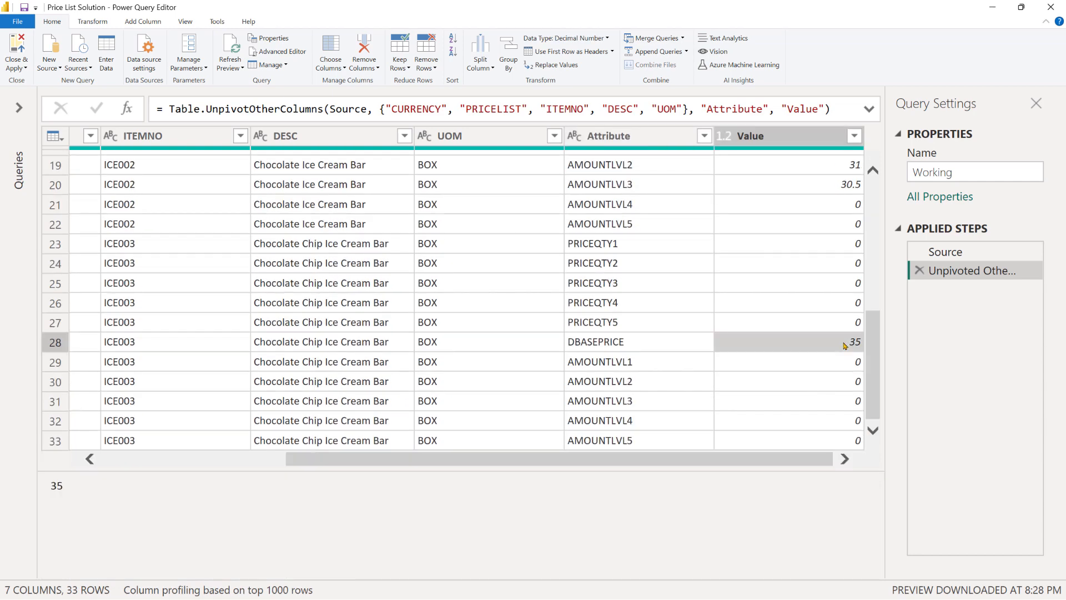
Rename the Attribute column to FieldName within the Table.UnpivotOtherColumns formula
left_click(869, 109)
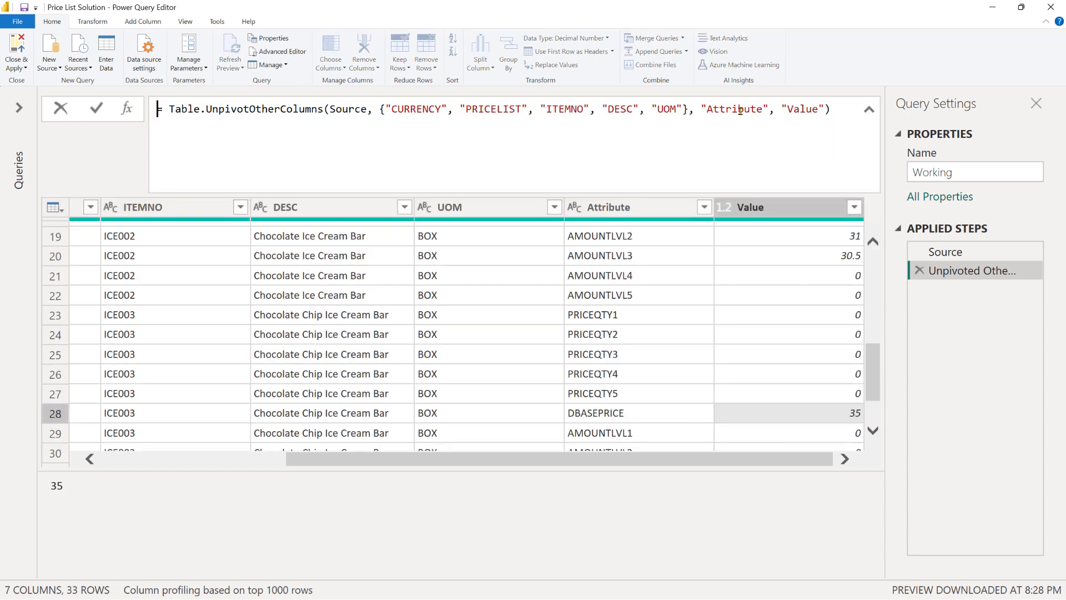
double_click(739, 109)
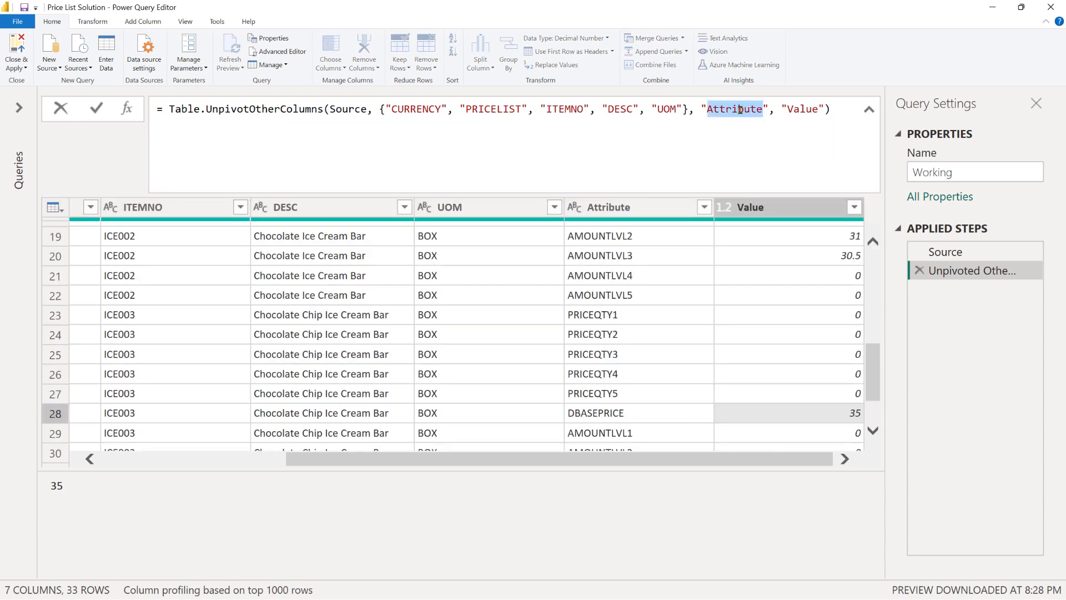
type("Field")
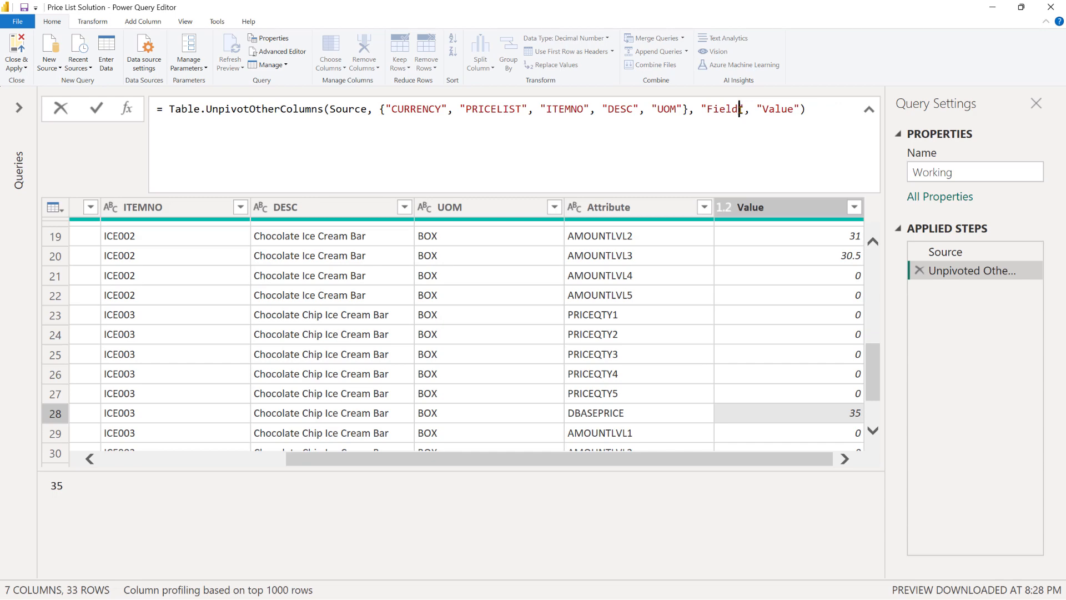
type("Name")
key("Return")
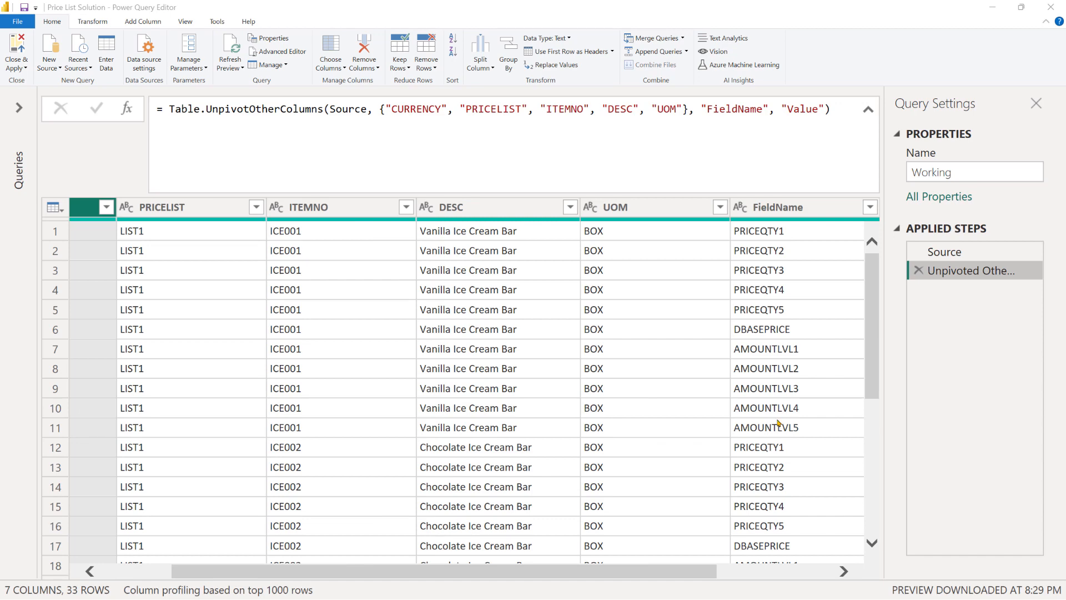
Rename the Unpivoted Other Columns applied step to Unpivot
left_click_drag(626, 571, 740, 570)
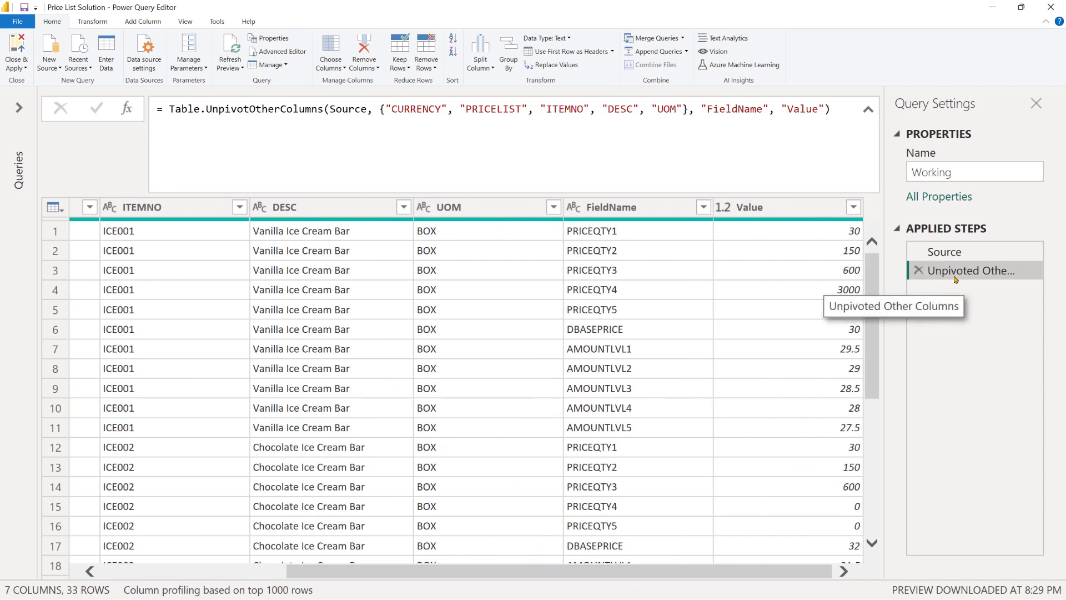
right_click(970, 277)
left_click(691, 233)
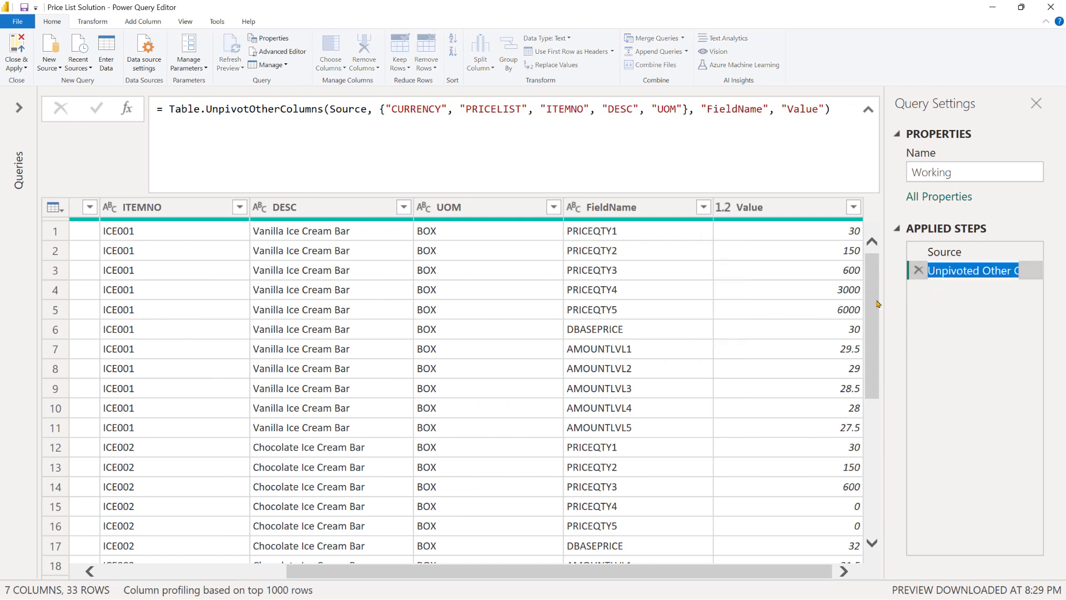
type("Unpivot")
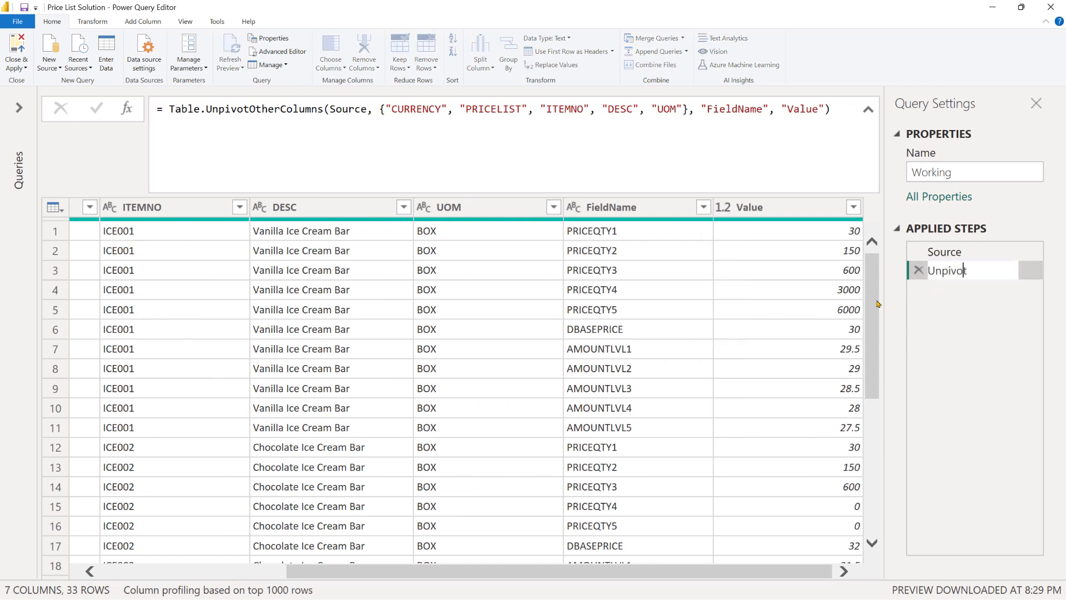
key("Return")
Group the table by CURRENCY, PRICELIST, ITEMNO, DESC and UOM, with an All Rows aggregation named Count
left_click_drag(627, 570, 453, 570)
left_click(116, 207)
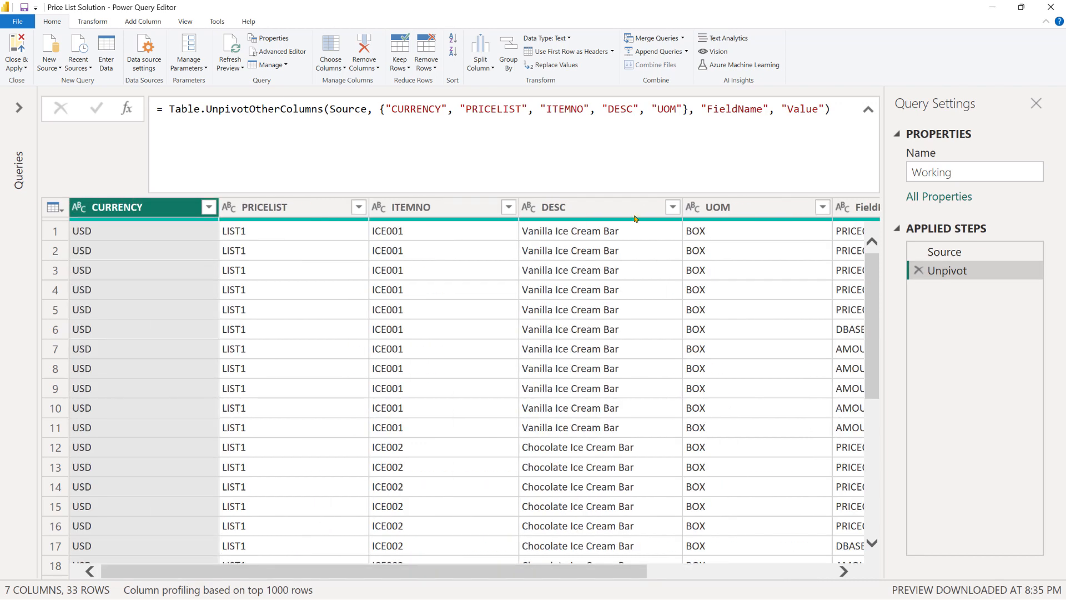
left_click(716, 207, "shift")
right_click(712, 234)
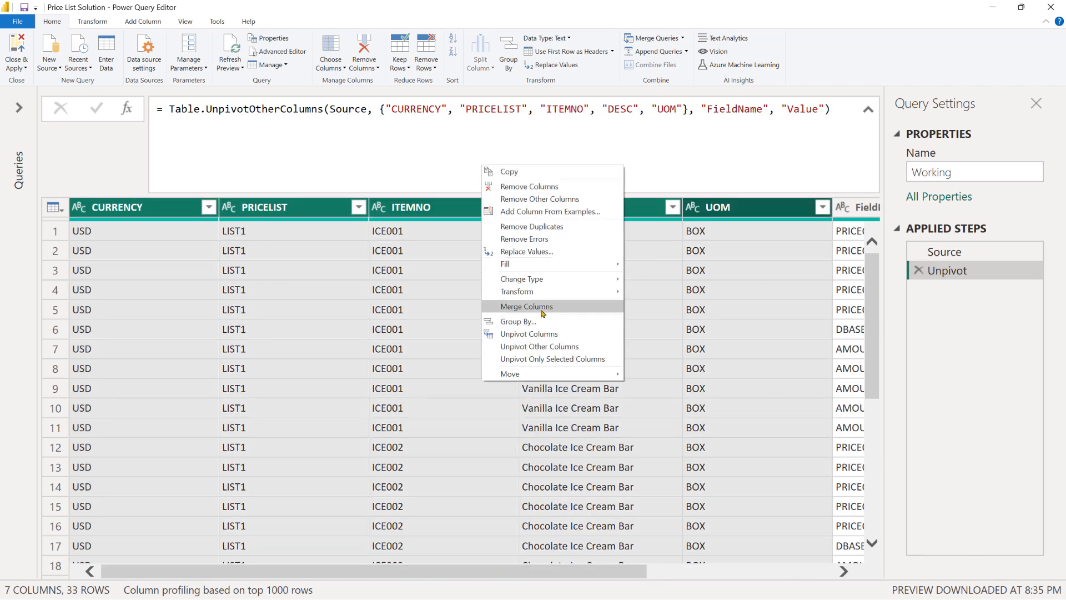
left_click(518, 321)
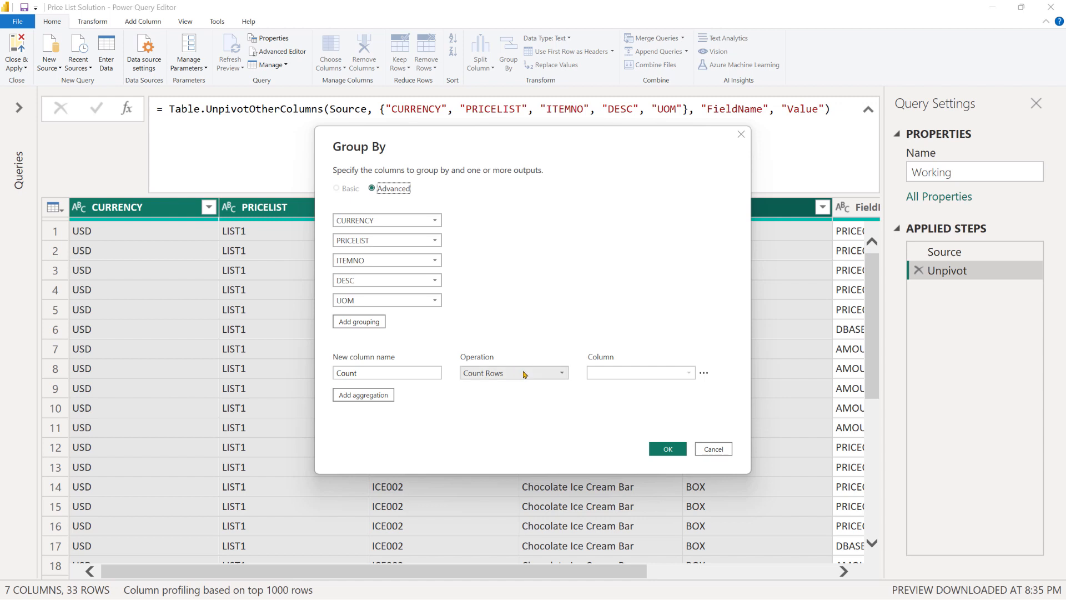
left_click(524, 374)
left_click(478, 474)
left_click(668, 450)
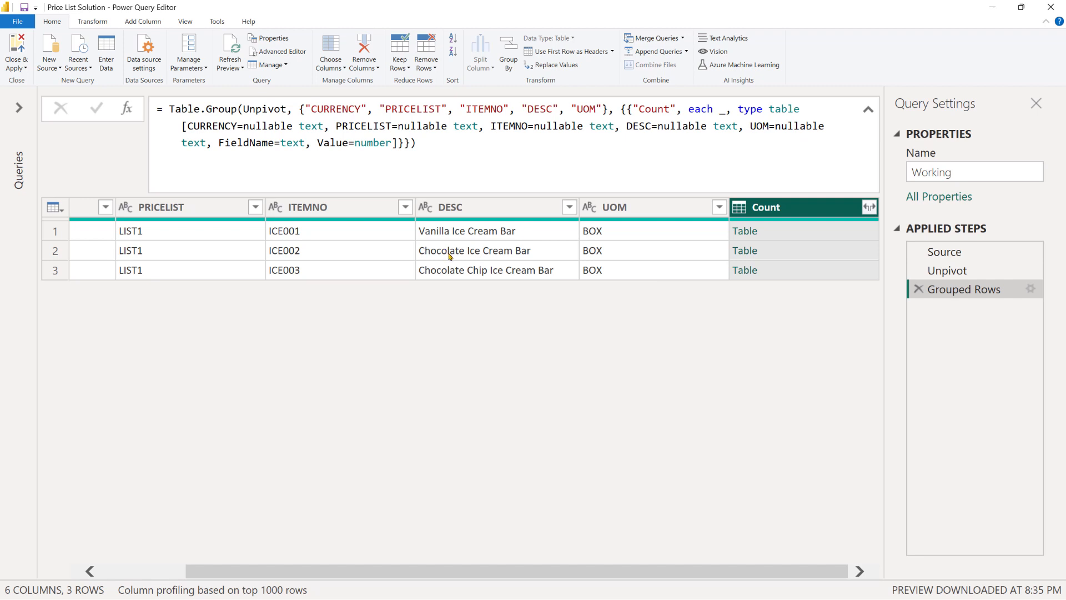
Preview the nested table of ICE001 and remove the table type definition after each _ in the Table.Group formula
left_click(806, 233)
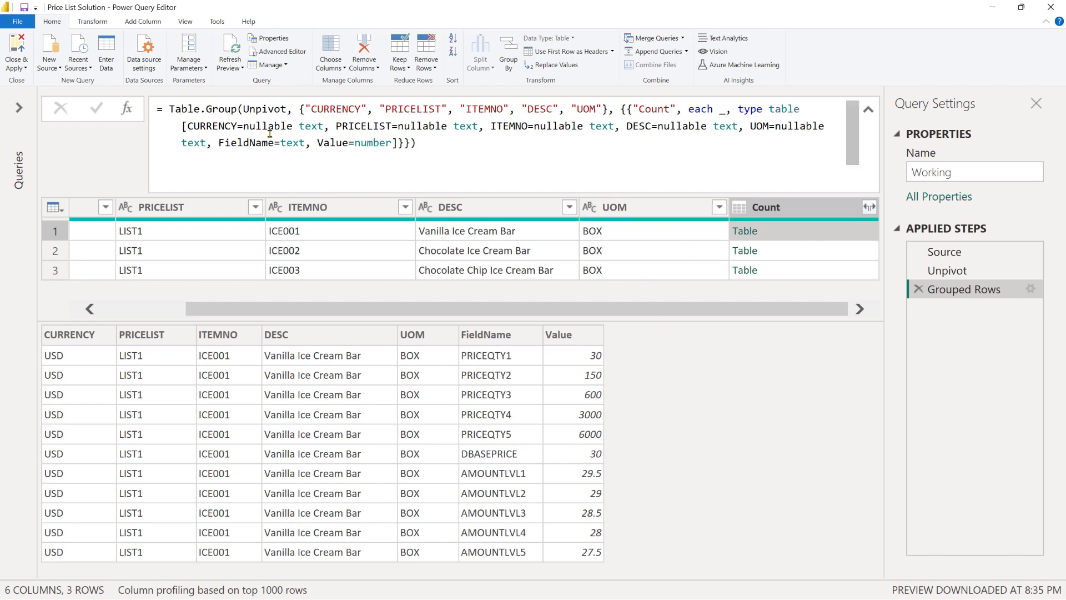
left_click_drag(726, 108, 399, 142)
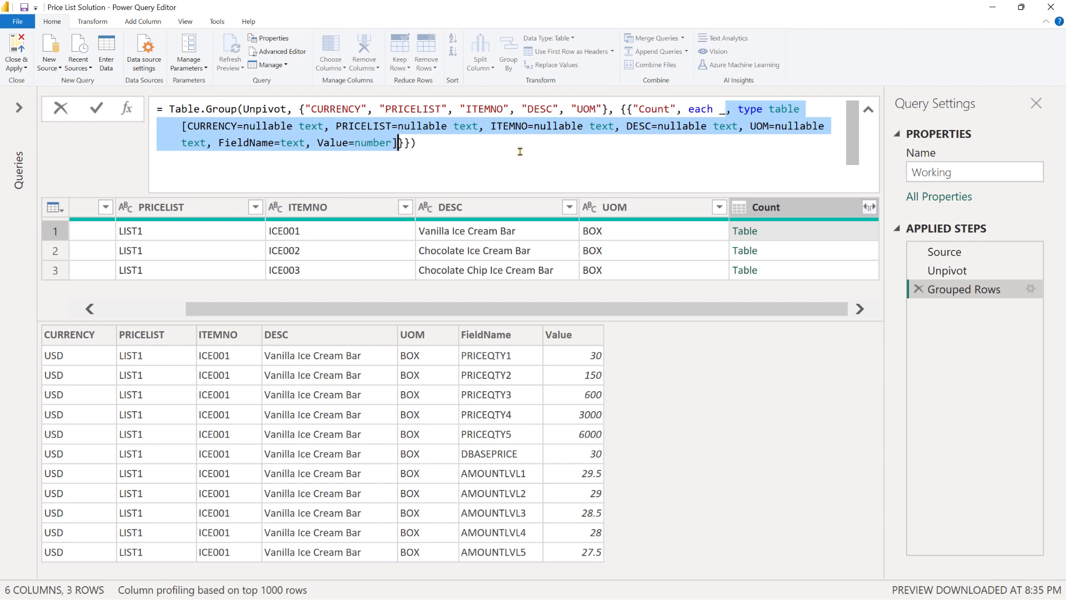
key("Delete")
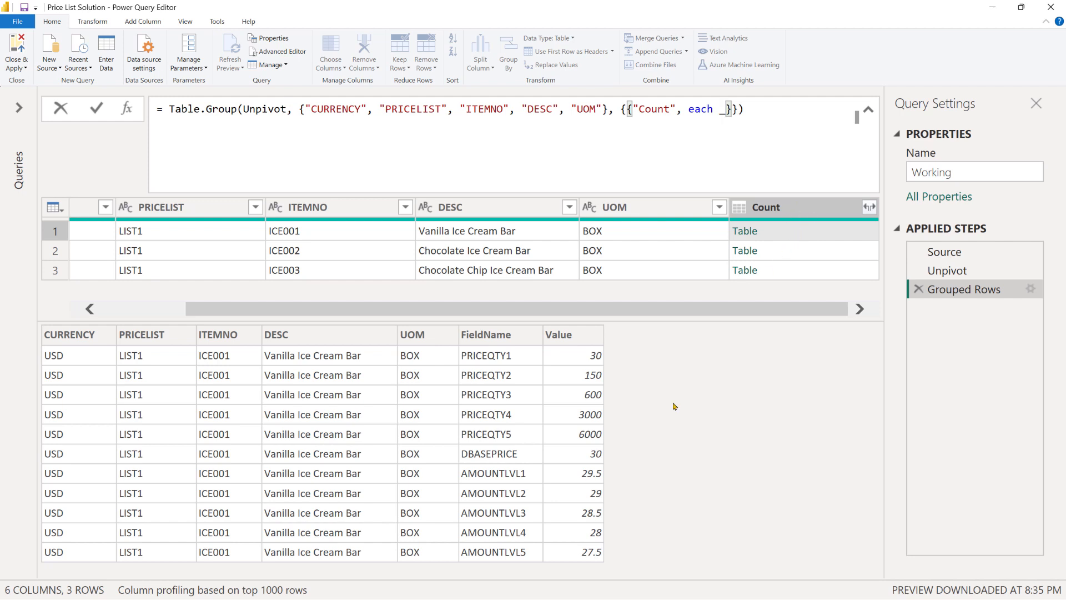
key("Return")
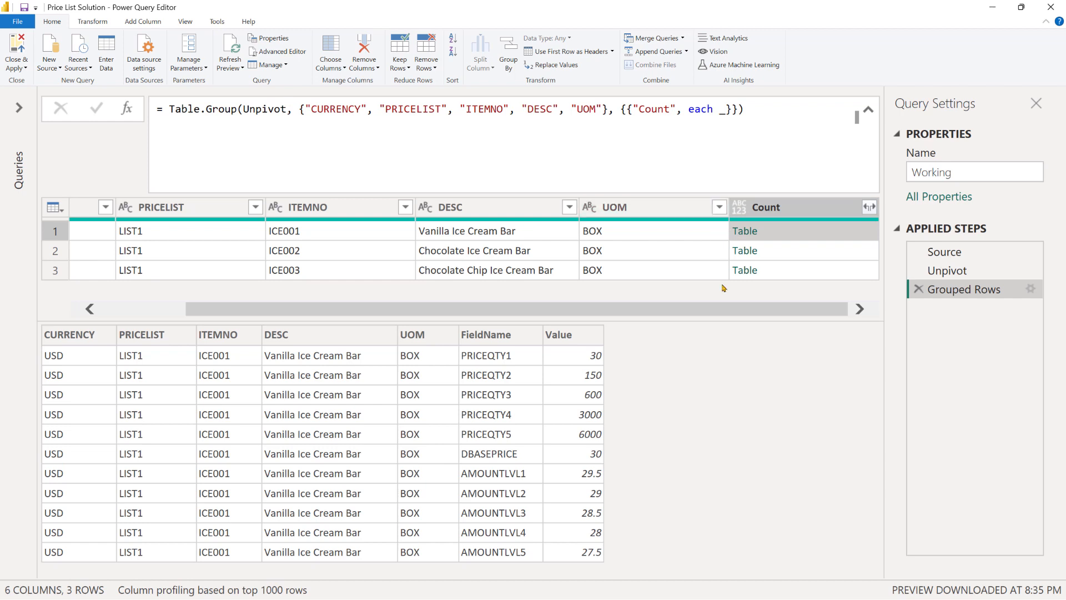
Make the Count aggregation return only the FieldName column of each group with _[FieldName]
left_click(724, 110)
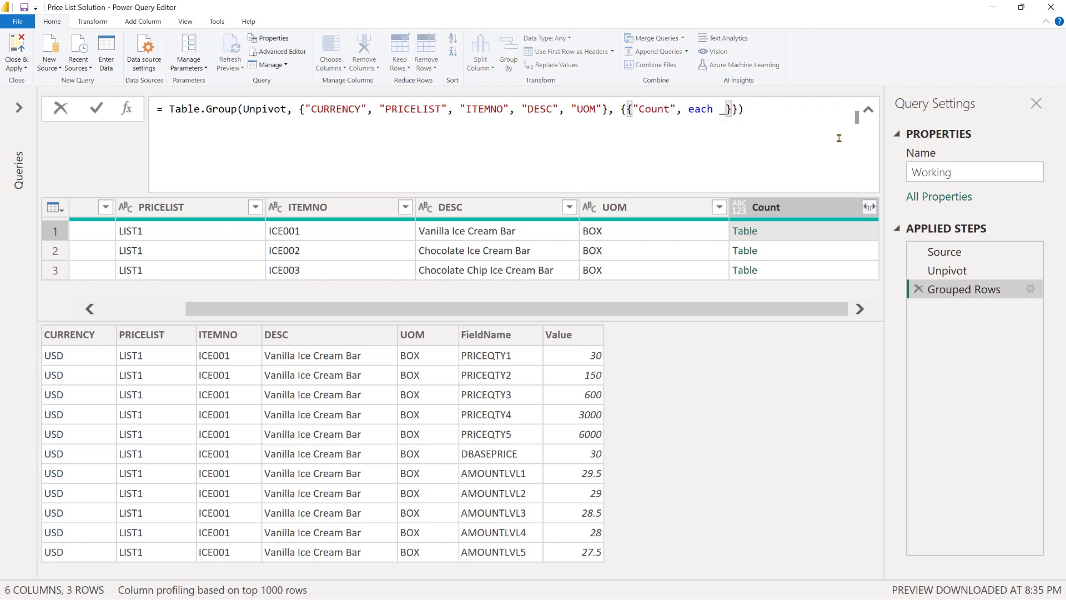
type("[FieldNam")
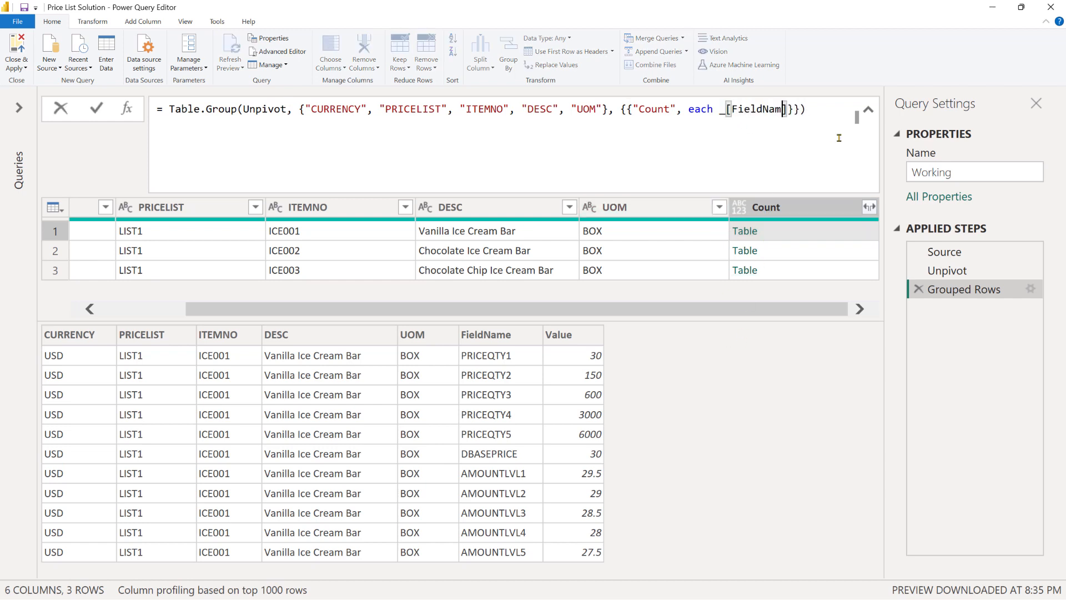
type("e")
key("Return")
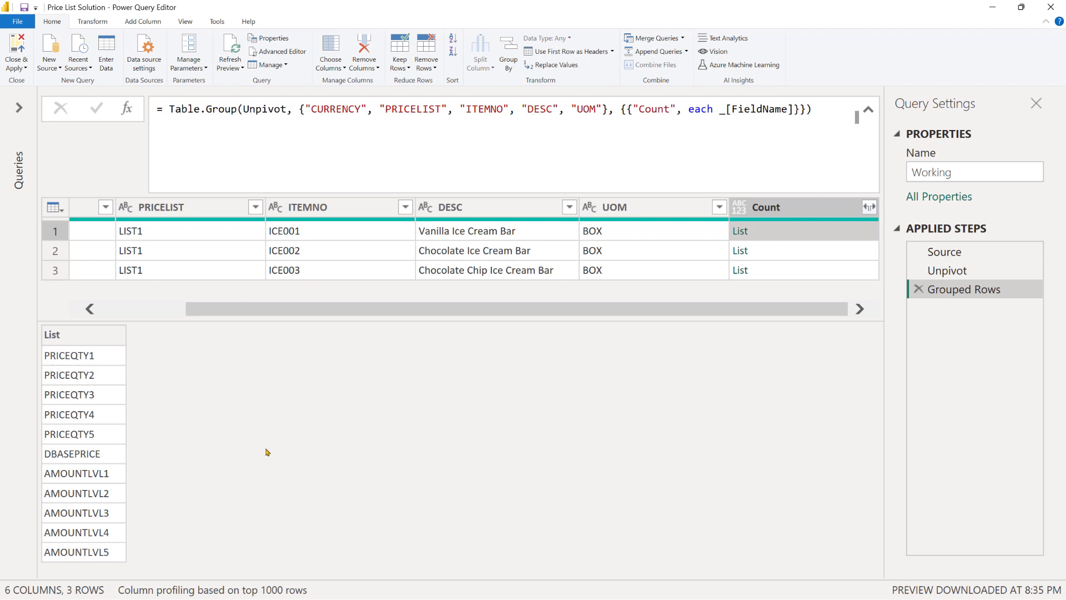
Switch to Excel and examine the PRICEQTY1 to PRICEQTY5 values of each item in the original price list
key("alt+Tab")
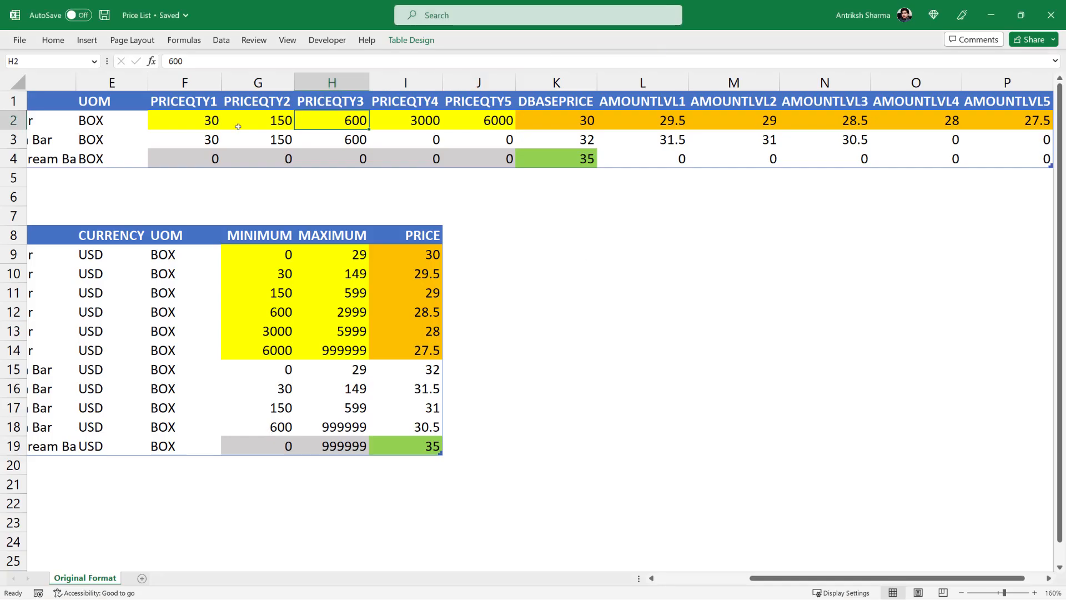
left_click(162, 121)
left_click_drag(162, 120, 477, 122)
left_click_drag(199, 138, 482, 140)
left_click_drag(498, 158, 498, 158)
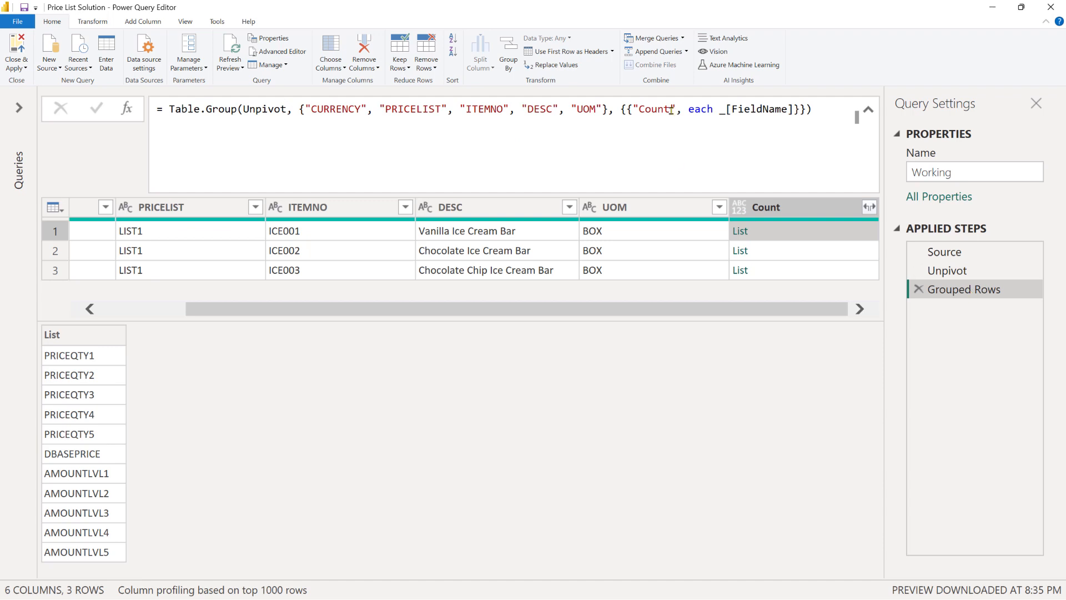
Back in the Power Query Editor, open the Working query's full code and rename the Grouped Rows step to Grouped
left_click(773, 103)
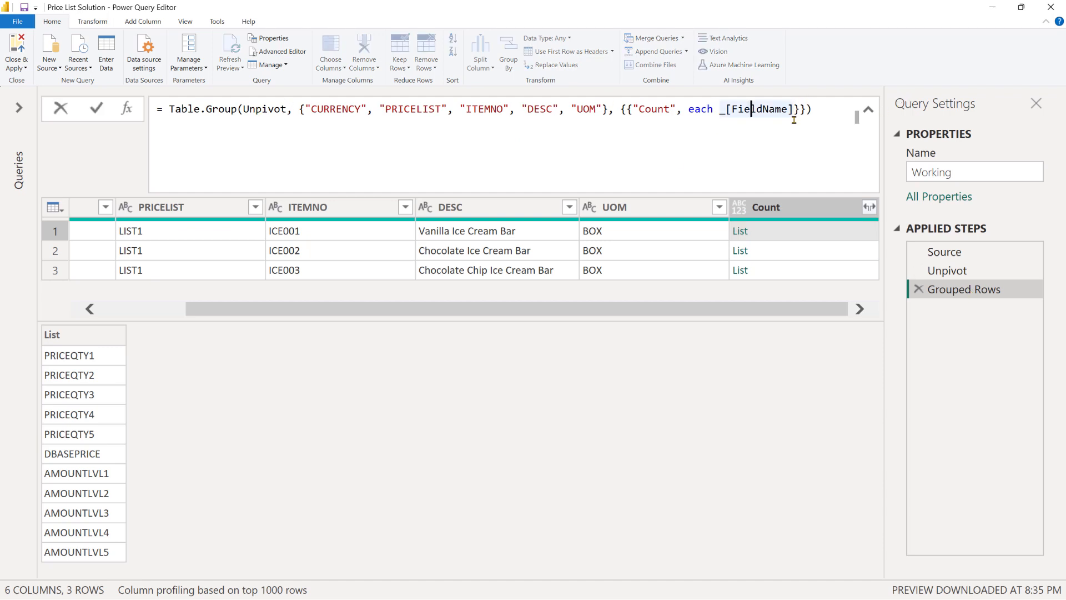
left_click(291, 54)
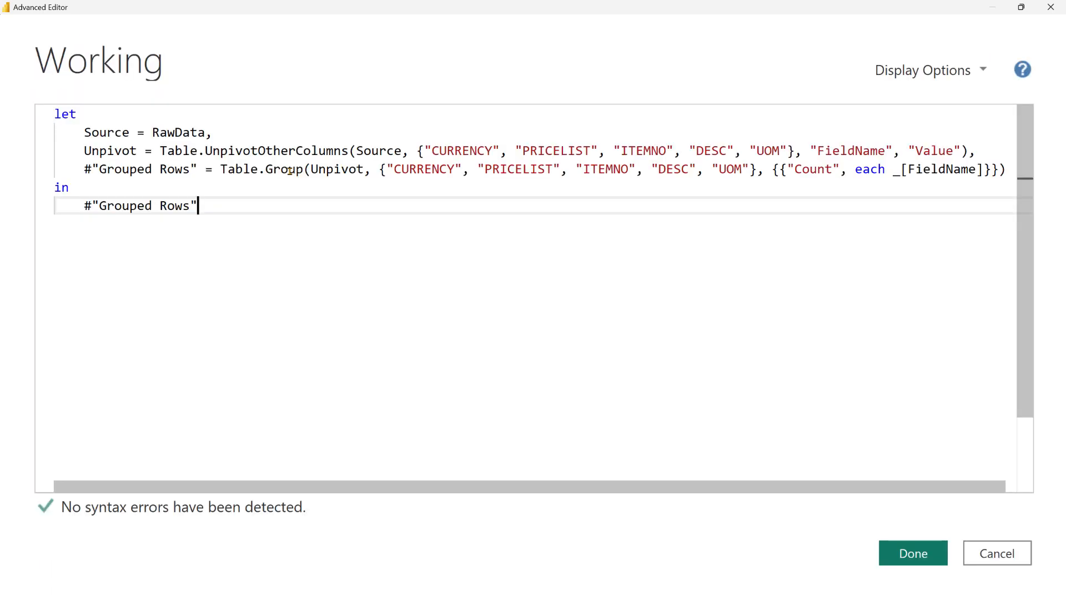
key("ctrl+shift+plus")
key("ctrl+shift+plus")
left_click_drag(101, 199, 235, 201)
type("Group")
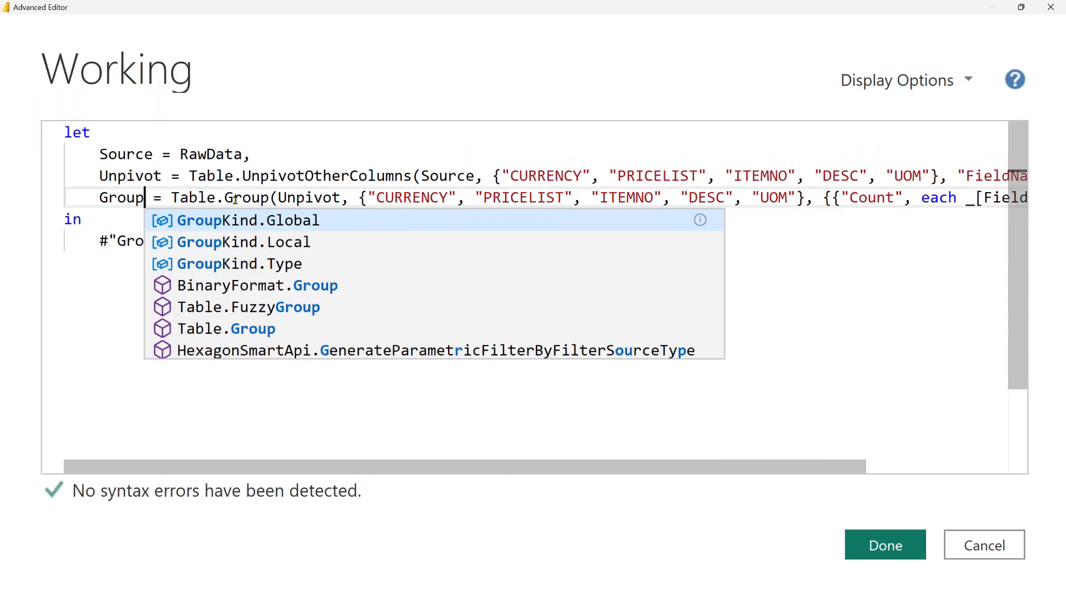
type("ed")
Lay out the Table.Group aggregation list on separate indented lines and make the query return Grouped
left_click_drag(640, 466, 783, 466)
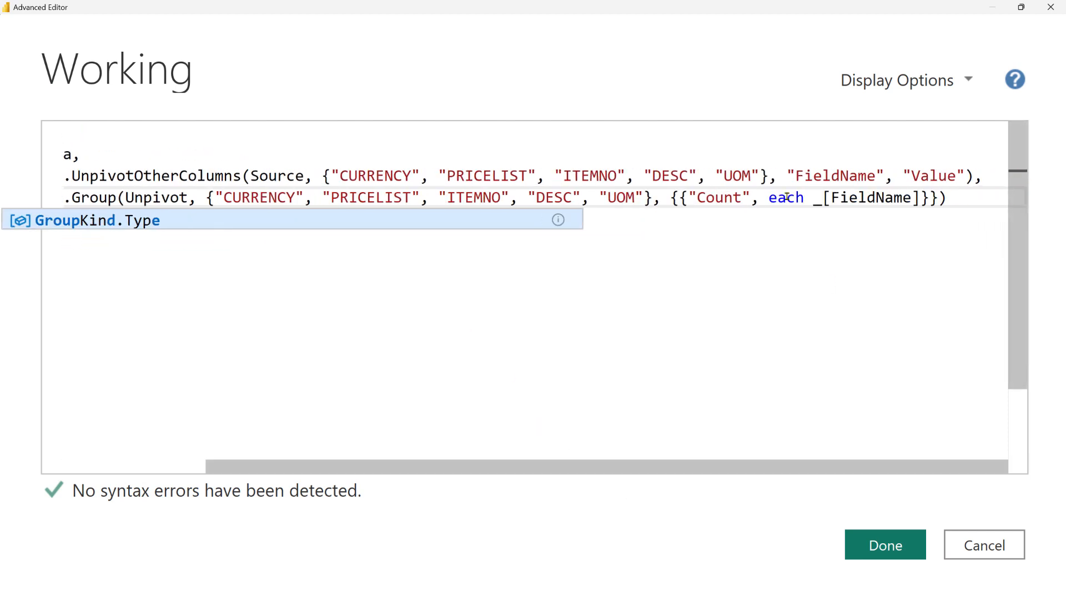
left_click(670, 197)
key("Return")
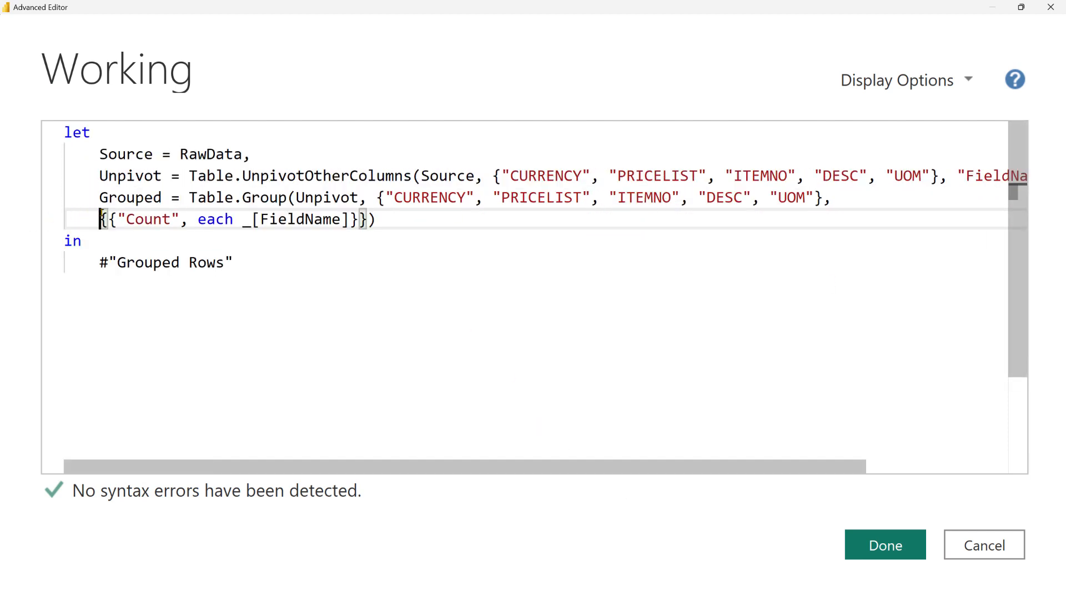
left_click(114, 219)
key("Return")
left_click(385, 241)
key("Return")
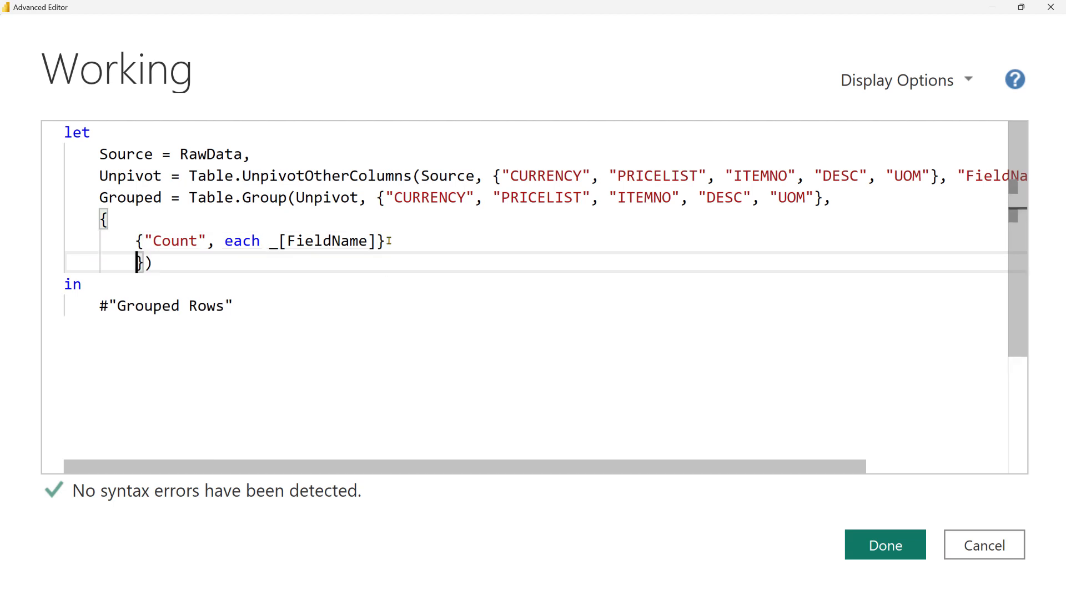
key("BackSpace")
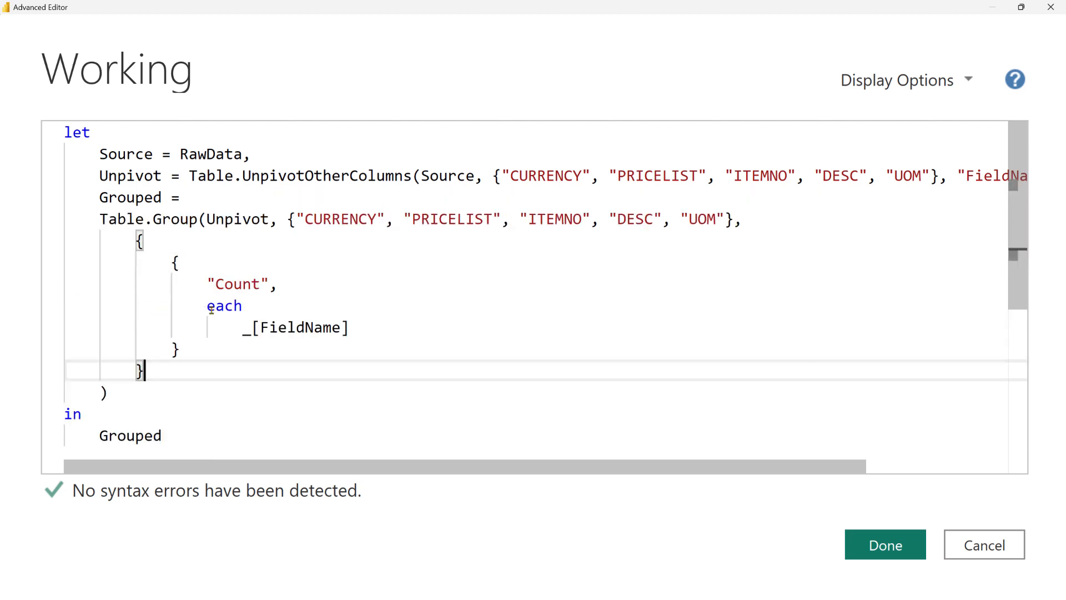
Replace the each _[FieldName] expression with a parenthesised function parameter for the current group
left_click_drag(209, 308, 373, 326)
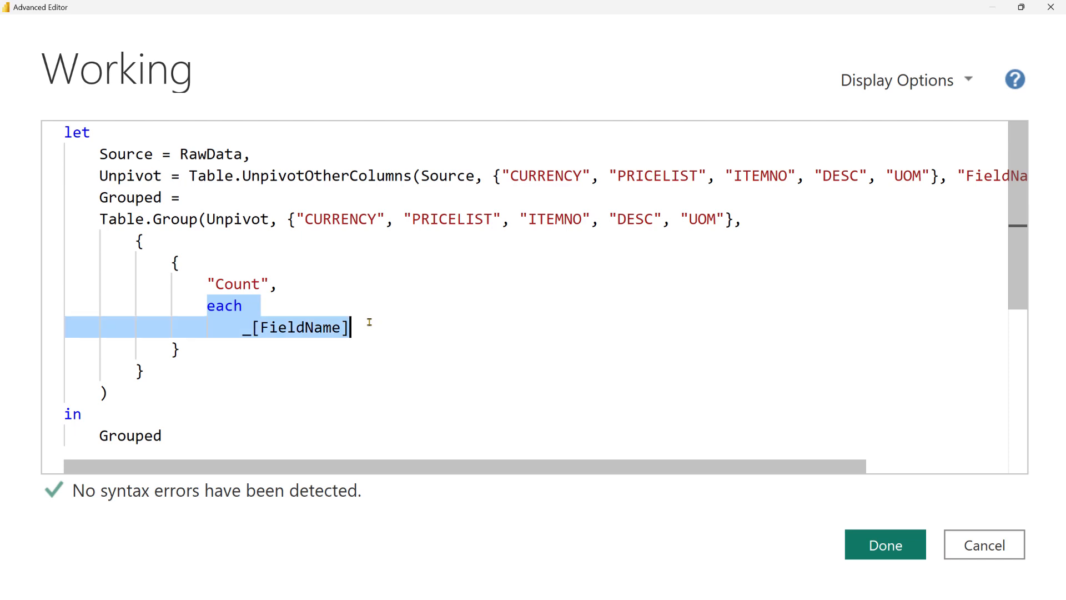
key("BackSpace")
type("9")
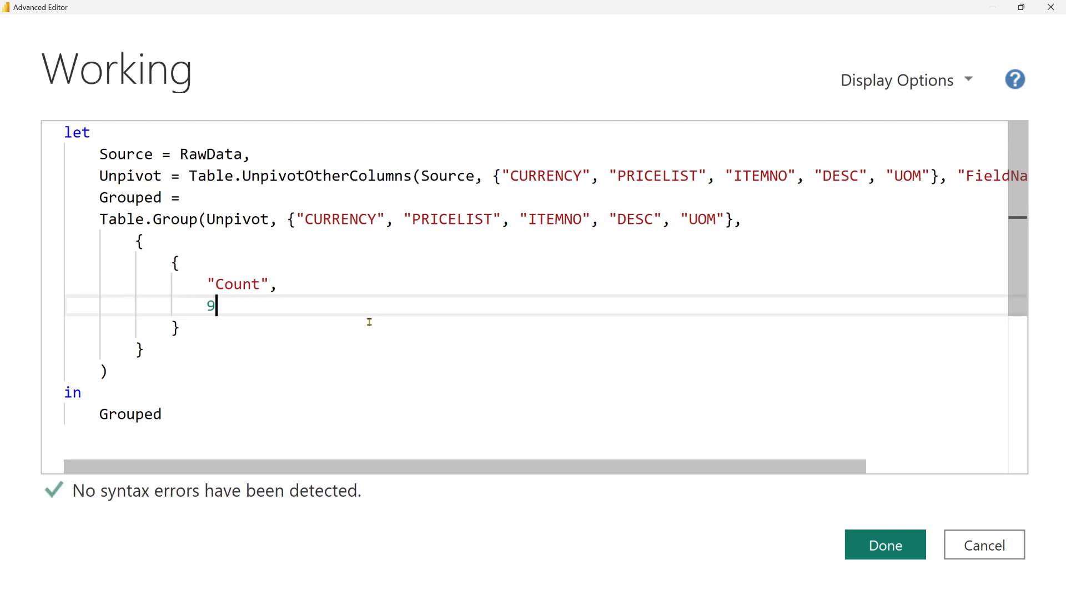
key("BackSpace")
type("(")
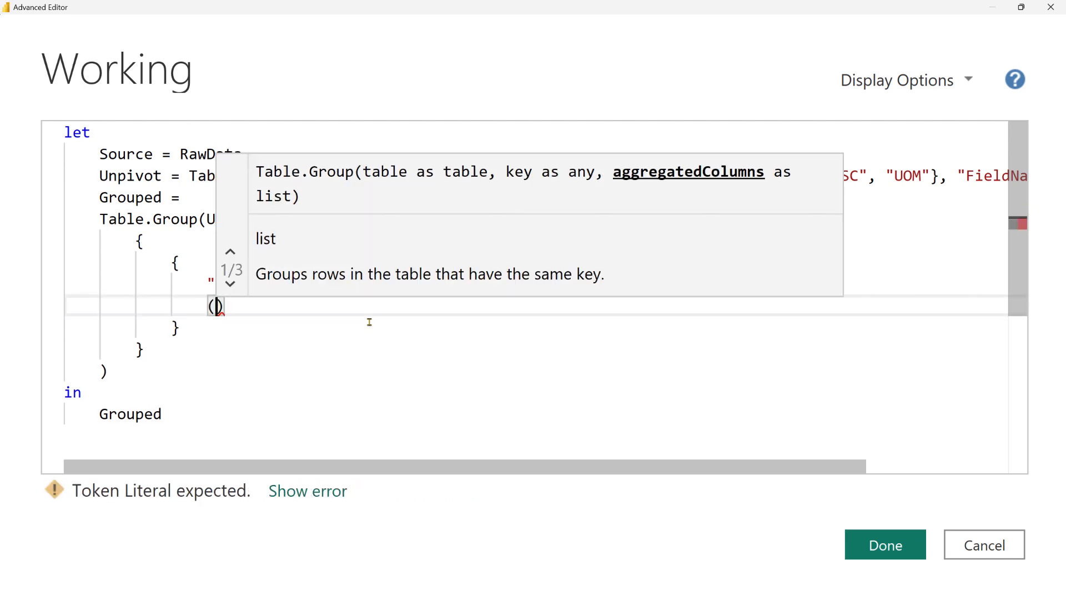
type("Currenc")
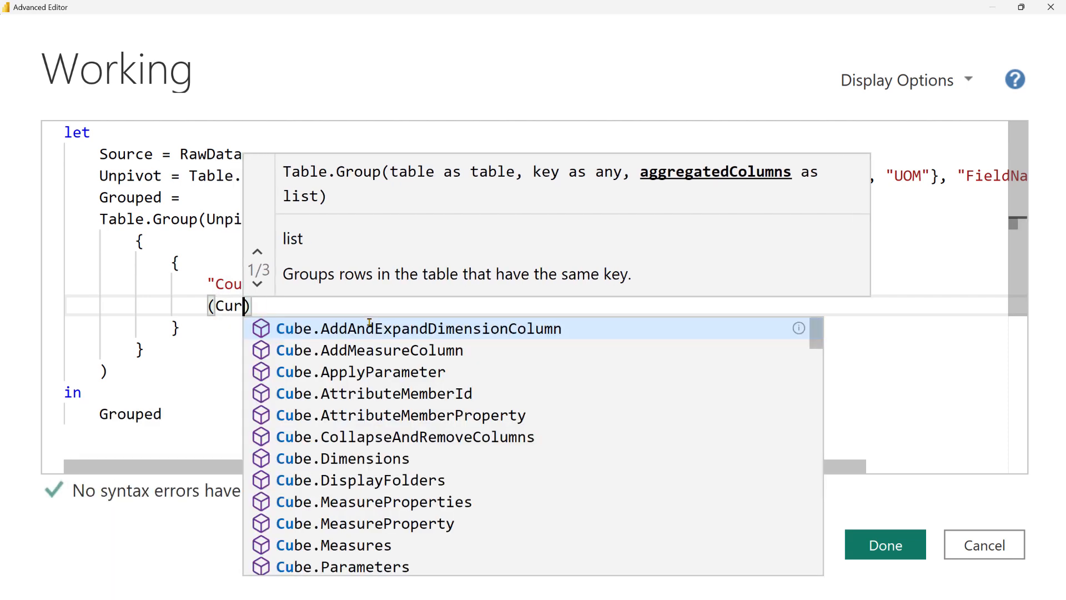
type("roup")
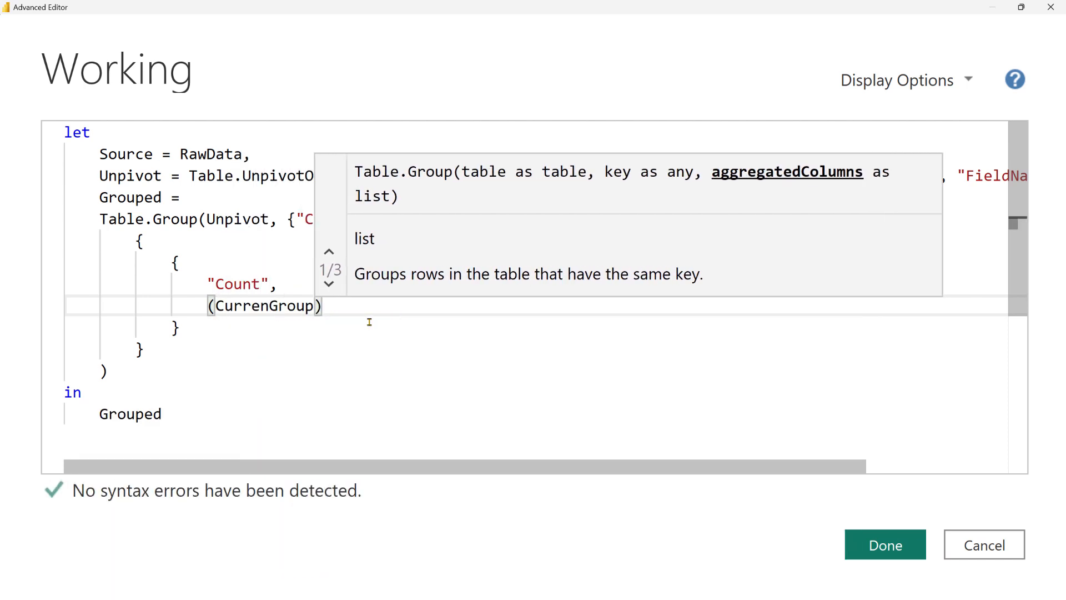
Rename the Count aggregation column to Transformation in the Table.Group code
double_click(237, 285)
type("Trna")
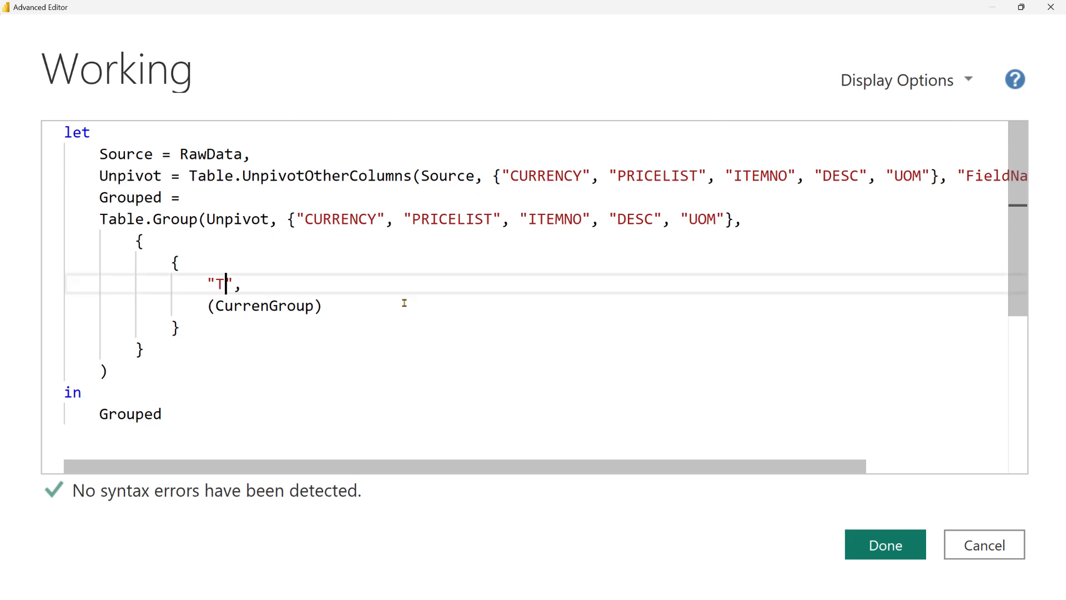
key("BackSpace")
key("BackSpace")
type("ansformation")
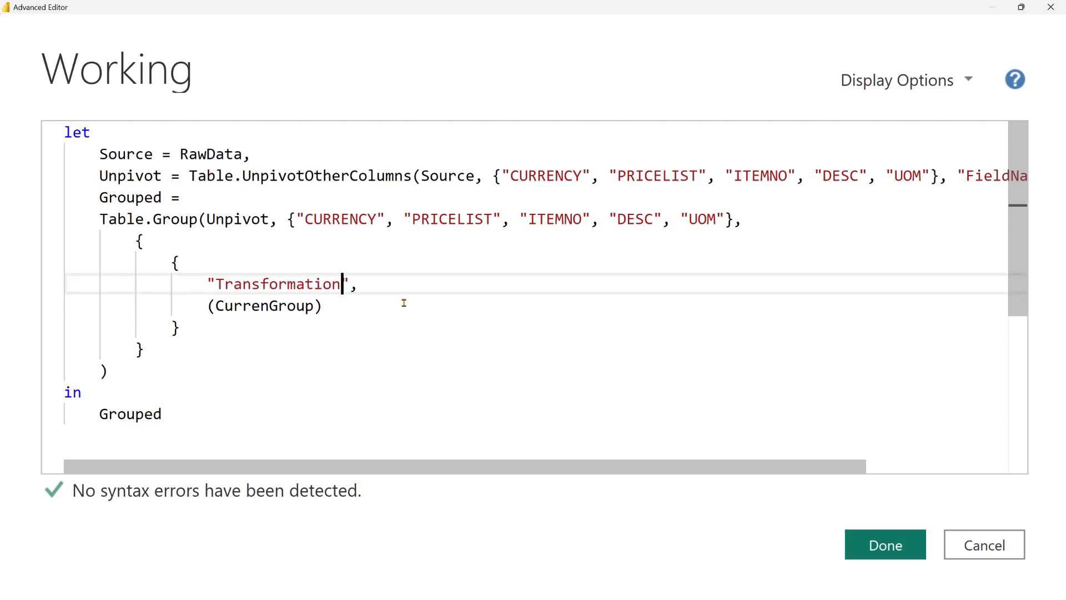
Complete the function header as (CurrentGroup) =>, correcting the parameter's spelling, and start an indented line for its body
left_click(404, 307)
type("=>")
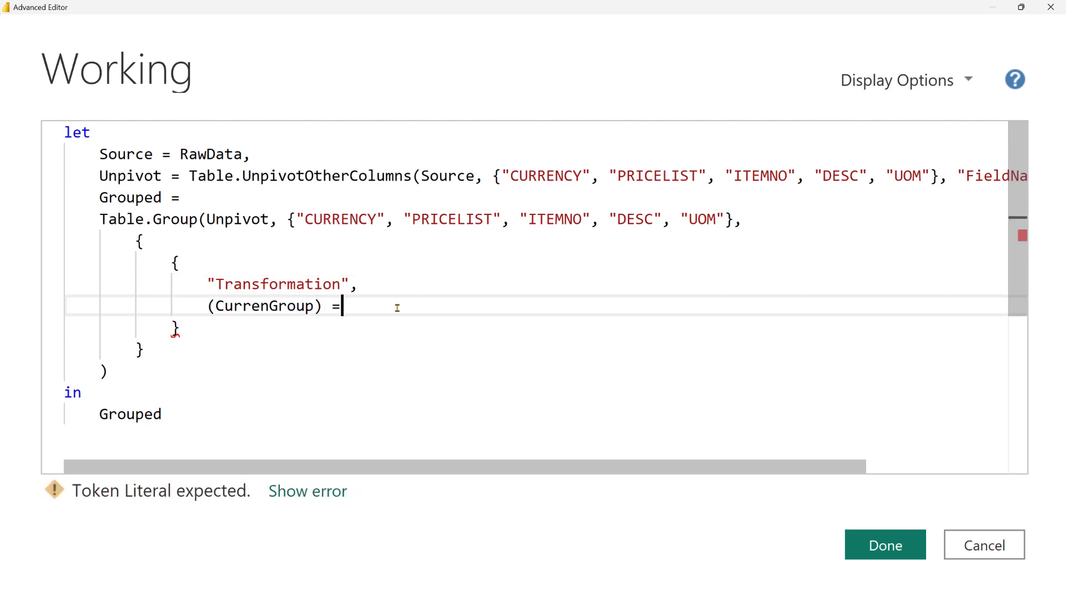
key("Left")
key("Left")
key("Left")
key("Left")
key("Left")
key("Left")
key("Left")
key("Left")
key("Left")
type("t")
key("End")
key("Return")
key("Tab")
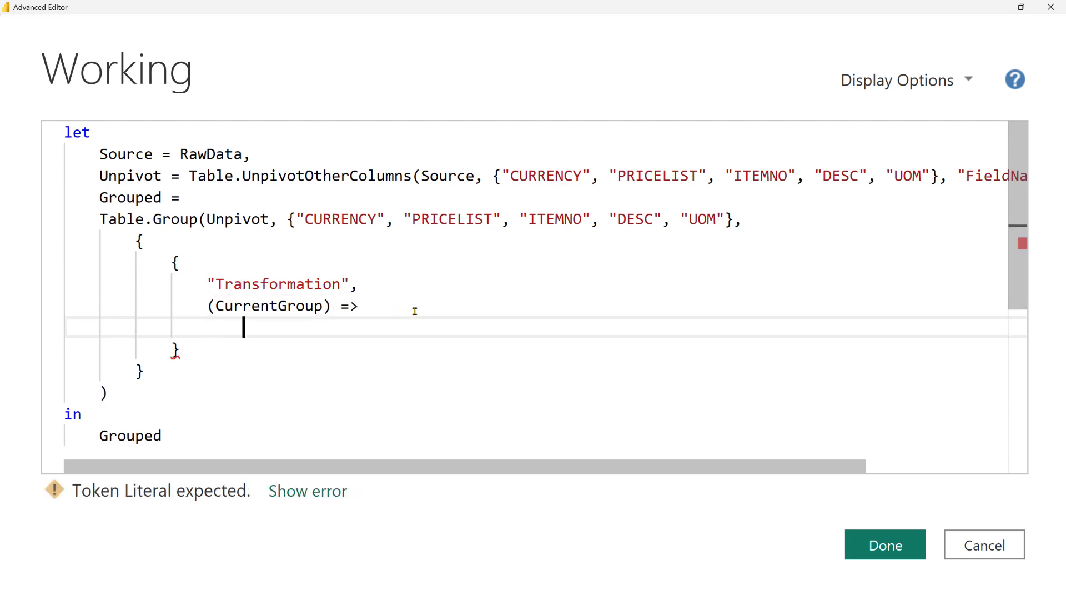
Make the function return CurrentGroup and apply the edited code to the Working query
type("CurrentGroup")
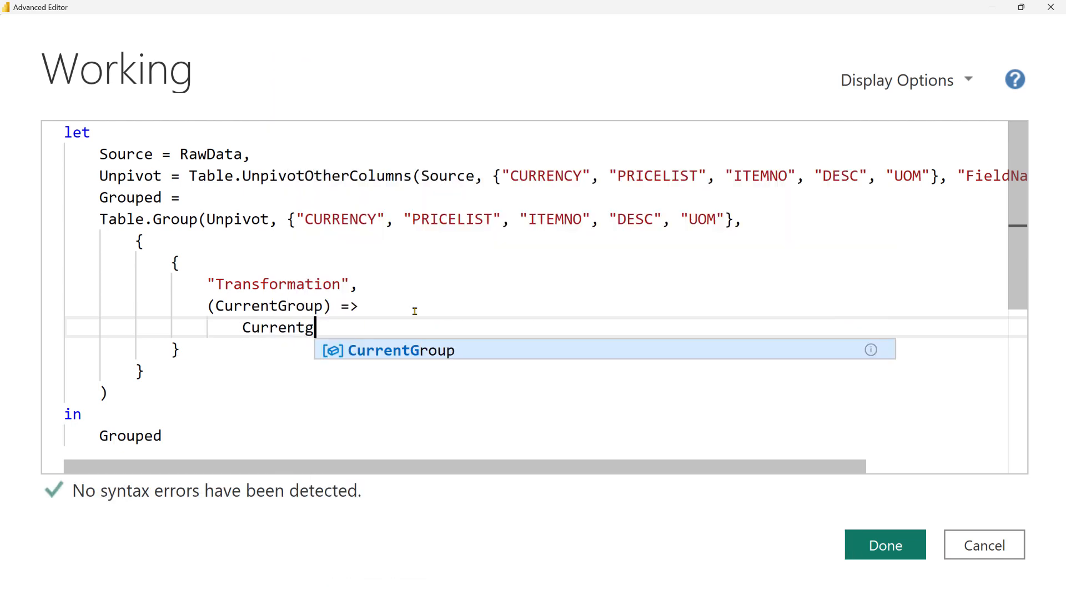
left_click(867, 536)
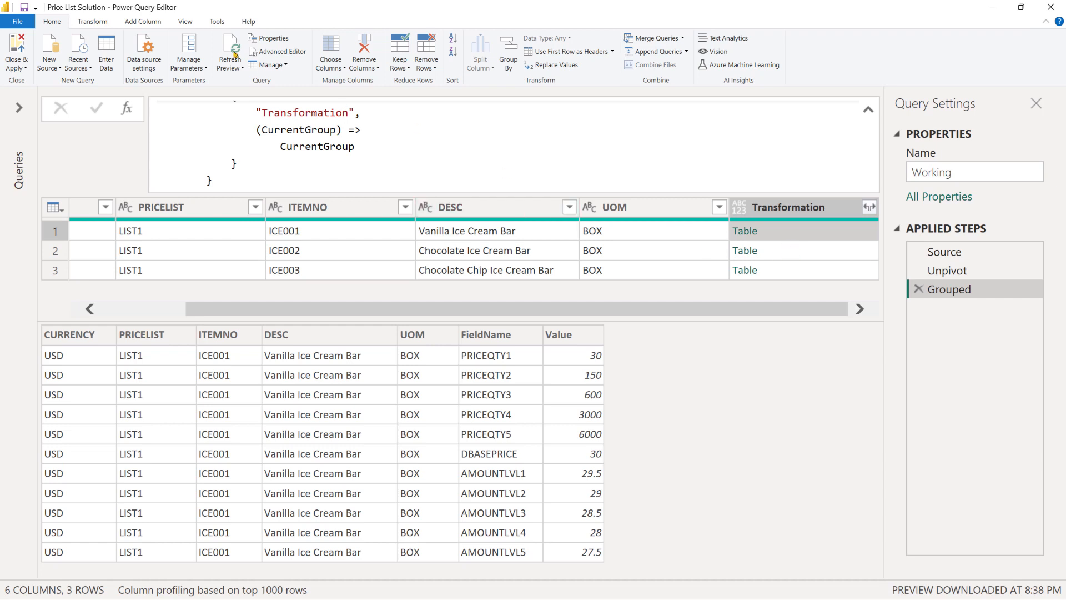
left_click_drag(280, 146, 300, 146)
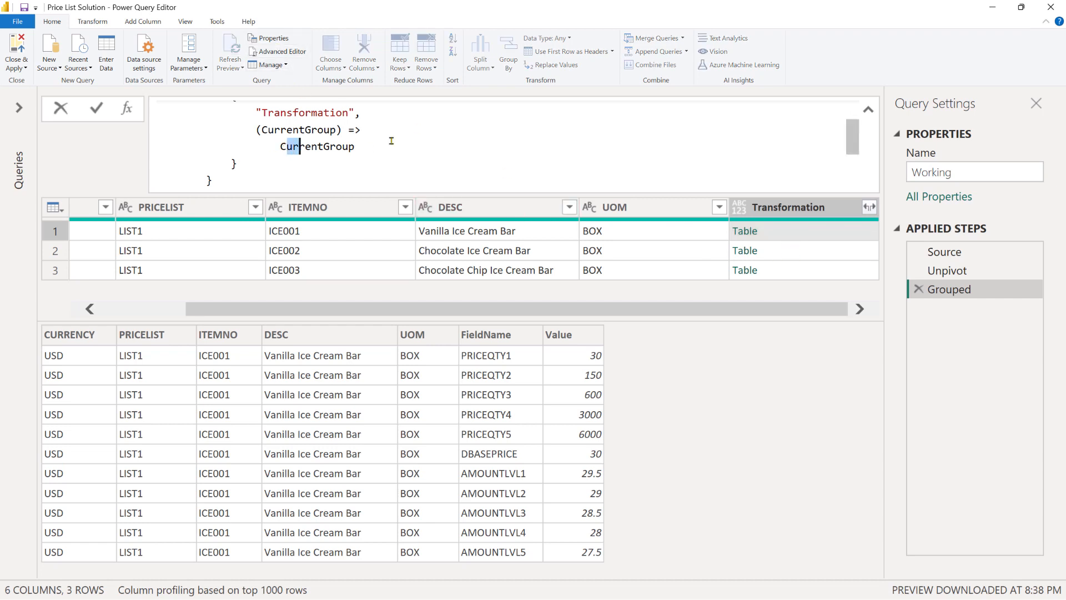
Open the Working query's full code and replace the function body CurrentGroup with an empty, indented let and in block
left_click_drag(391, 141, 385, 143)
left_click(344, 145)
left_click(282, 54)
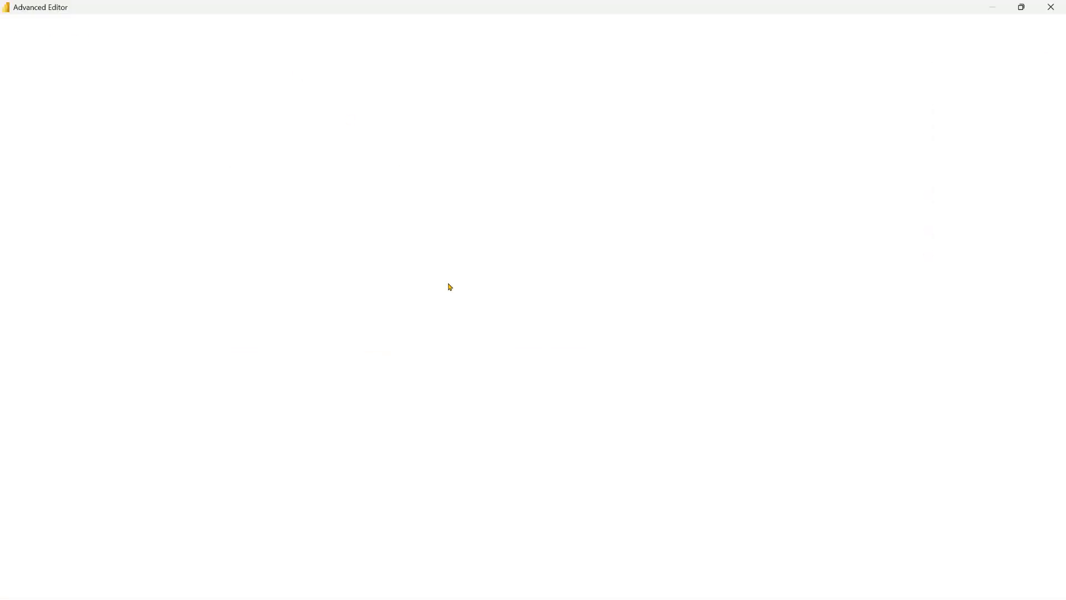
scroll(447, 281, "up", 5)
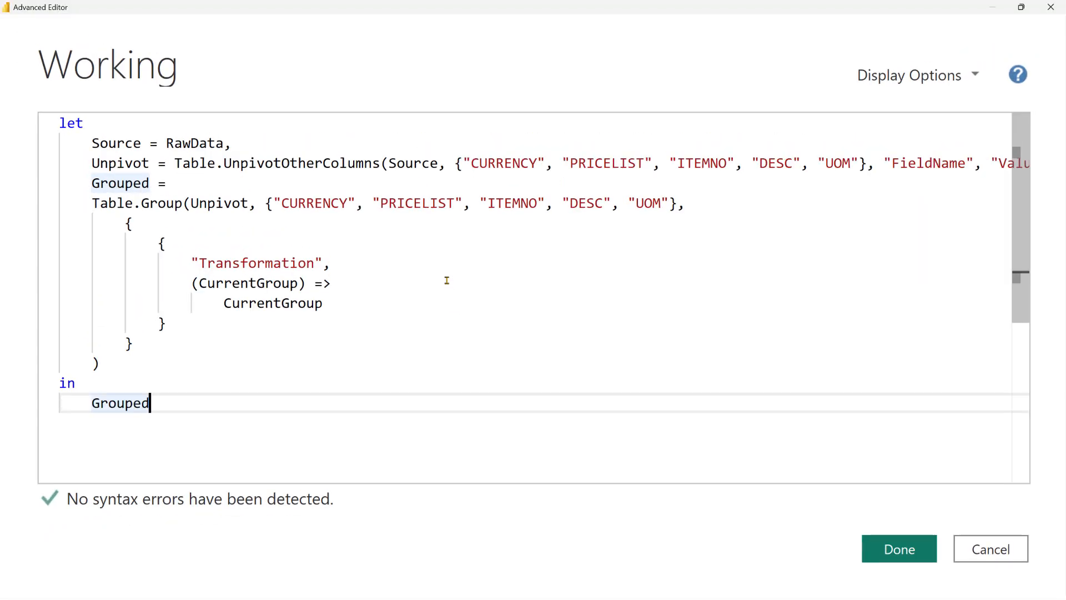
left_click(376, 336)
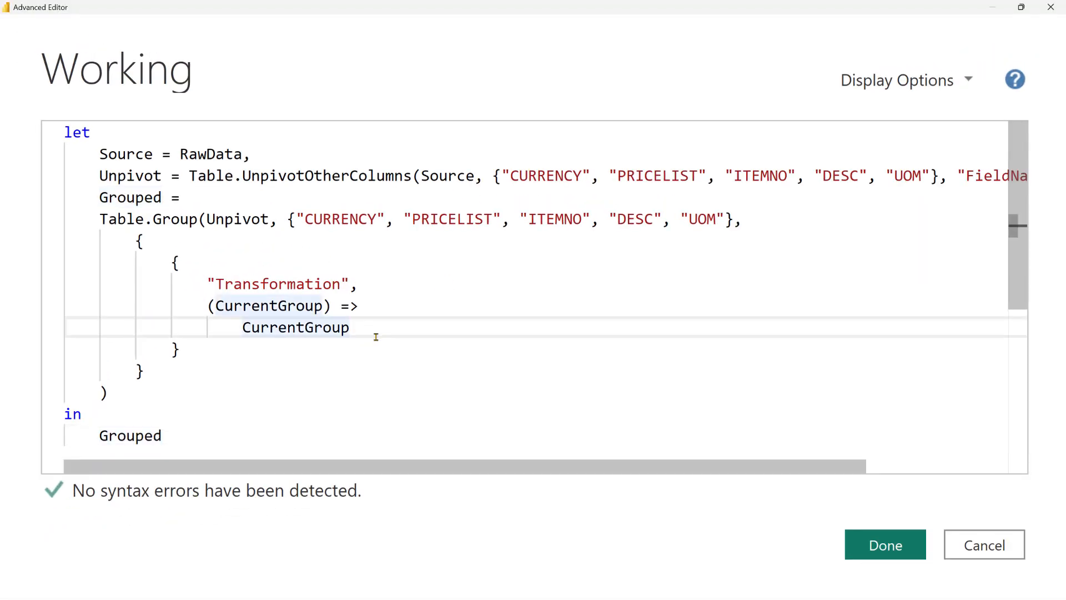
key("ctrl+BackSpace")
key("Tab")
type("let`")
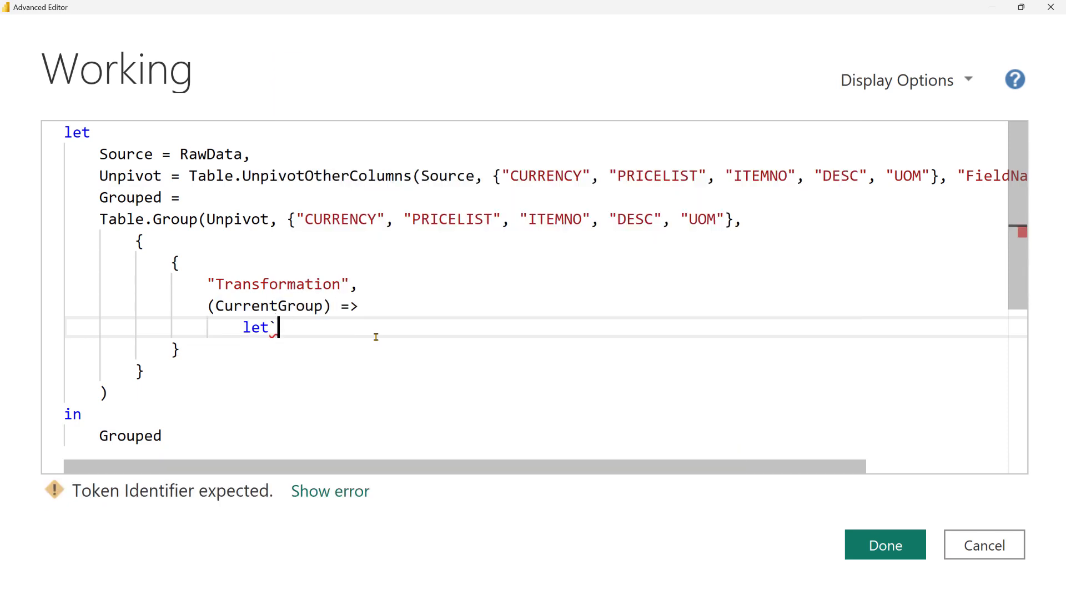
key("BackSpace")
key("Return")
key("Return")
type("in")
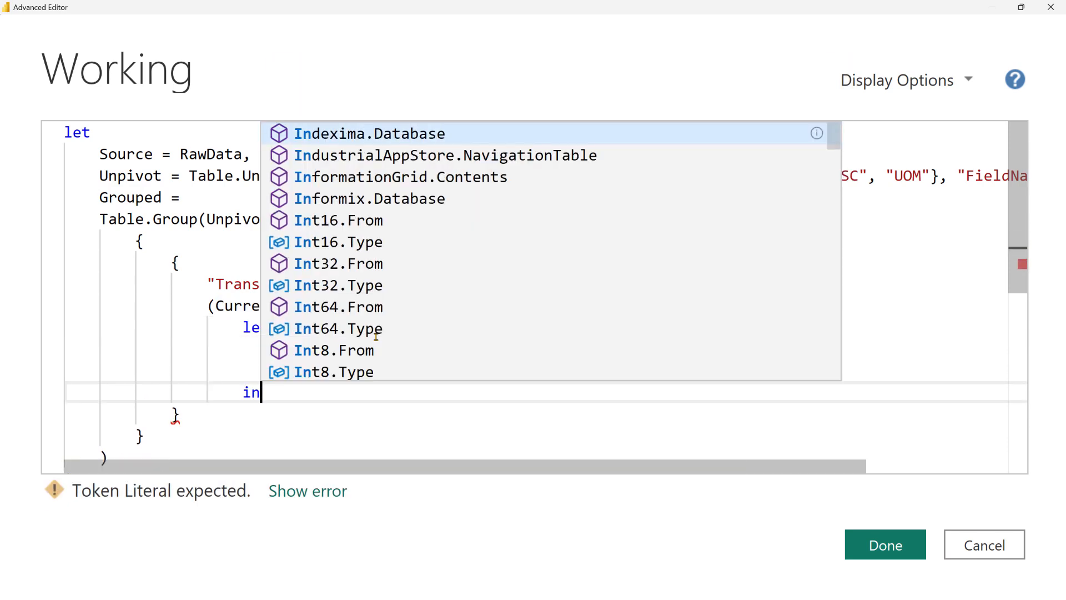
Start an indented PriceRows variable inside the function's inner let block
left_click(256, 343)
key("Tab")
key("Tab")
key("Tab")
key("Tab")
key("Tab")
key("Tab")
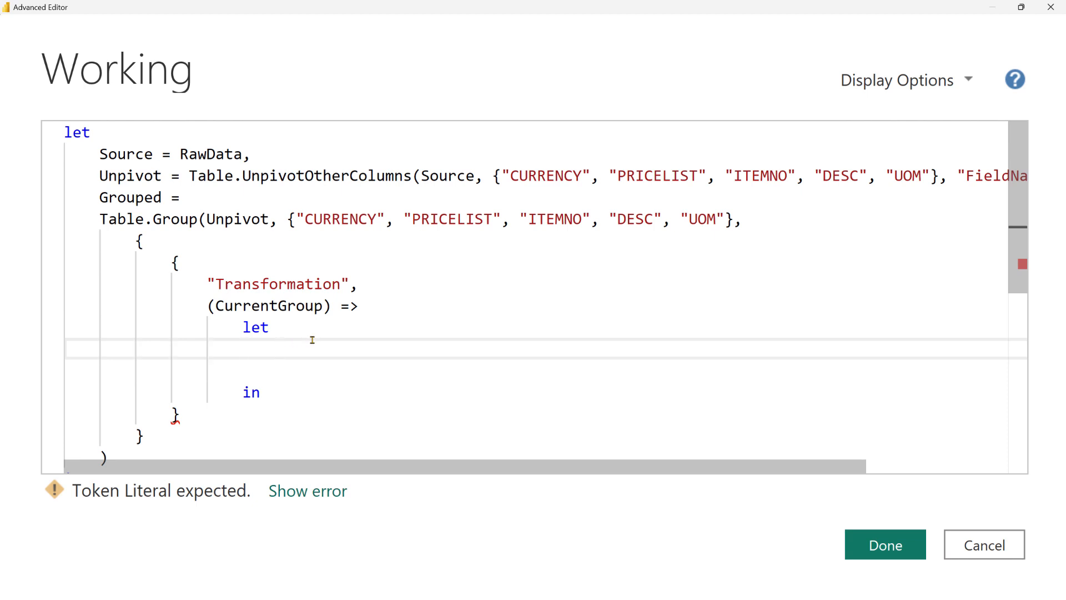
type("PriceRows =")
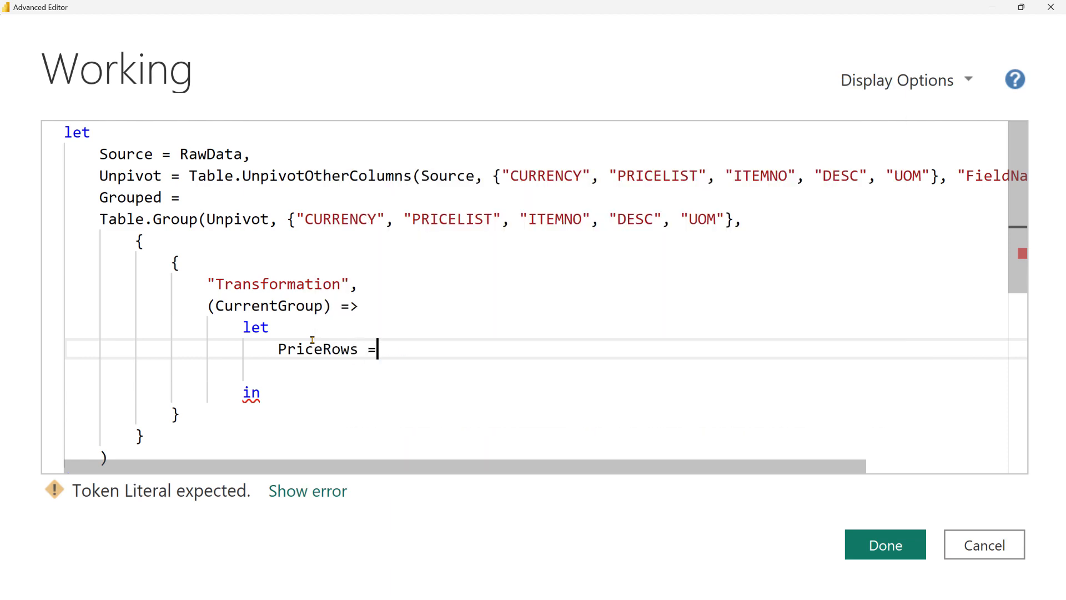
Begin the PriceRows expression on its own indented line as Table.SelectRows over CurrentGroup with an each condition
key("Return")
key("Tab")
type("Table.")
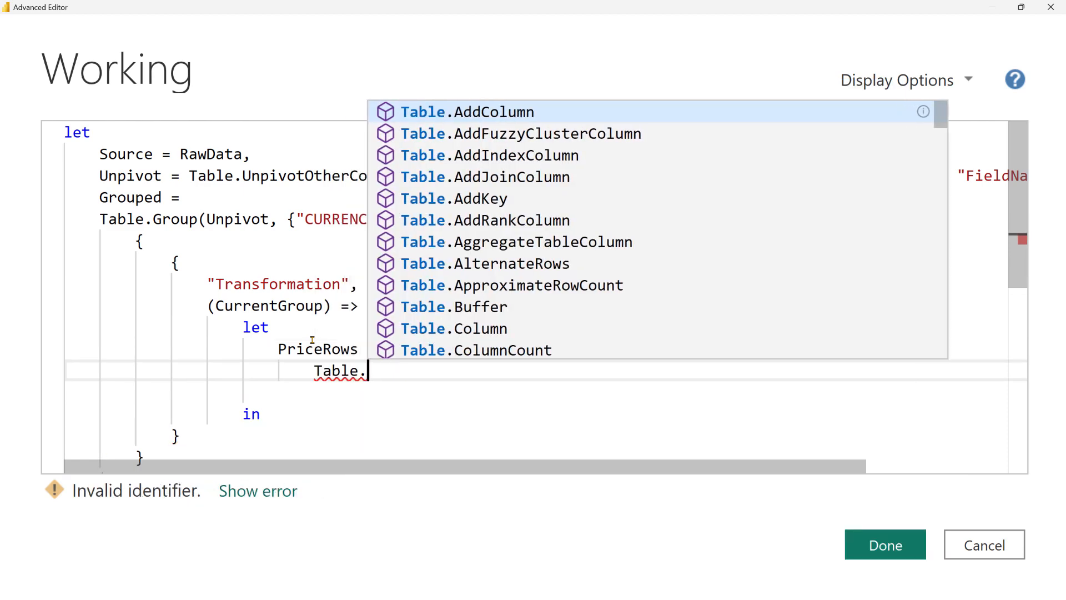
type("Selec")
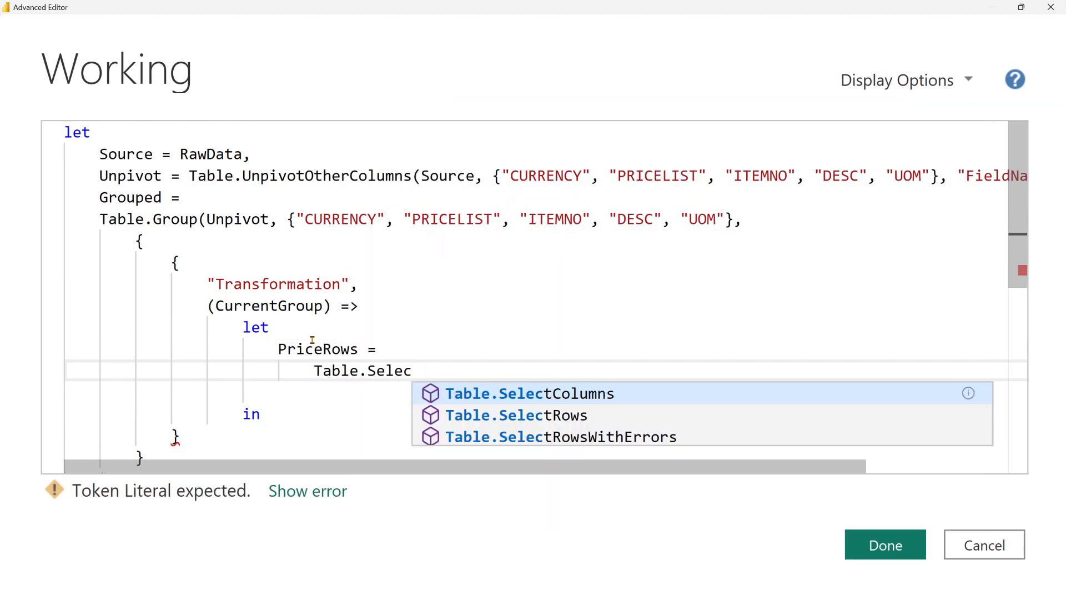
type("tRows ( ")
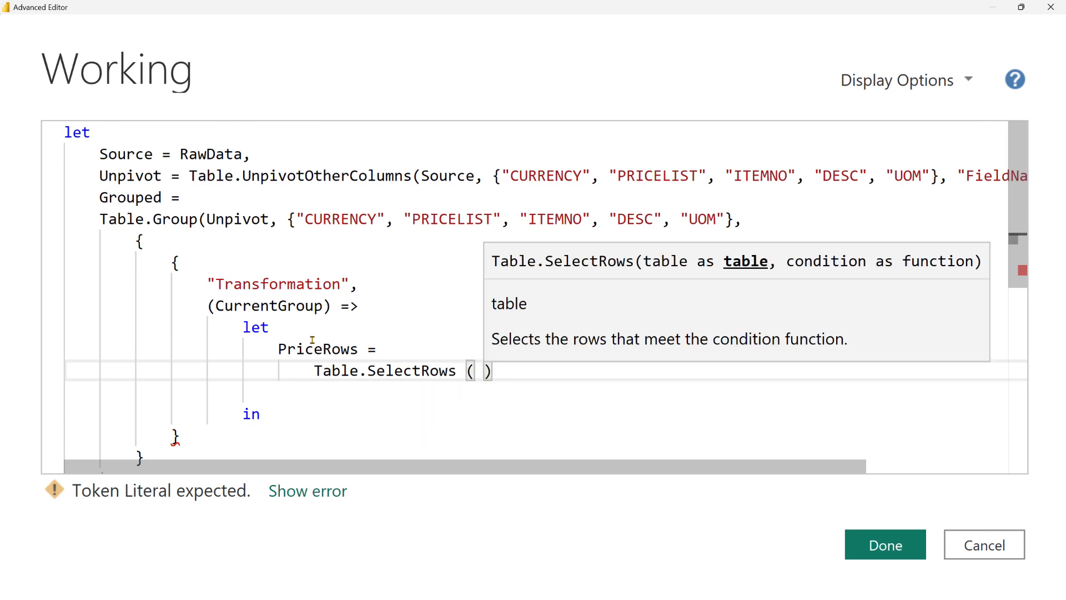
type("CurrentGrou")
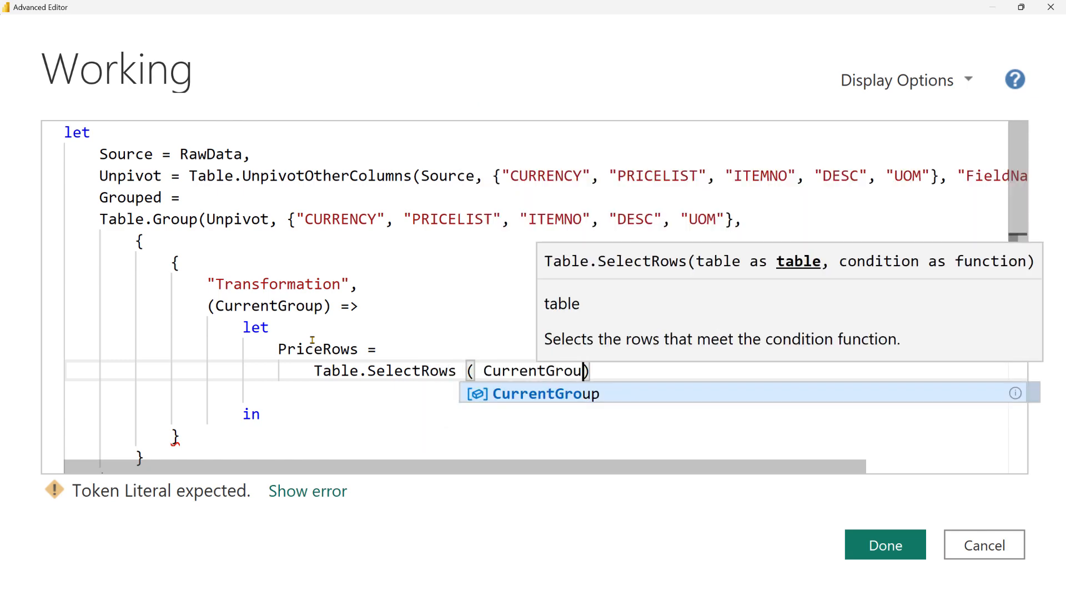
type("p, each")
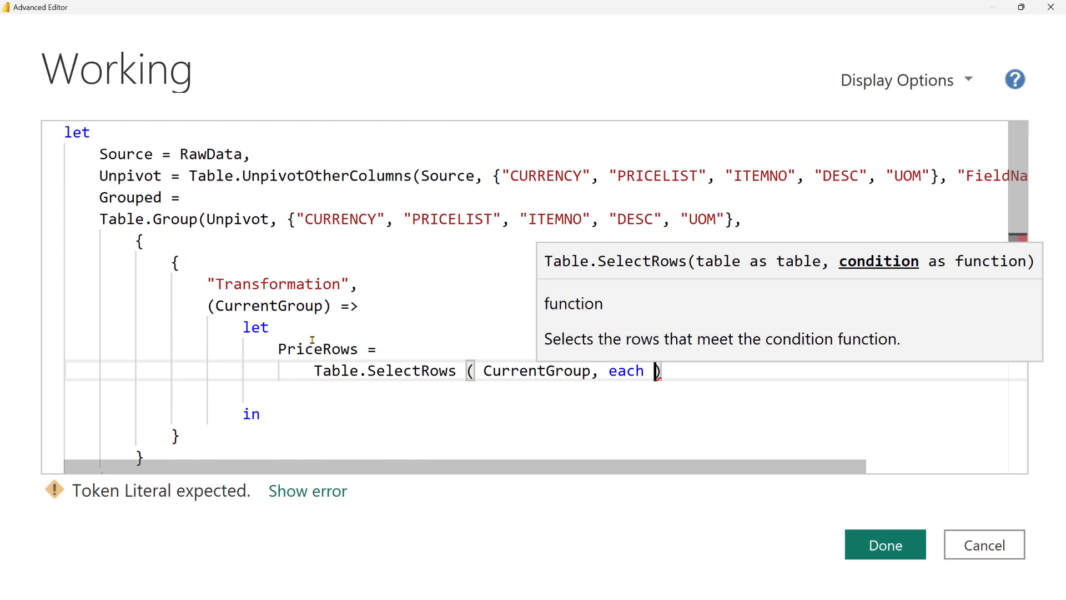
Use Text.StartsWith on [FieldName] as the row condition of Table.SelectRows
type("Text.S")
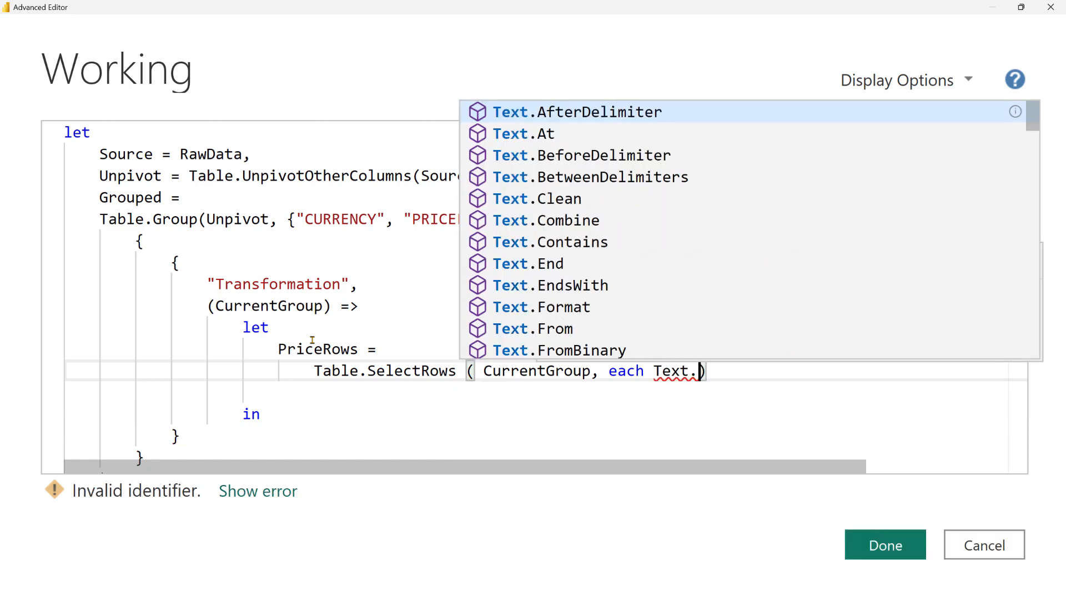
type("tartsWith ")
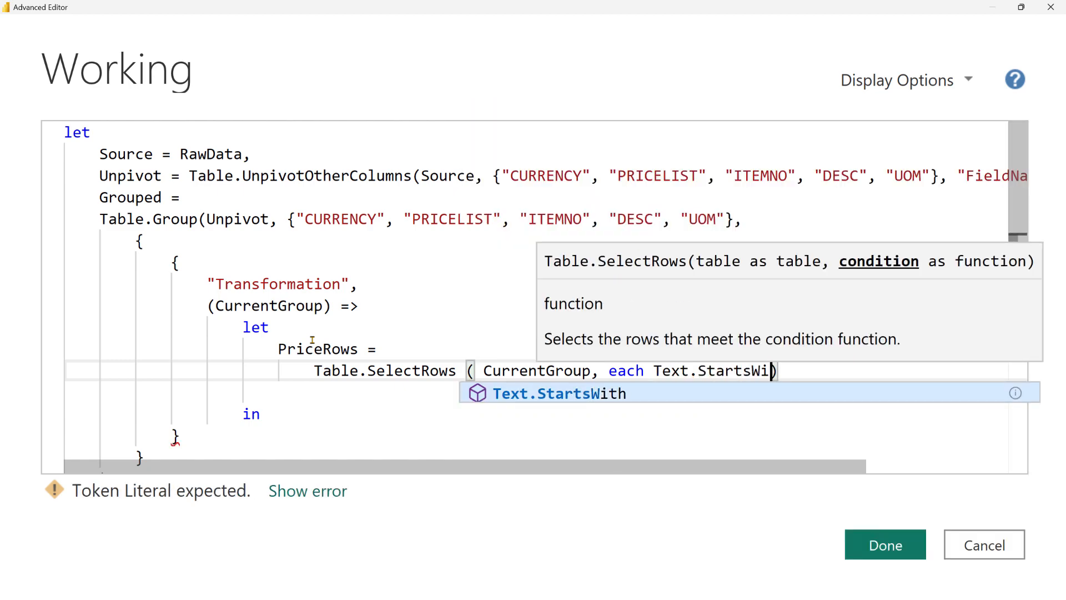
type("( [Field")
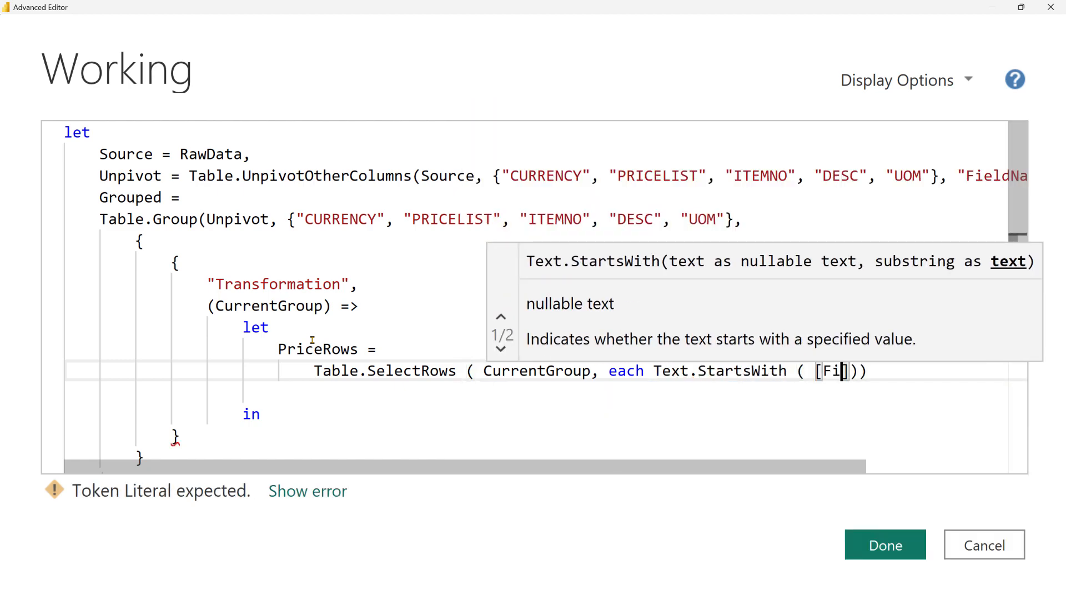
type("Name]")
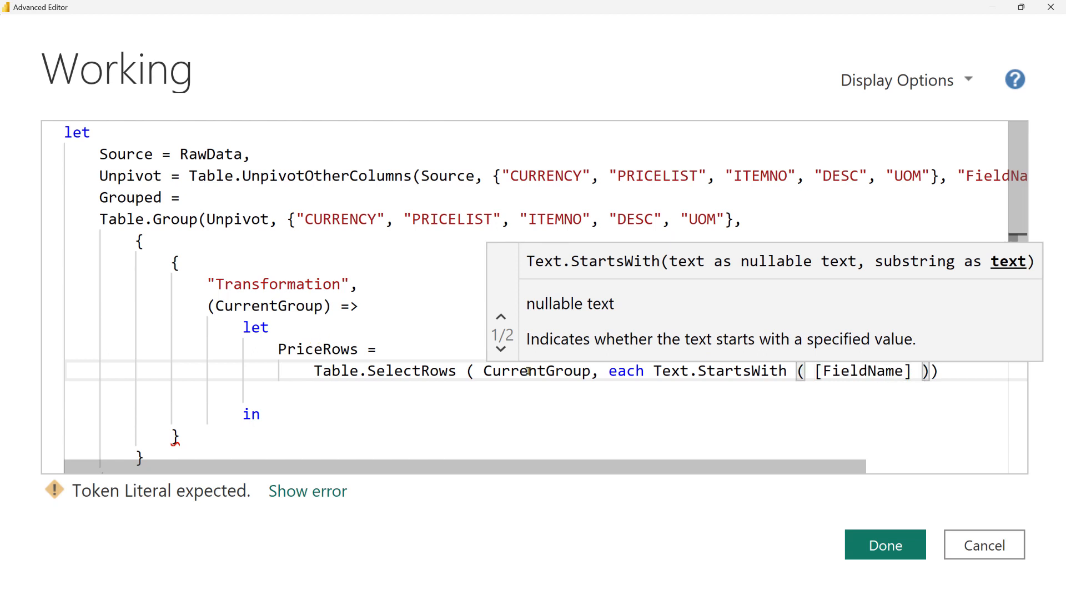
Complete the Text.StartsWith condition with the uppercase prefix "PRICE" as its second argument
left_click(287, 305)
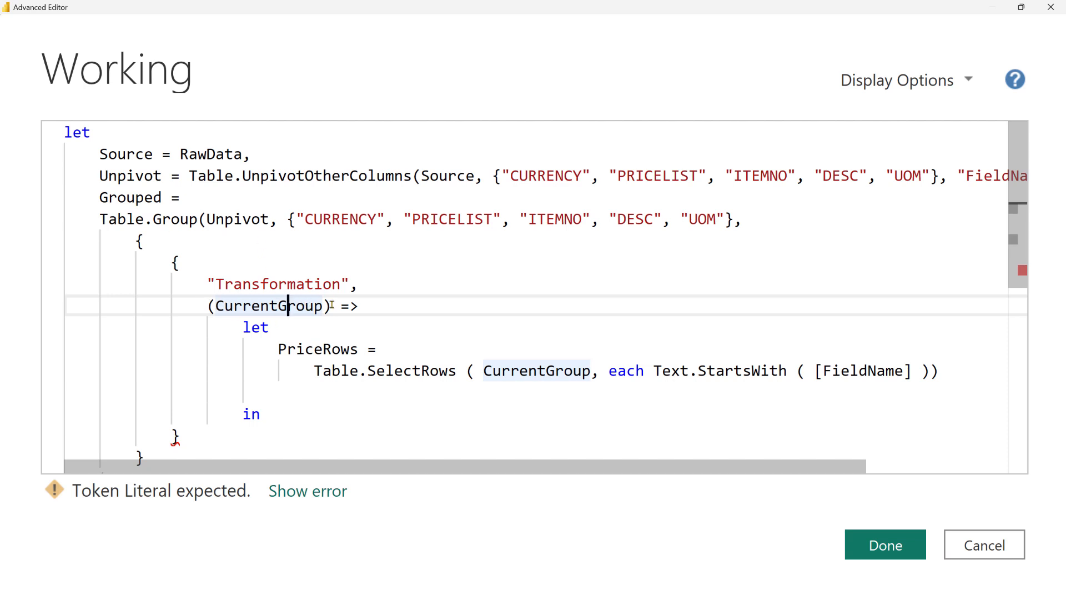
left_click_drag(332, 305, 209, 306)
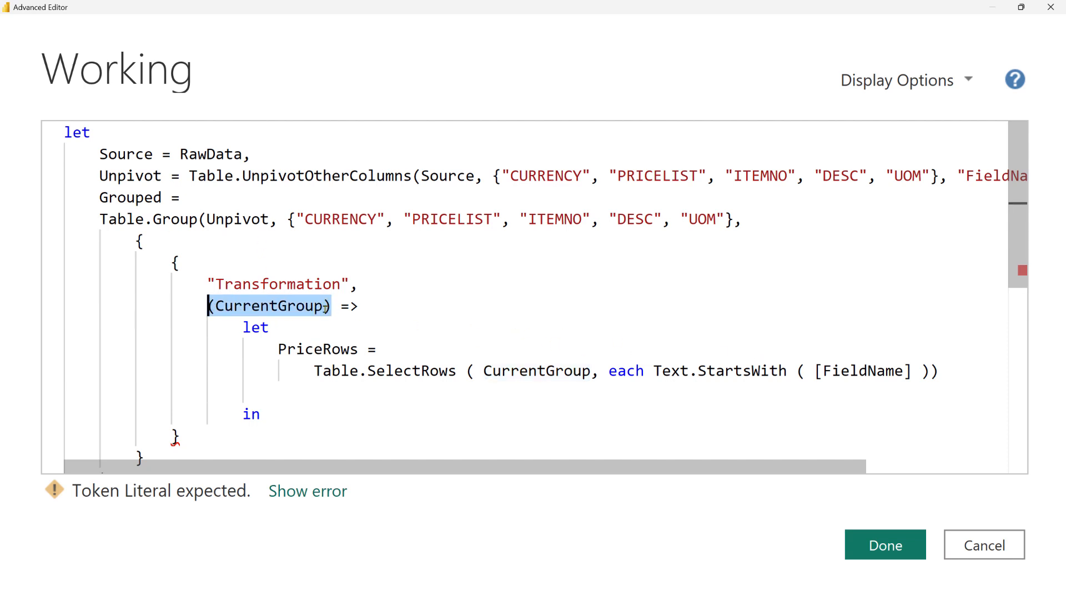
left_click_drag(814, 370, 913, 371)
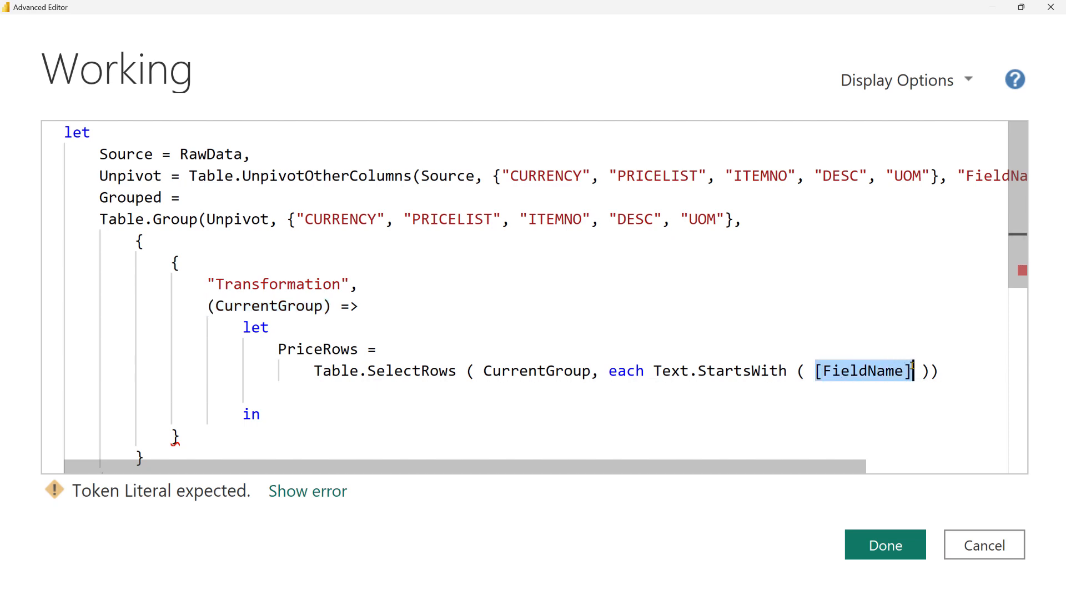
left_click(915, 372)
type(", \"pri")
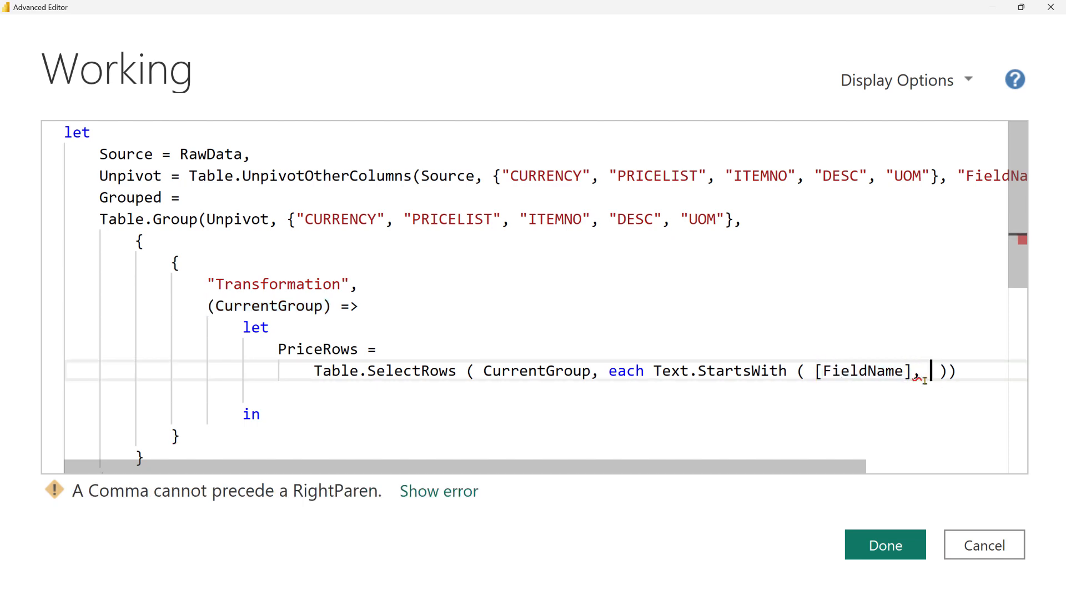
key("BackSpace")
key("BackSpace")
key("BackSpace")
type("PRICE")
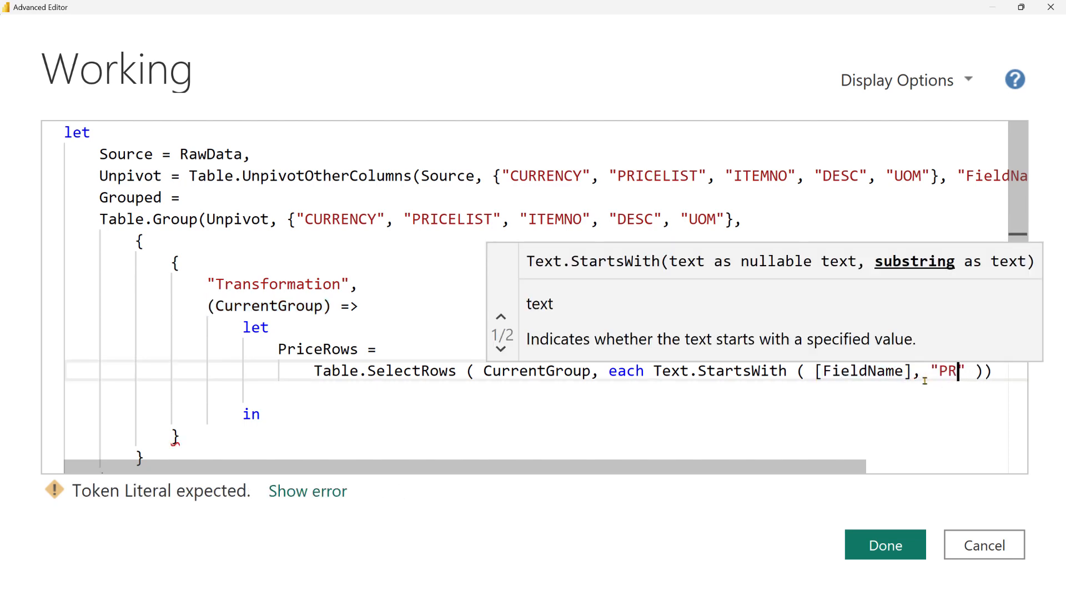
key("End")
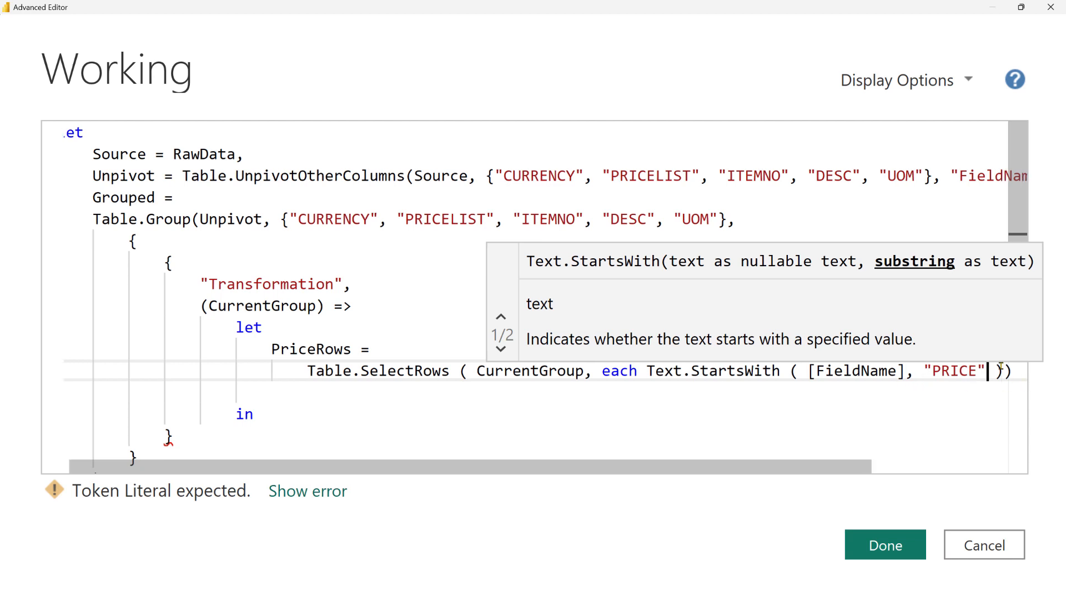
Return PriceRows from the inner let block, apply the code, and preview the first item's Transformation table
left_click(330, 409)
key("Return")
type("PriceRows")
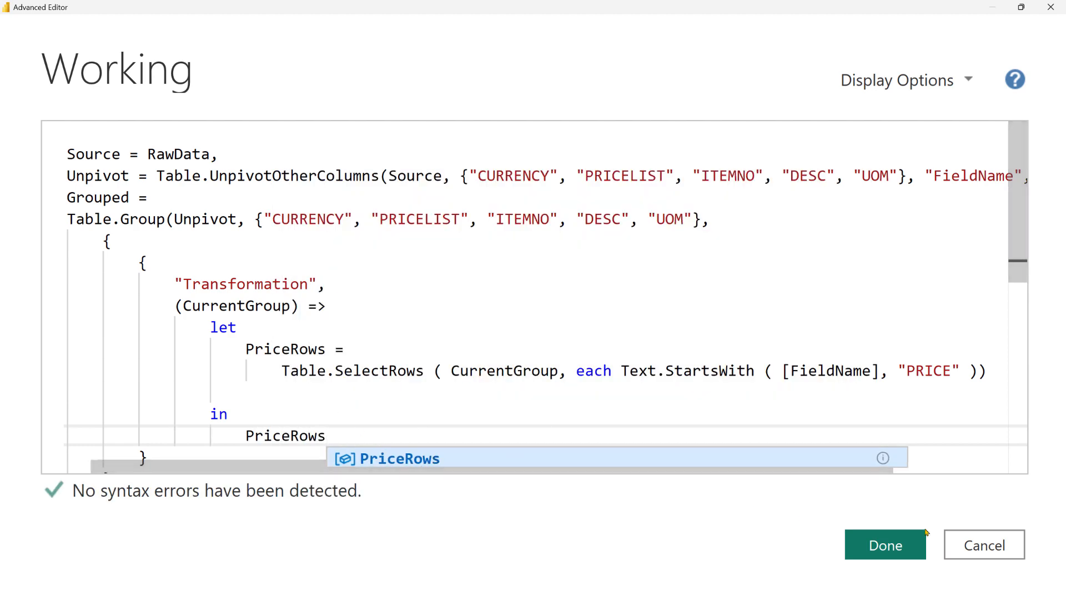
key("Escape")
left_click(885, 545)
left_click(809, 230)
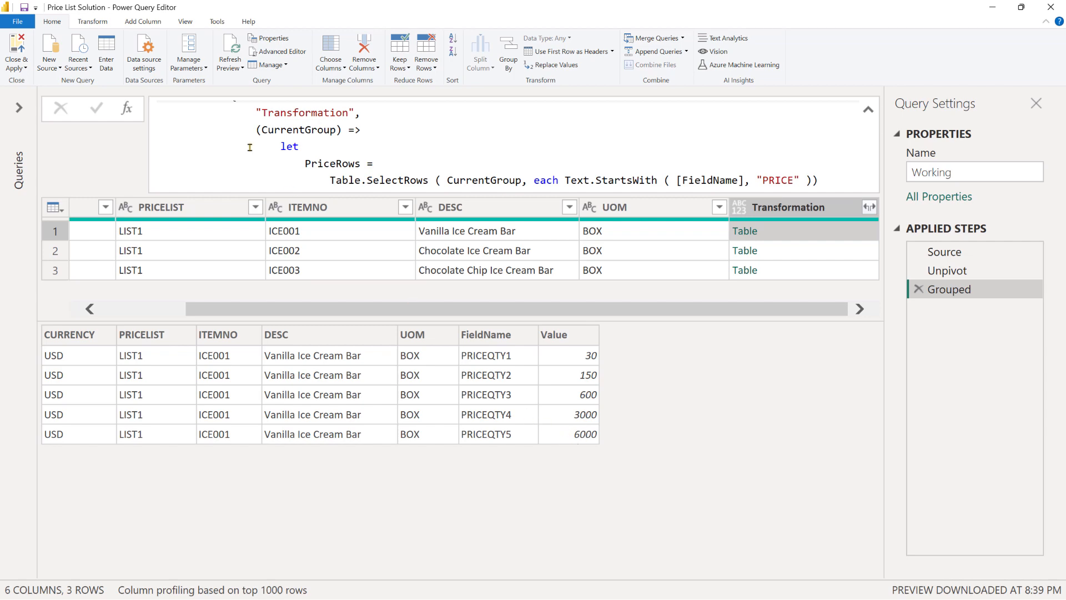
Reopen the query code and append [Value] to the Table.SelectRows call so PriceRows extracts that column
left_click(276, 51)
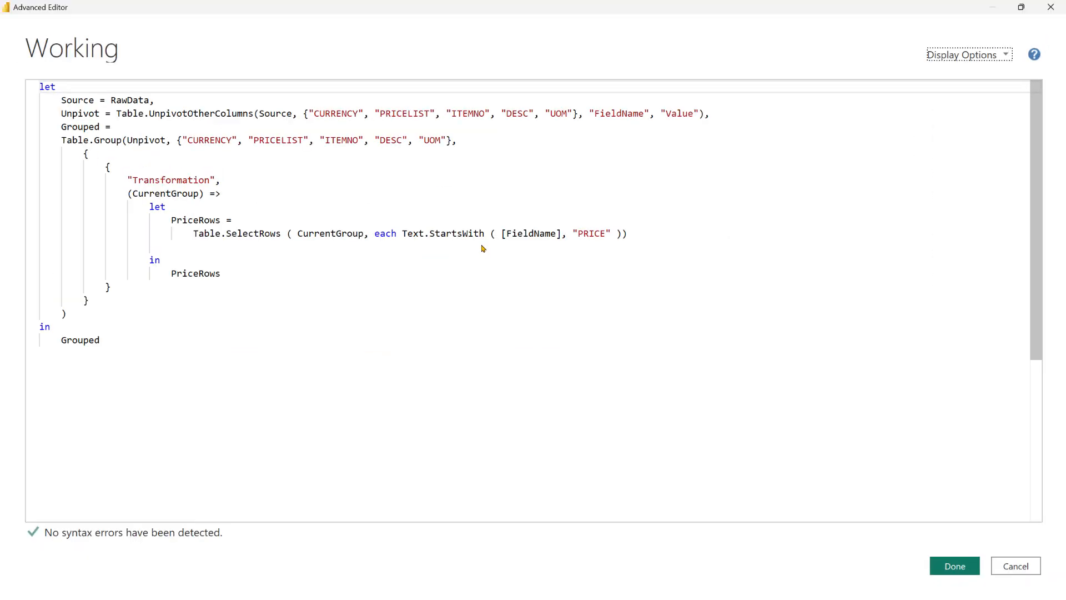
key("ctrl+shift+plus")
key("ctrl+shift+plus")
key("ctrl+shift+plus")
left_click(871, 318)
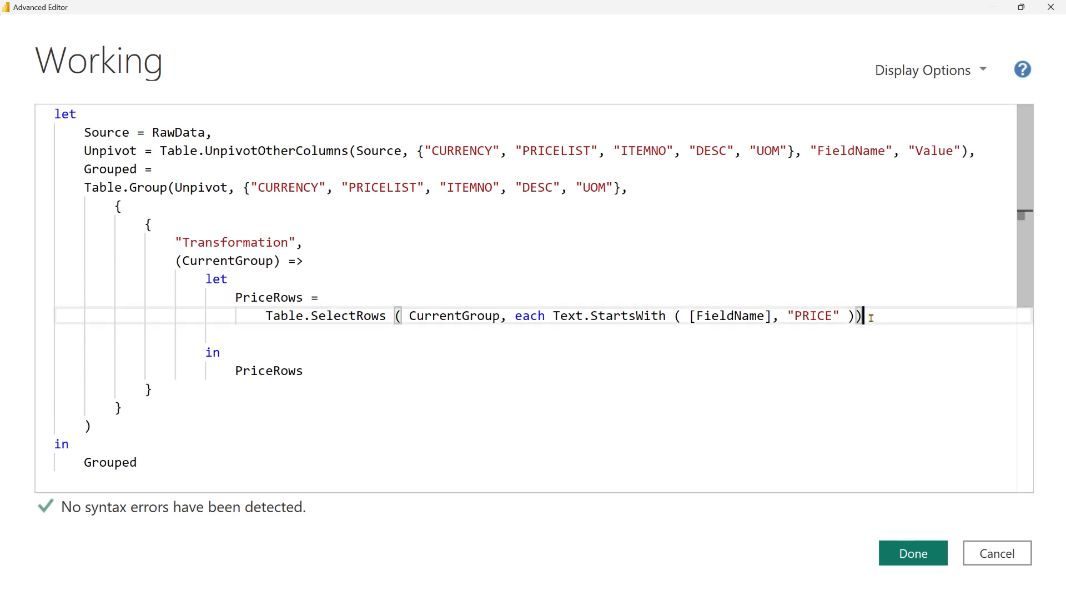
type("[Value]")
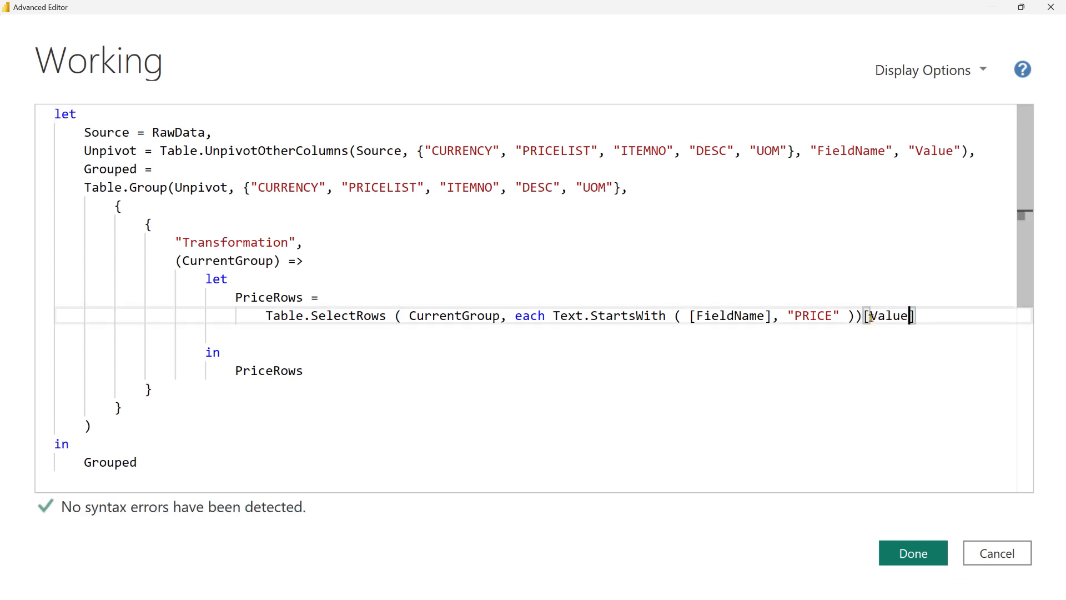
Put the Table.SelectRows arguments and its closing parenthesis with [Value] on separate lines, and apply the code
left_click(409, 316)
key("Return")
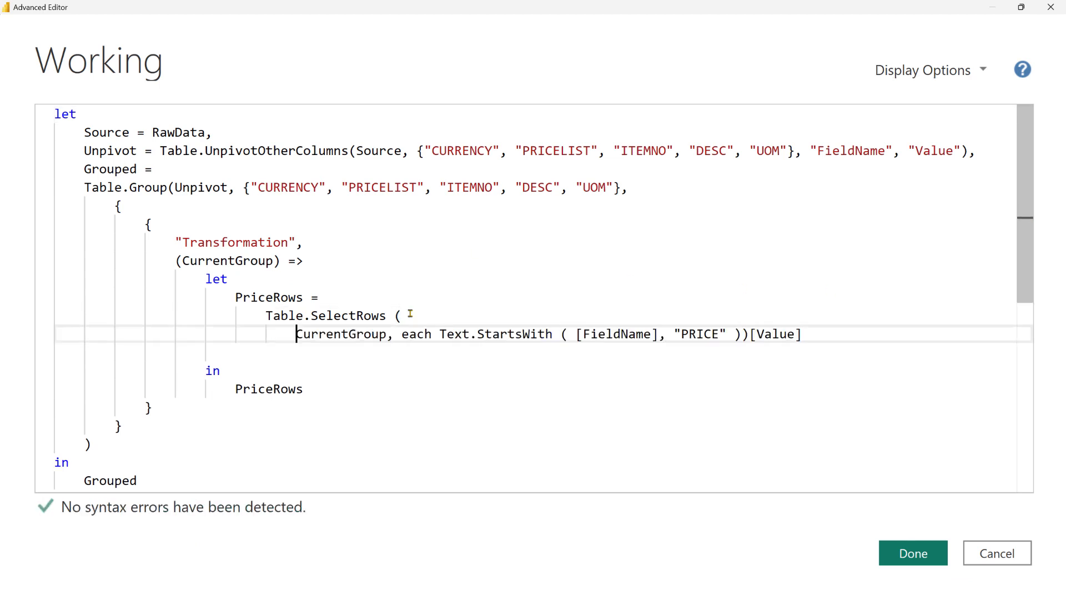
left_click(740, 334)
key("Return")
key("BackSpace")
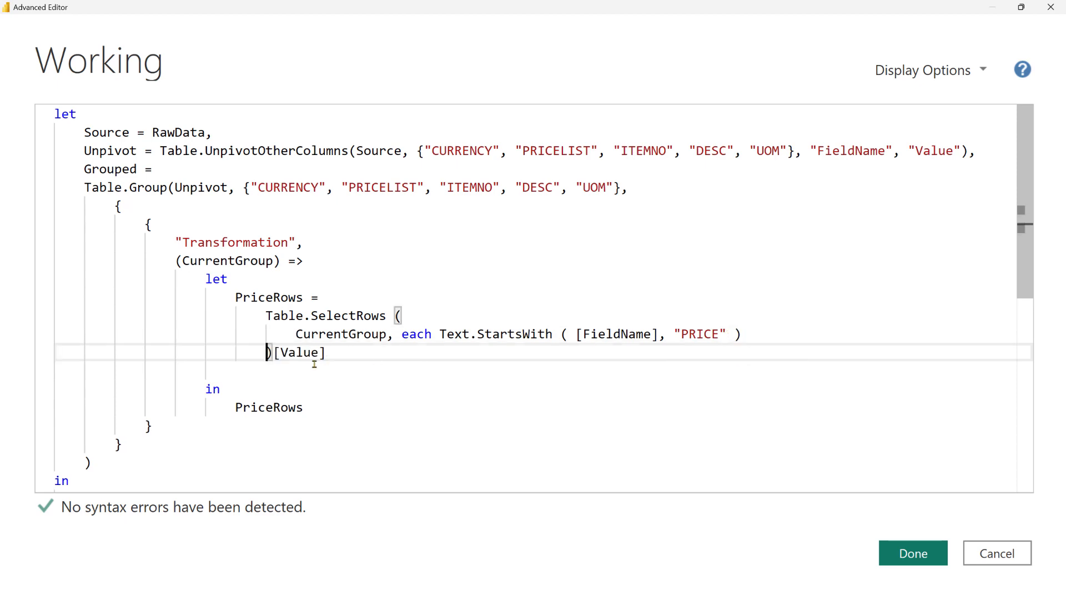
left_click(316, 367)
left_click(913, 553)
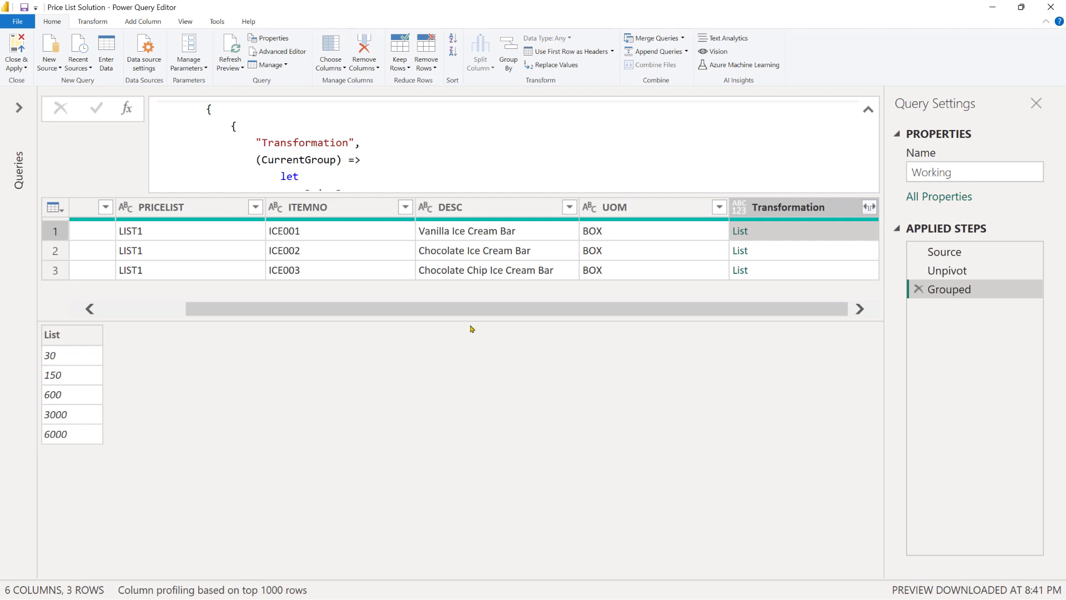
Drill into the Vanilla Ice Cream Bar list, copy its values, and paste them at L9 in the Price List workbook in Excel
left_click(740, 231)
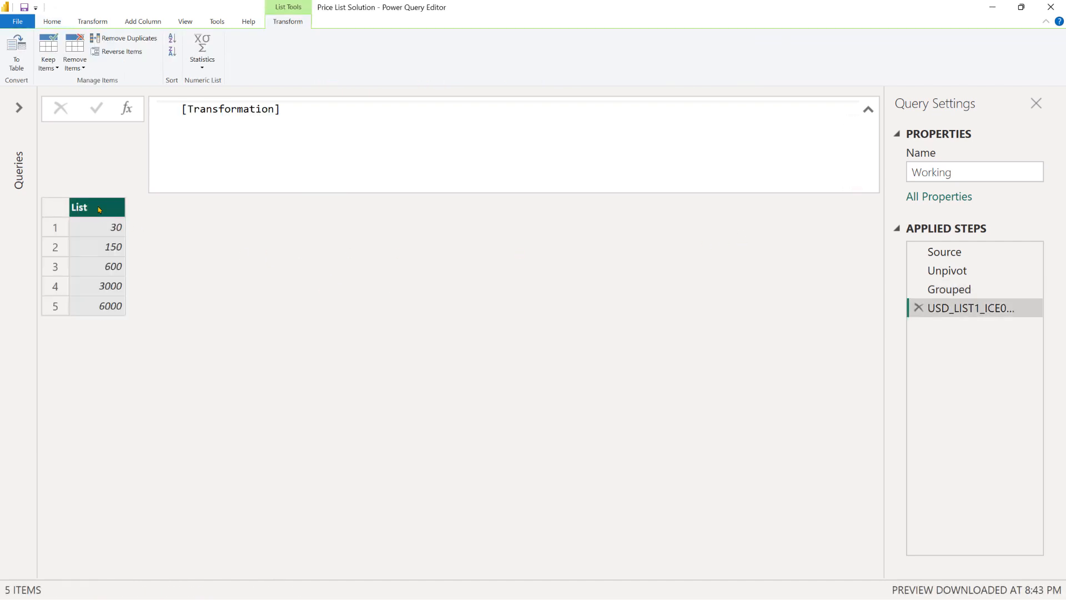
right_click(100, 208)
key("Escape")
key("alt+Tab")
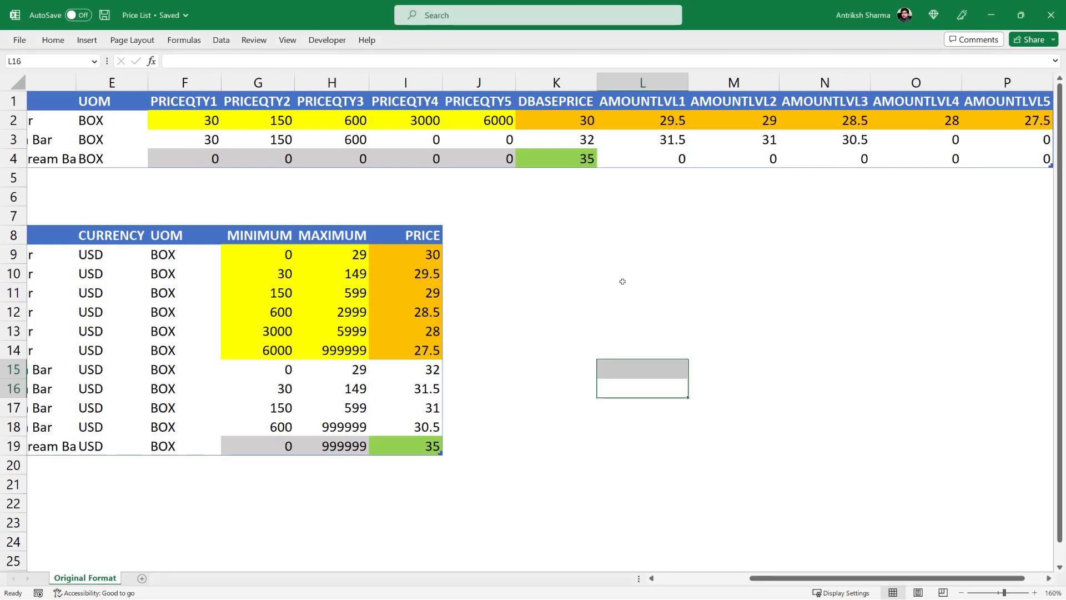
left_click(638, 247)
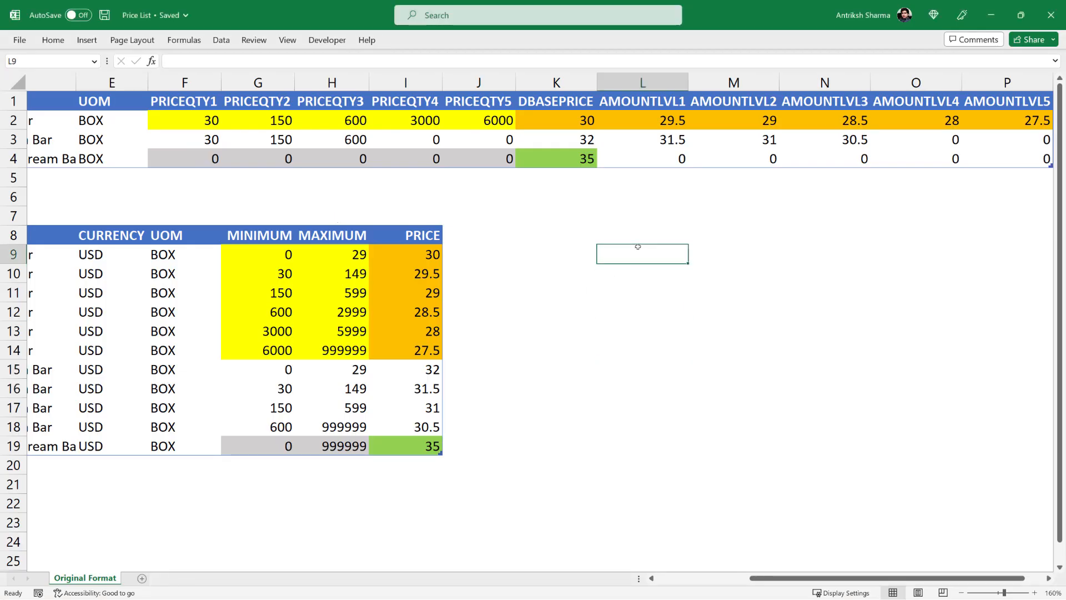
key("ctrl+v")
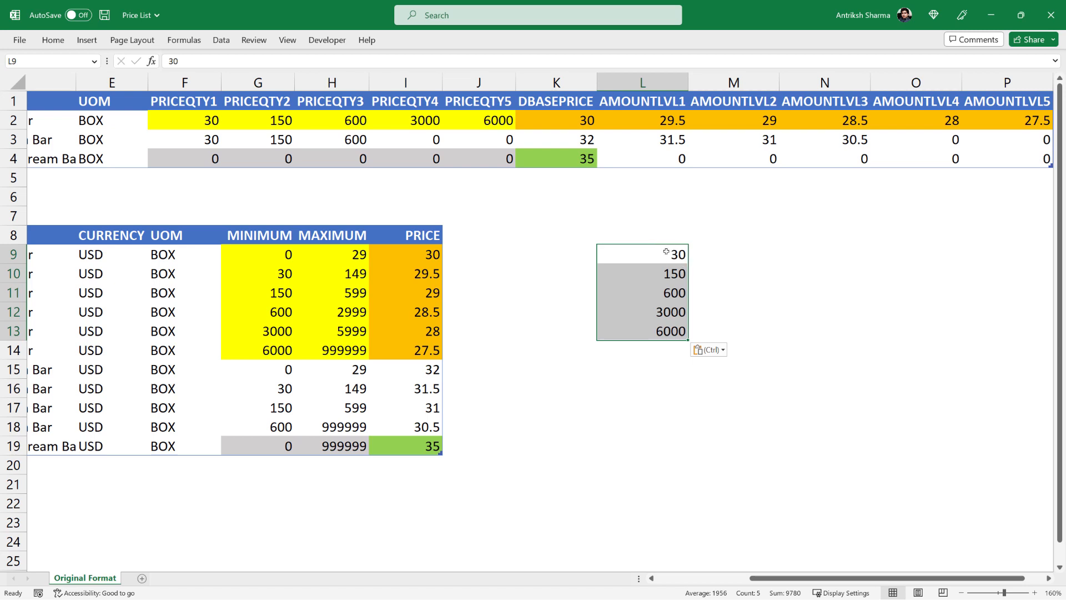
left_click(725, 228)
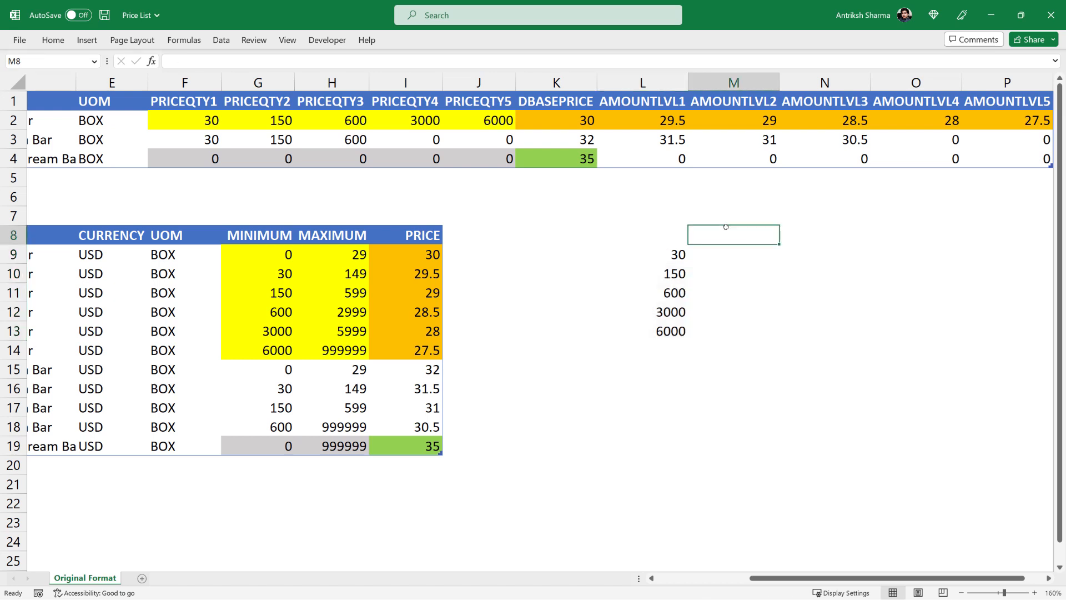
Paste the copied quantities at M8, enter =M8-1 in N8, and fill the formula down to N12
key("ctrl+v")
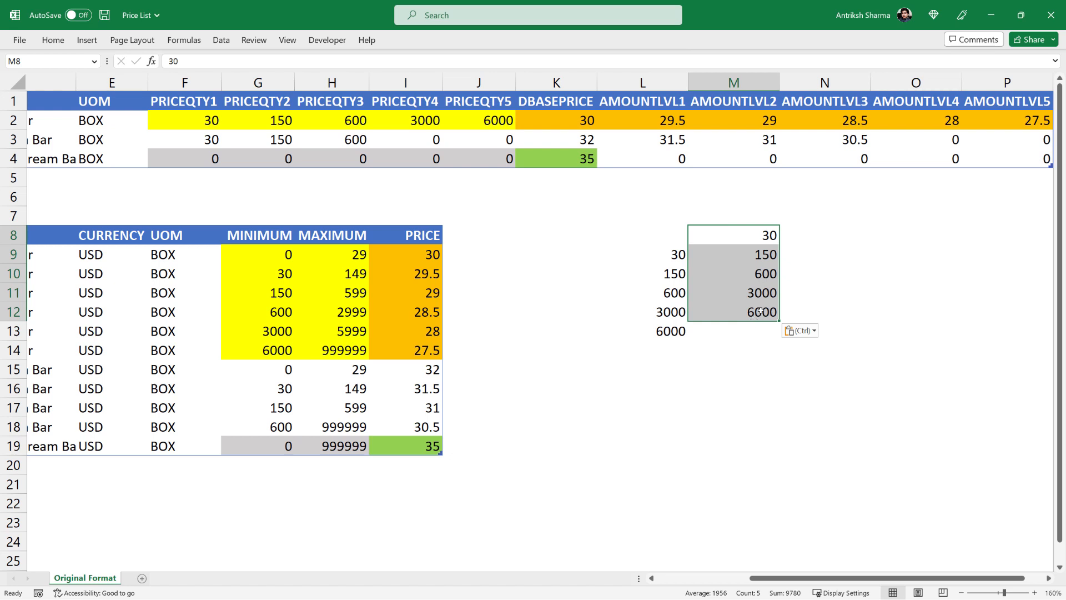
left_click(823, 231)
type("=")
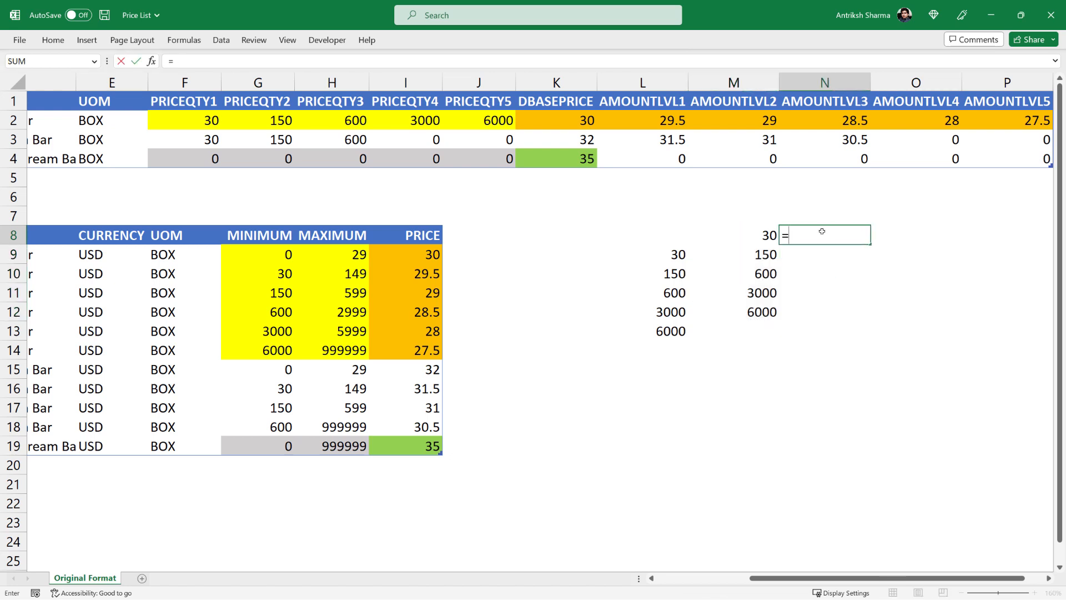
left_click(760, 237)
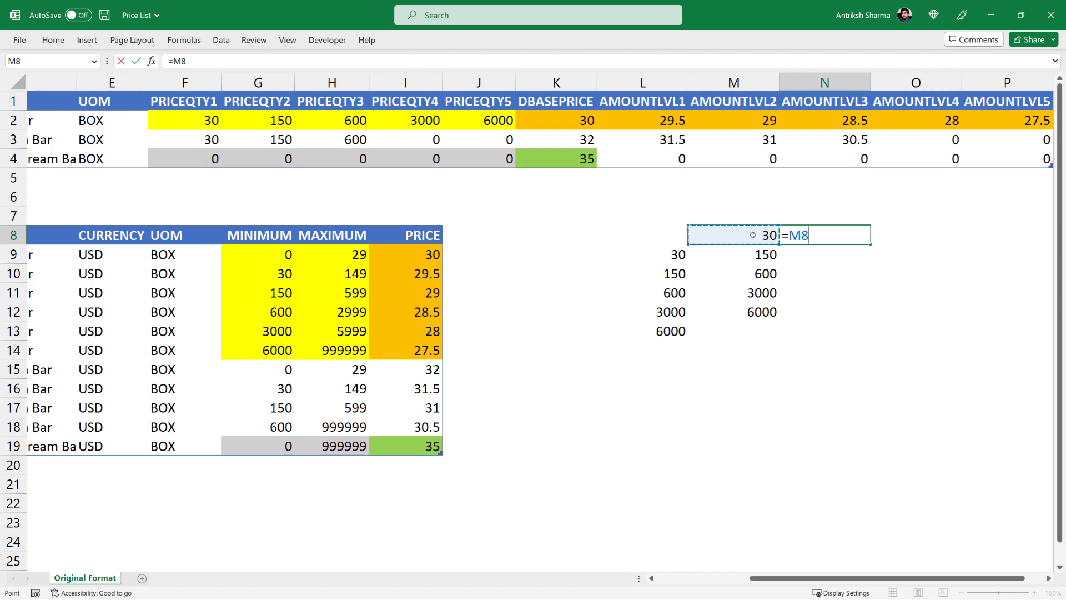
type("-1")
key("Return")
left_click(816, 234)
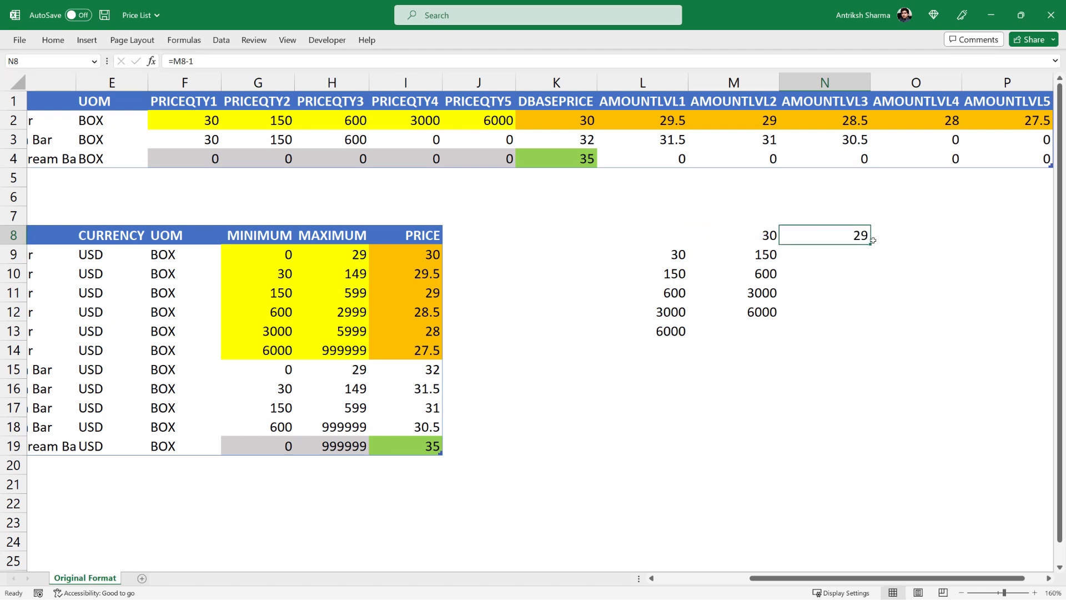
left_click_drag(870, 243, 871, 319)
left_click(866, 316)
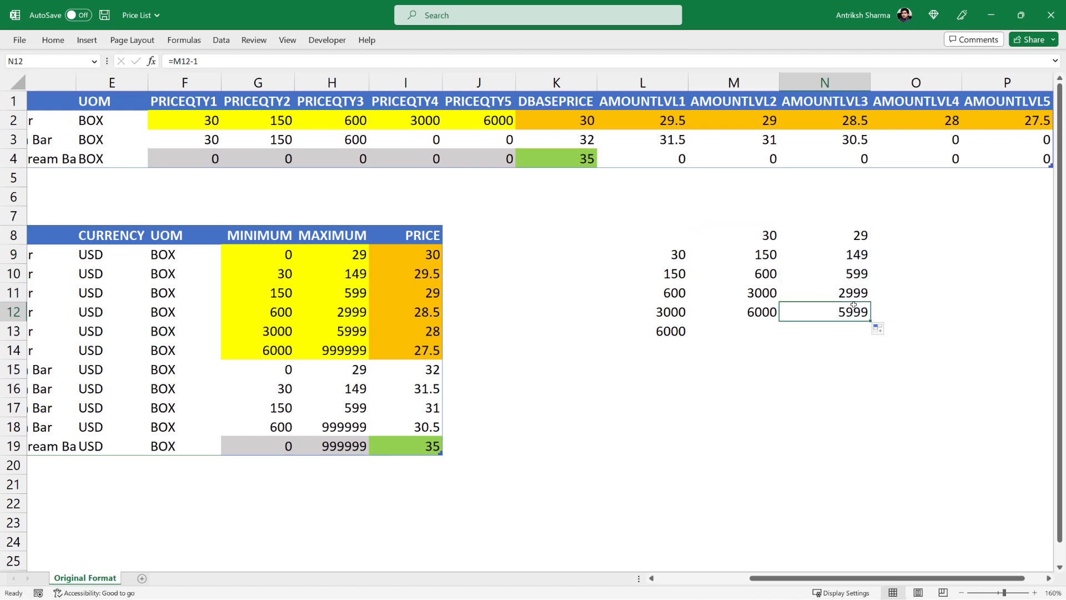
Copy the formula results in N8:N12 and paste them as values over M8:M12
left_click(866, 257)
left_click(864, 274)
left_click(862, 293)
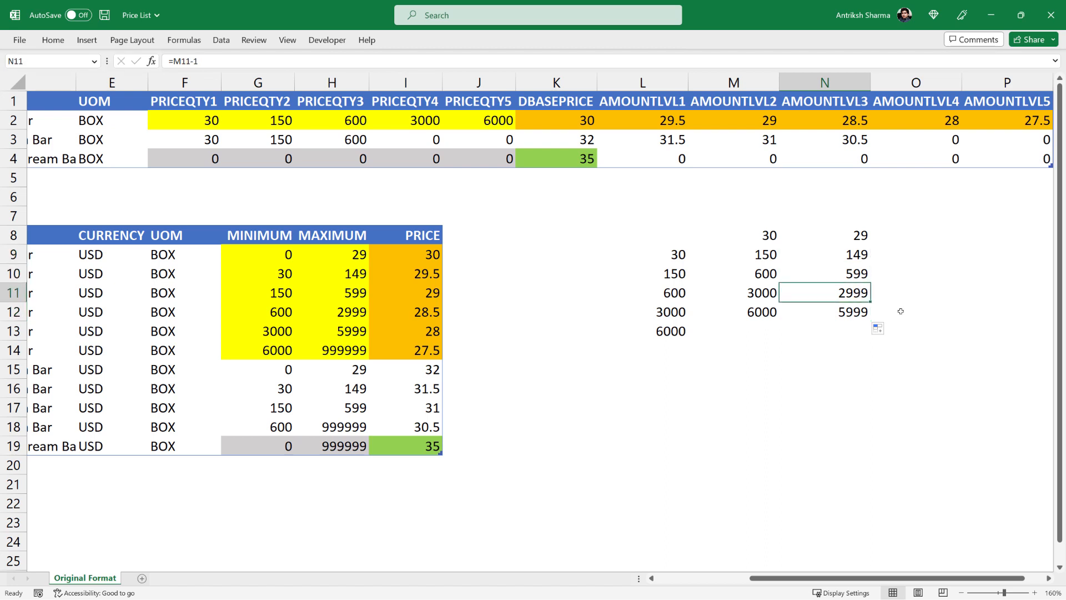
left_click(848, 313)
left_click_drag(338, 255, 354, 332)
left_click_drag(827, 235, 827, 312)
key("ctrl+c")
left_click(761, 236)
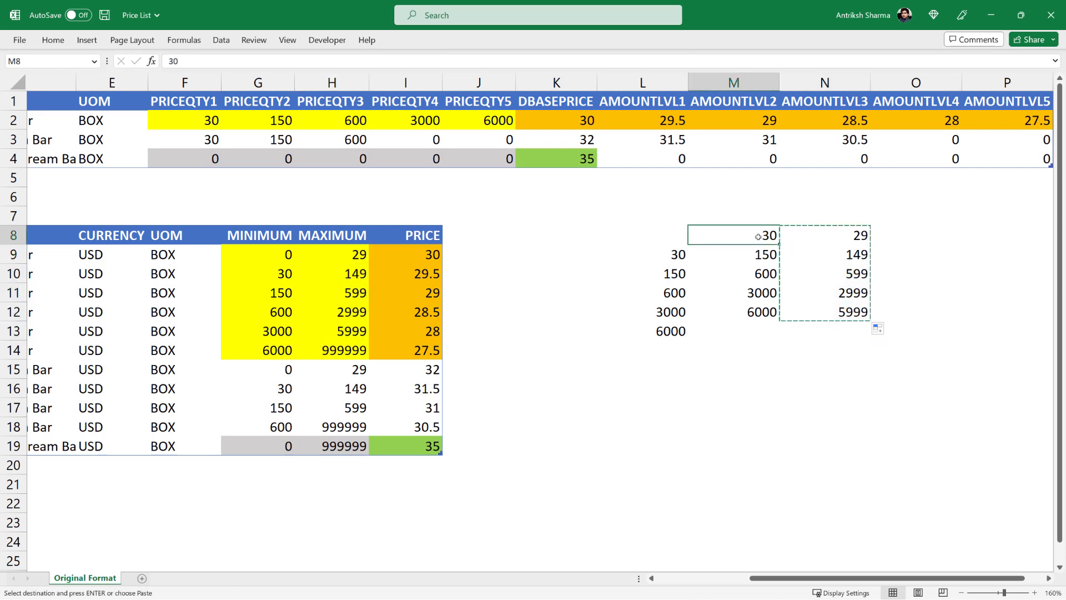
key("alt+e")
key("s")
key("v")
left_click(472, 447)
left_click(769, 255)
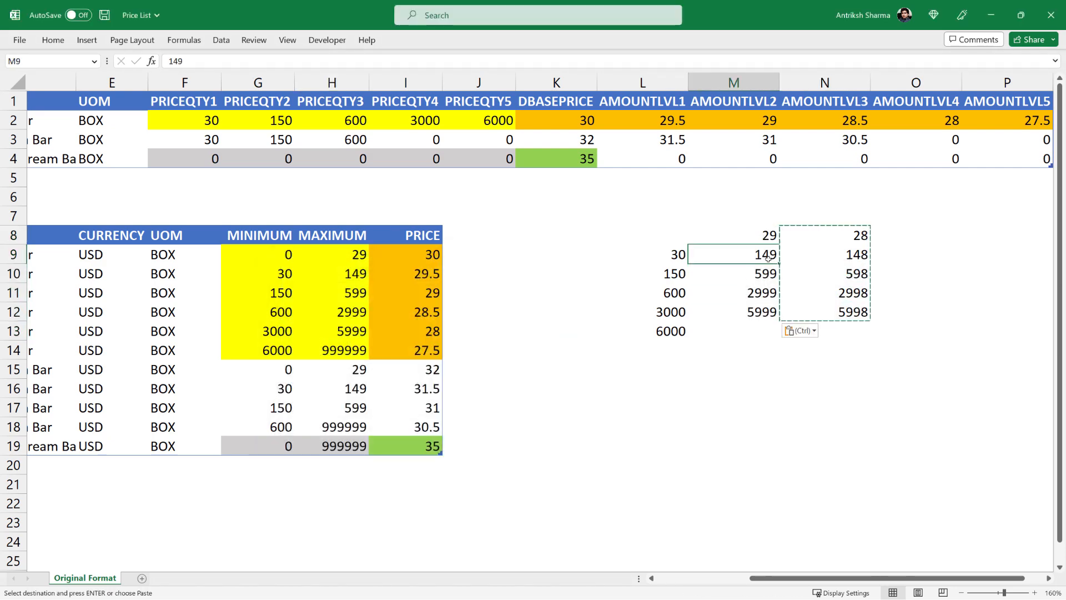
type("`")
left_click(644, 232)
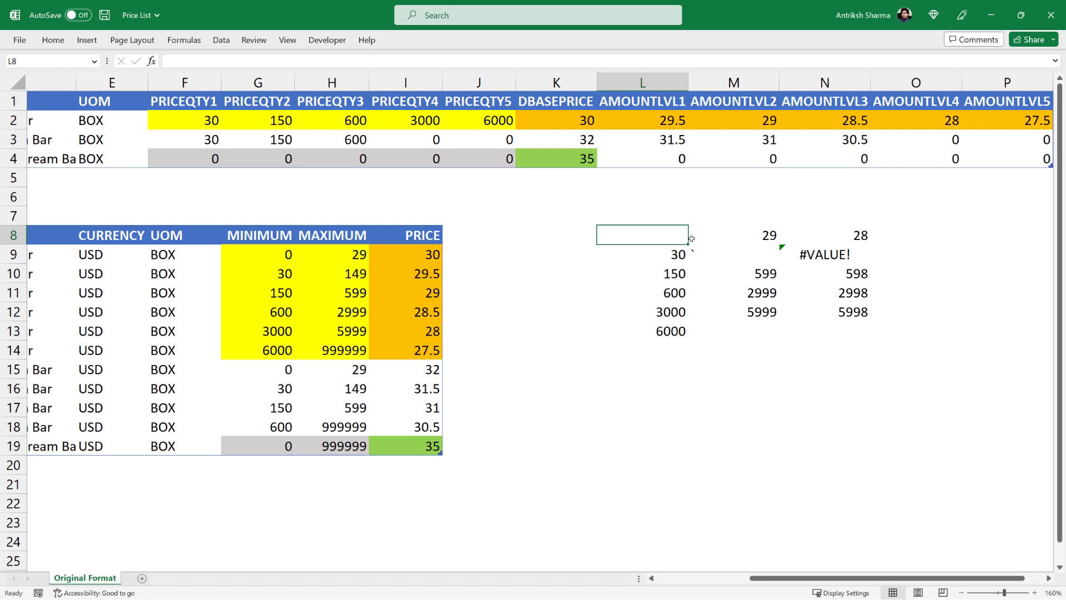
key("ctrl+z")
Enter 0 in L8 as the first minimum and 999999 in M13 as the last maximum
left_click(668, 228)
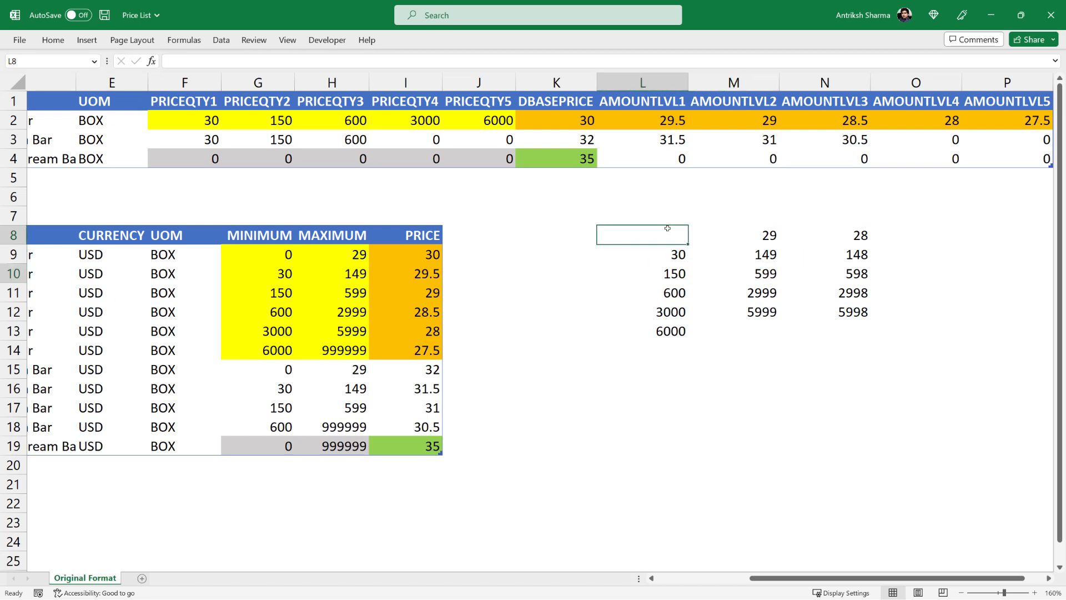
type("0")
left_click(743, 292)
left_click(756, 322)
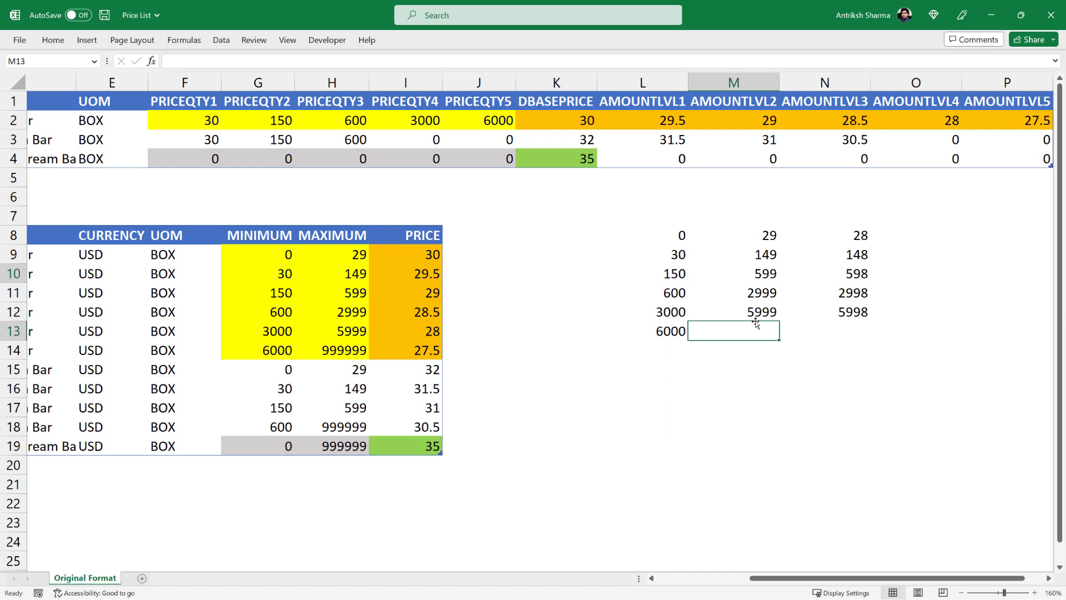
type("999999")
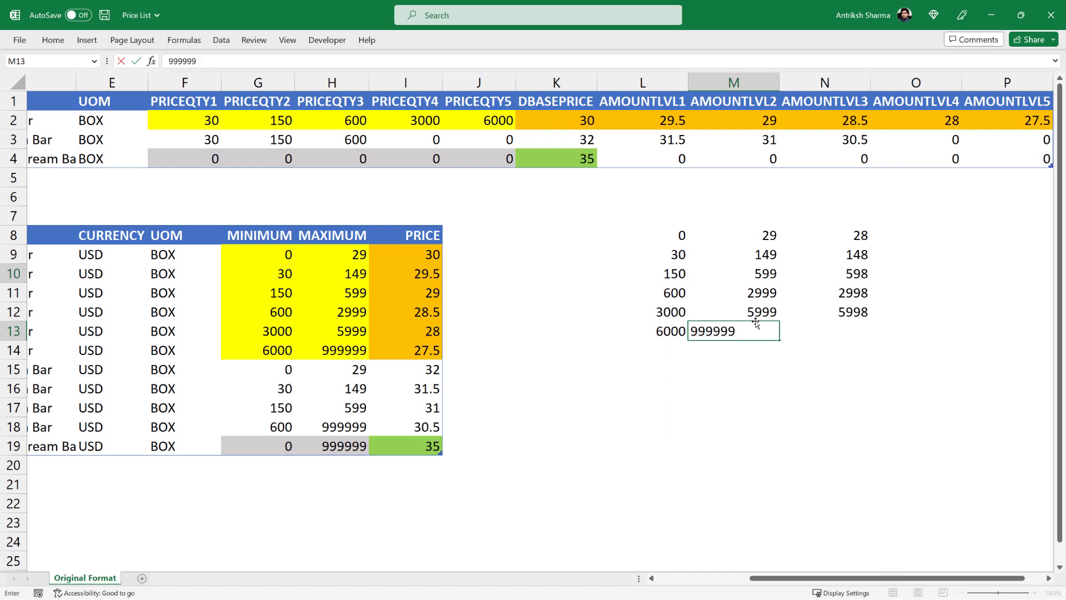
key("Return")
Clear the helper formulas from N8:N13 and compare L8:M13 with the MINIMUM and MAXIMUM columns of the expected table
left_click_drag(858, 228, 837, 334)
left_click(827, 277)
left_click(768, 276)
left_click(764, 314)
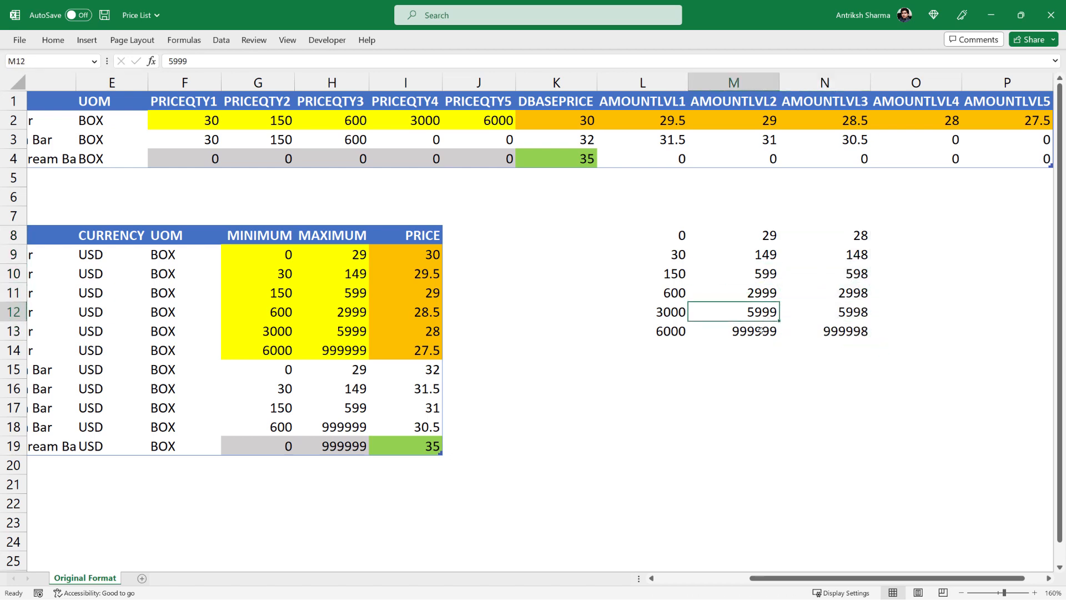
left_click(760, 331)
left_click_drag(854, 239, 841, 333)
key("Delete")
left_click(768, 276)
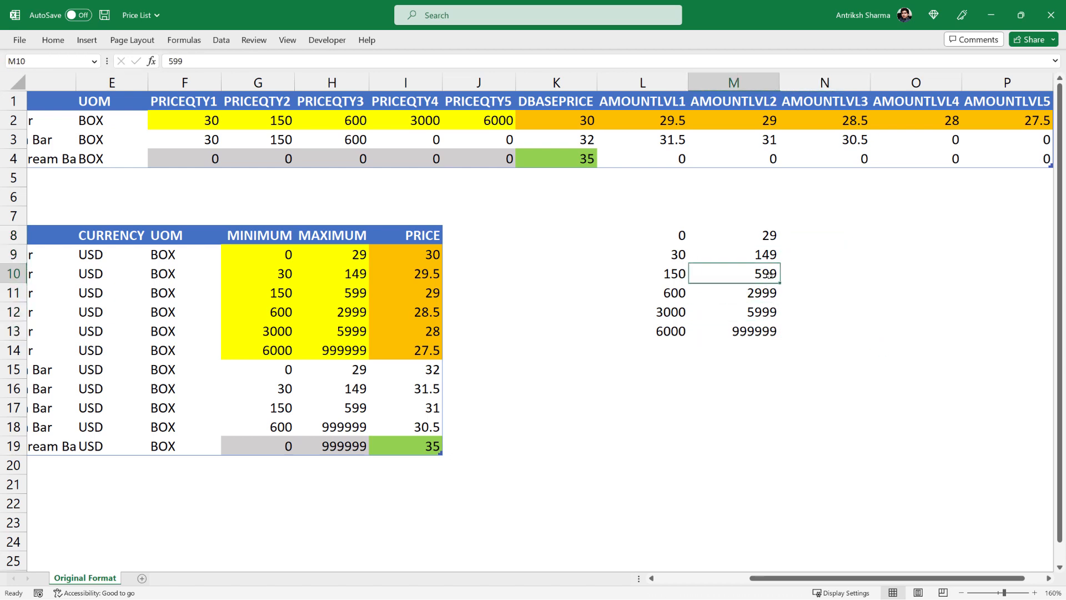
left_click_drag(658, 235, 746, 320)
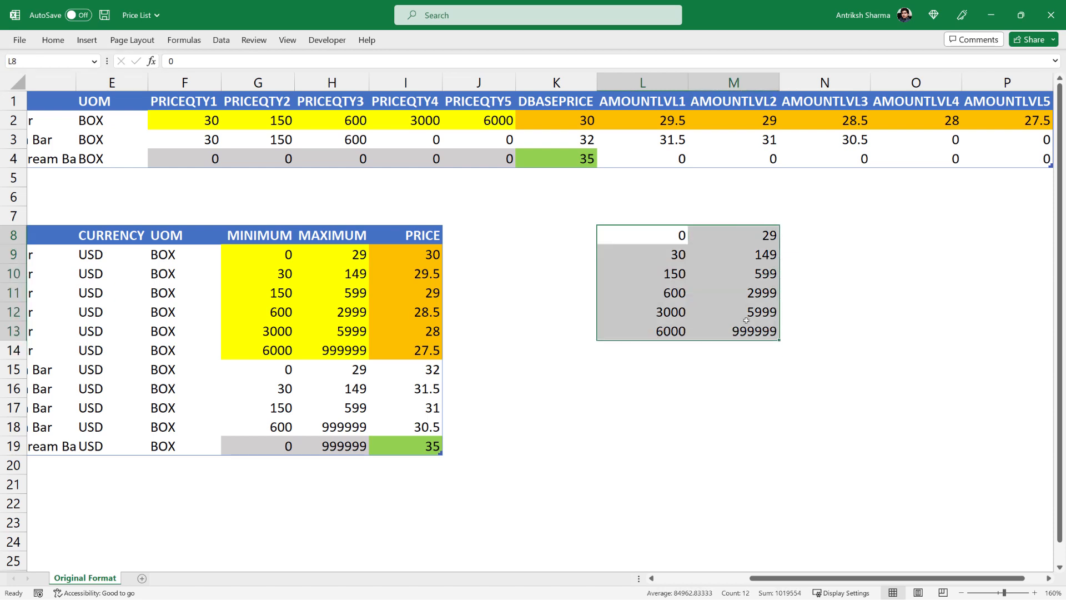
left_click_drag(261, 255, 334, 347)
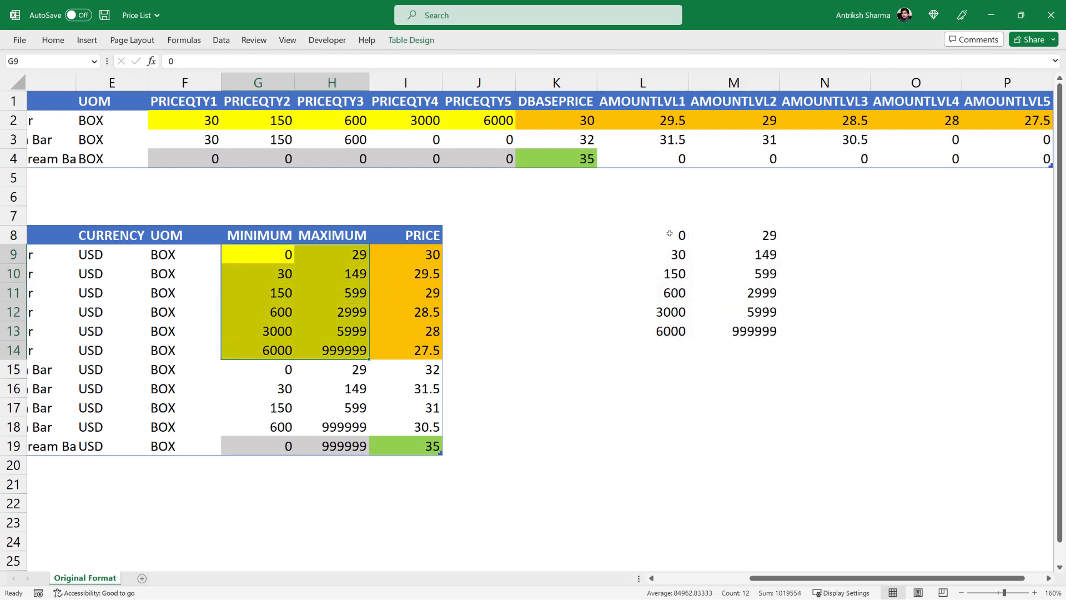
left_click_drag(670, 234, 760, 333)
left_click_drag(272, 371, 358, 426)
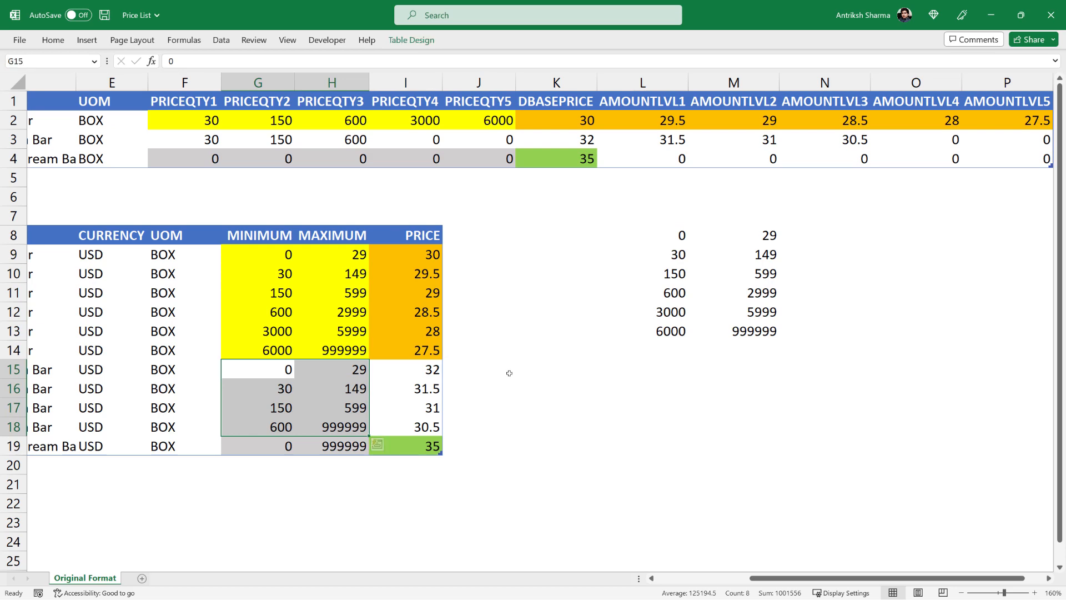
Switch to Power Query Editor, delete the list drill-down step after Grouped, and open the Working query's full code
key("alt+Tab")
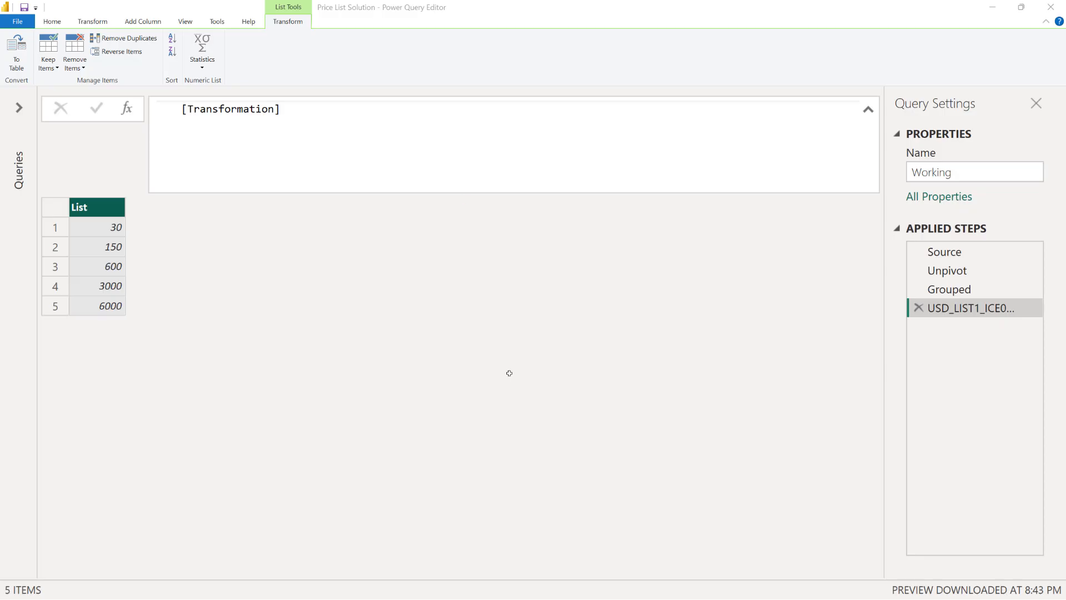
left_click(920, 308)
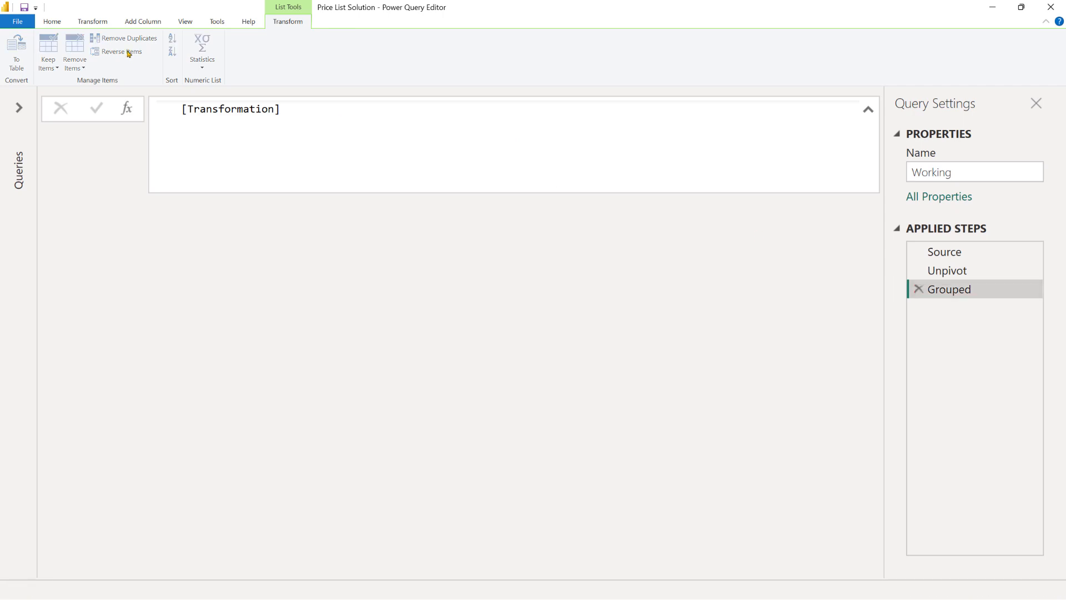
left_click(300, 52)
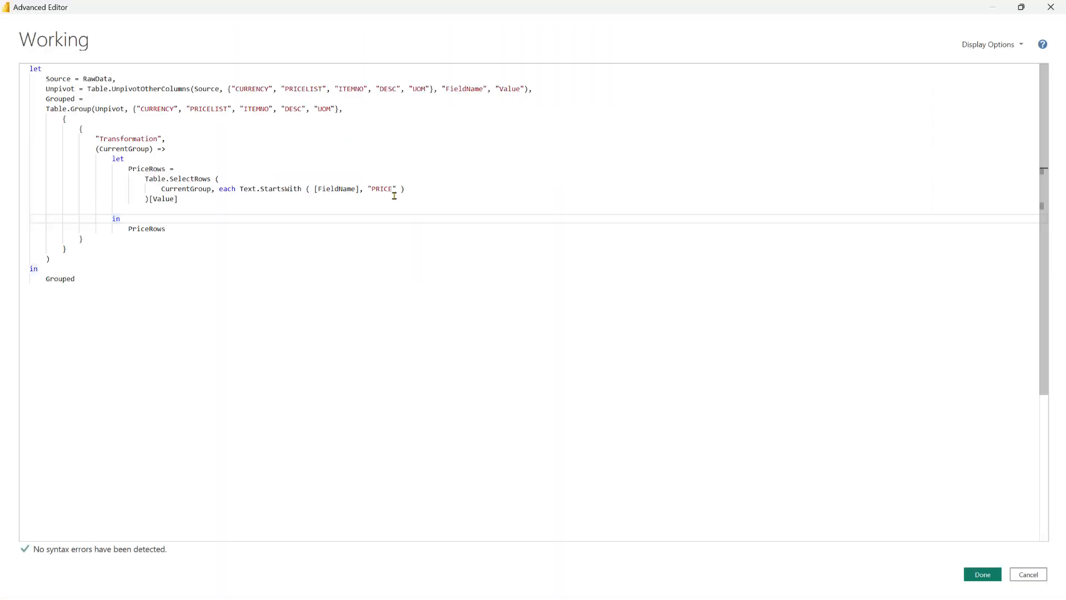
Add a comma after the PriceRows expression and start a new inner variable named ShiftValuesBy1 below it
left_click(193, 200)
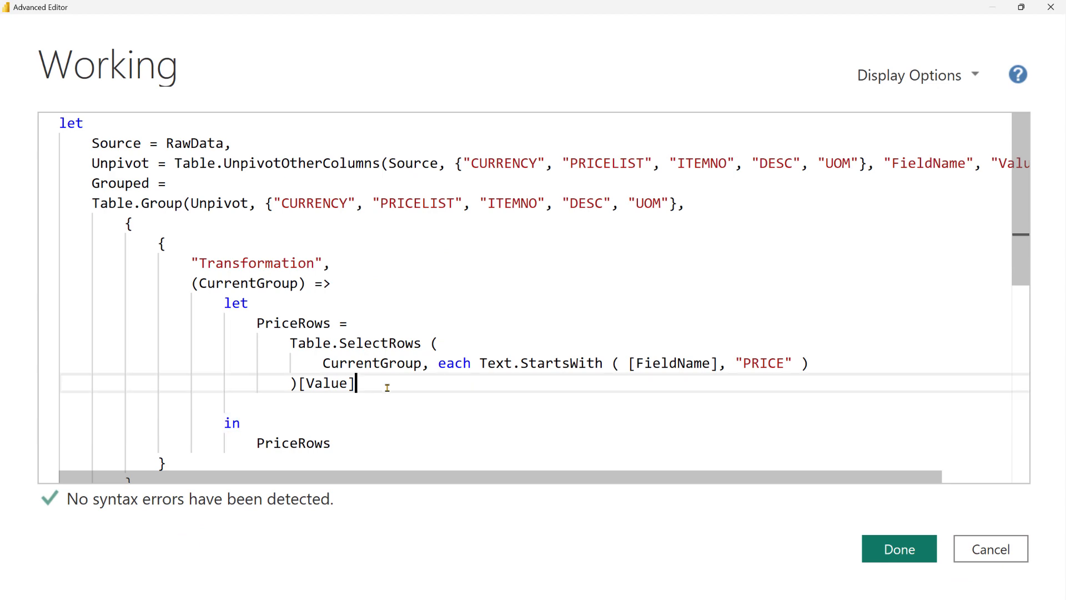
type(",")
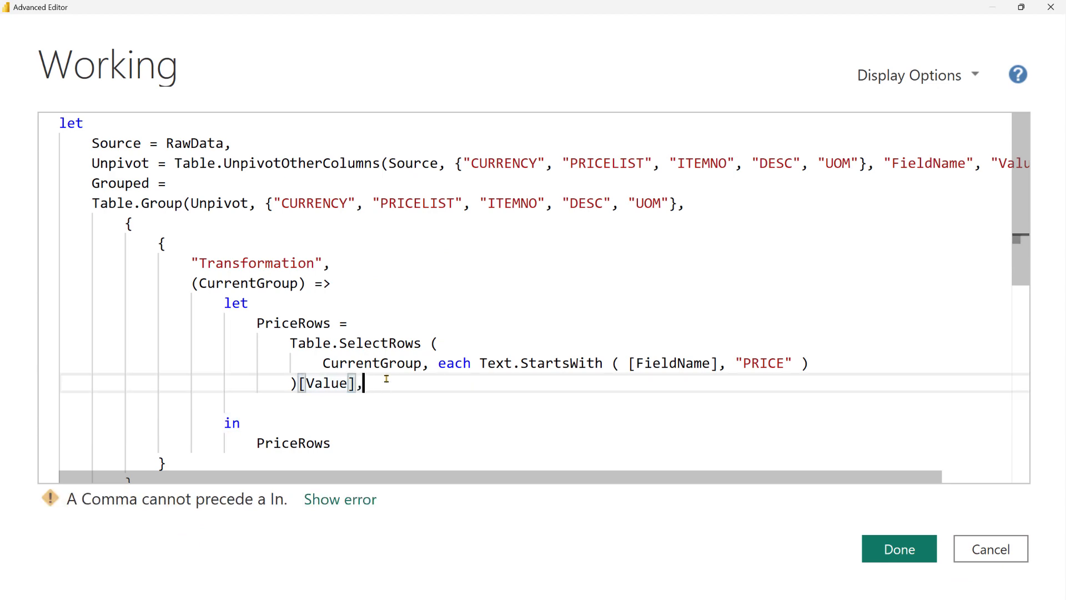
key("Return")
type("s")
key("BackSpace")
type("S")
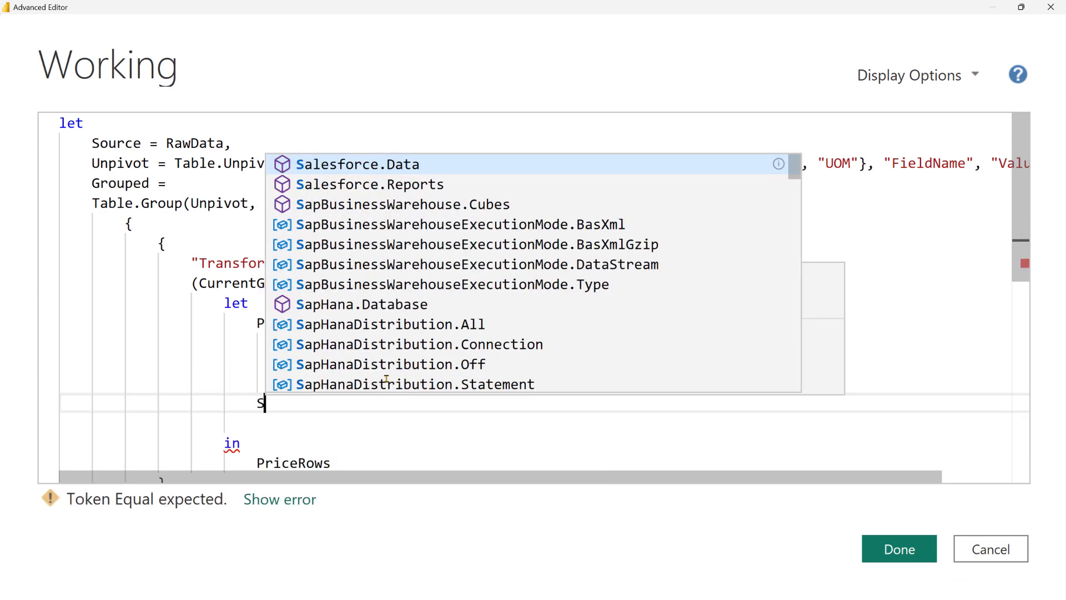
type("hiftValuesBy1")
scroll(413, 339, "down", 1)
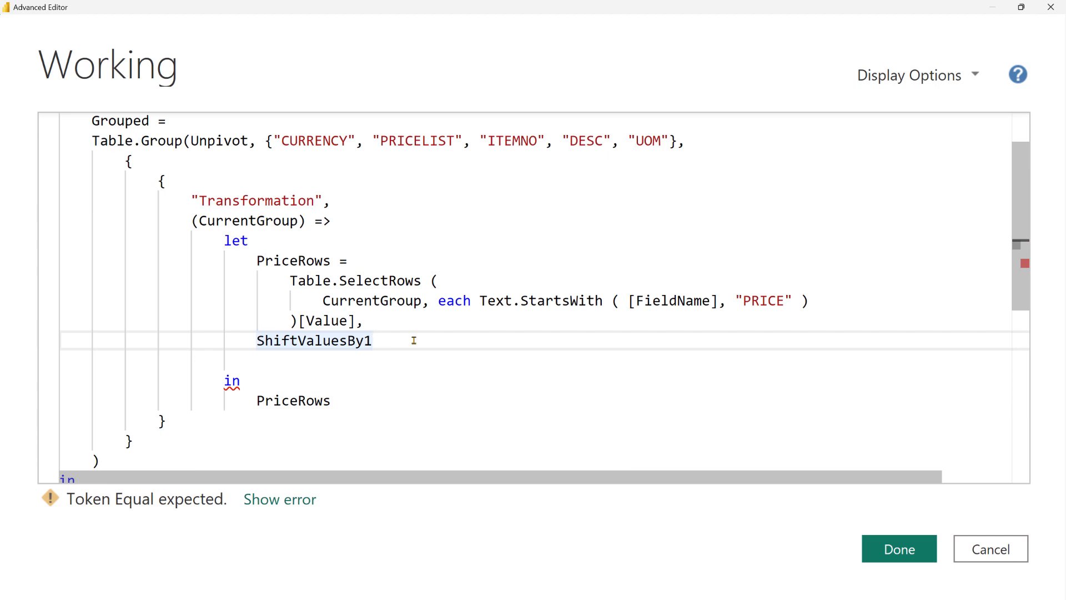
type("=")
key("Return")
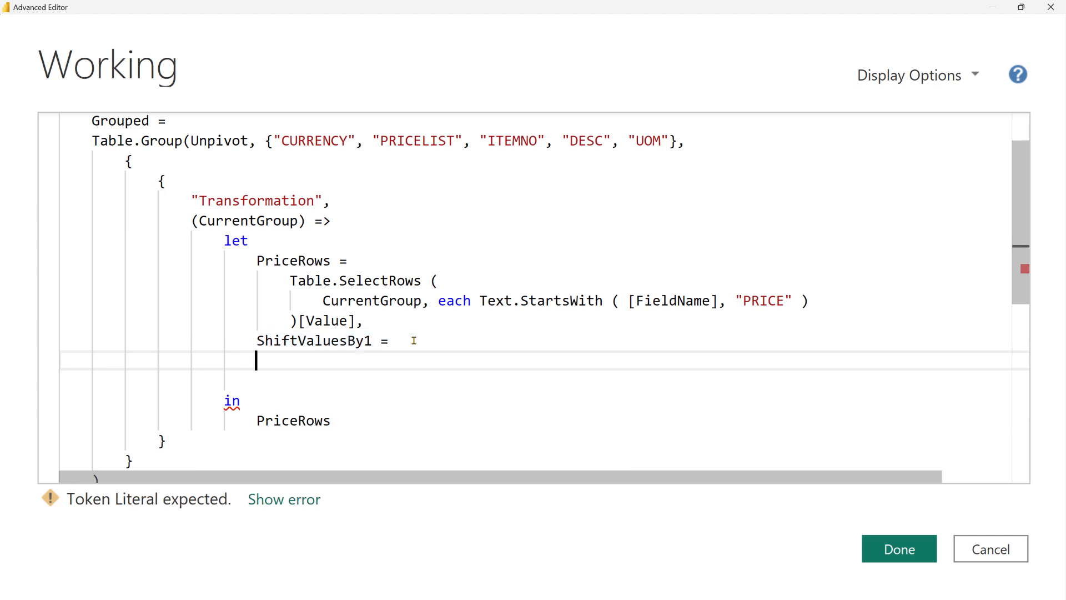
Define ShiftValuesBy1 as List.Transform ( PriceRows, each _ - 1 ), with the arguments on separate lines
key("Tab")
type("List.Transfo")
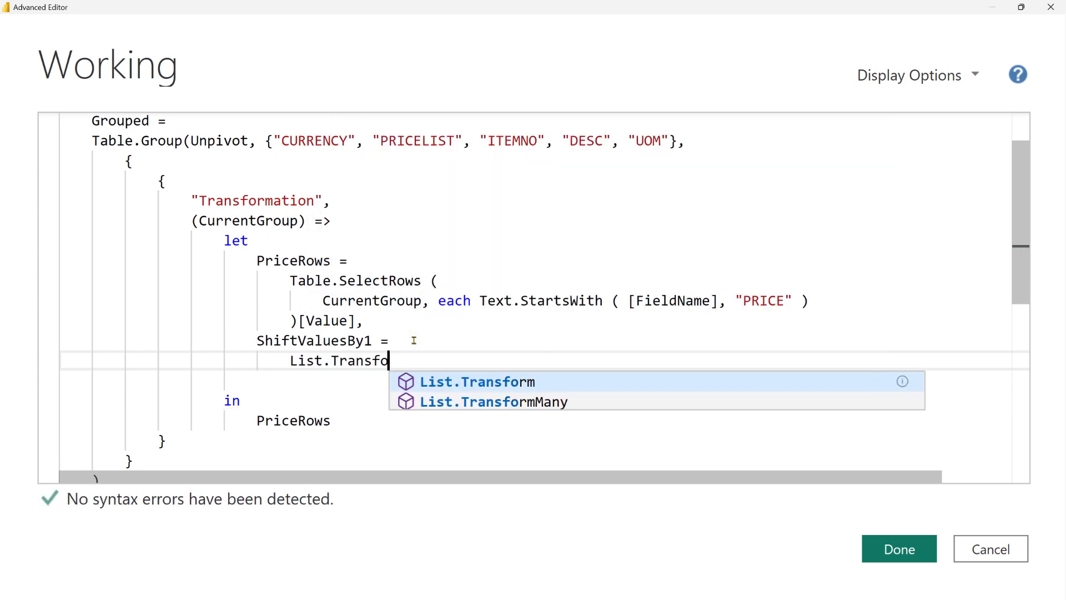
key("Tab")
type("(")
key("Return")
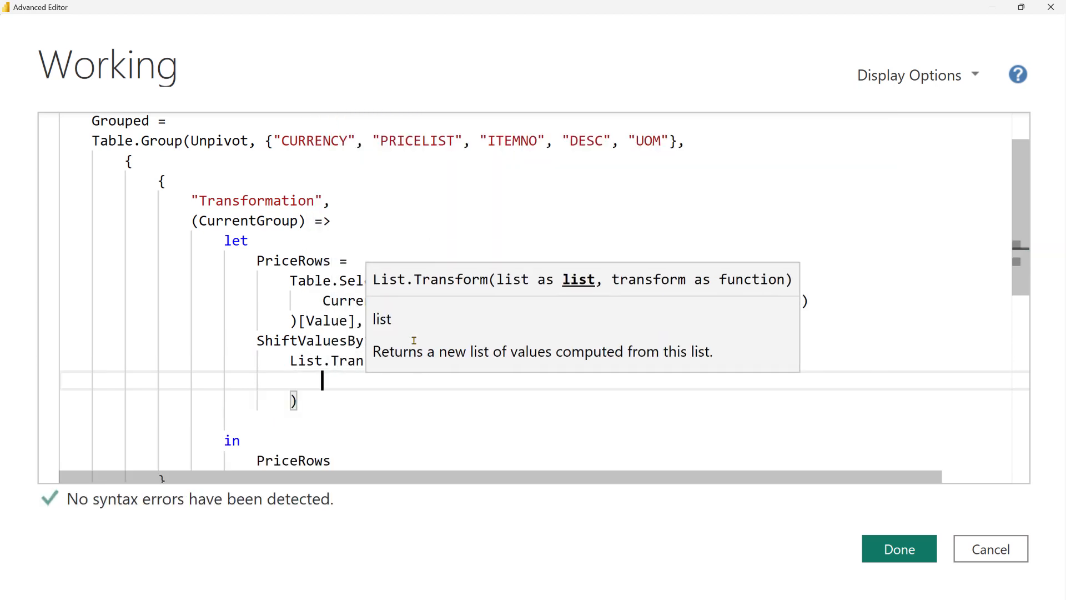
left_click(423, 243)
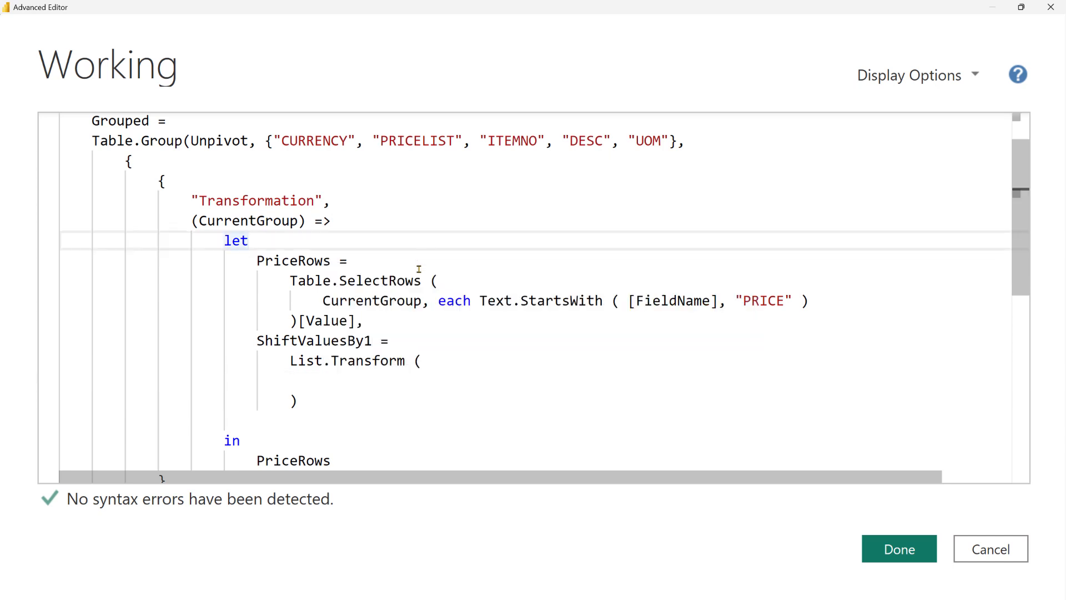
left_click(347, 380)
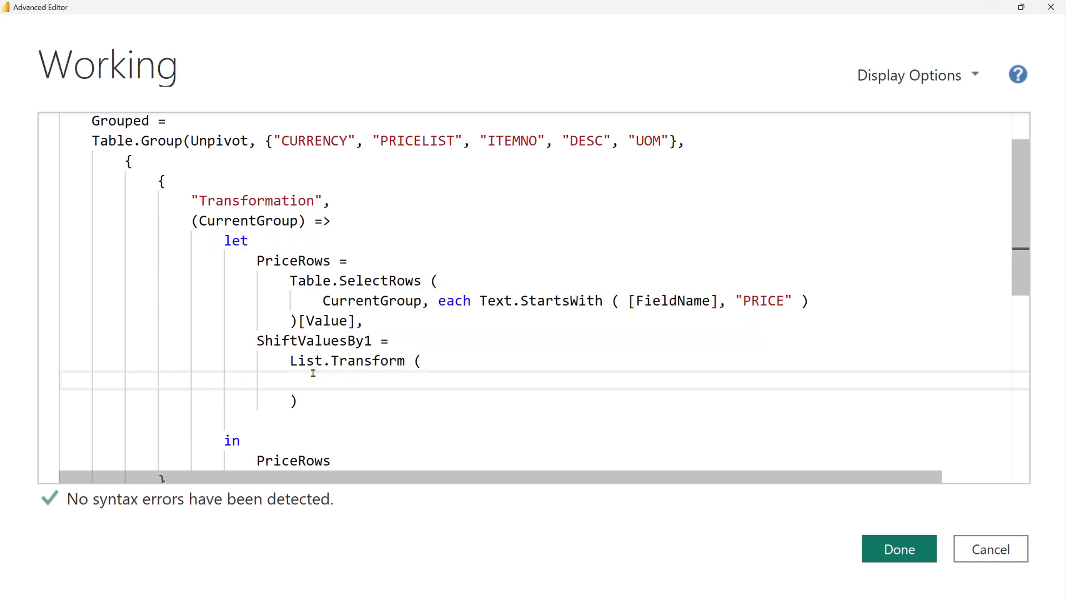
type("PriceRows,")
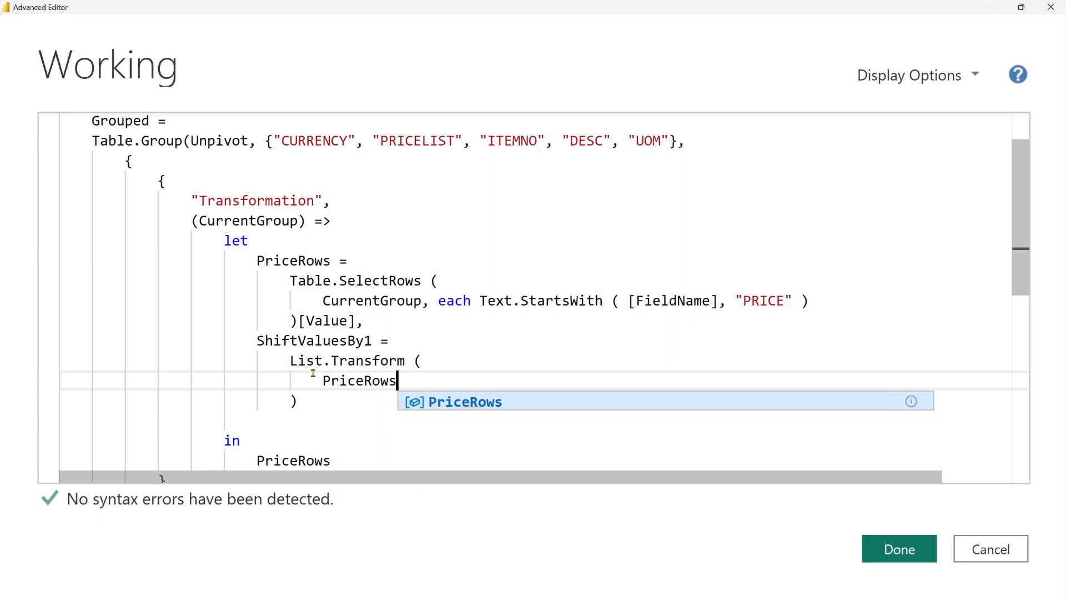
key("Return")
type("each")
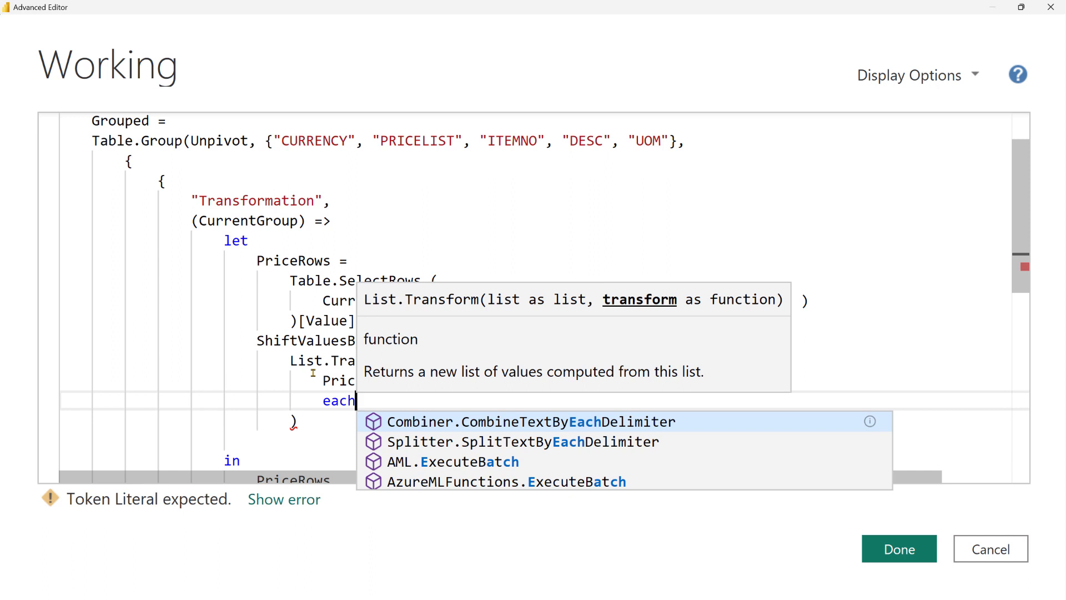
type(" _")
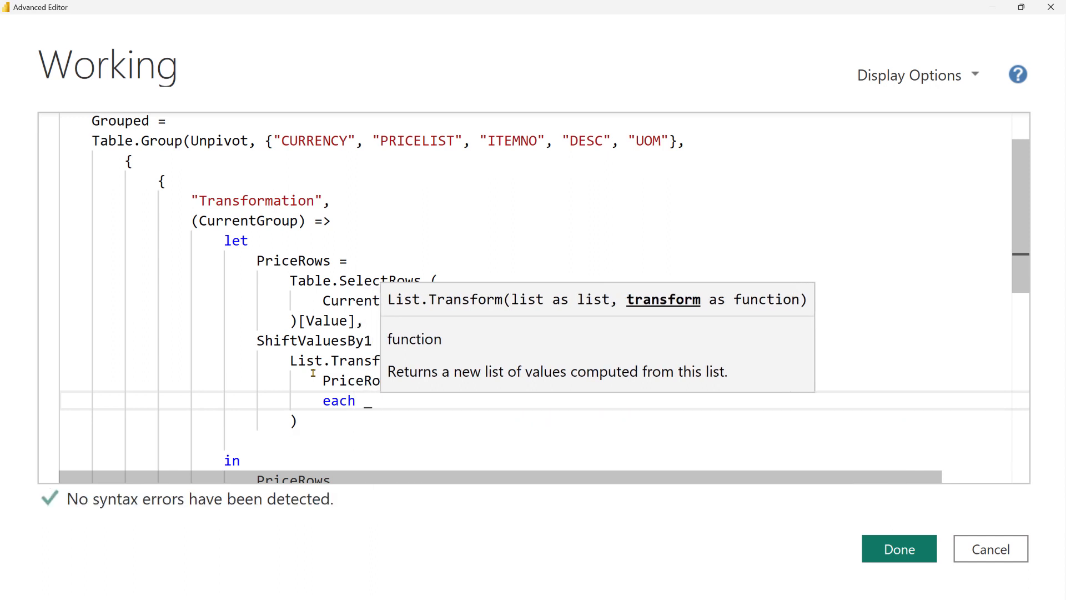
type(" - 1")
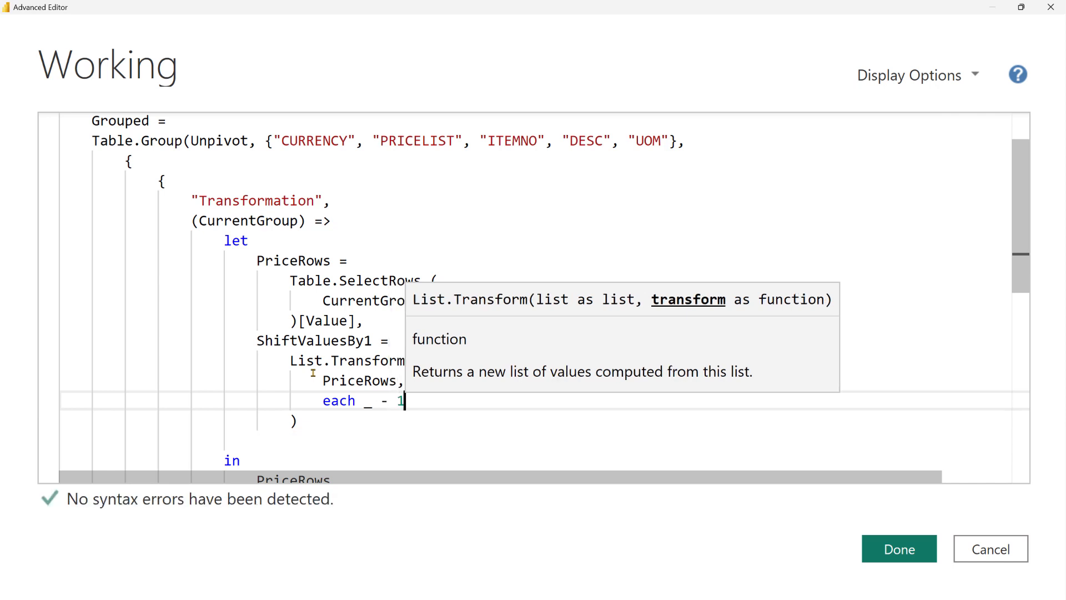
Return ShiftValuesBy1 instead of PriceRows from the inner let block and apply the code
scroll(314, 344, "down", 1)
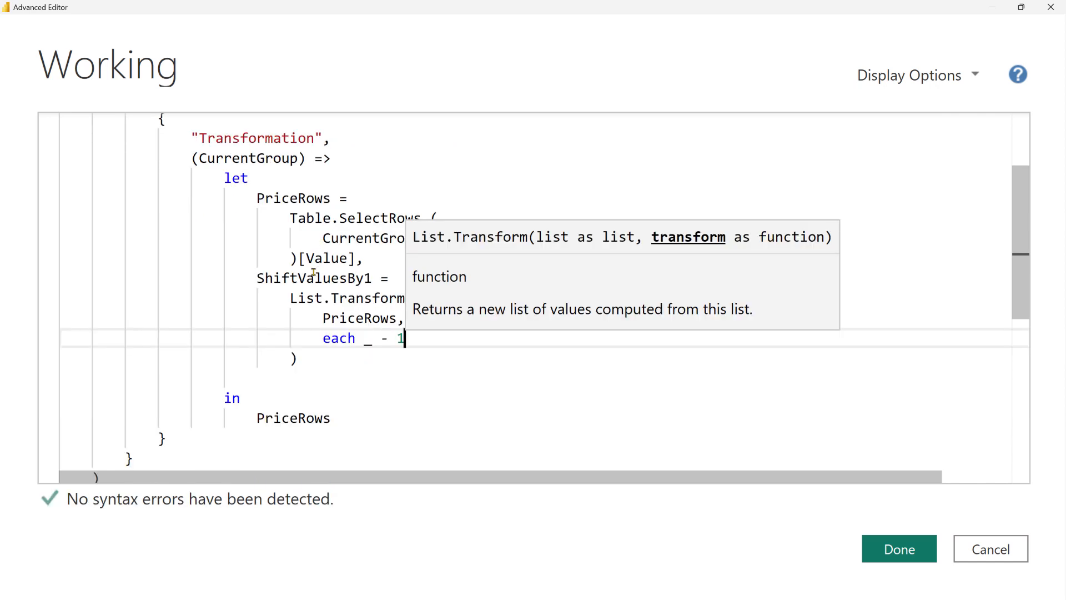
double_click(314, 277)
key("ctrl+c")
double_click(313, 418)
key("ctrl+v")
left_click(902, 552)
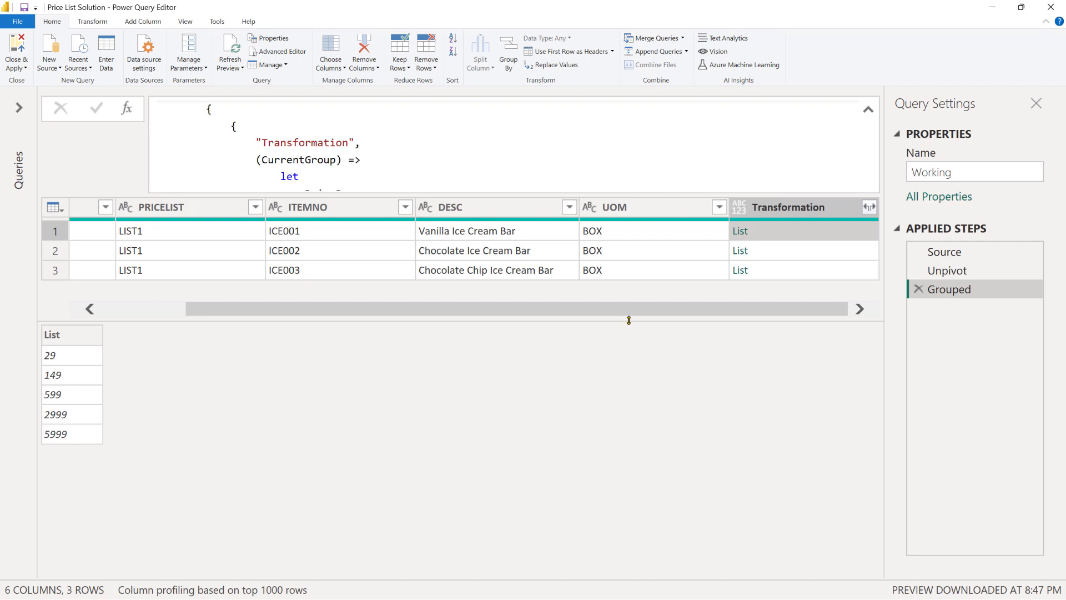
Preview the Transformation lists of ICE002 and ICE003, and open the Working query's full code at a larger zoom
left_click(827, 253)
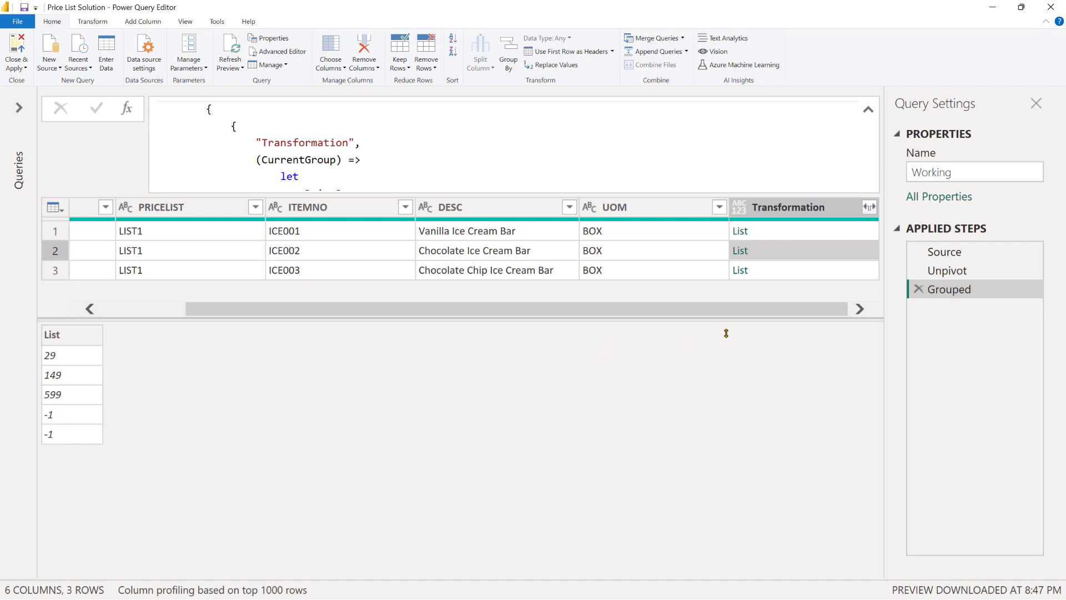
left_click(796, 272)
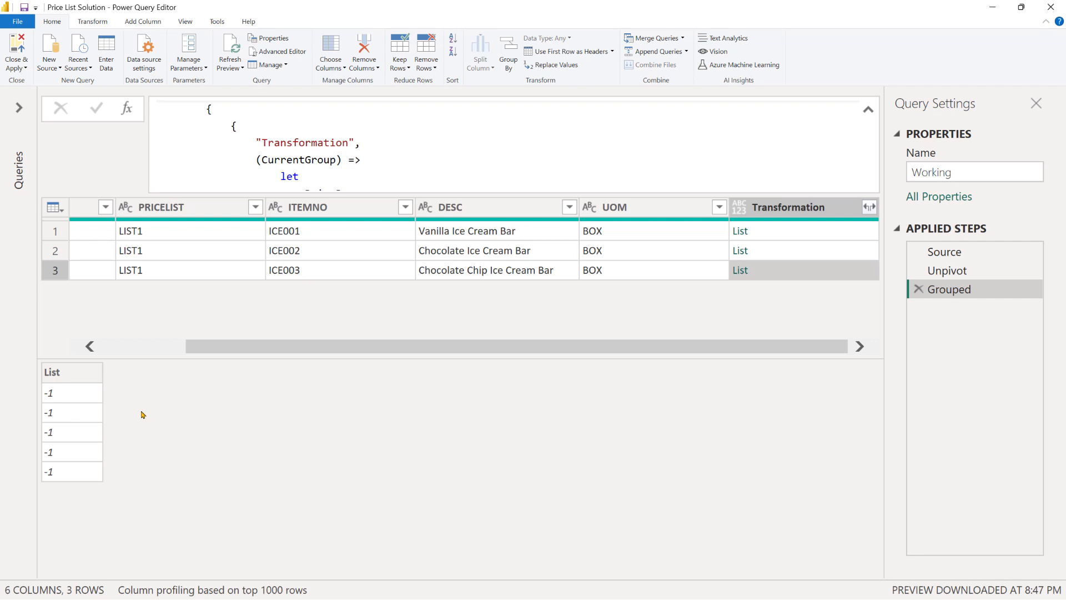
left_click(283, 51)
key("ctrl+shift+plus")
key("ctrl+shift+plus")
key("ctrl+shift+plus")
key("ctrl+shift+plus")
key("ctrl+shift+plus")
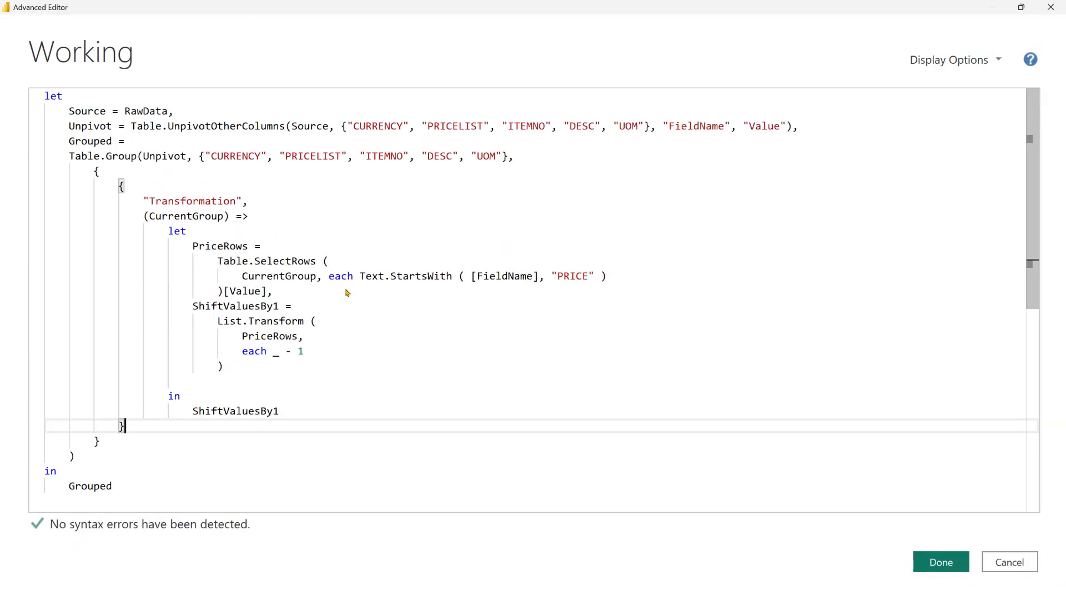
Wrap the List.Transform expression in ShiftValuesBy1 in a List.Select ( call and indent the nested lines one level
left_click(267, 388)
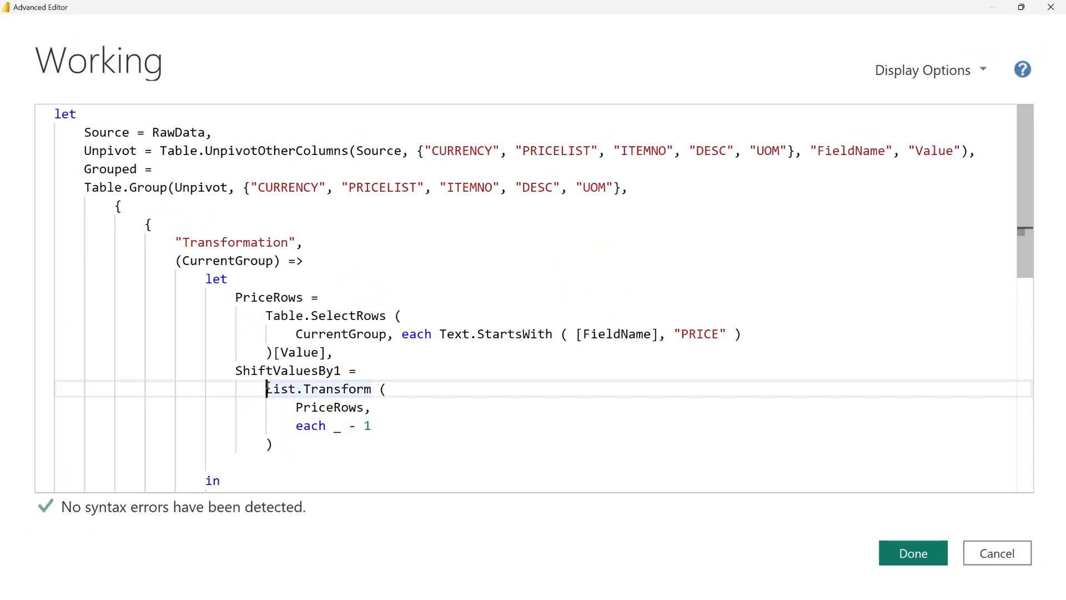
type("List.")
type("Select (")
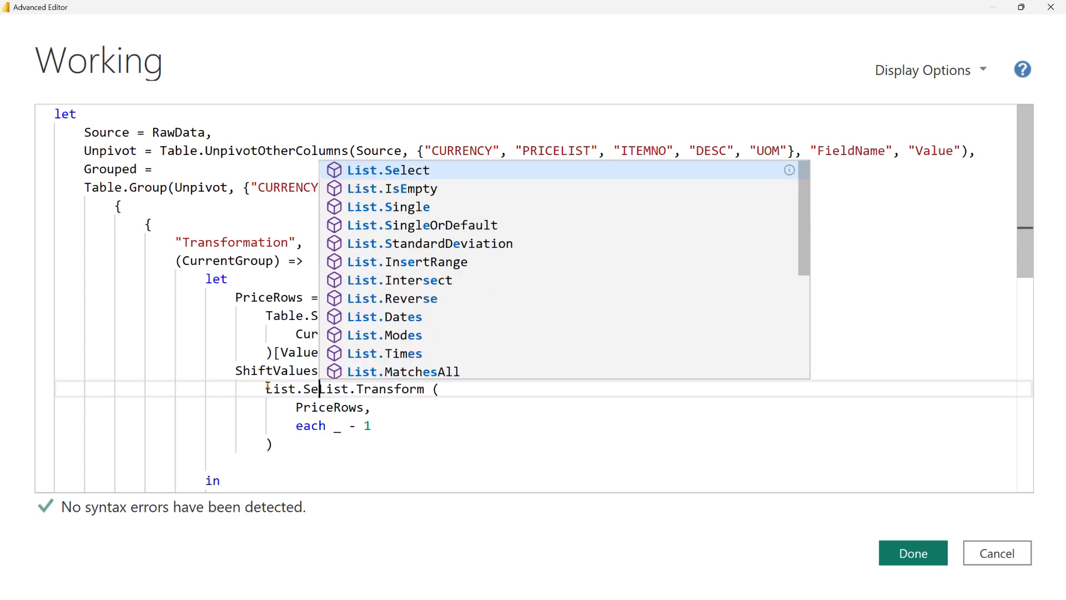
key("Return")
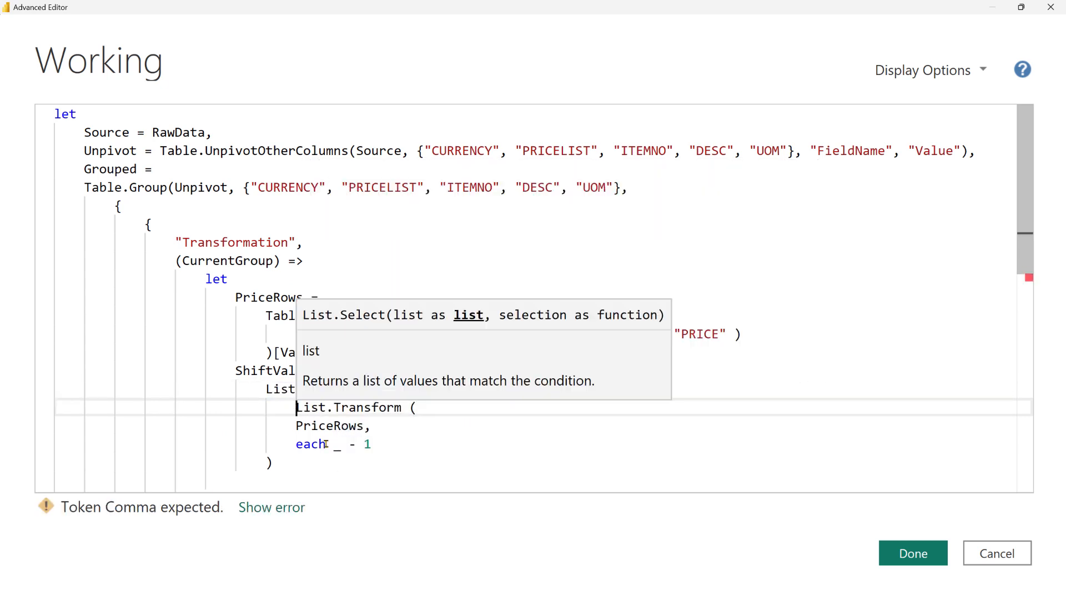
left_click_drag(318, 426, 341, 453)
key("Tab")
left_click(341, 453)
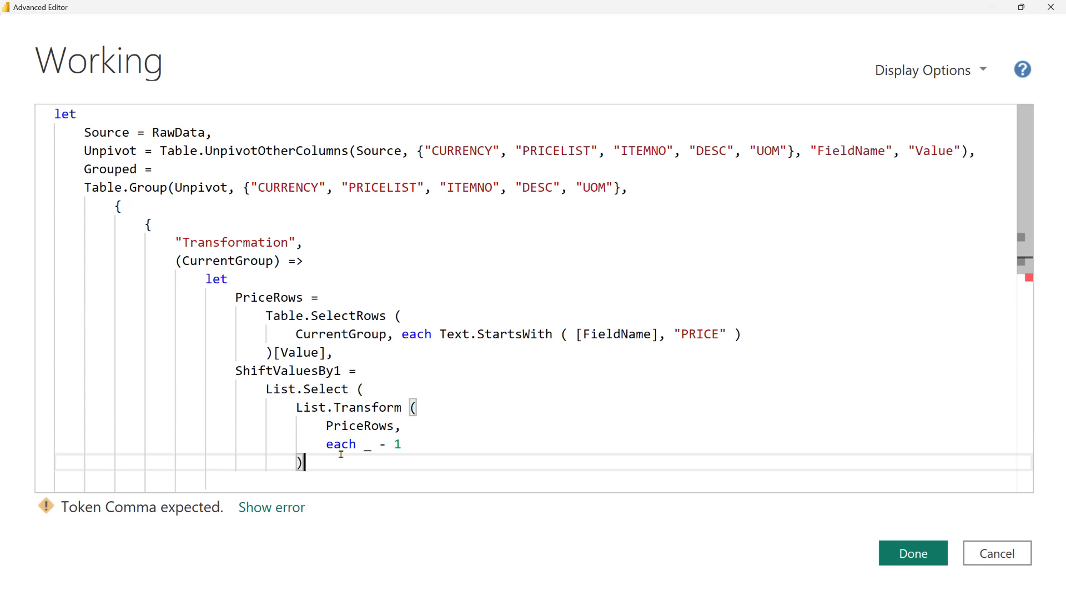
Add each _ <> -1 as the selection condition of List.Select, close the call and apply the code
type(",")
key("Return")
type("each ")
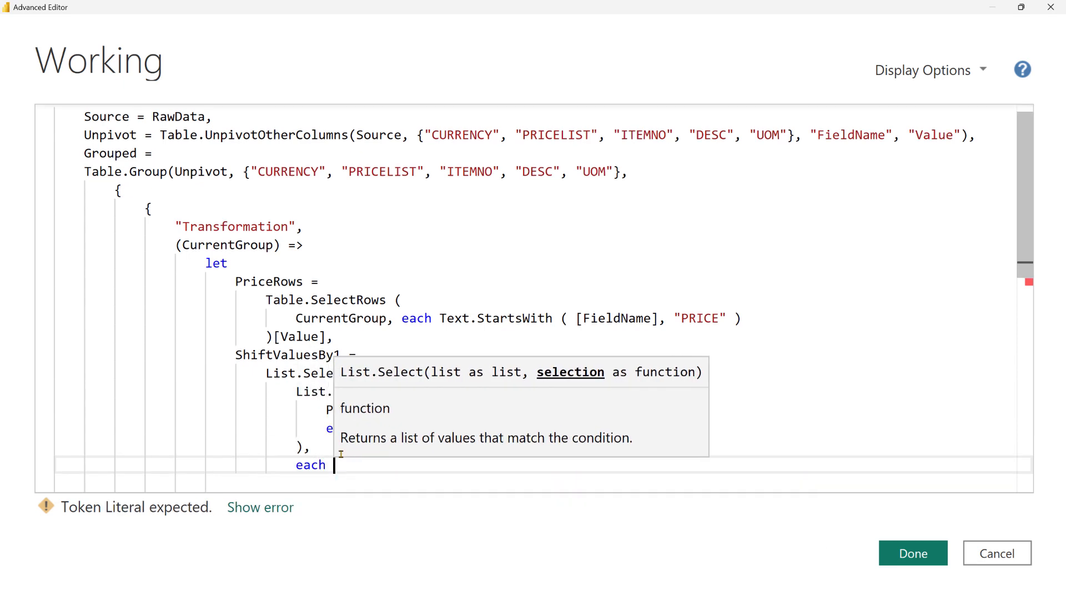
type("<>")
key("BackSpace")
key("BackSpace")
key("BackSpace")
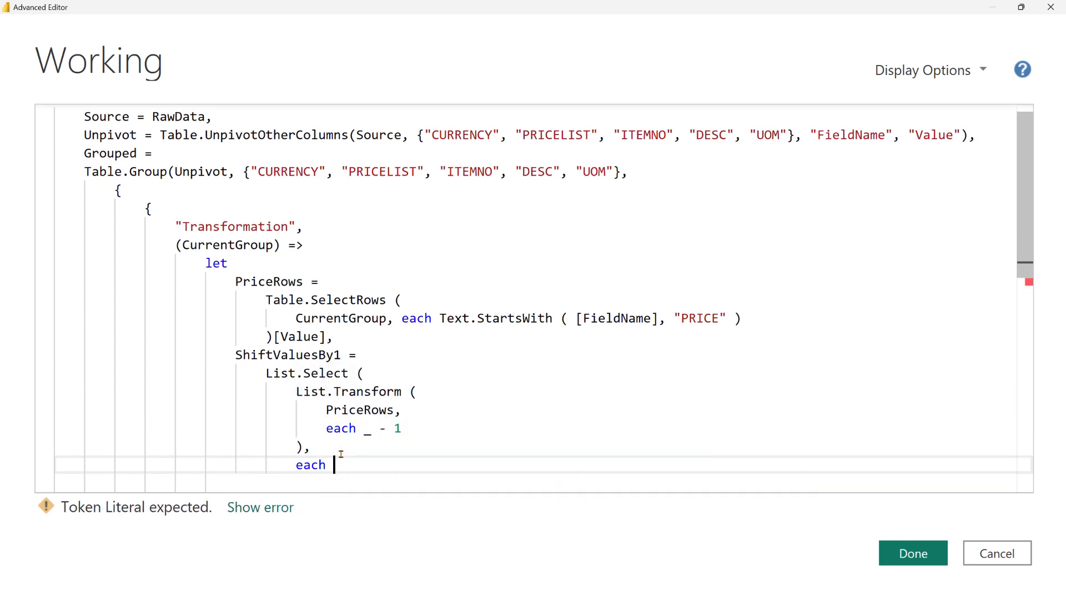
type("-_ <> -1")
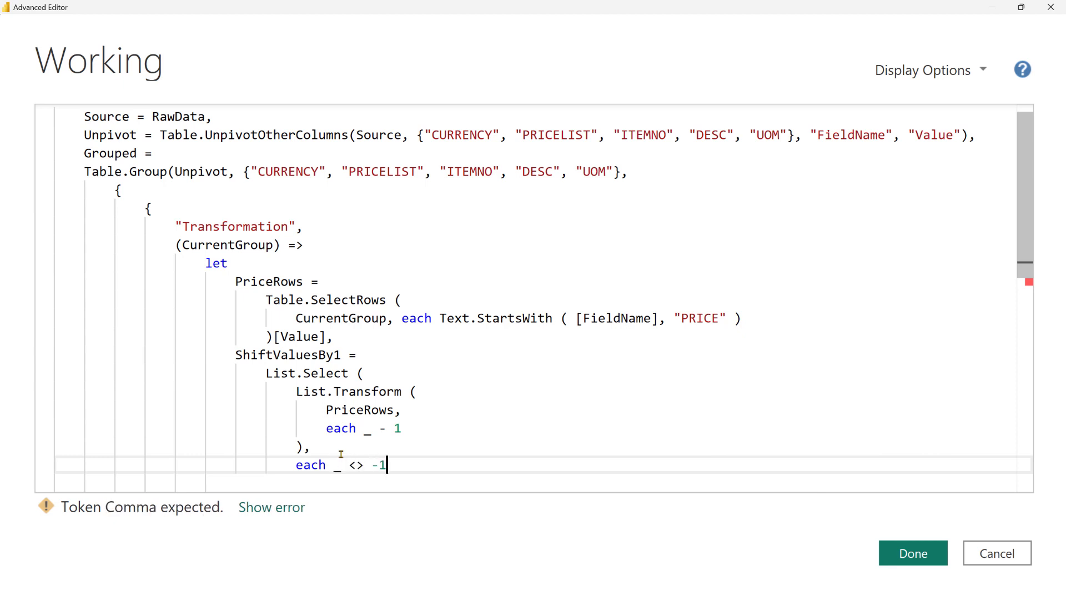
key("Return")
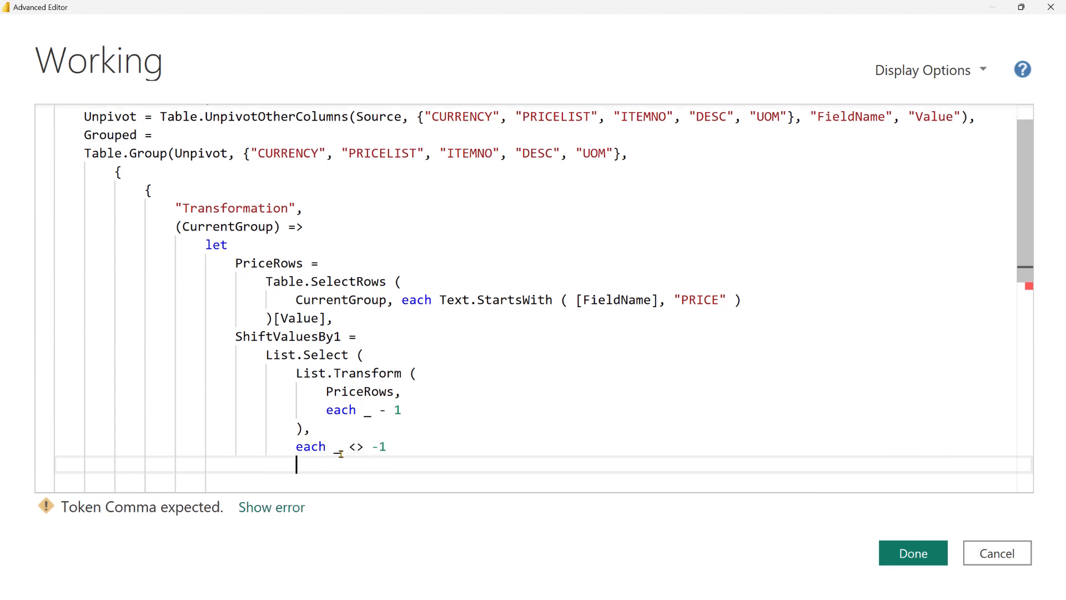
type(")")
left_click(913, 552)
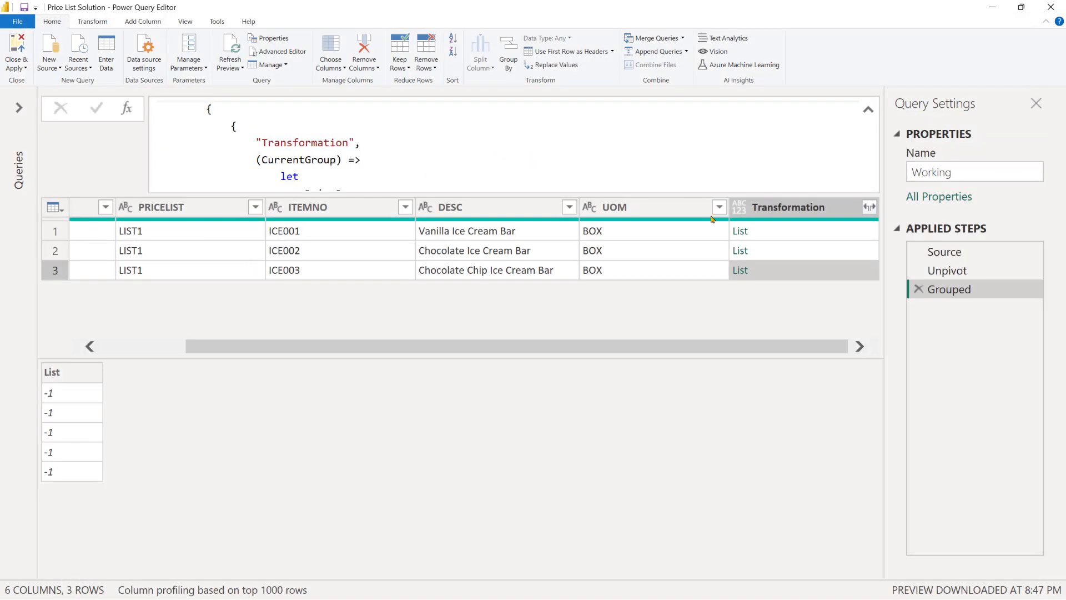
Check the filtered lists of ICE002 and ICE003, and append & { 999999 } to the List.Select expression in the Grouped formula
left_click(816, 252)
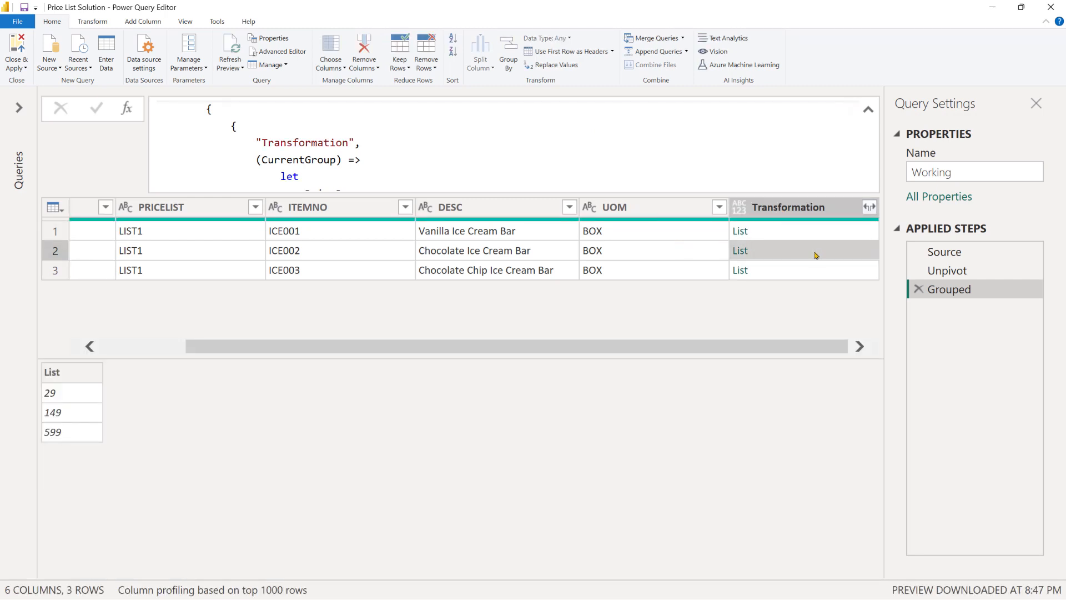
left_click(799, 269)
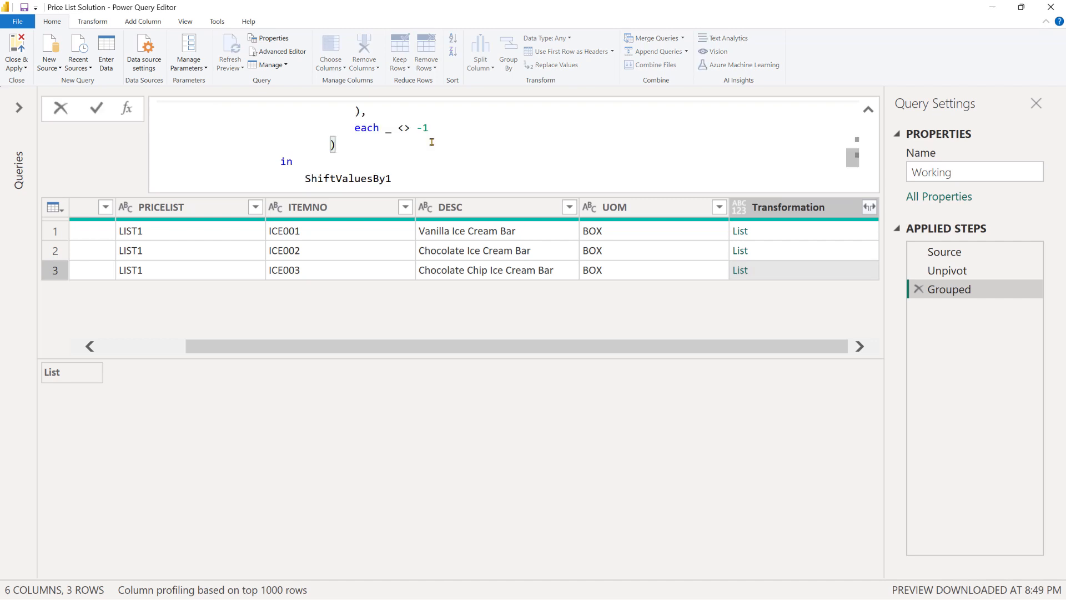
type("& { 999999 }")
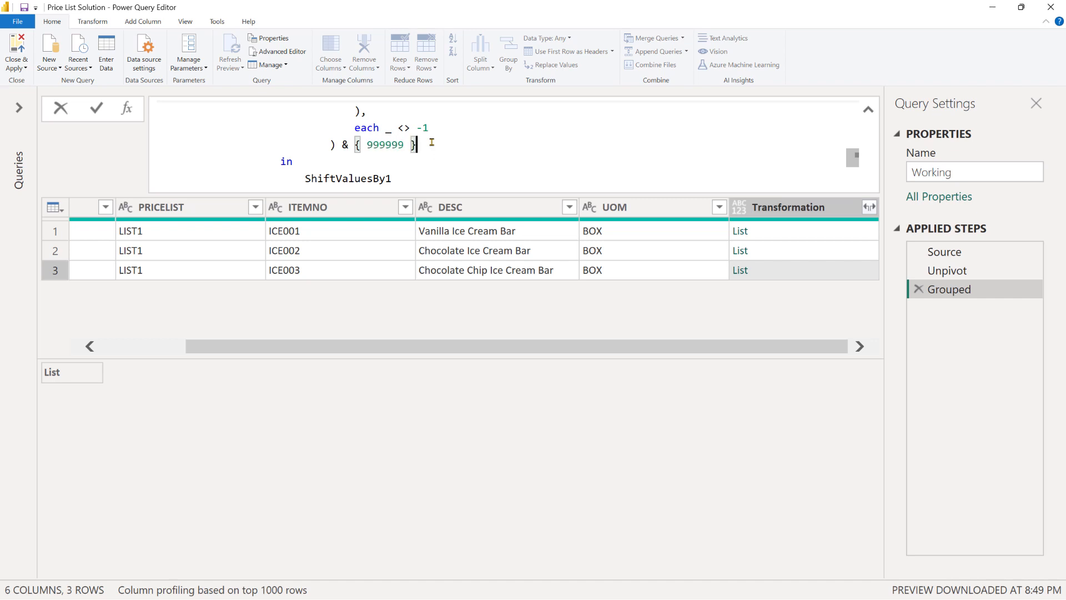
key("Return")
Preview the Transformation list of each of the three items, ICE001 to ICE003
left_click(809, 231)
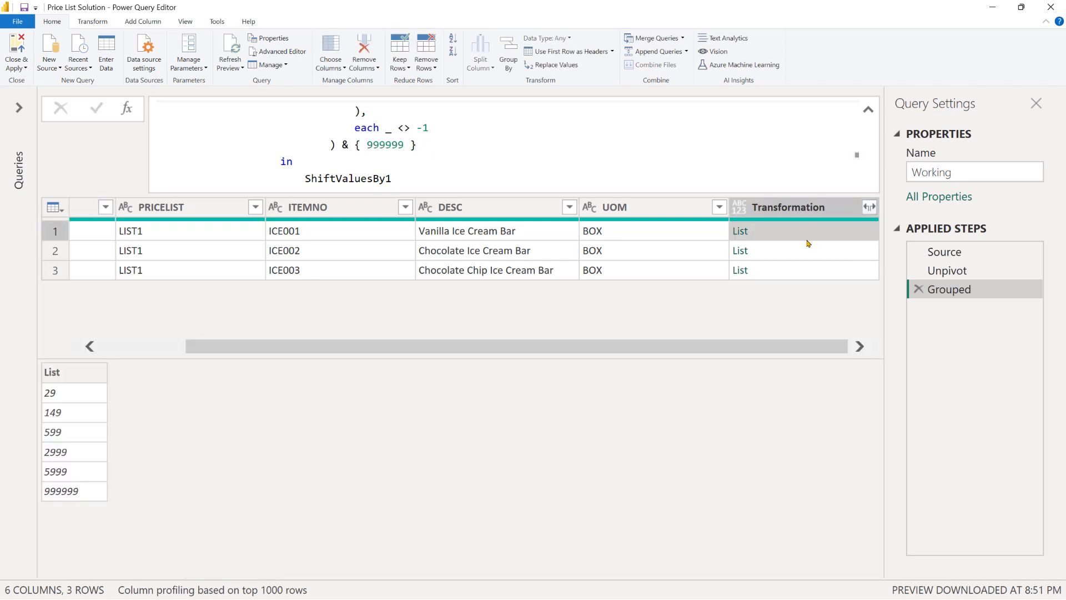
left_click(802, 248)
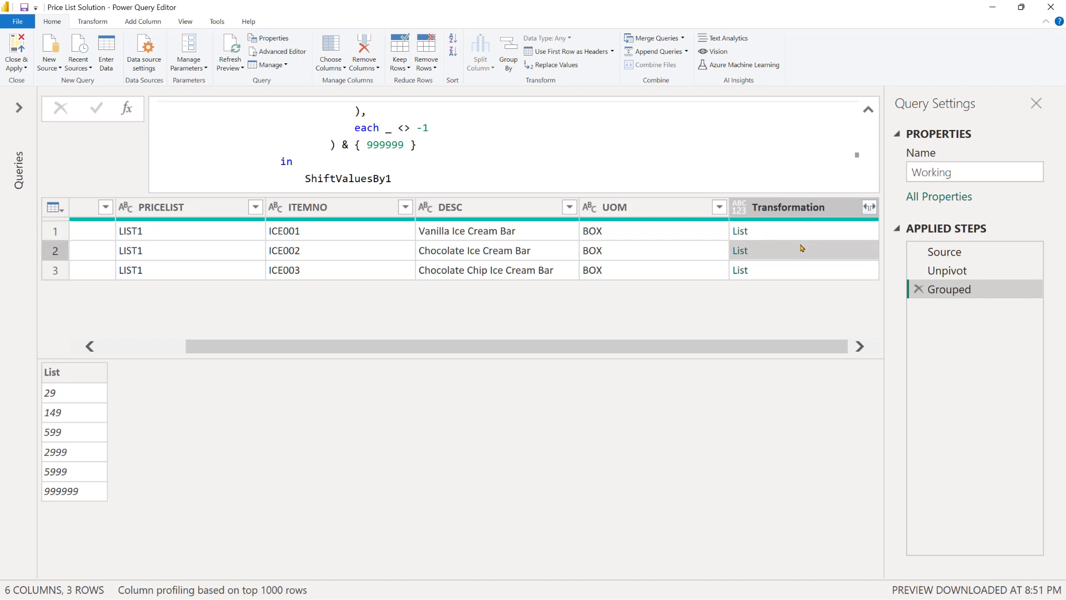
left_click(792, 272)
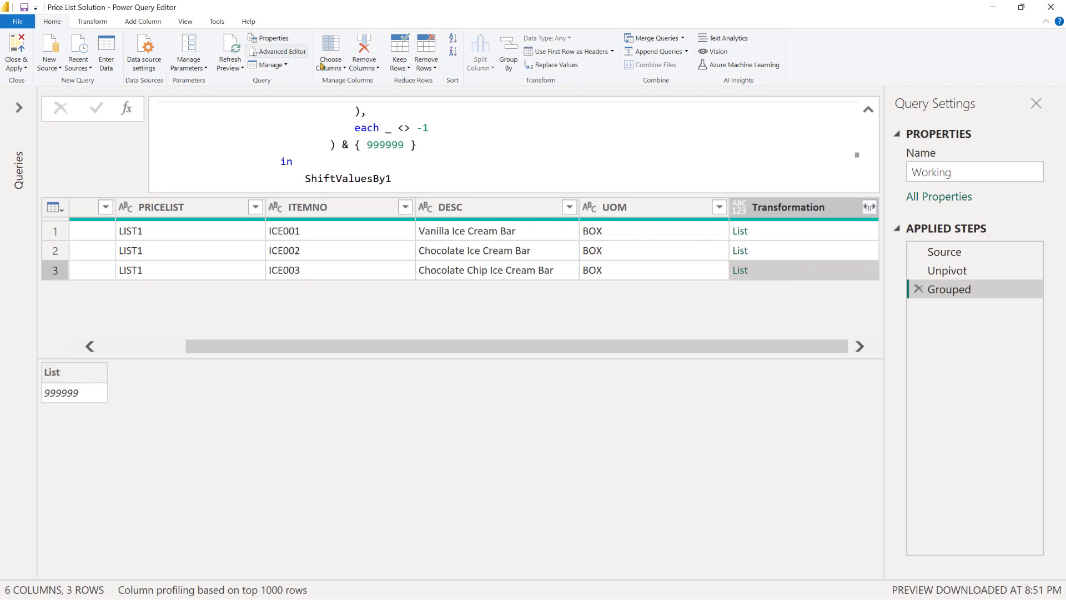
In the query's full code, add a comma after { 999999 } and start a new inner variable named ToColumns below it
left_click(278, 51)
left_click(369, 269)
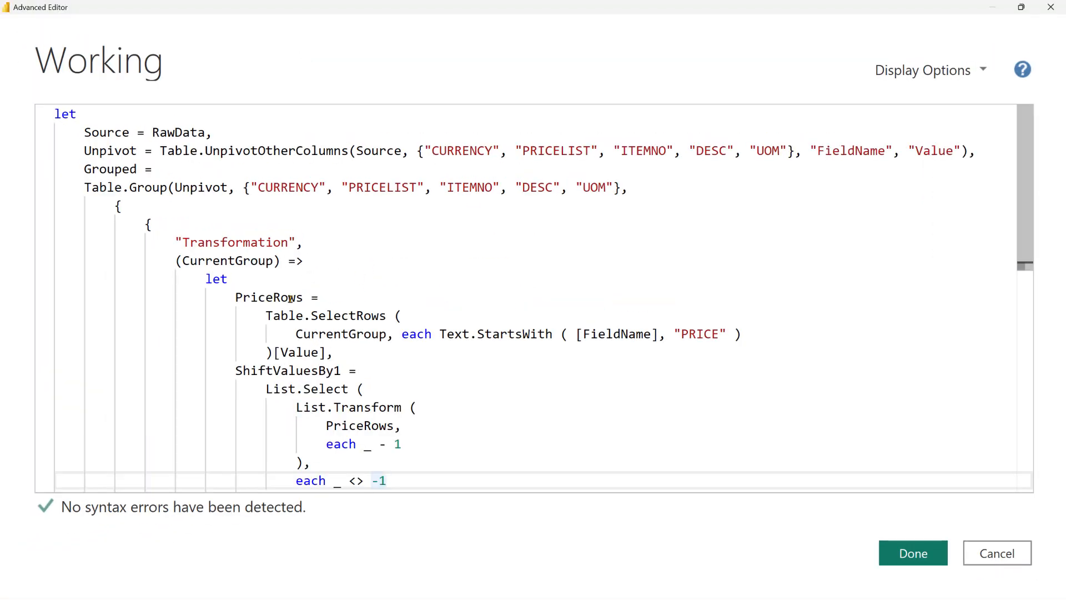
scroll(278, 311, "down", 1)
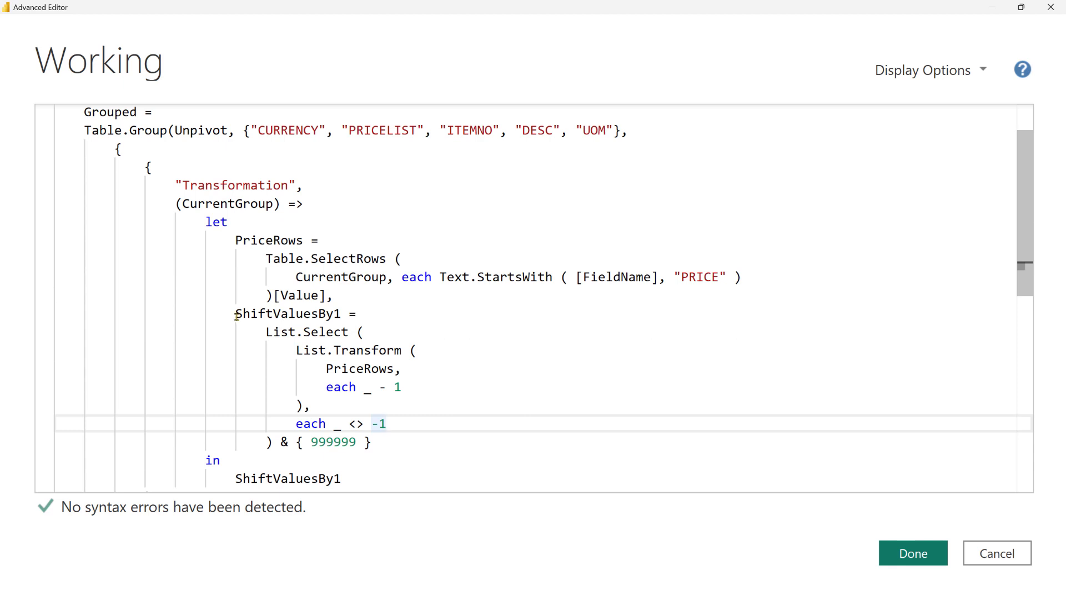
left_click_drag(235, 313, 350, 313)
scroll(371, 310, "down", 2)
left_click(409, 327)
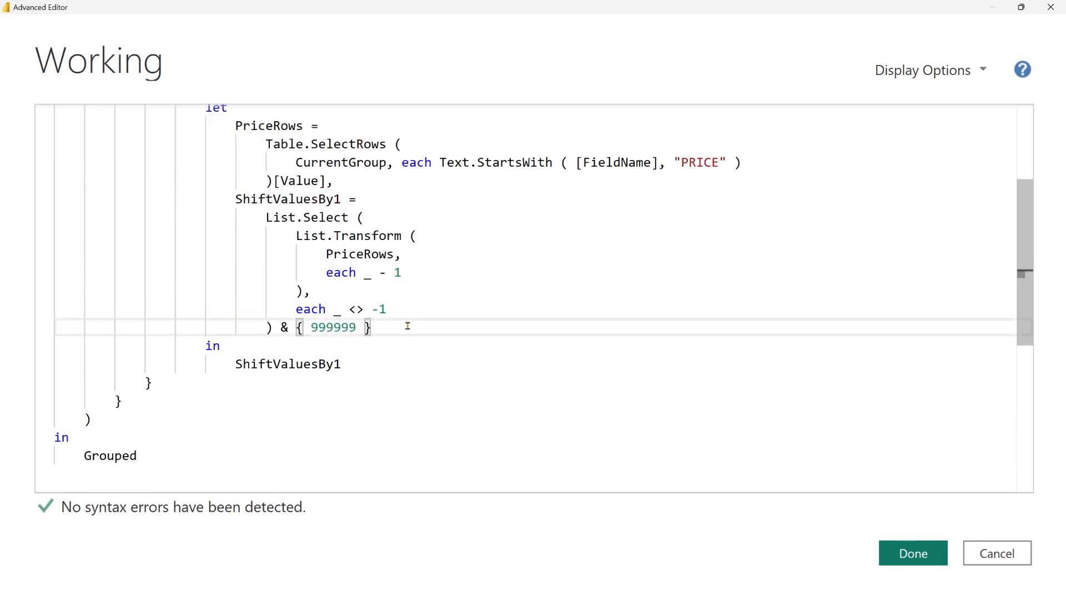
type(",")
key("Return")
key("BackSpace")
type("To")
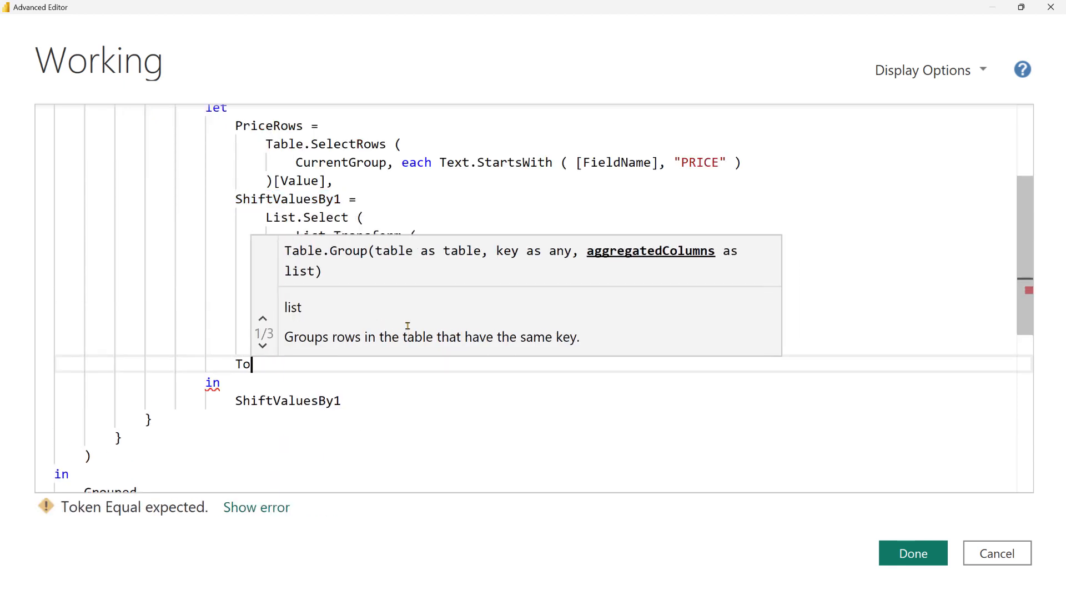
type("Columns =")
key("Return")
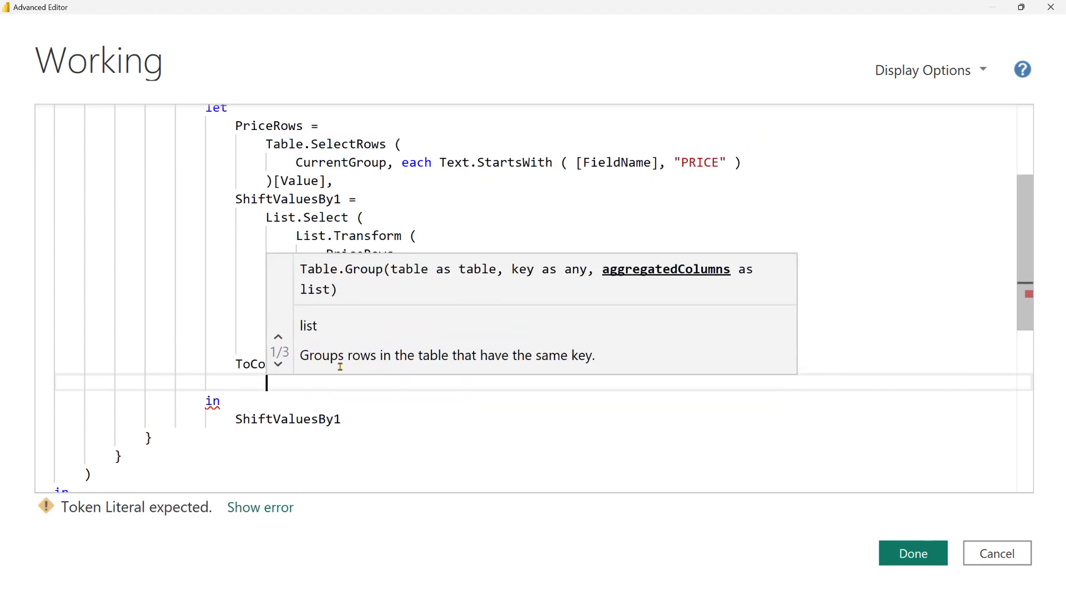
Define ToColumns as { PriceRows } & { ShiftValues1 }, with the second list on its own line
type("{ Pr")
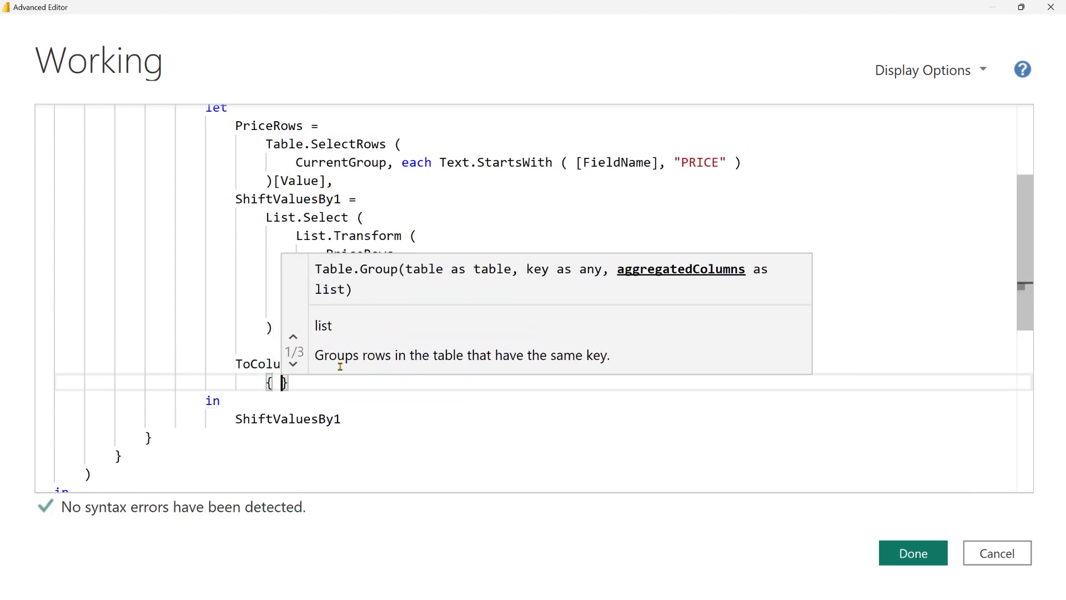
type("iceRows }")
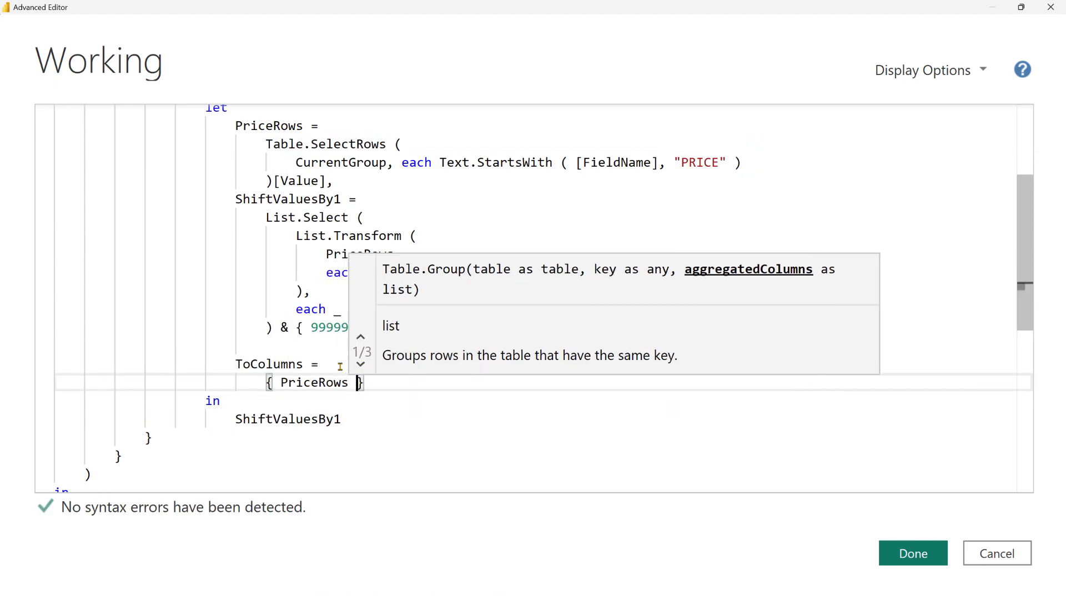
type(" &")
key("Return")
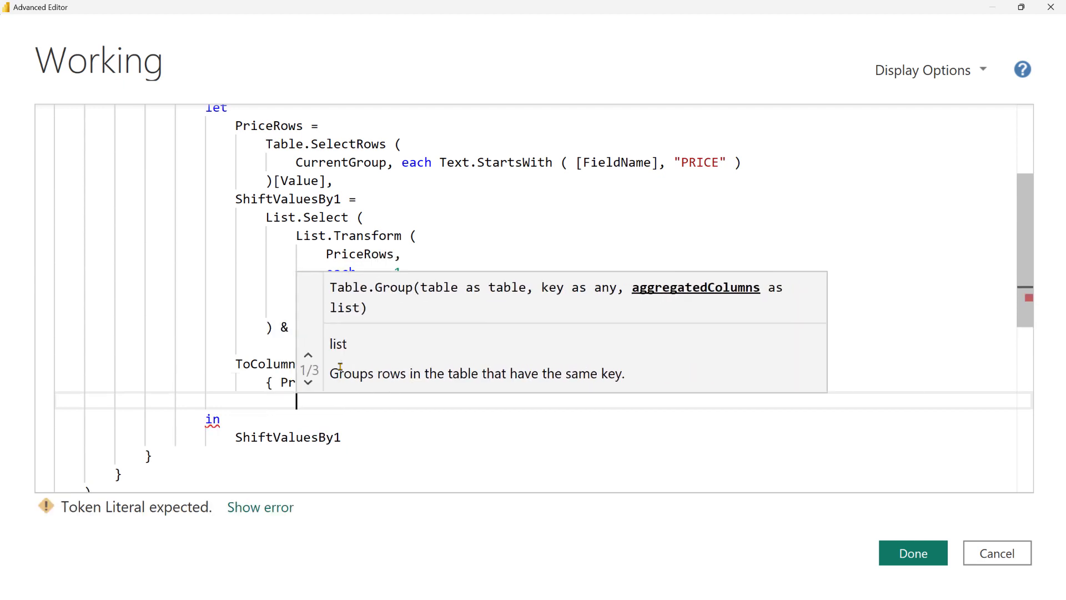
type("{ ShiftValu")
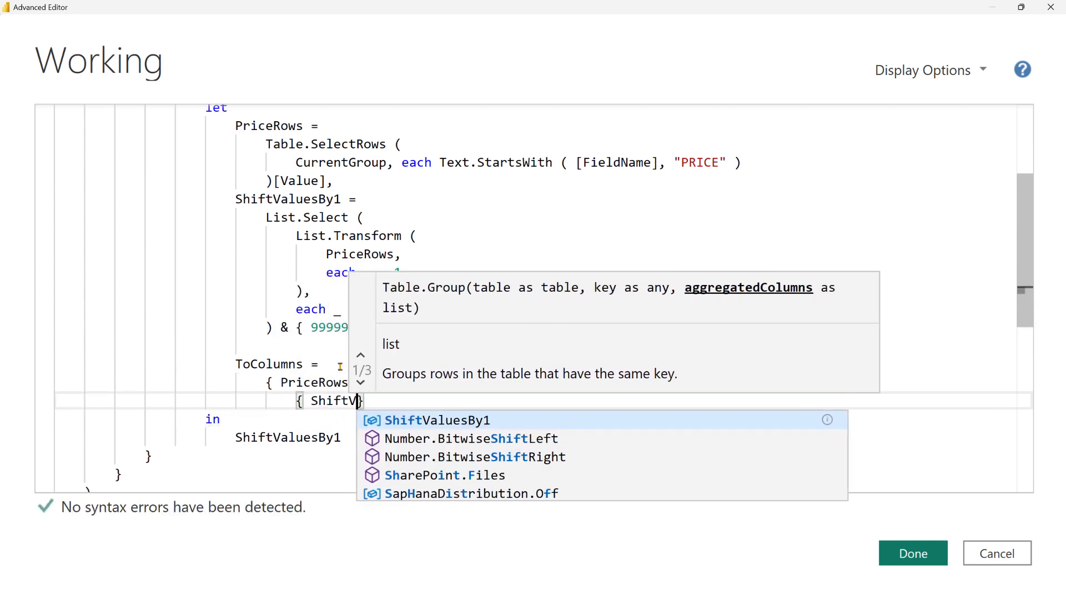
type("es1")
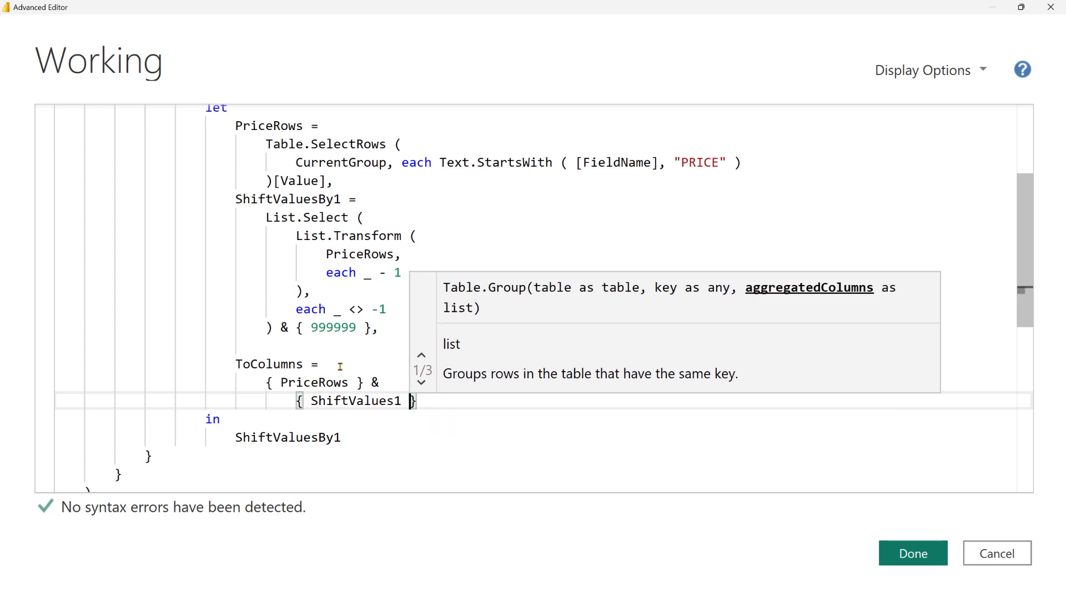
Return ToColumns instead of ShiftValuesBy1 from the inner let block and apply the code
double_click(280, 363)
key("ctrl+c")
double_click(300, 440)
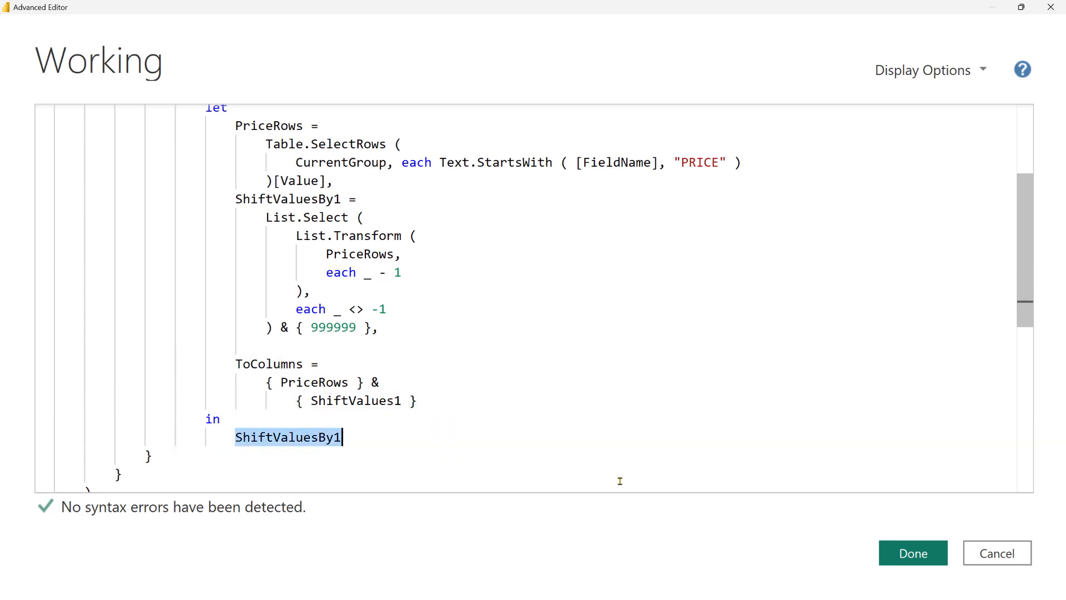
key("ctrl+v")
left_click(938, 553)
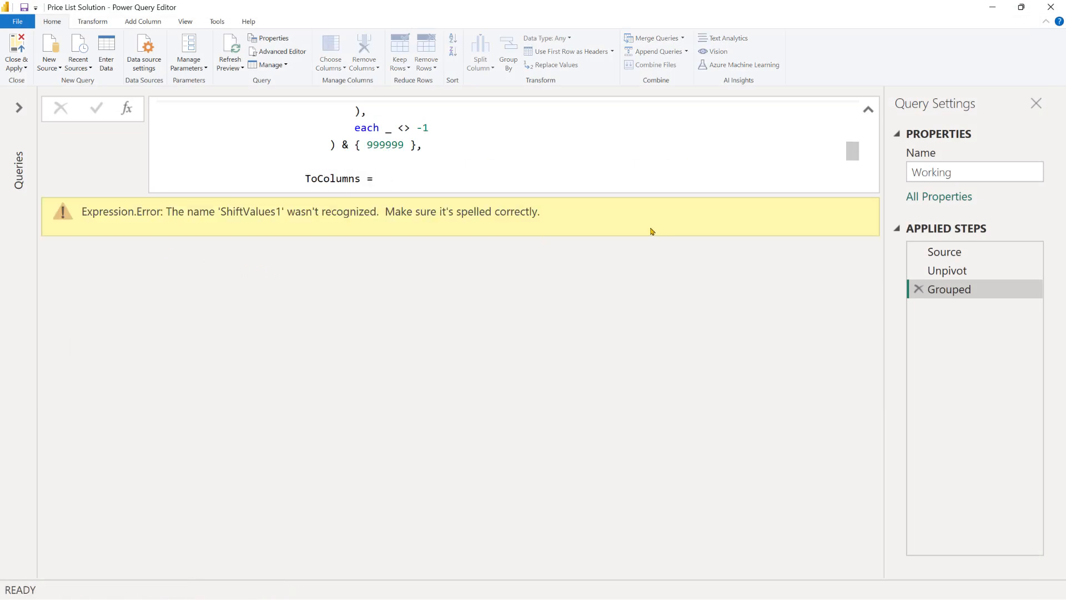
Correct the second list reference in ToColumns to ShiftValuesBy1, apply the formula and preview the Transformation list of ICE001
scroll(484, 175, "down", 1)
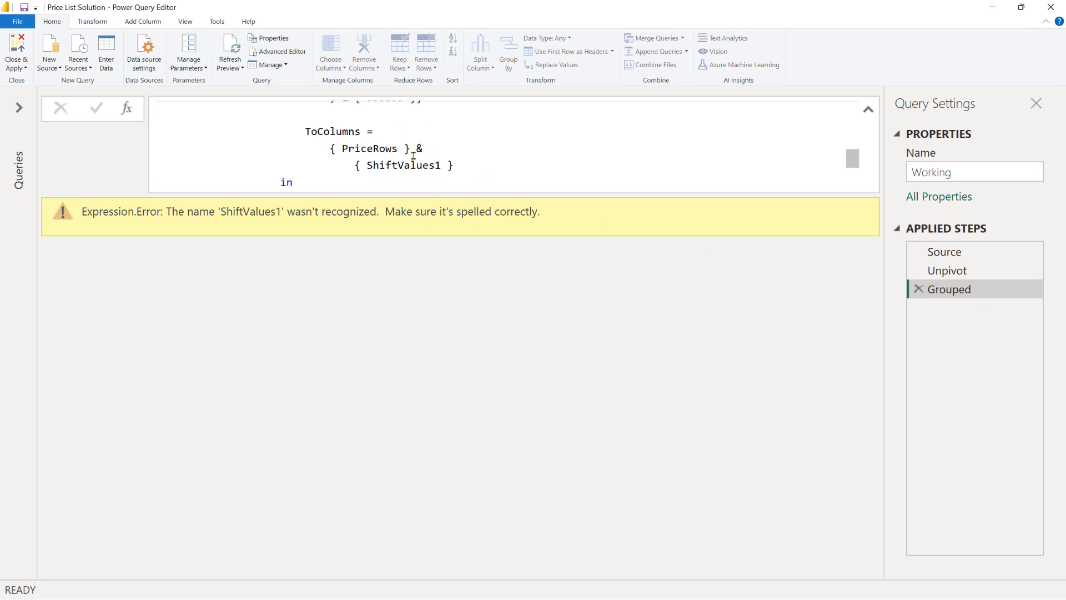
scroll(446, 165, "up", 1)
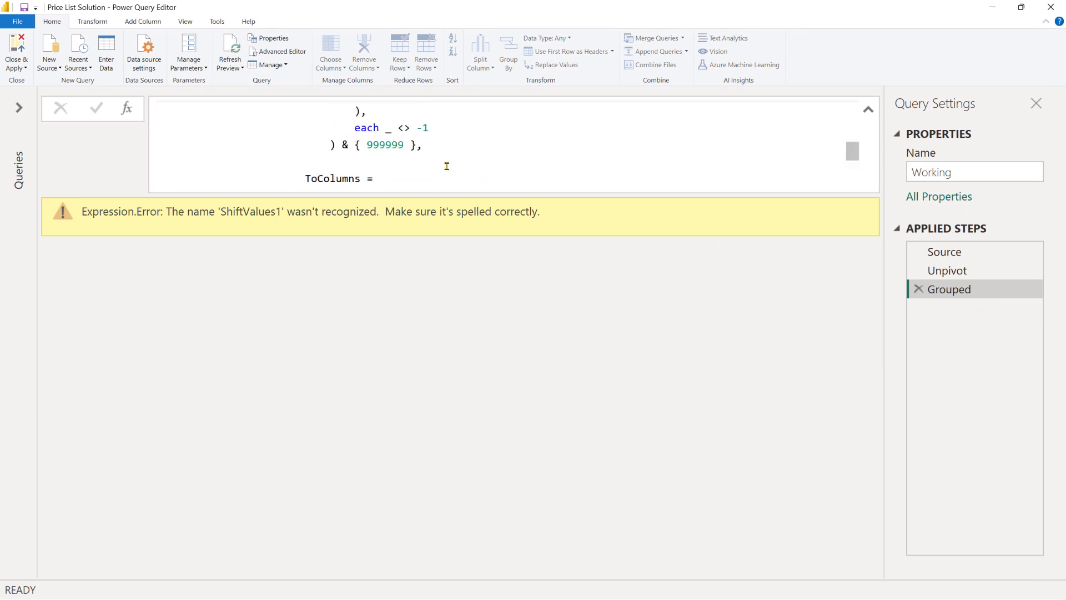
scroll(442, 166, "down", 1)
left_click(435, 165)
type("By1 }")
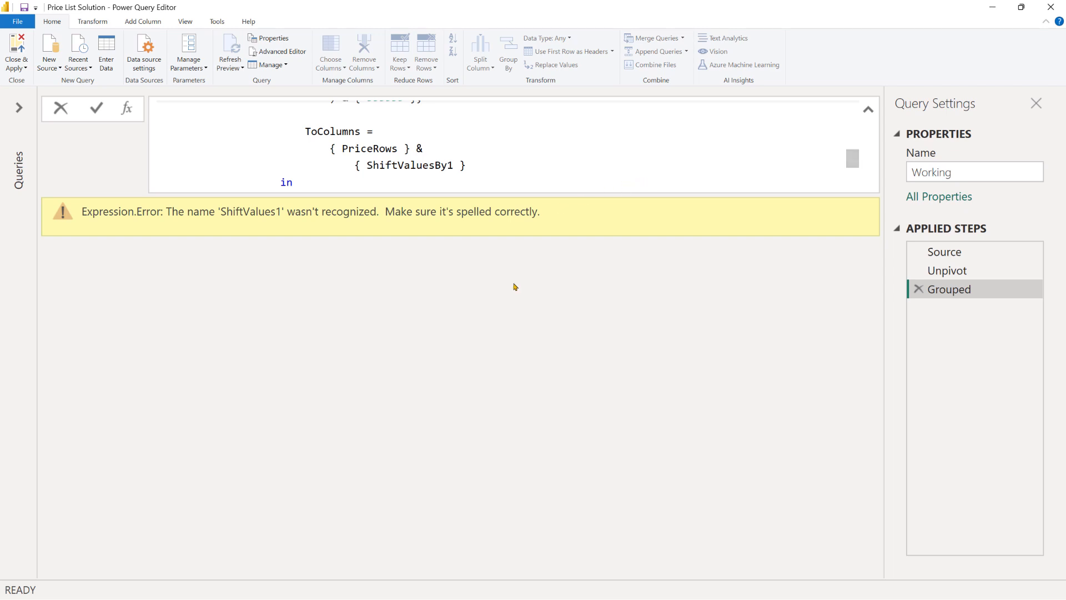
key("Return")
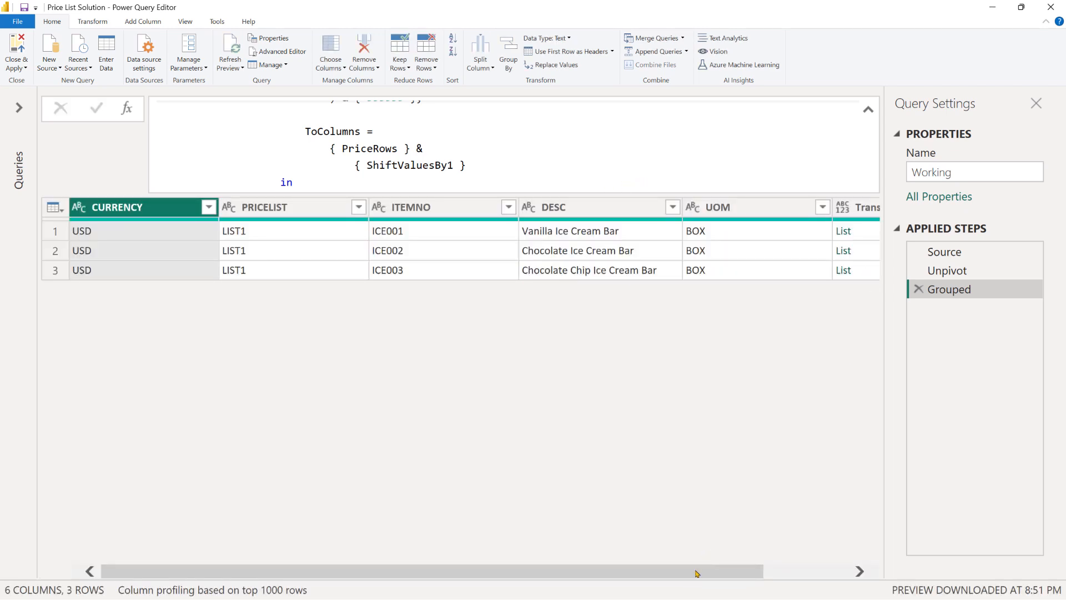
left_click_drag(697, 572, 788, 572)
left_click(809, 233)
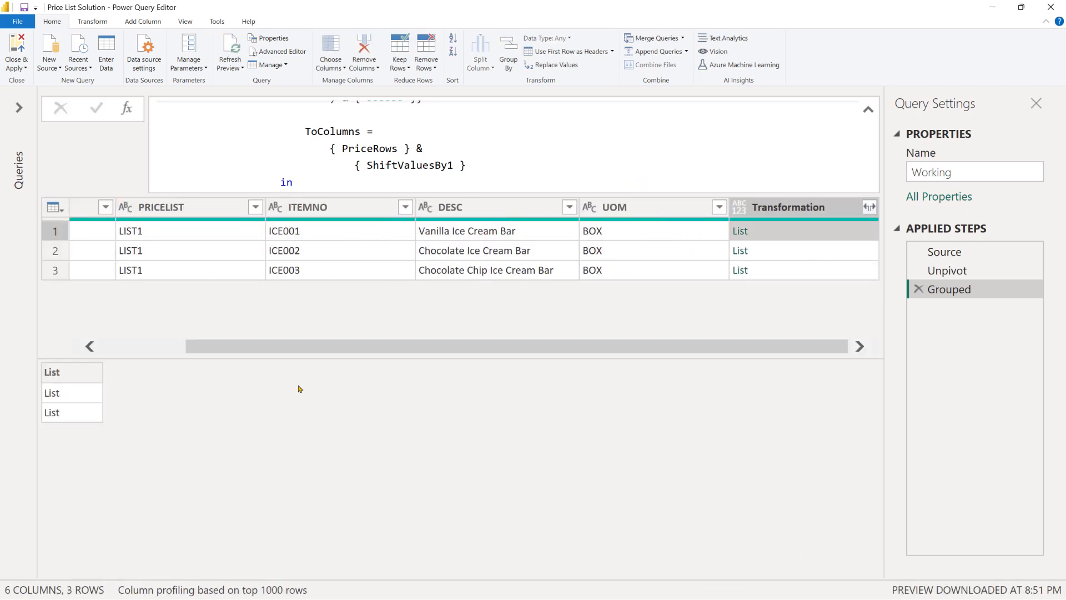
Drill into the Transformation list of ICE001, preview its second inner list, and remove the drill-down step
left_click(742, 232)
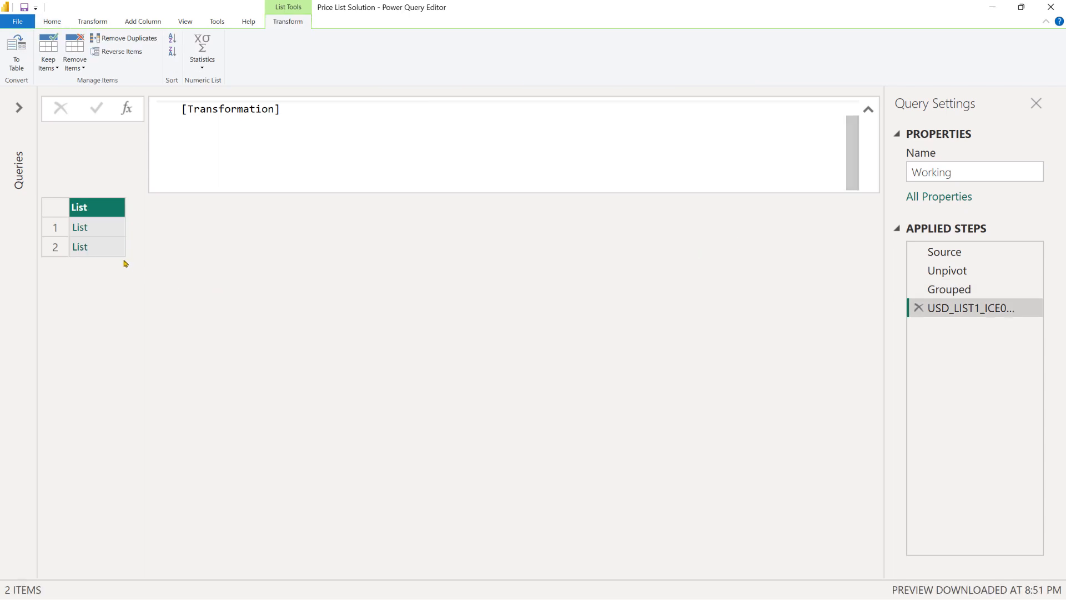
left_click(112, 245)
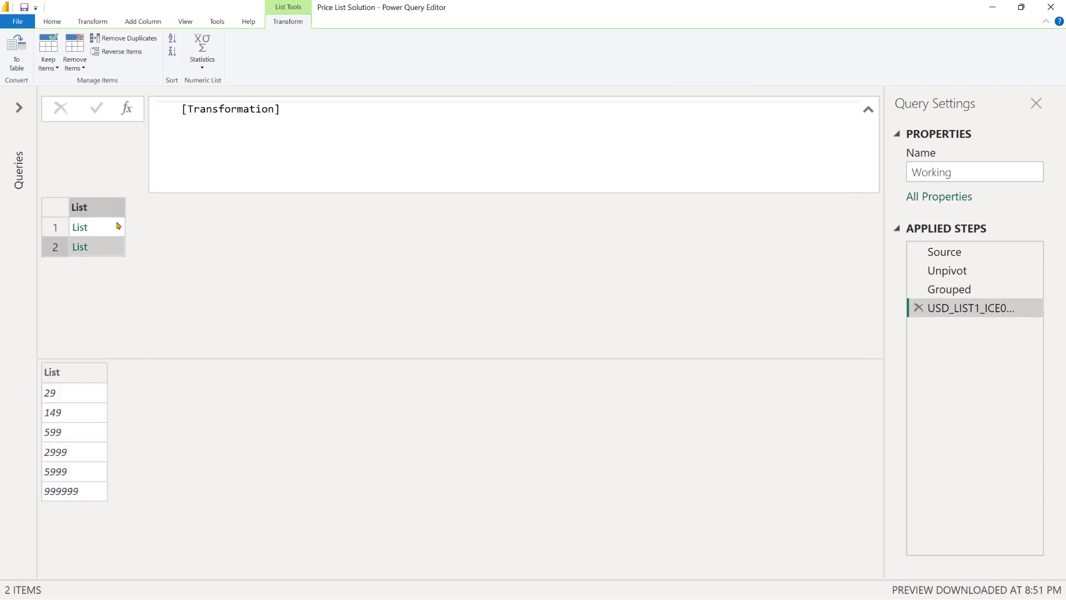
left_click(918, 308)
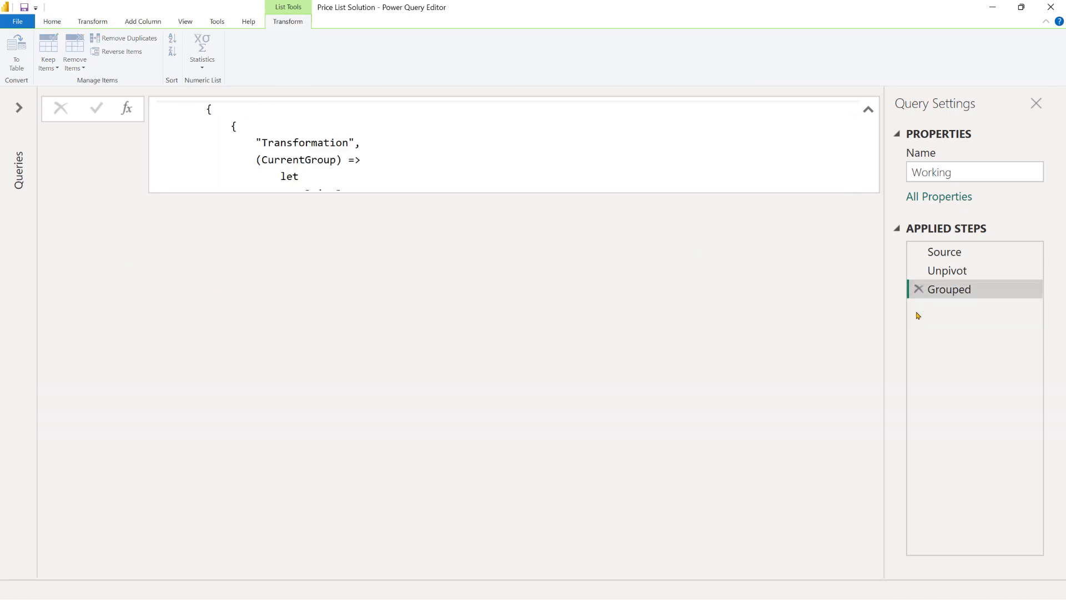
In the query's full code, insert Table.FromColumns ( before { PriceRows } in the ToColumns variable
left_click(278, 51)
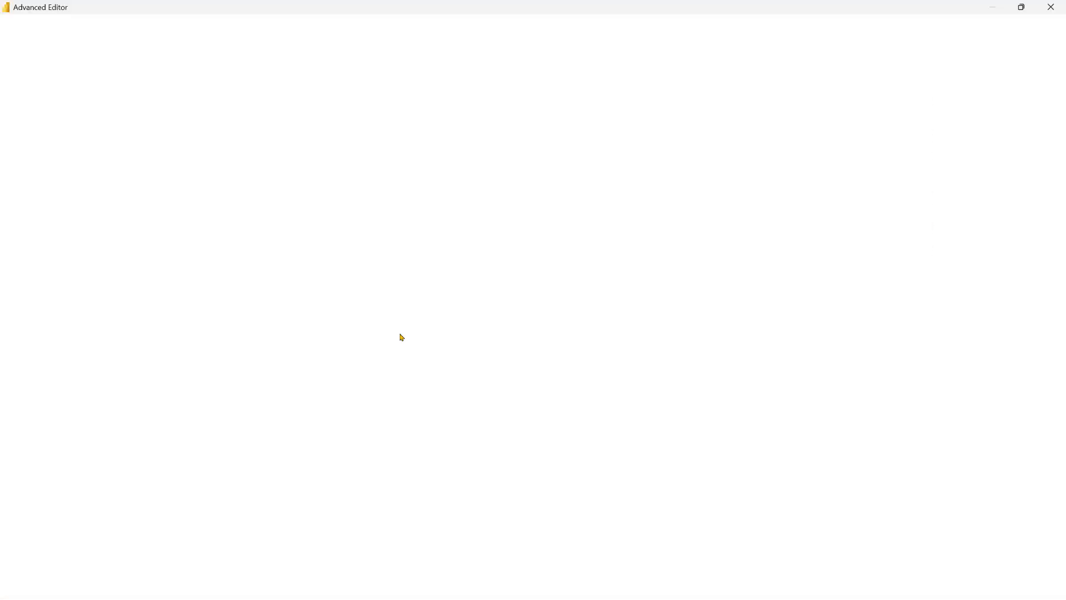
scroll(404, 314, "up", 5)
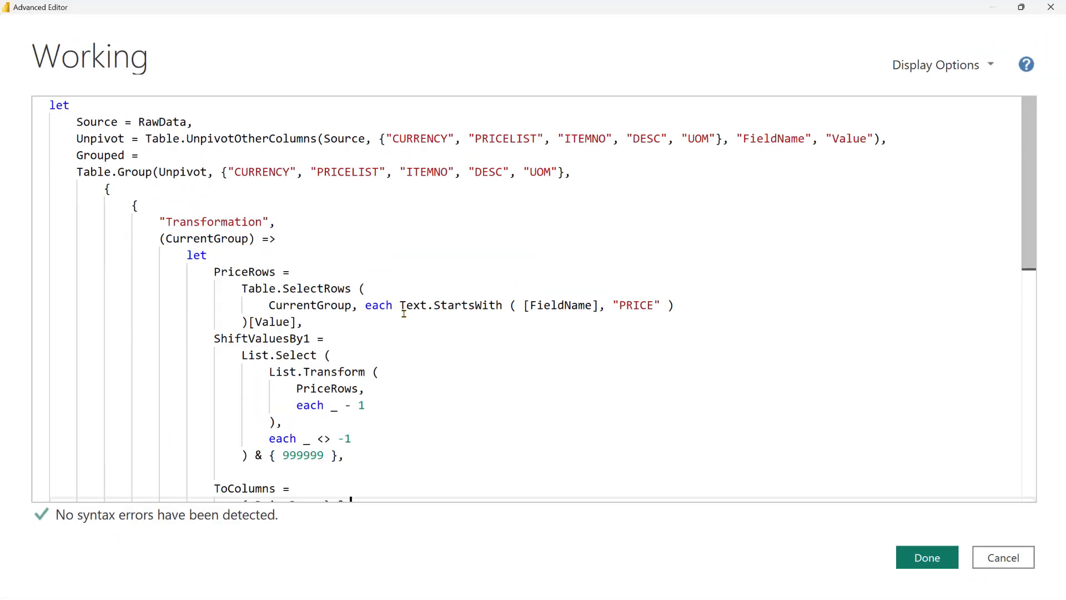
scroll(402, 315, "down", 5)
left_click(267, 268)
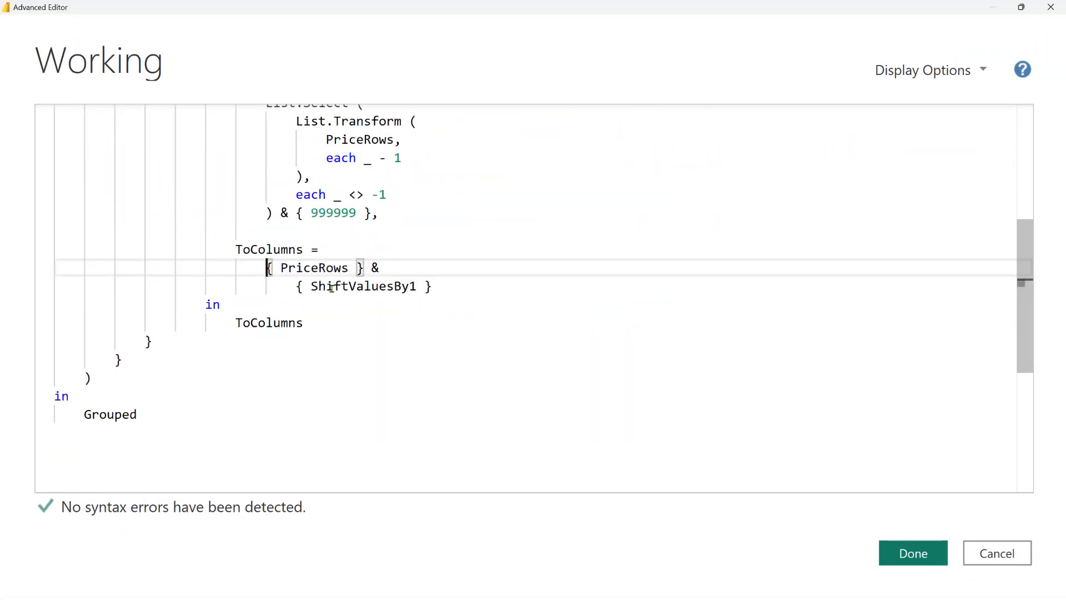
type("Tabel")
key("BackSpace")
key("BackSpace")
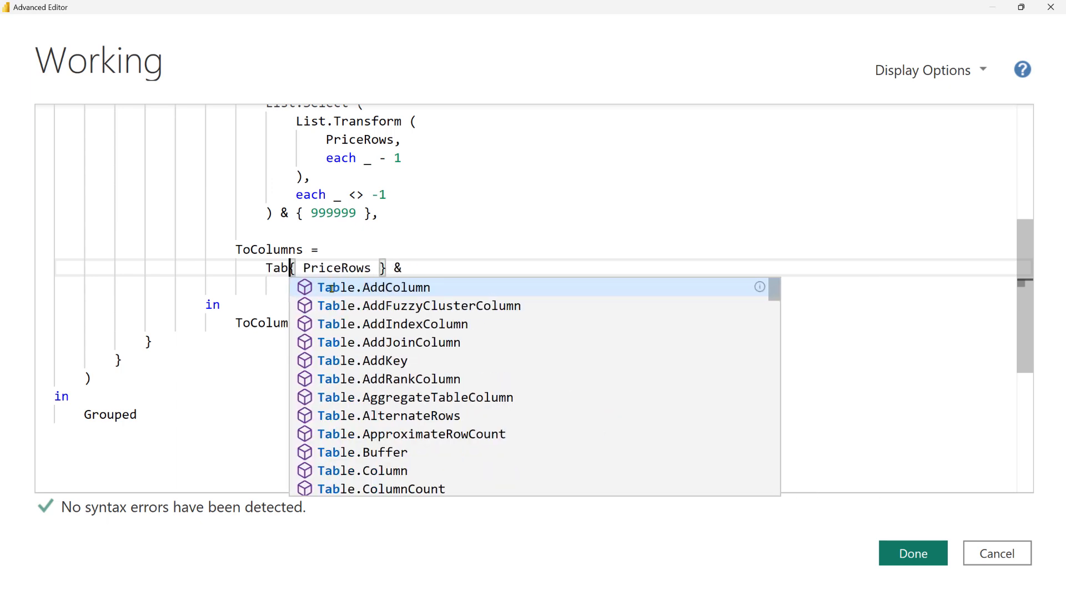
type("le.FromColumns (")
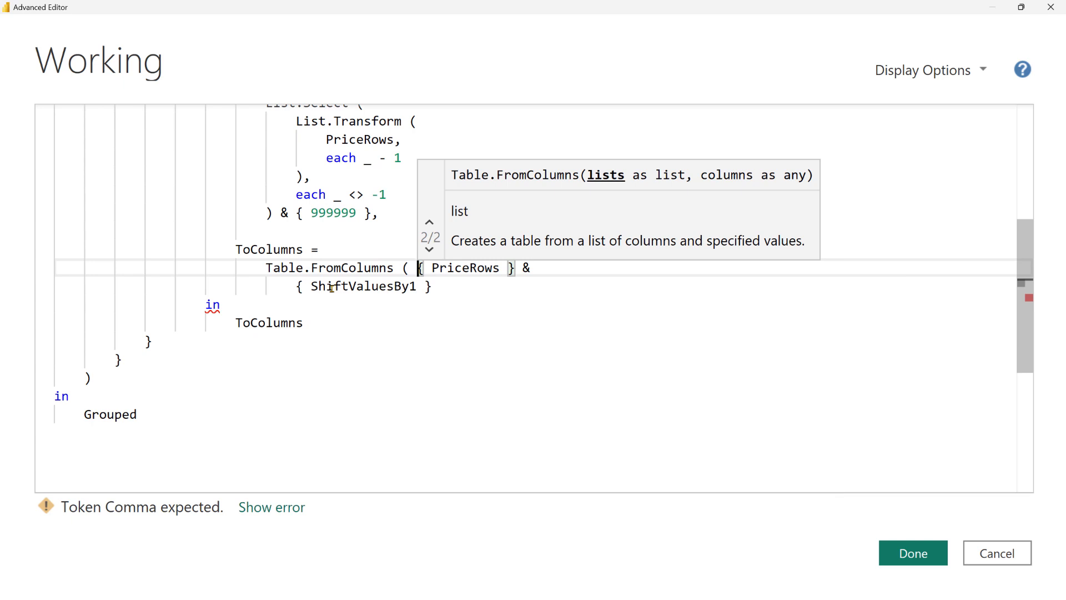
Put the two lists on their own indented lines inside Table.FromColumns and close the call with a parenthesis below them
key("Return")
left_click(299, 303)
key("Tab")
left_click(522, 300)
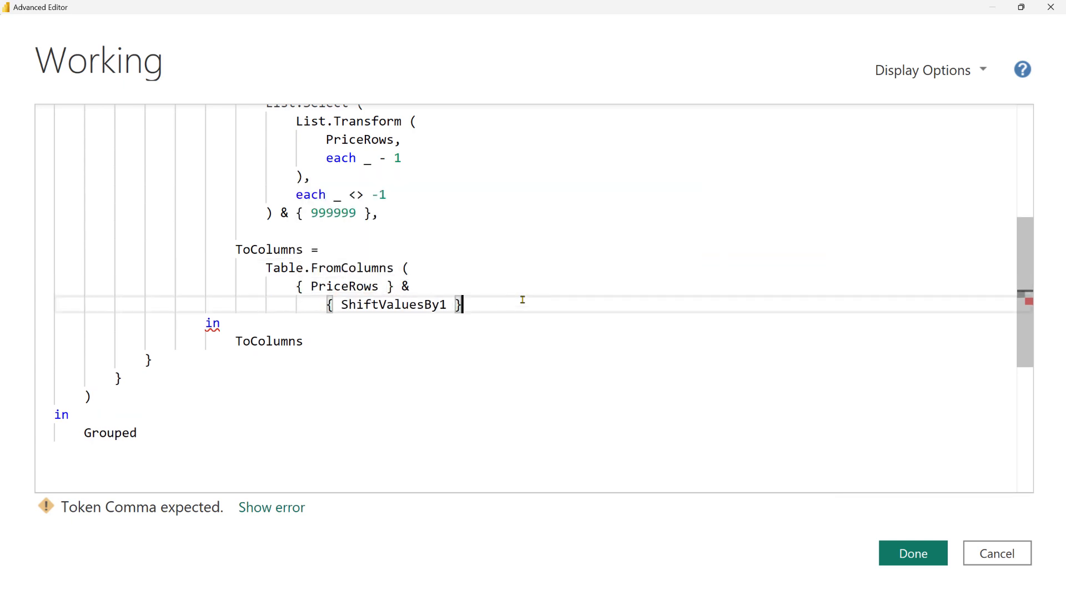
key("Return")
key("BackSpace")
key("BackSpace")
type(")")
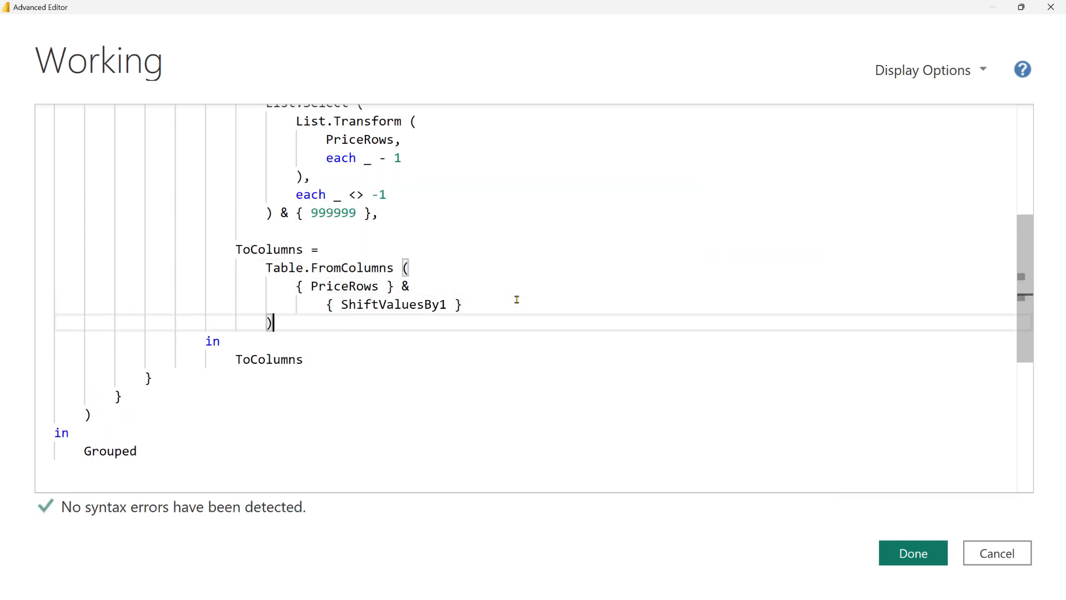
Apply the code and preview the Transformation table of ICE001
left_click(912, 558)
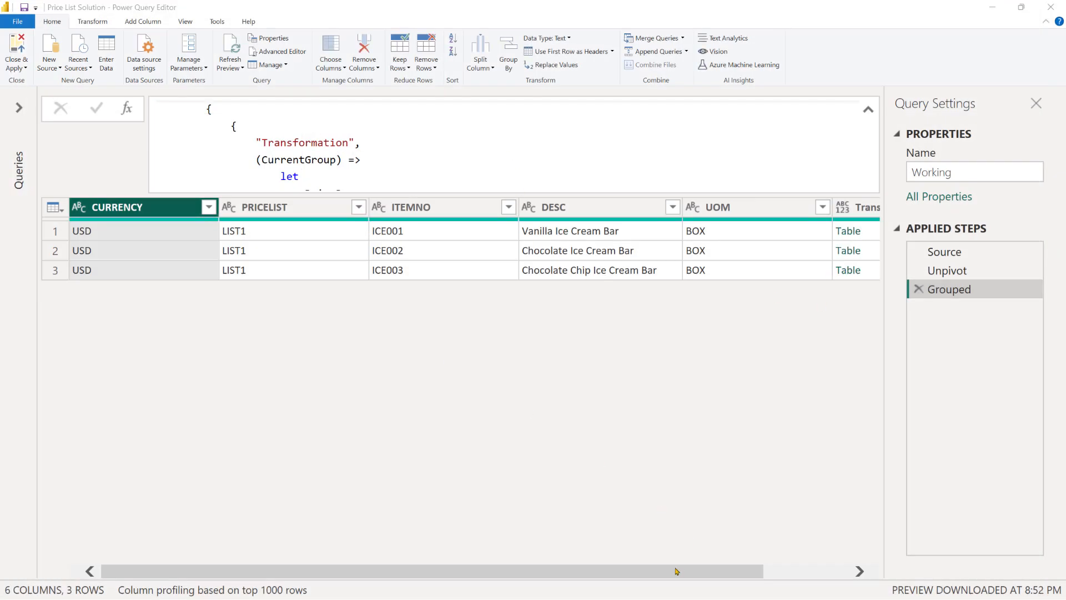
left_click_drag(677, 571, 763, 571)
left_click(848, 234)
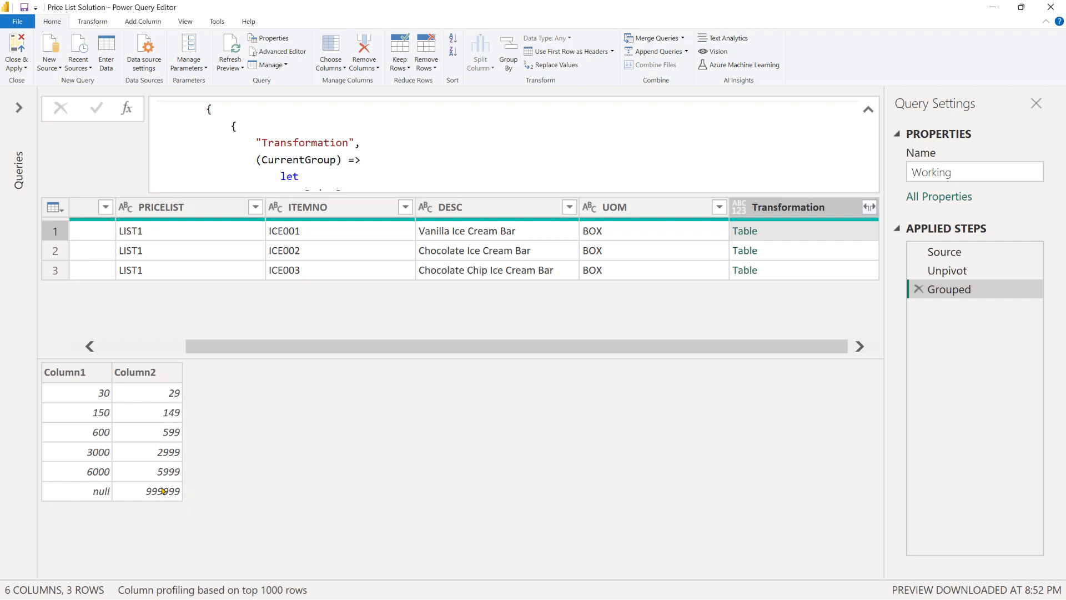
Prefix PriceRows with {0} & inside the first list of Table.FromColumns in ToColumns and apply the code
left_click(278, 52)
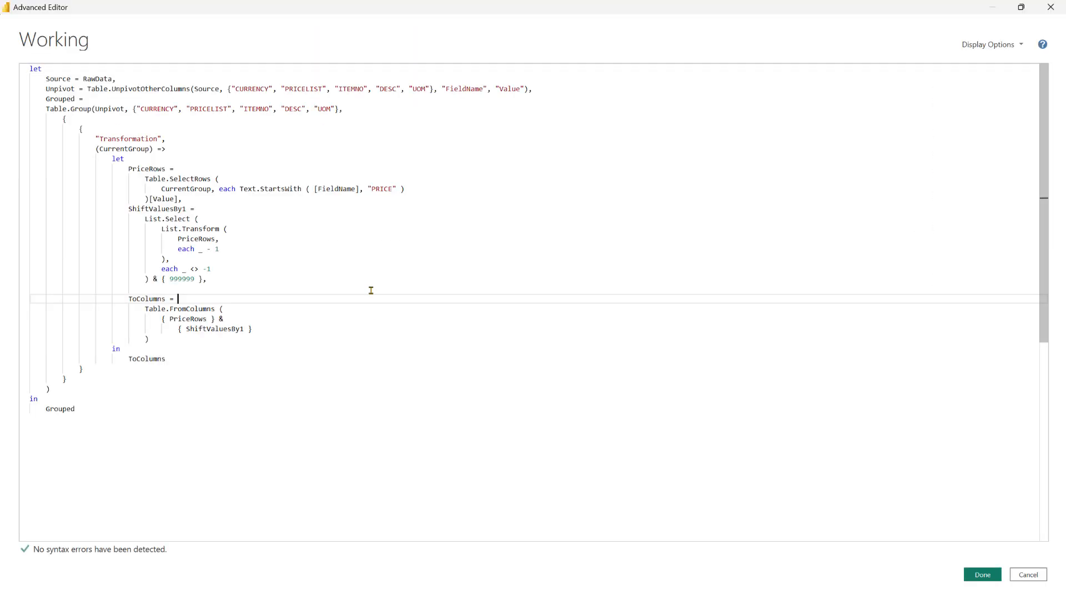
scroll(371, 291, "up", 8)
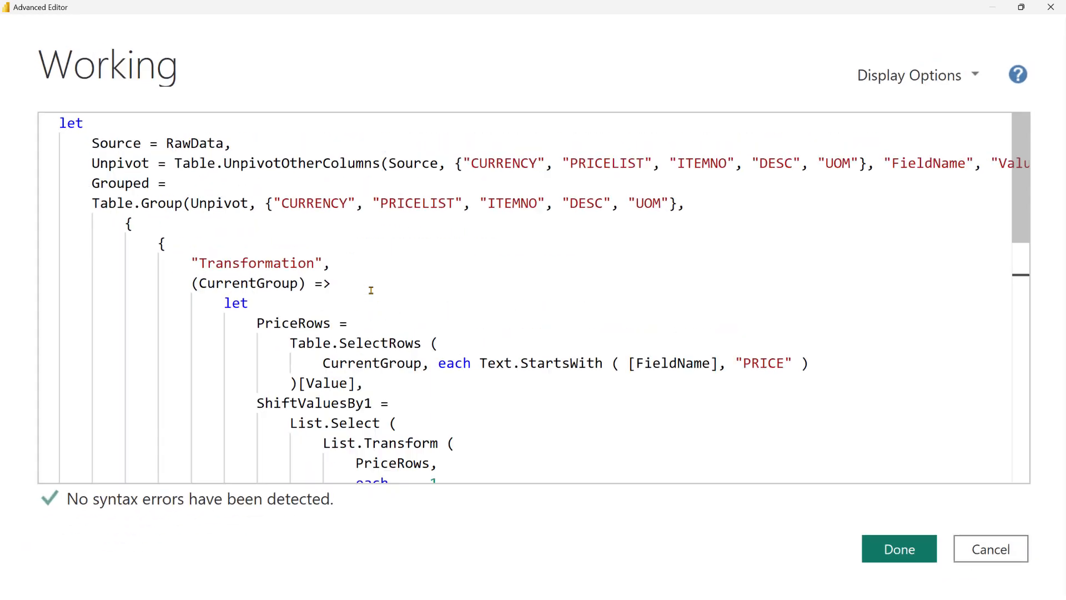
scroll(294, 328, "down", 3)
scroll(293, 341, "down", 2)
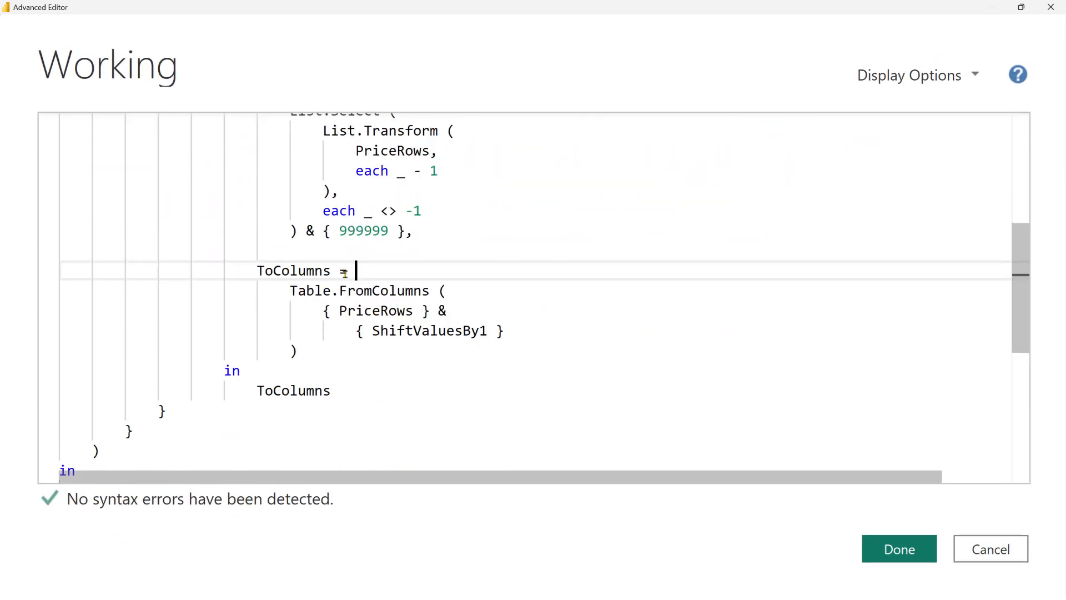
left_click(340, 309)
mouse_move(343, 314)
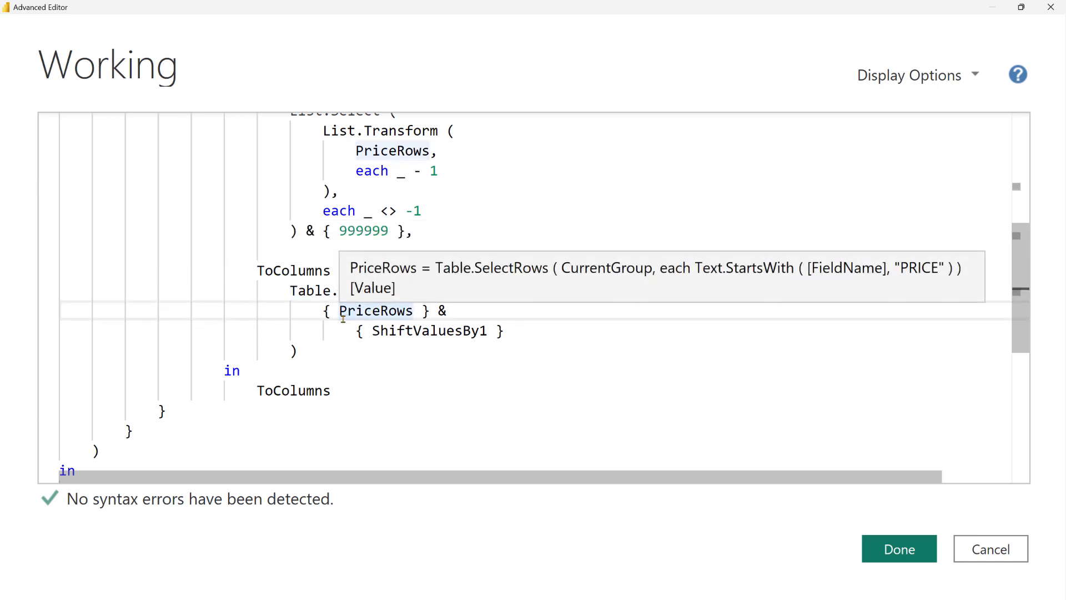
type("{0")
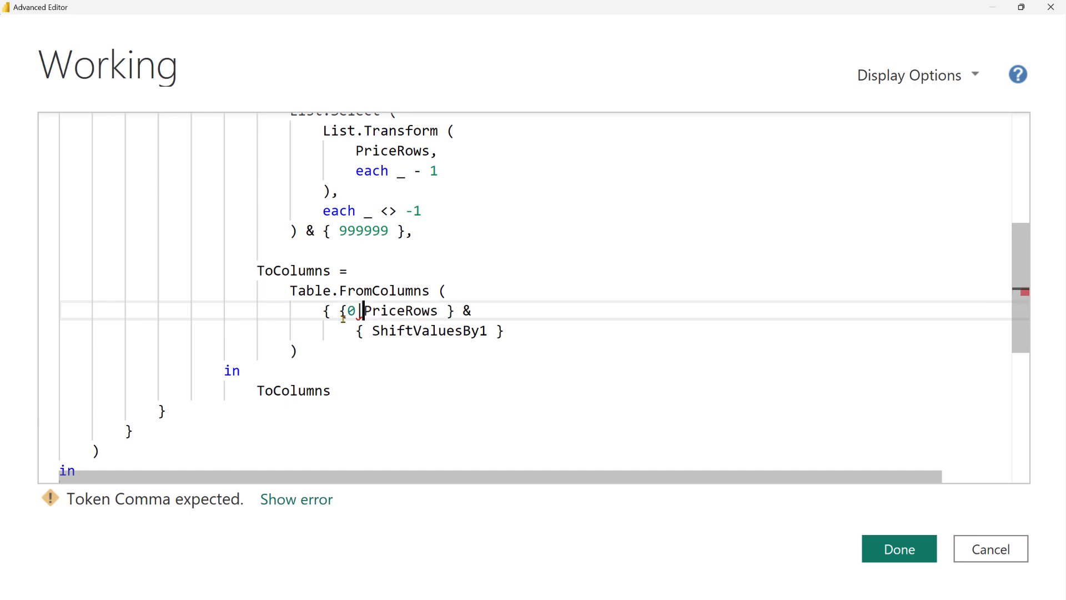
key("BackSpace")
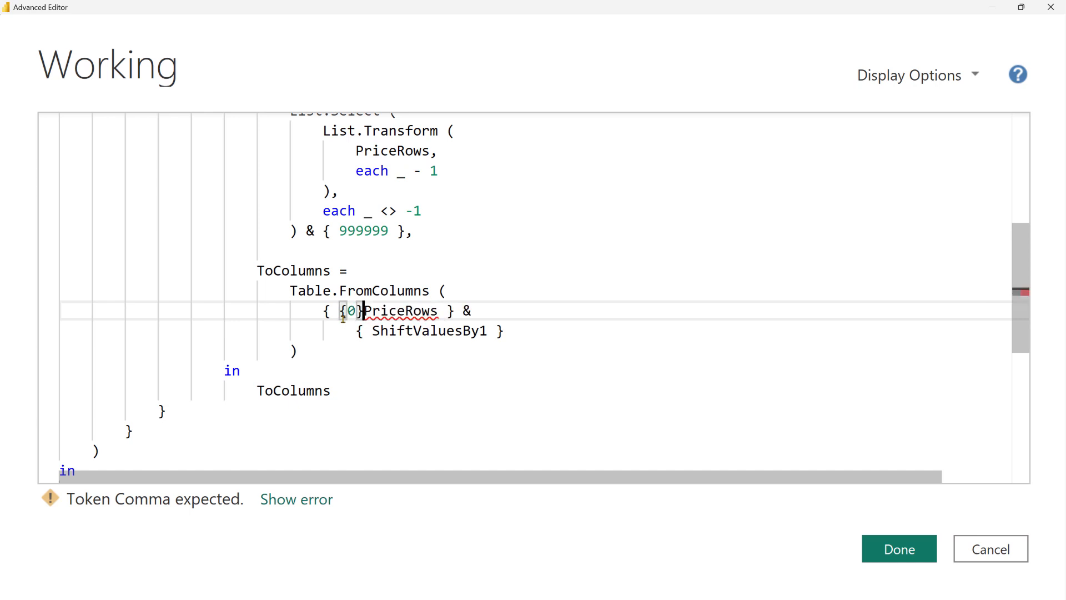
type("} &")
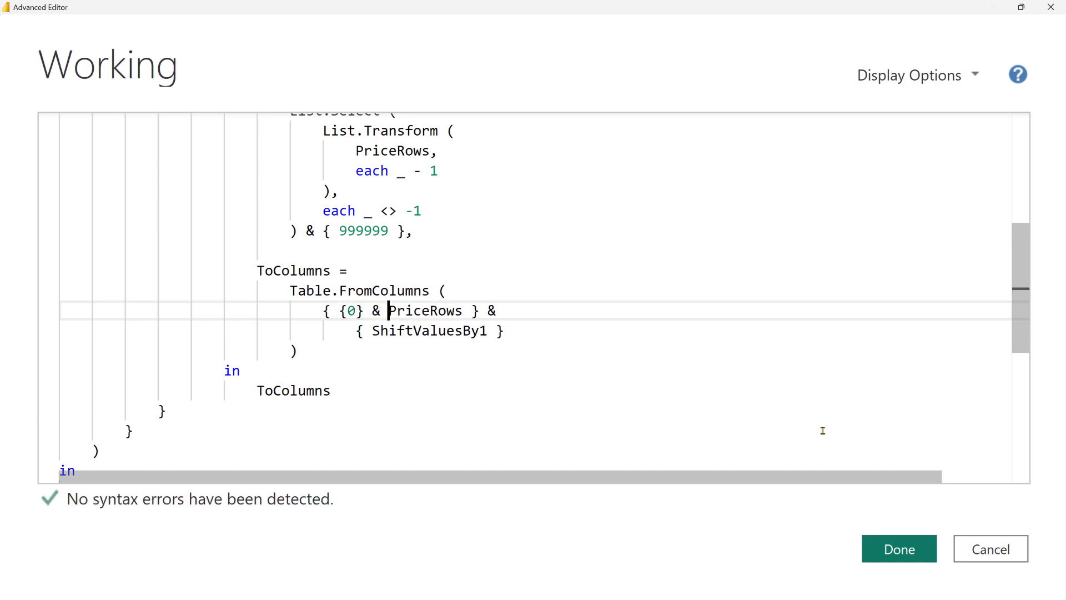
left_click(899, 555)
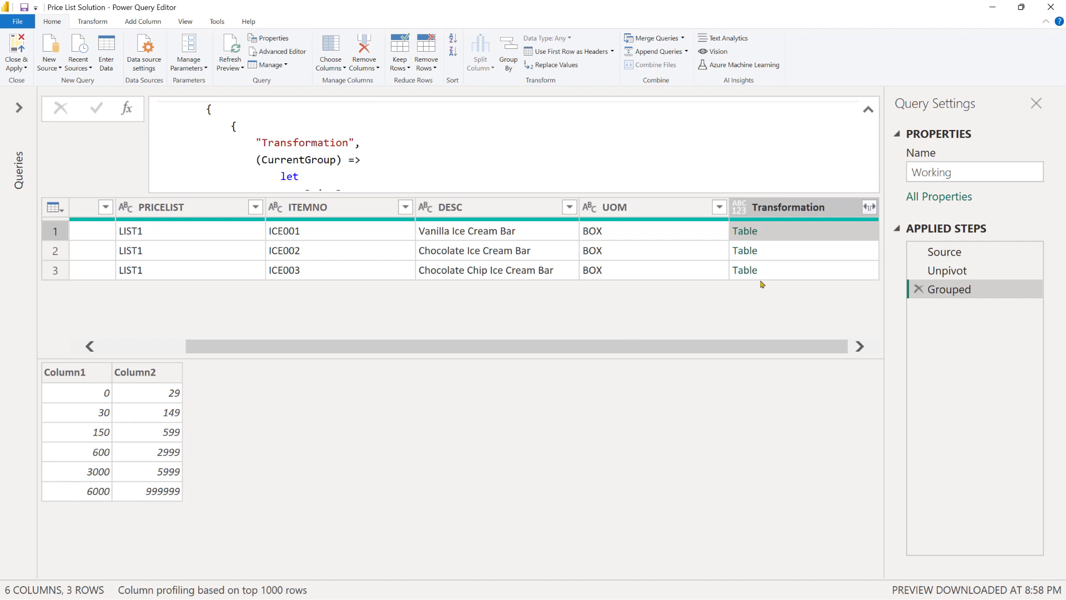
Preview and compare the Transformation tables of ICE002 and ICE003, checking both columns for surplus rows
left_click(793, 249)
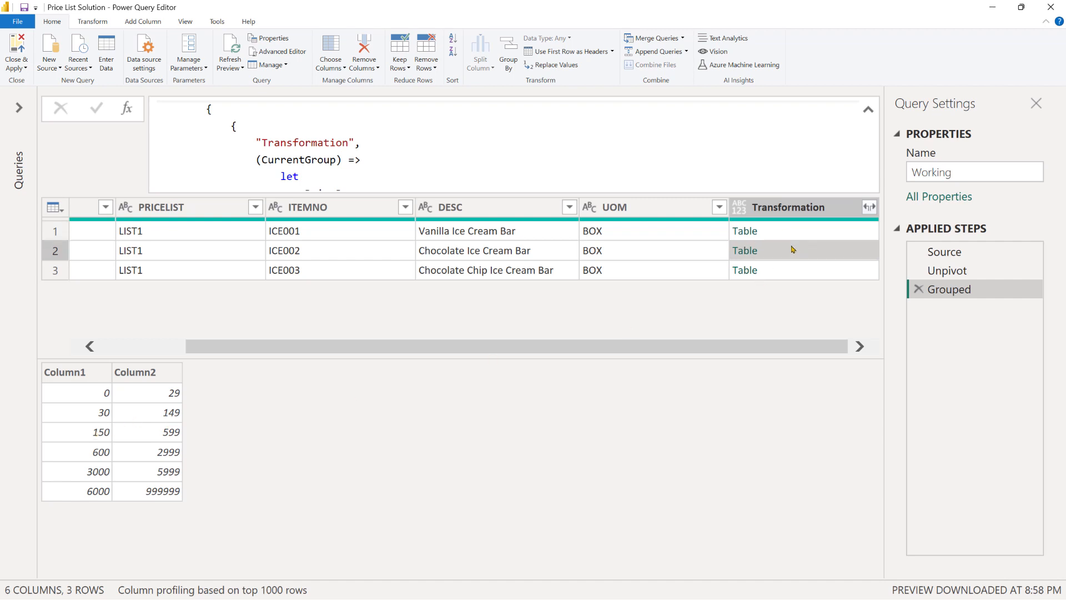
left_click(791, 274)
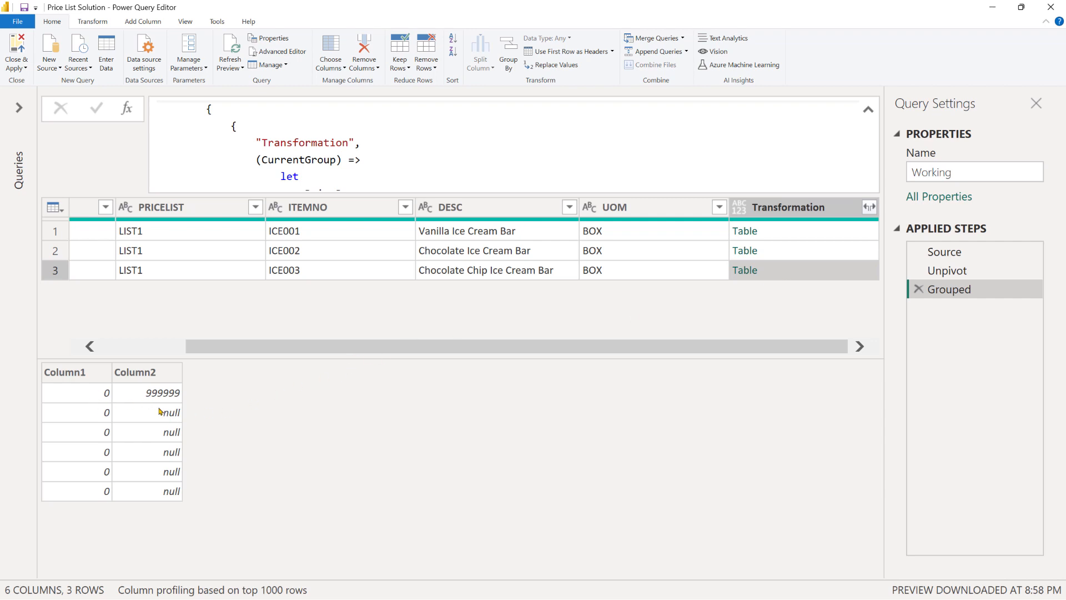
left_click(824, 253)
left_click(809, 275)
left_click(818, 250)
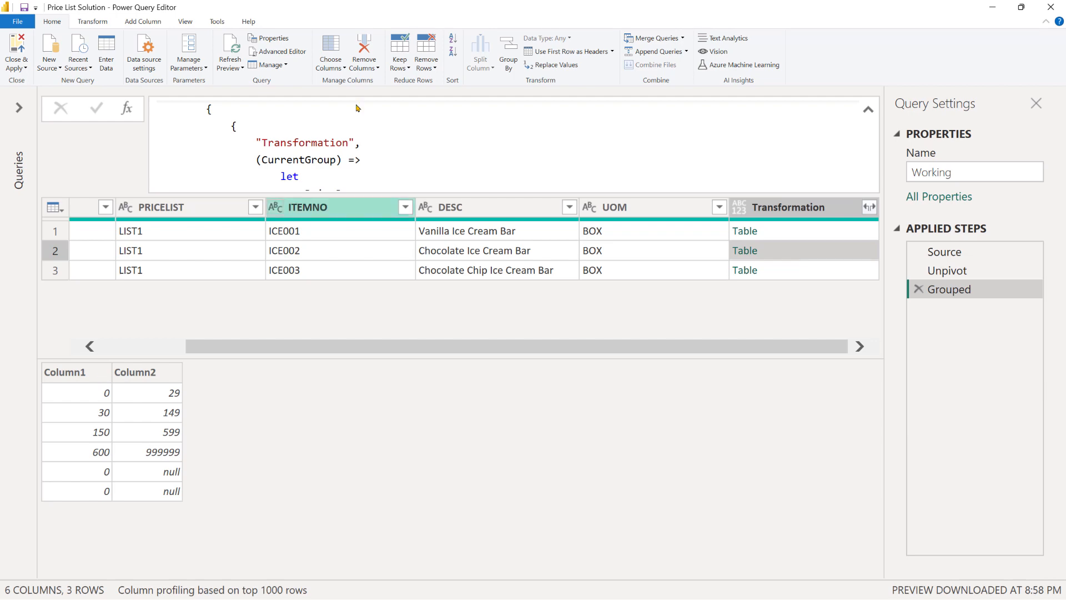
In the query's full code, add a second Table.FromColumns argument, type table [ ], on a new line after { ShiftValuesBy1 }
left_click(282, 51)
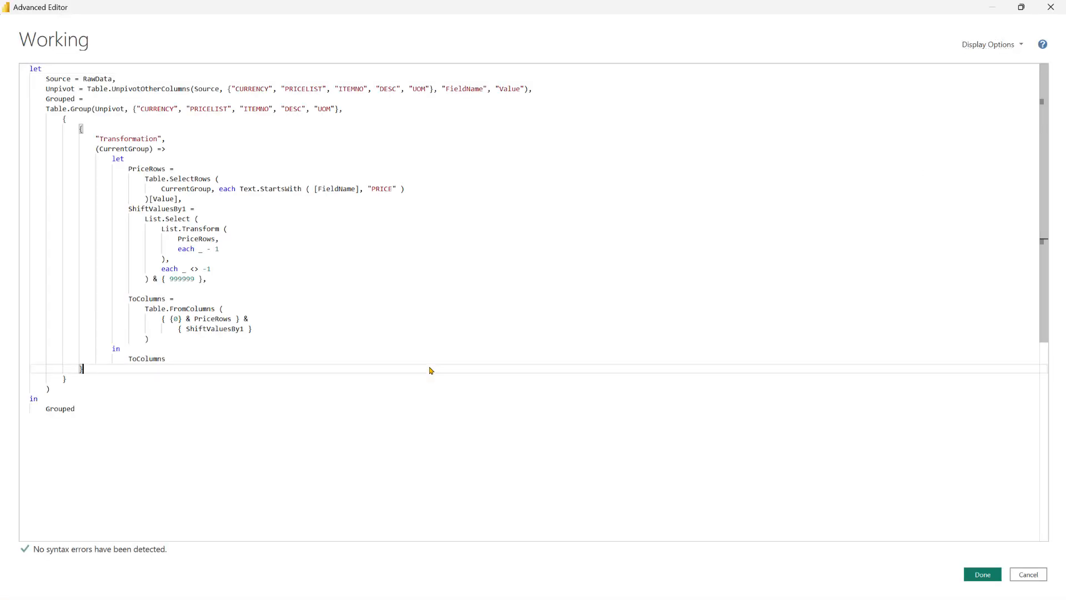
key("ctrl+shift+plus")
key("ctrl+shift+plus")
key("ctrl+shift+plus")
key("ctrl+shift+plus")
key("ctrl+shift+plus")
key("ctrl+shift+plus")
key("ctrl+shift+plus")
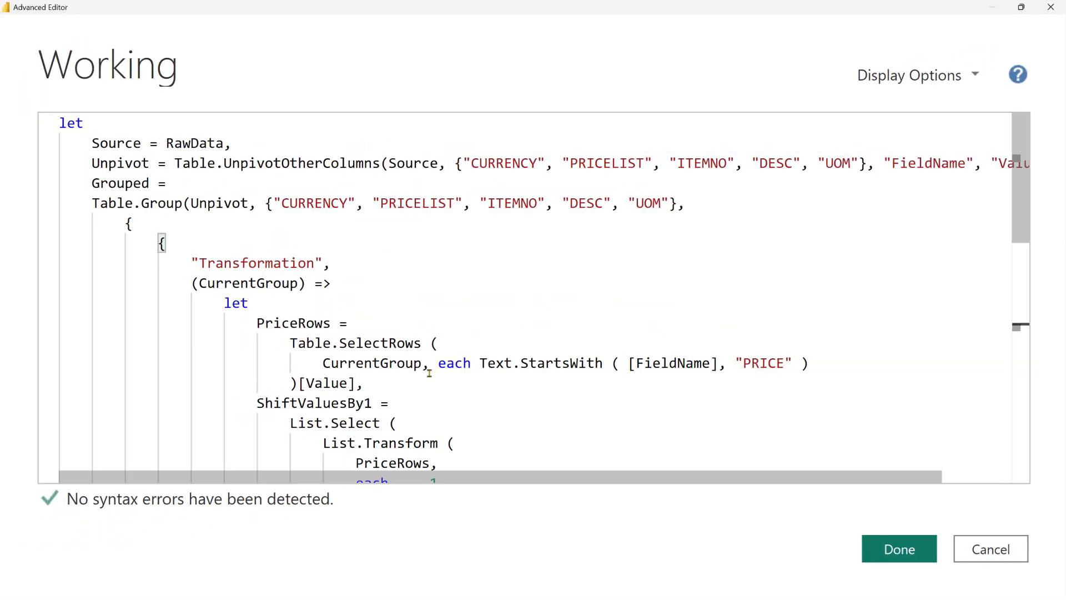
scroll(429, 373, "down", 5)
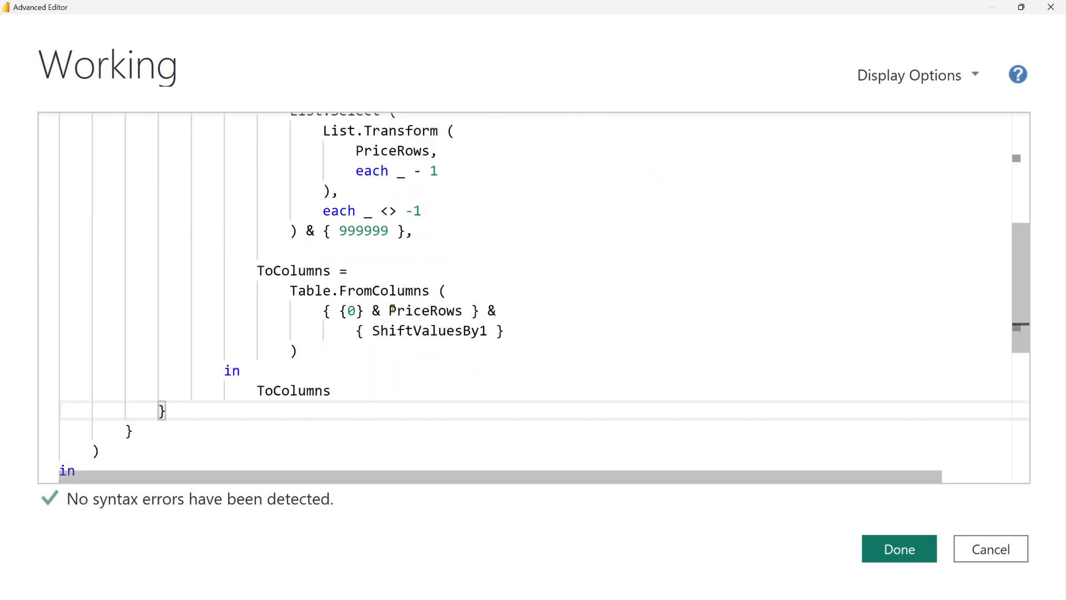
left_click(545, 328)
type(",")
key("Return")
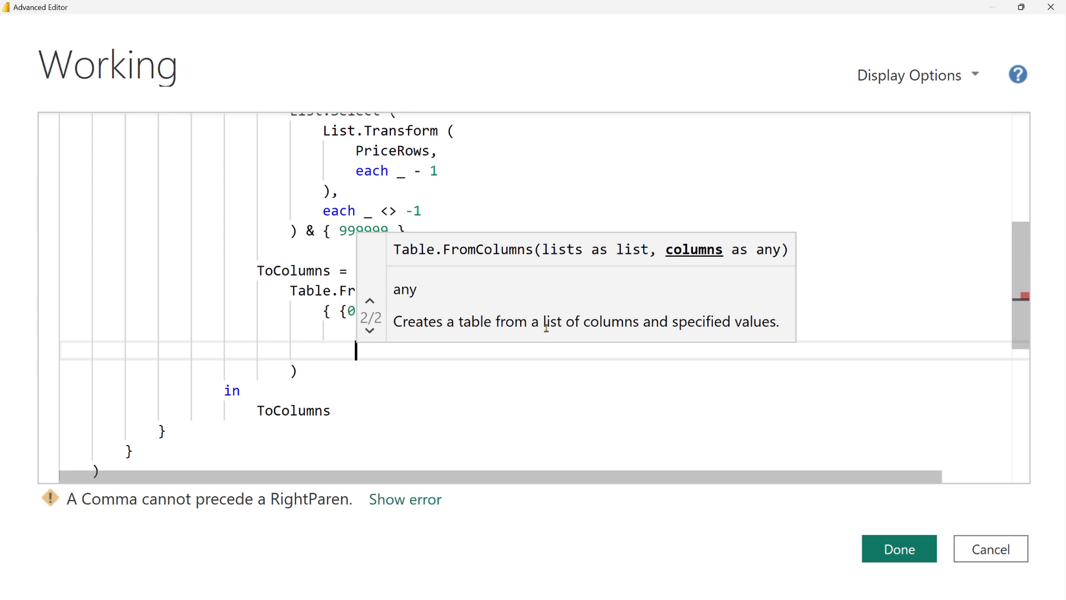
type("type ")
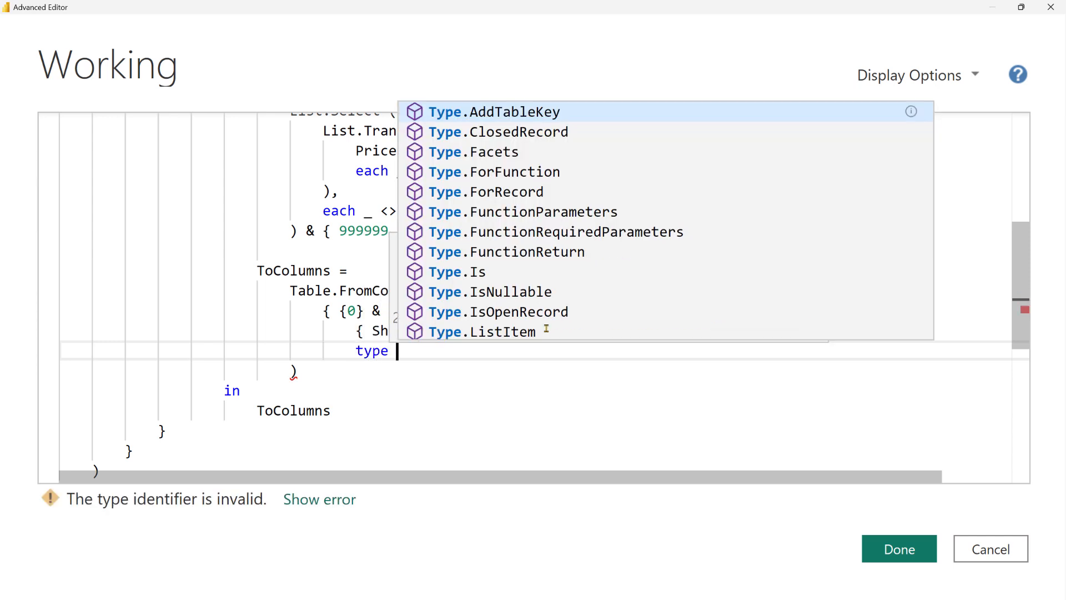
type("tabl")
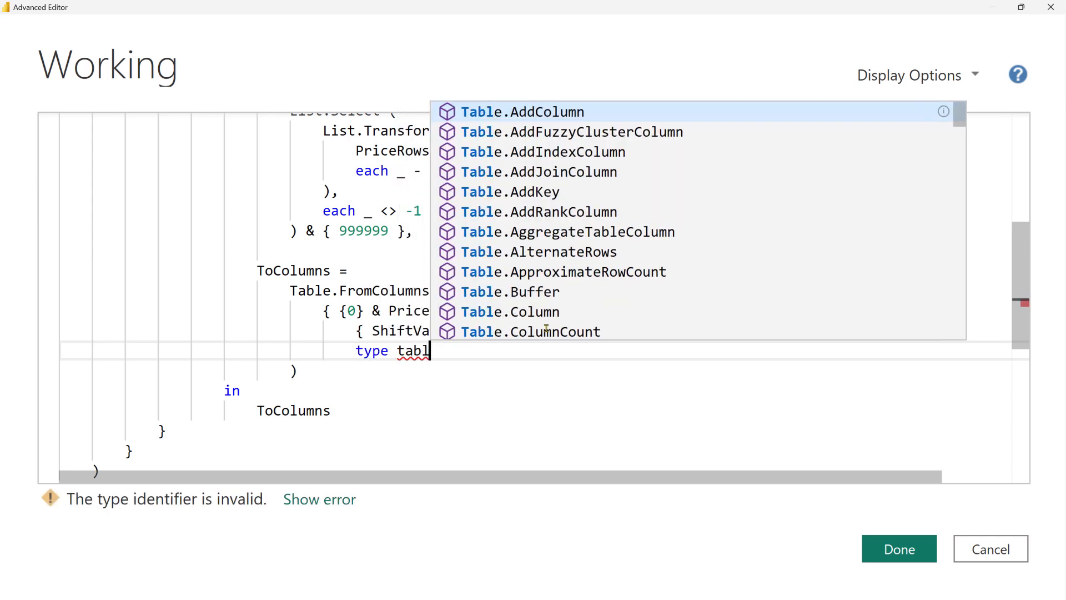
type("e [")
key("Return")
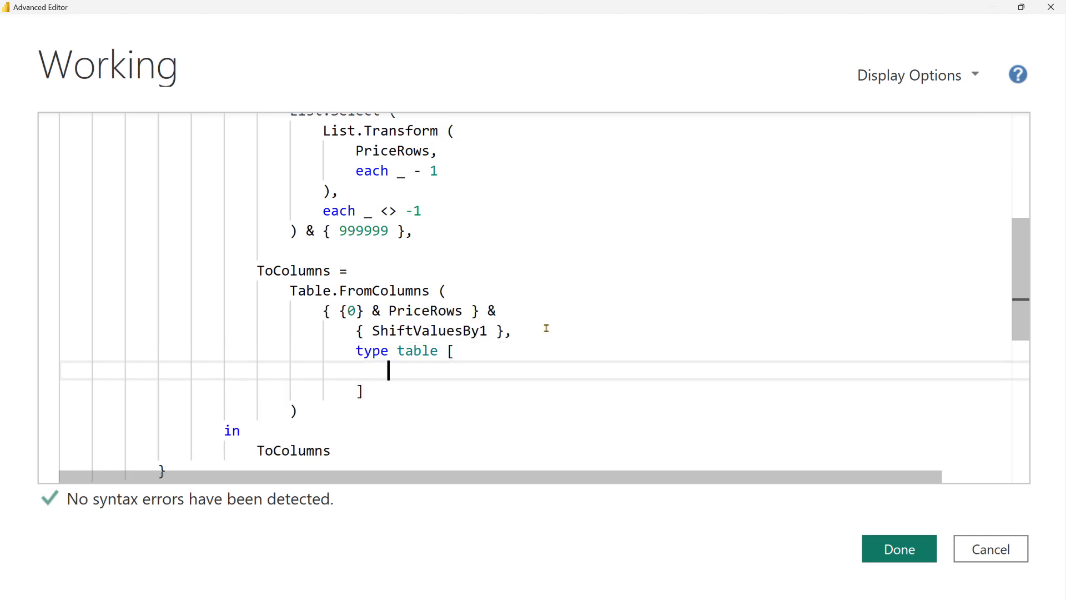
Define the first column of the table type as Minimum = Int64.Type
type("Min")
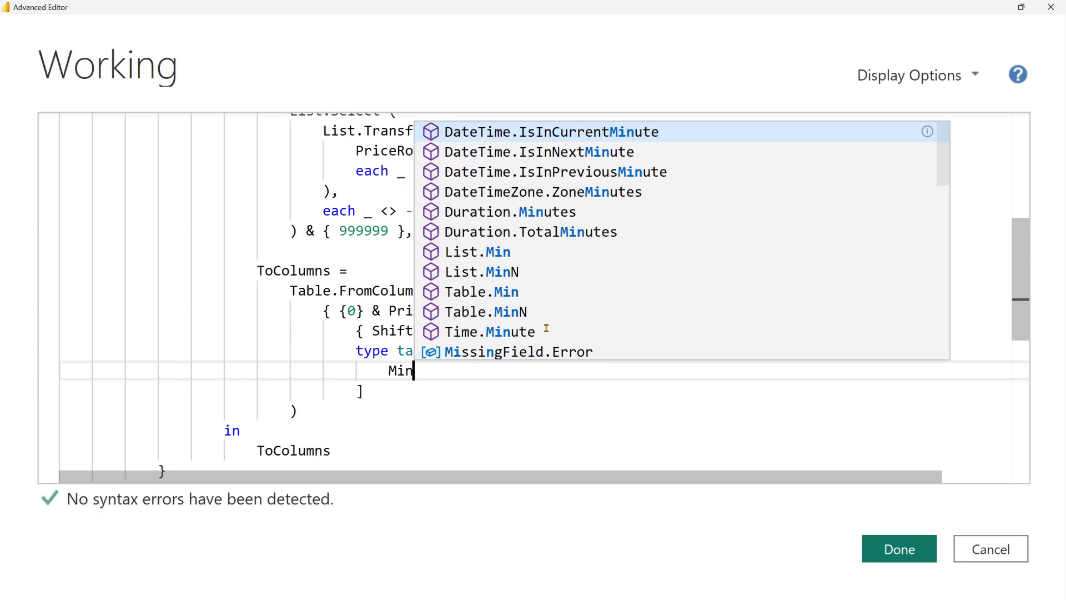
type("ium")
key("BackSpace")
key("BackSpace")
key("BackSpace")
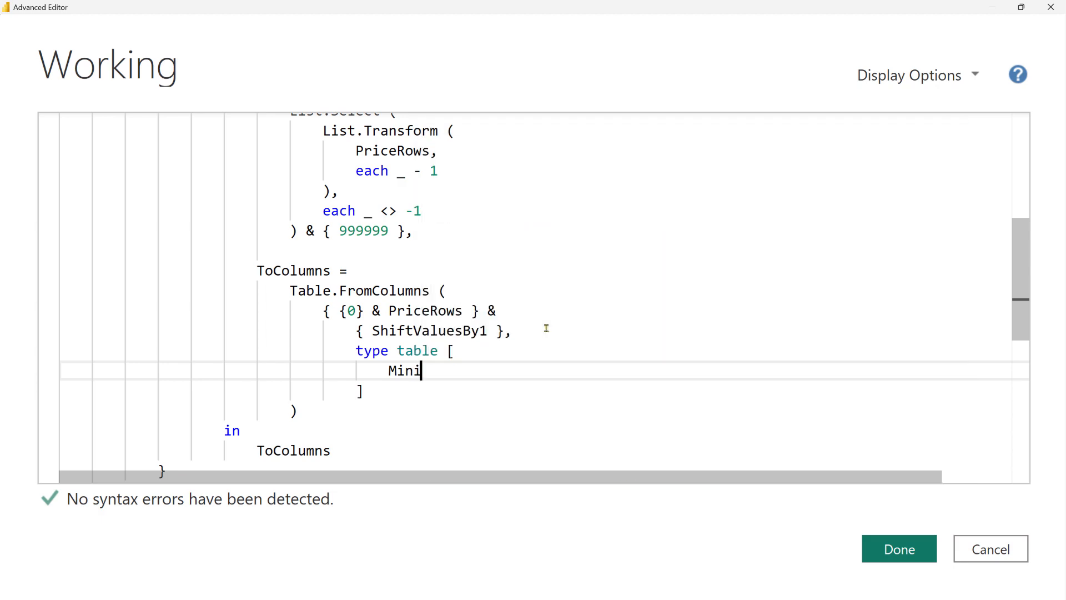
type("imum = INt")
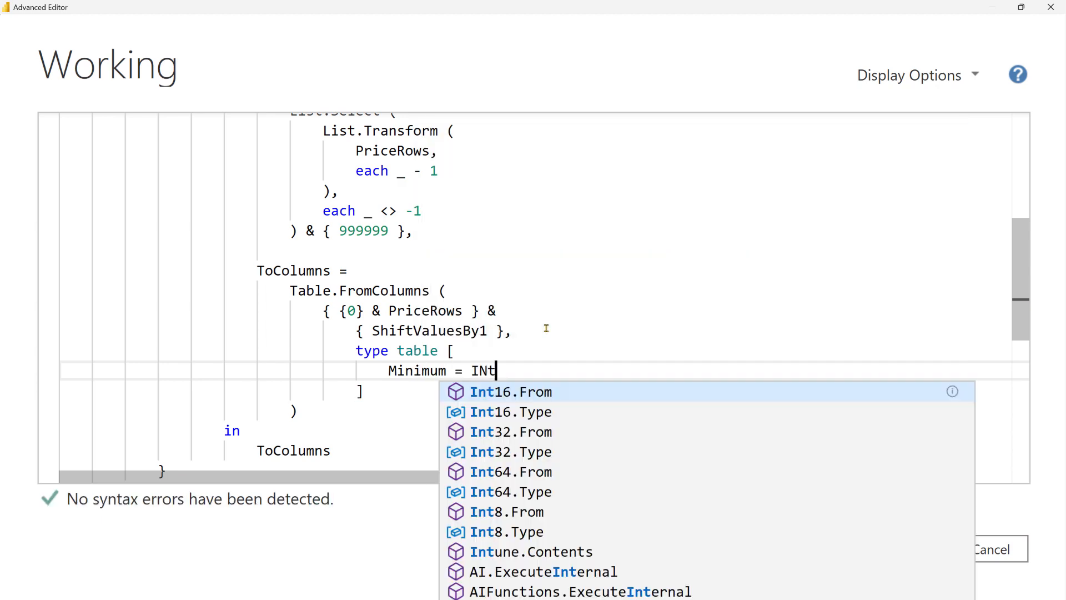
key("Down")
key("Down")
key("Down")
key("Down")
key("Down")
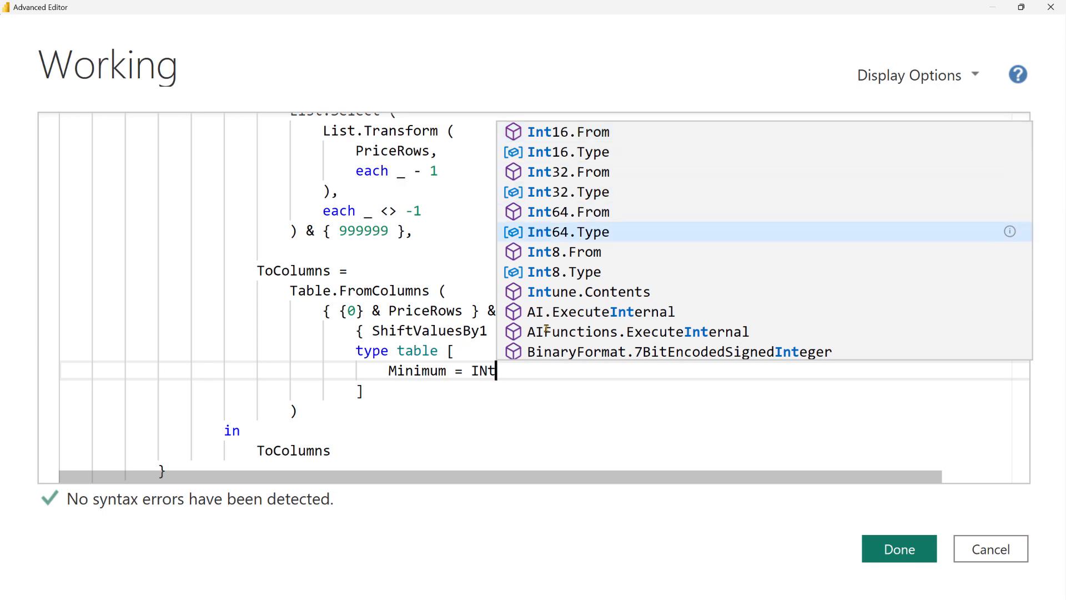
key("Tab")
Add a second column, Maximum = Int64.Type, to the table type below Minimum
type(",")
key("Return")
type("Maxi")
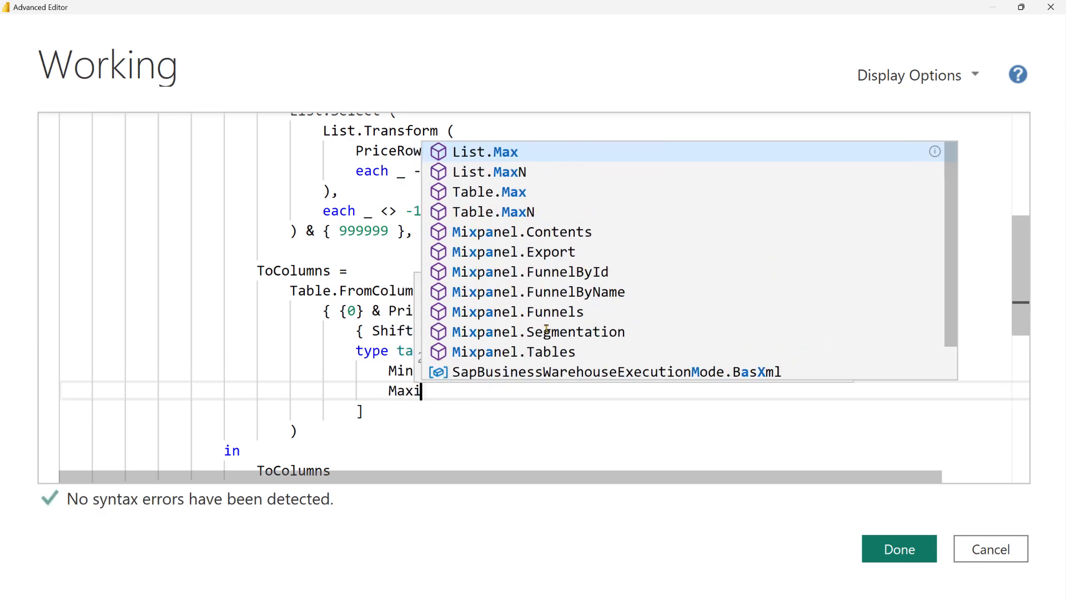
type("mum = Int")
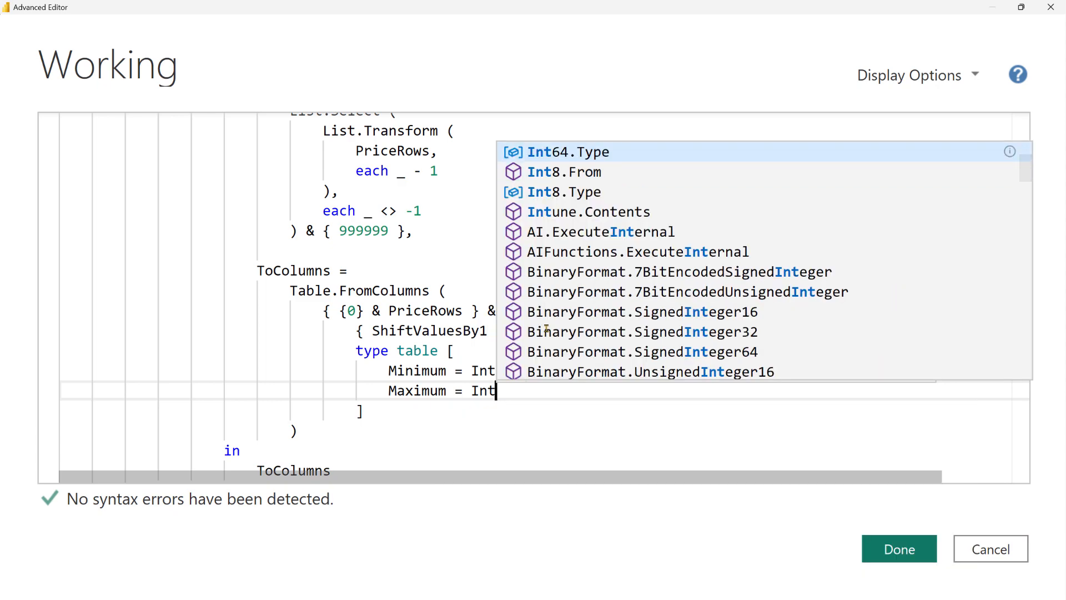
key("Tab")
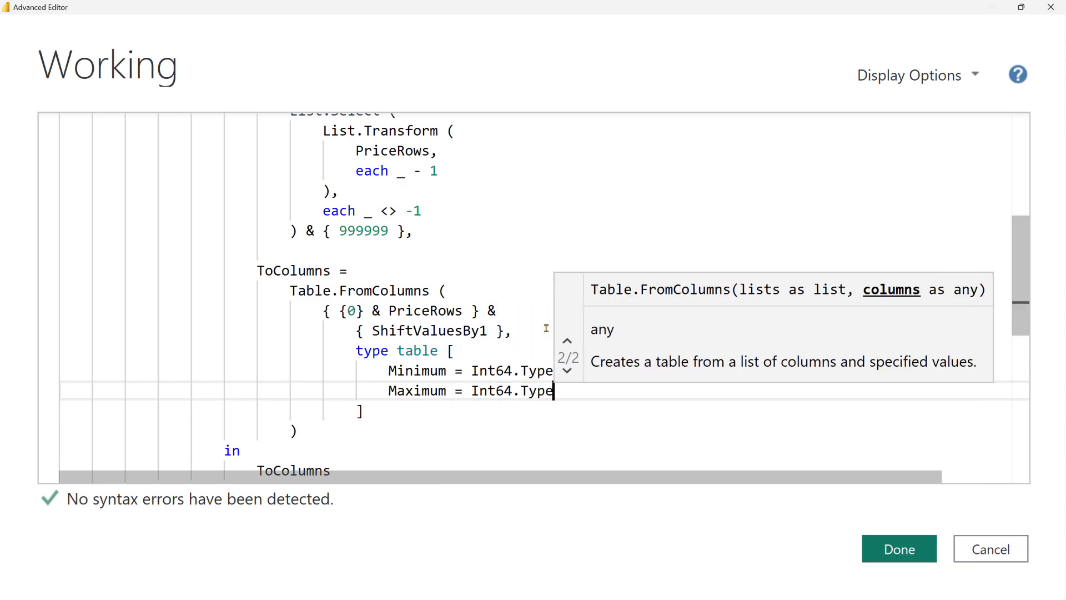
type(",")
key("Return")
type("Price")
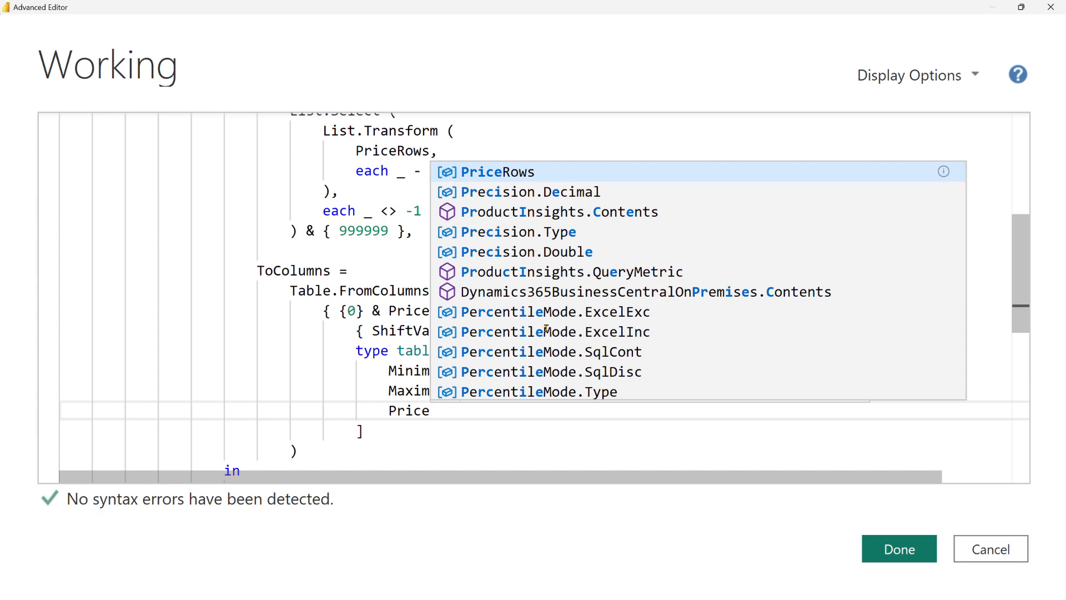
key("BackSpace")
key("BackSpace")
key("BackSpace")
key("BackSpace")
key("BackSpace")
key("BackSpace")
key("BackSpace")
key("BackSpace")
key("BackSpace")
key("BackSpace")
key("BackSpace")
key("BackSpace")
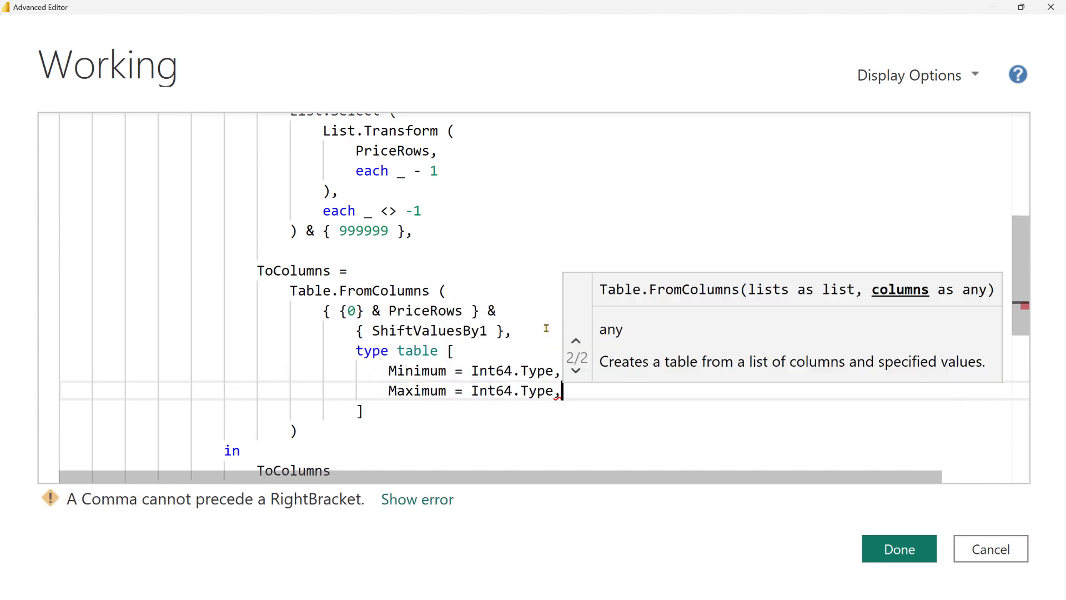
Apply the code and preview the Transformation table of ICE001
left_click(899, 548)
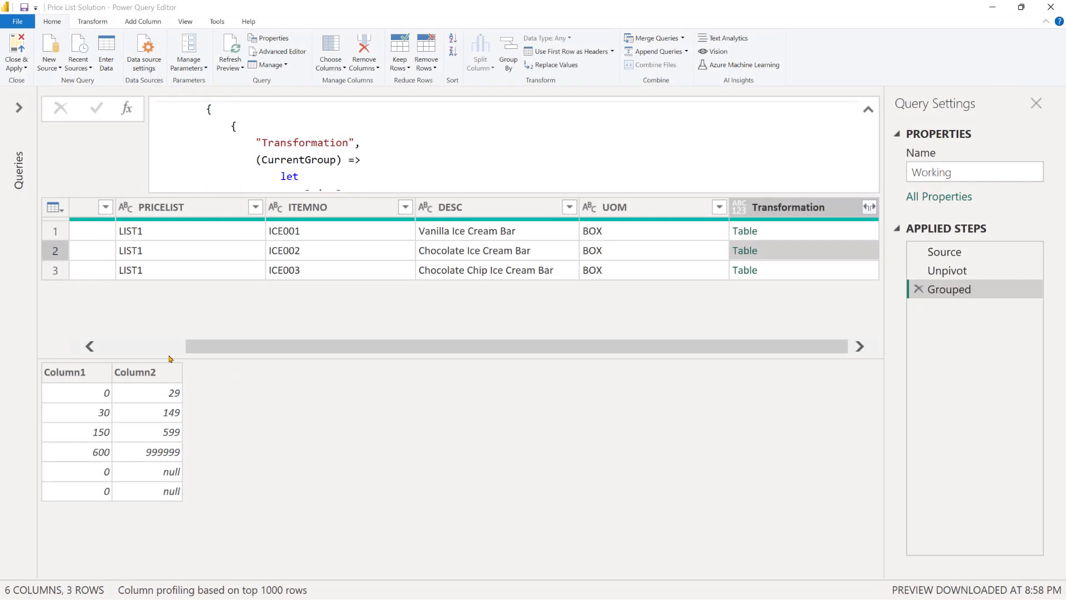
left_click(797, 230)
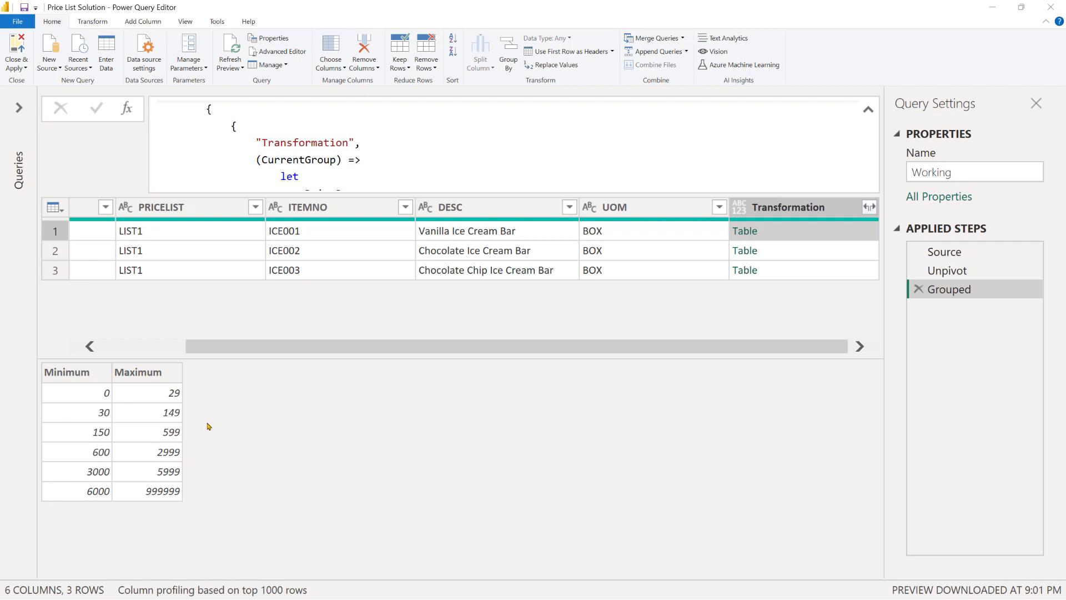
Switch to the Excel price list and compare the first item's DBASEPRICE to AMOUNTLVL5 cells with its PRICE cells in the target table, then return to Power Query
key("alt+Tab")
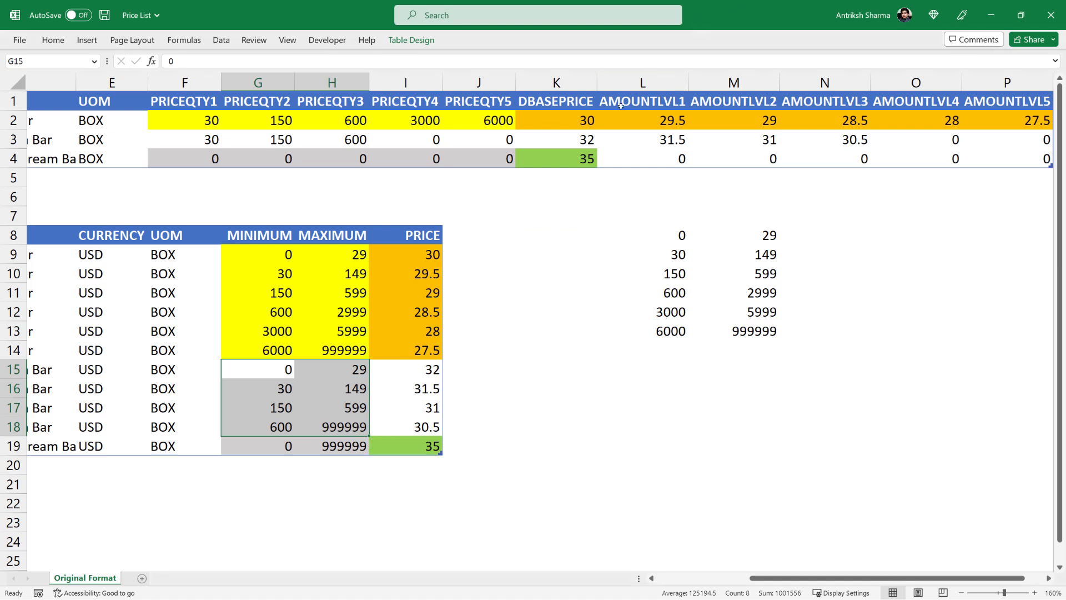
left_click_drag(547, 117, 1027, 121)
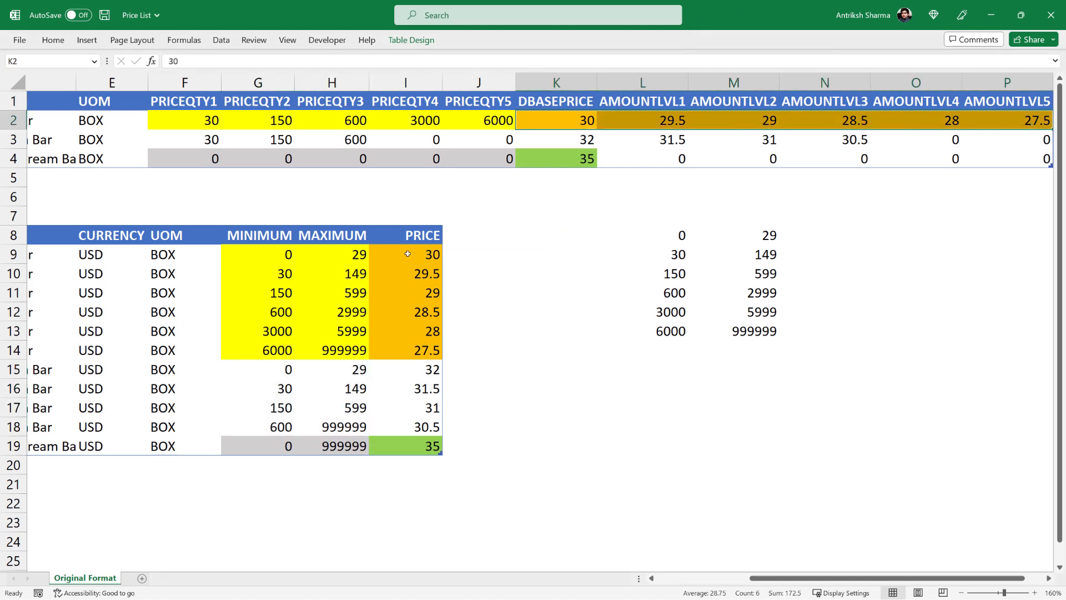
left_click_drag(410, 254, 410, 350)
key("alt+Tab")
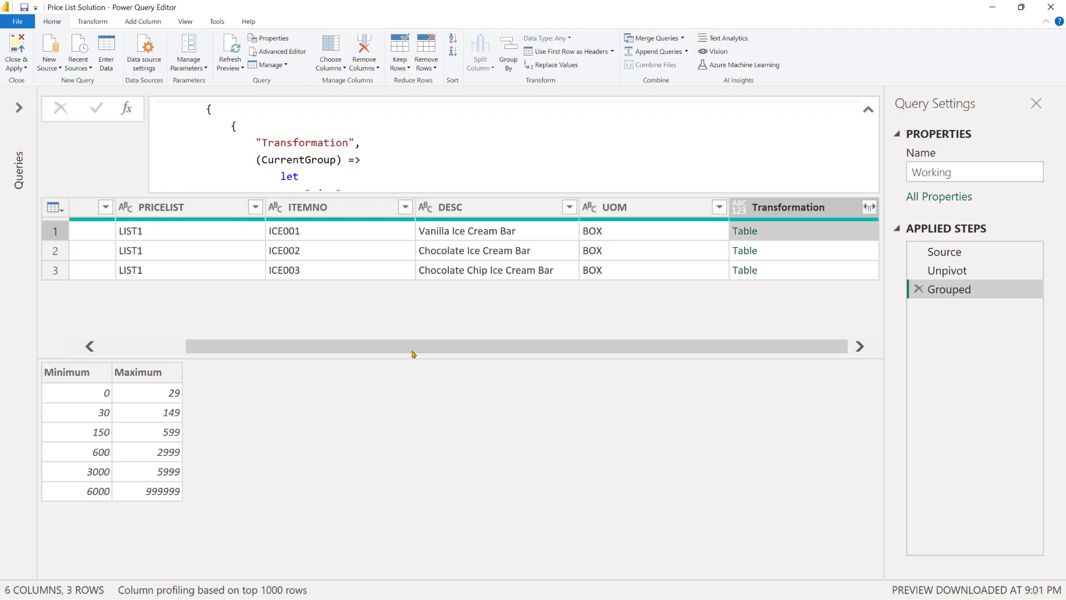
left_click(633, 383)
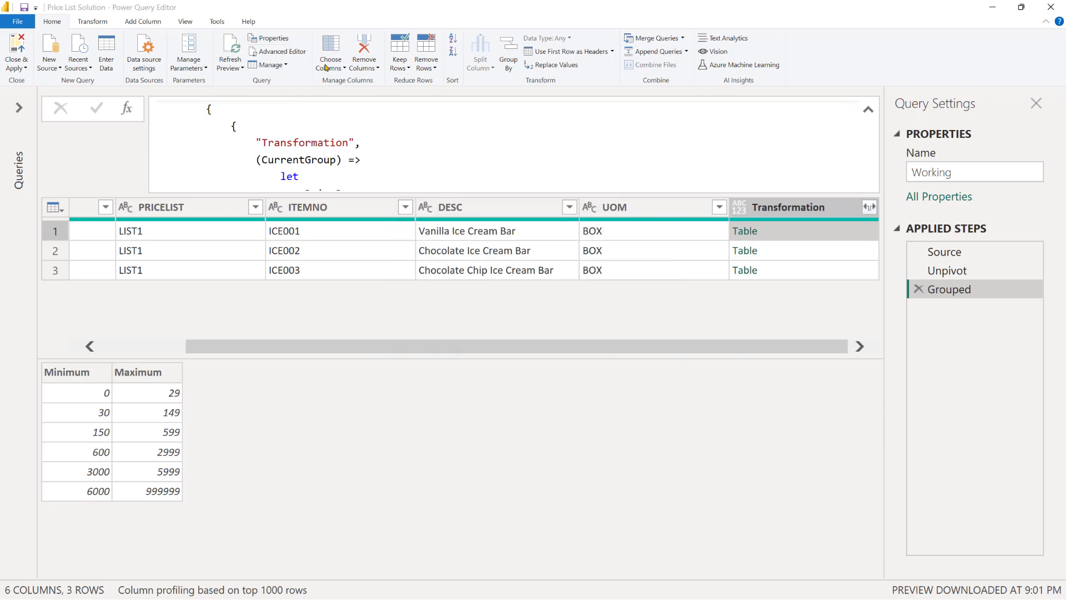
In the query's full code, define a variable AmountRows = CurrentGroup, between ShiftValuesBy1 and ToColumns
left_click(278, 52)
left_click(400, 232)
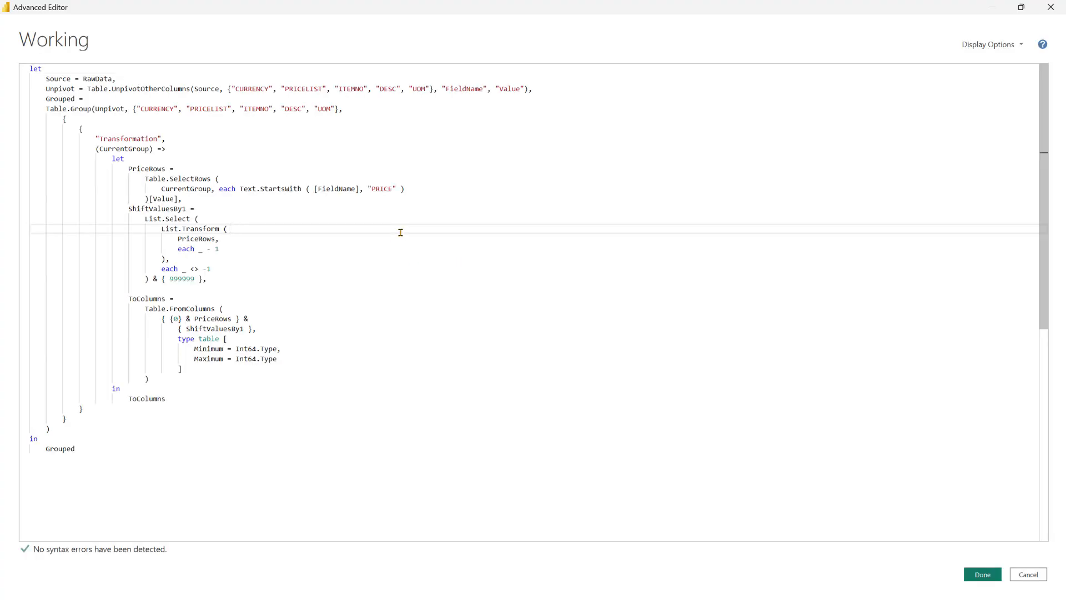
key("ctrl+shift+plus")
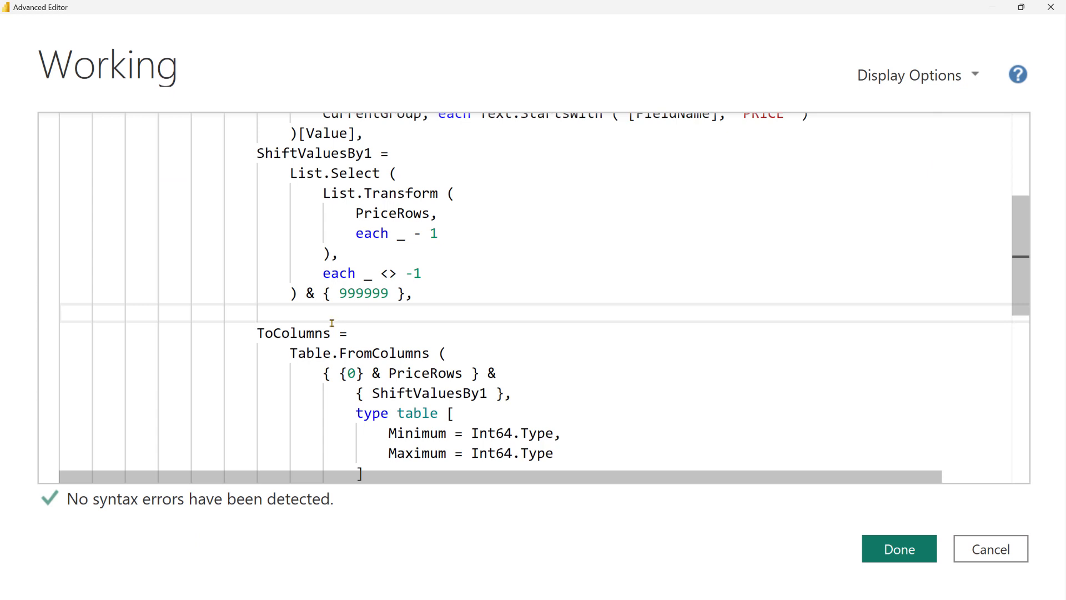
type("Amou")
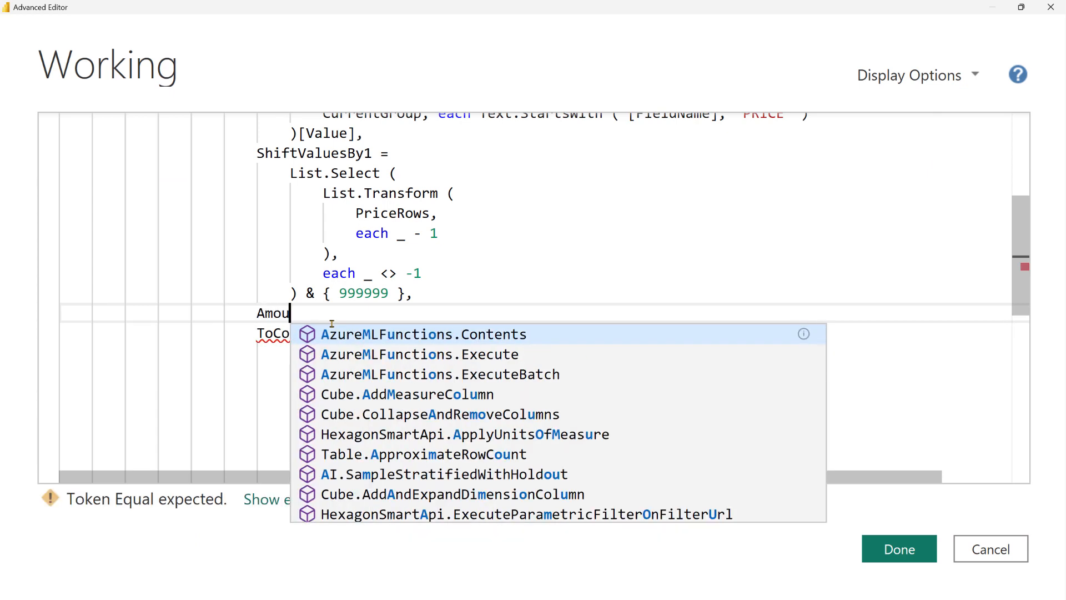
type("ntRows =")
key("Return")
key("Tab")
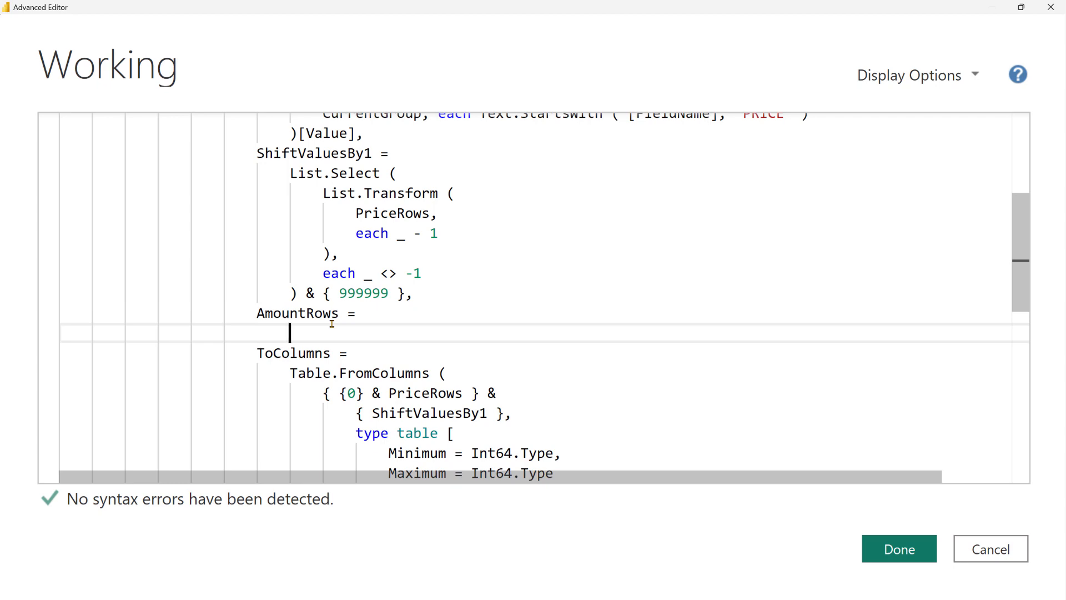
type("CurrentGroup,")
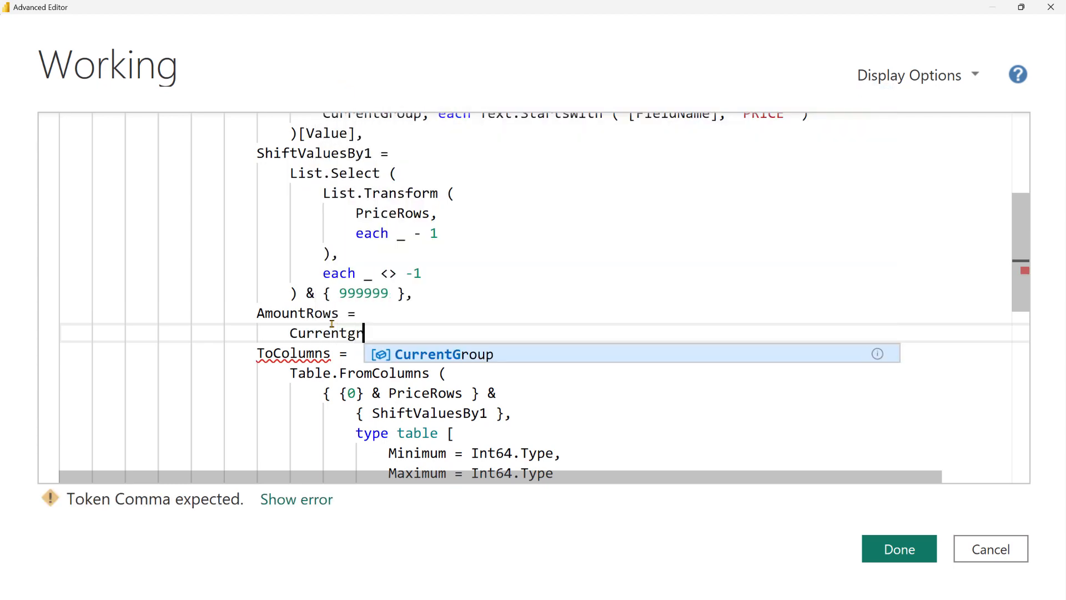
Return AmountRows instead of ToColumns from the inner let expression and apply the code
double_click(332, 313)
key("ctrl+c")
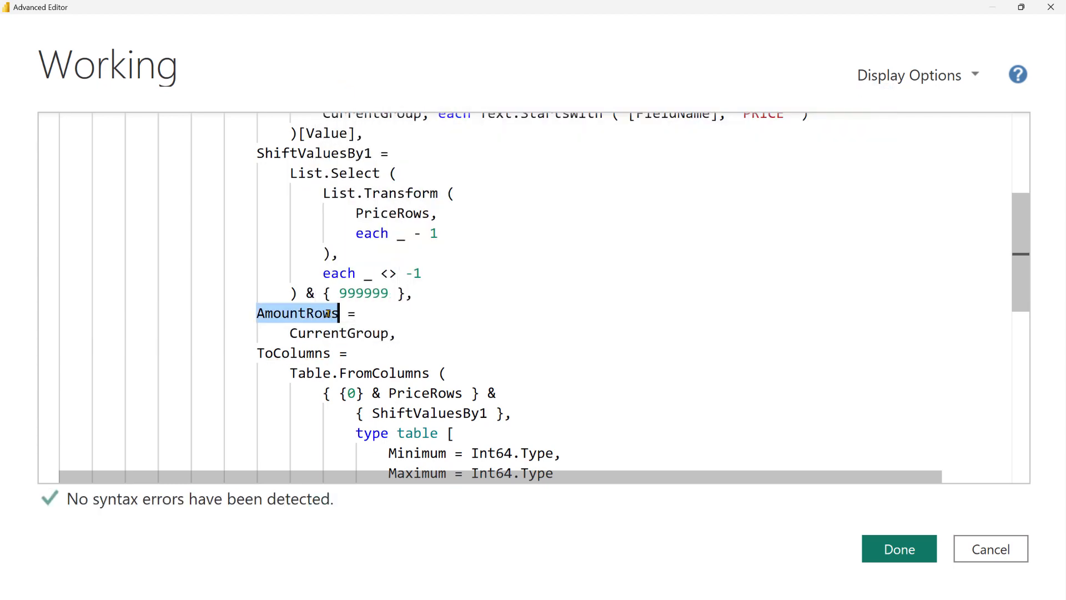
scroll(332, 313, "down", 3)
double_click(287, 365)
key("ctrl+v")
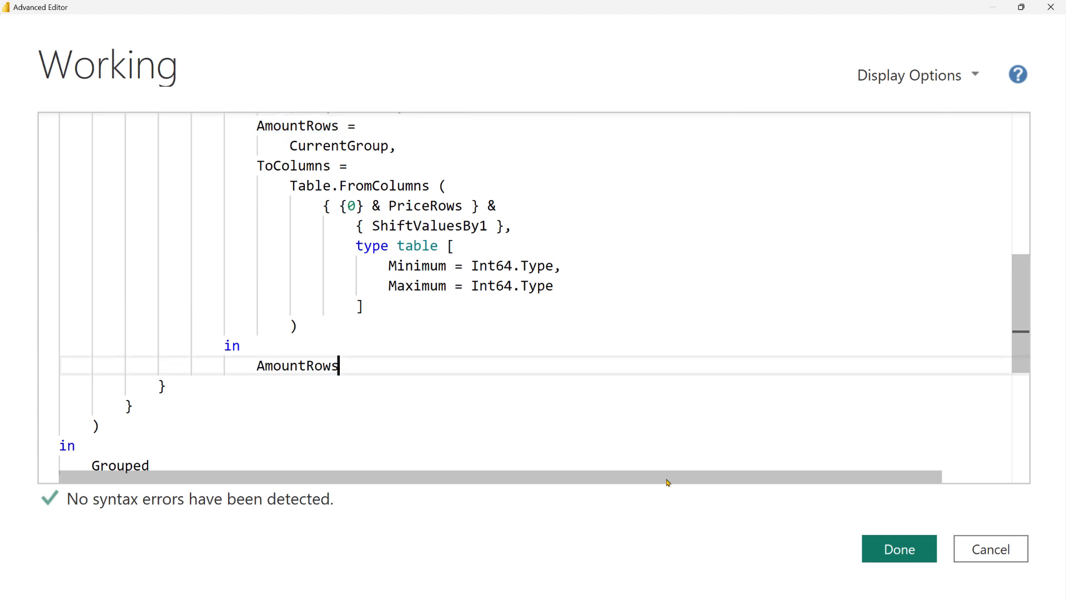
left_click(899, 548)
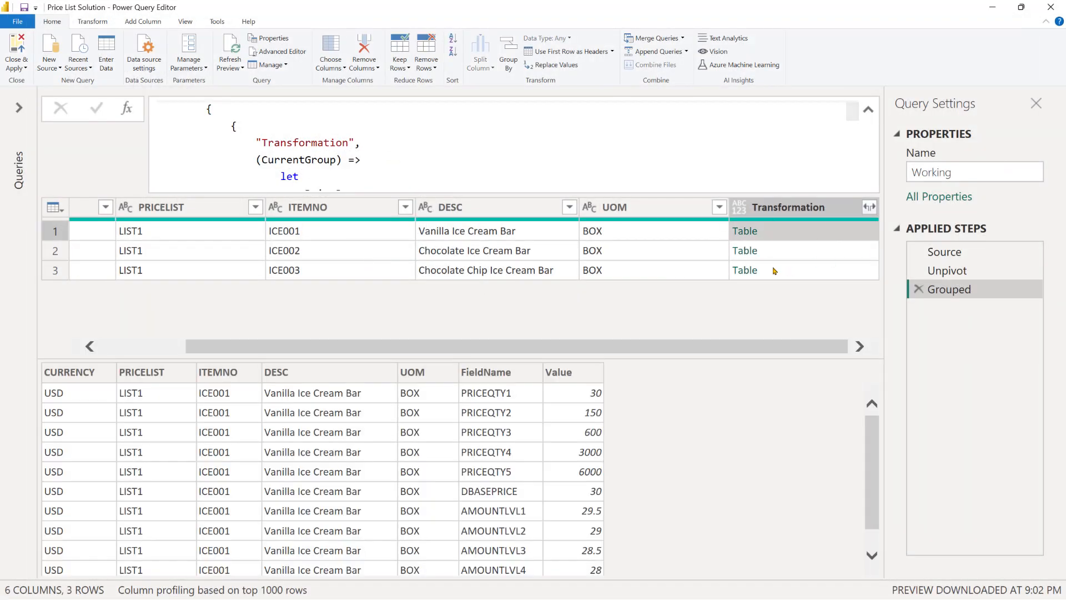
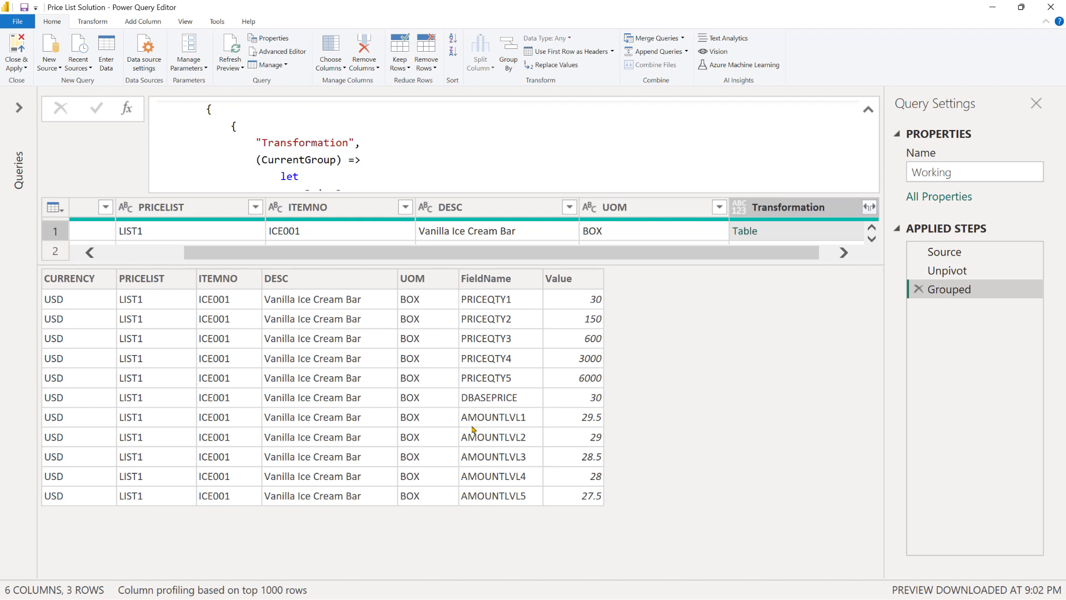
Reopen the query's full code and start a Table.SelectRows ( call in AmountRows, with CurrentGroup on its own line as first argument
left_click(282, 52)
left_click(521, 300)
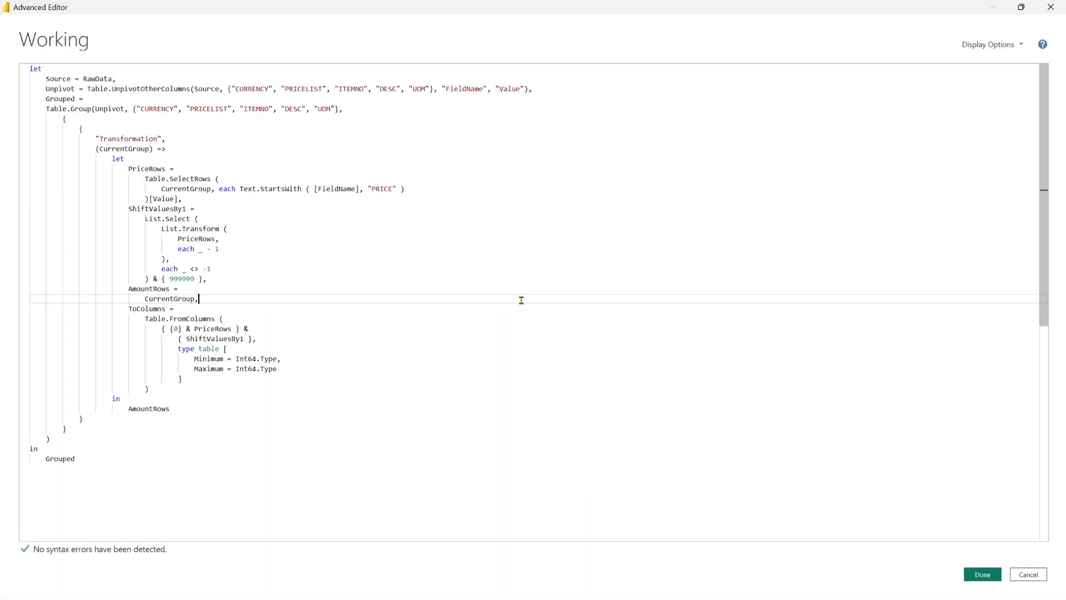
scroll(521, 299, "up", 5)
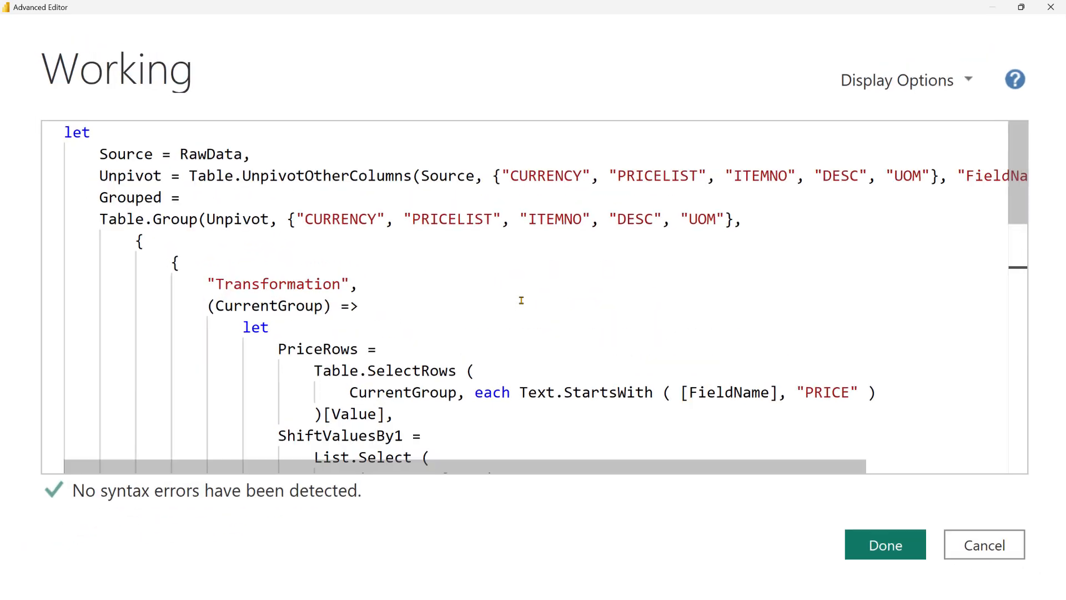
scroll(520, 300, "down", 5)
double_click(314, 291)
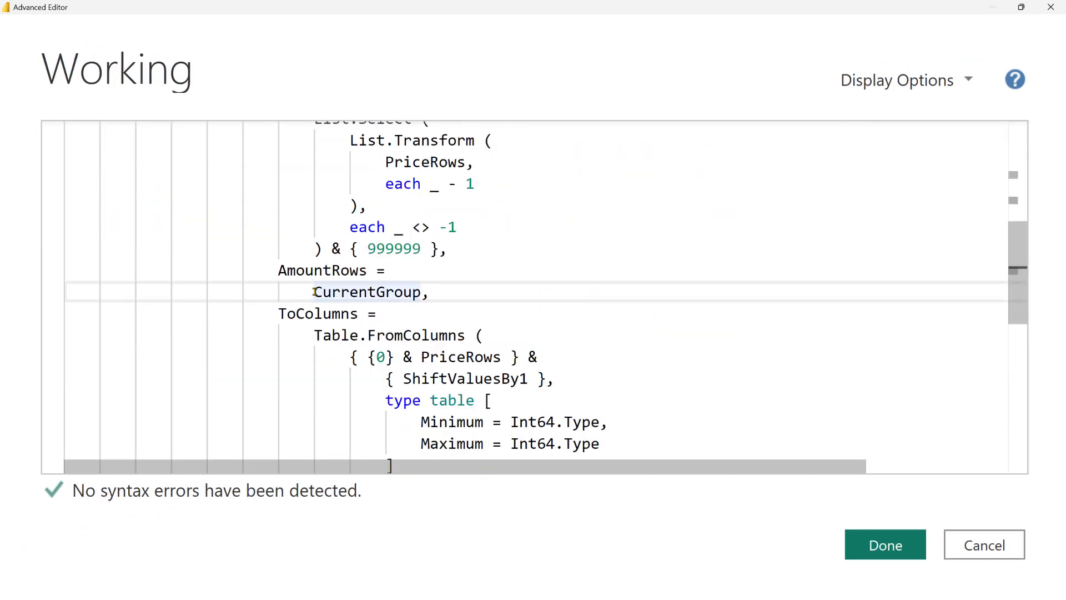
type("Table.Sele")
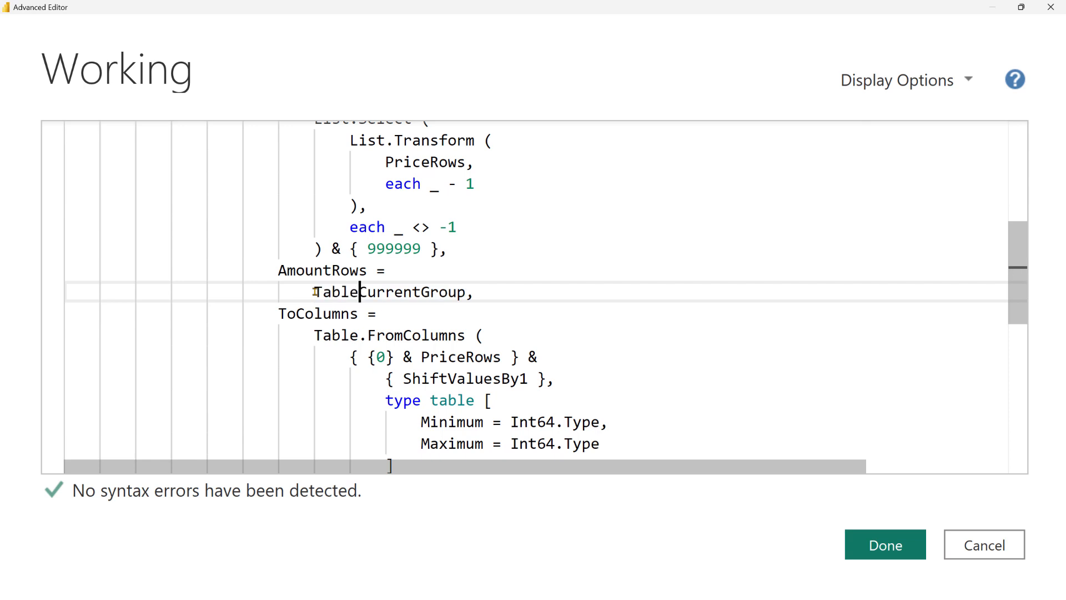
type("ctRow")
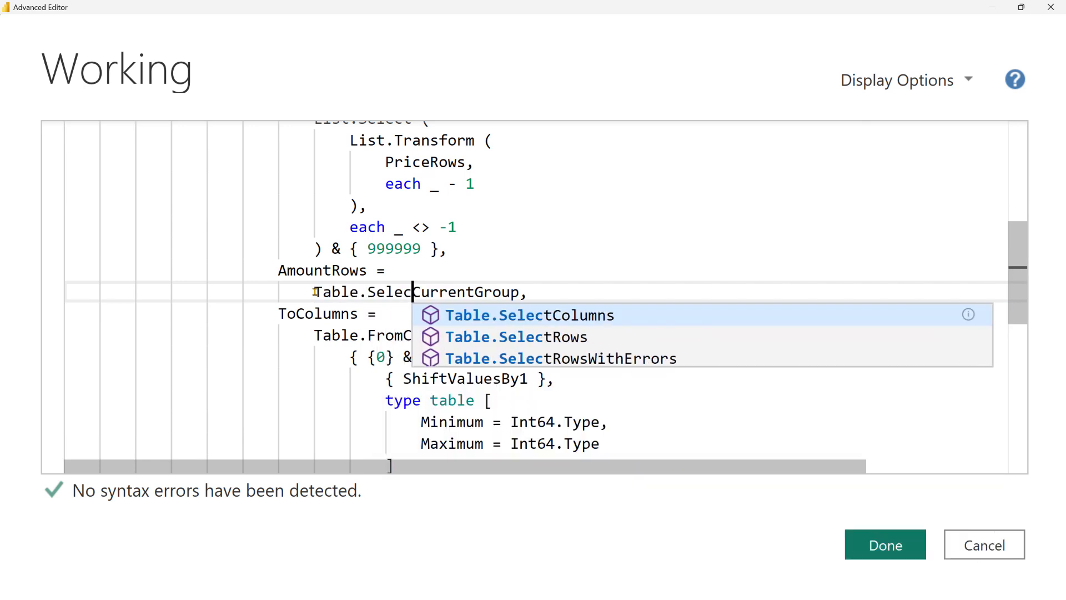
type("s (")
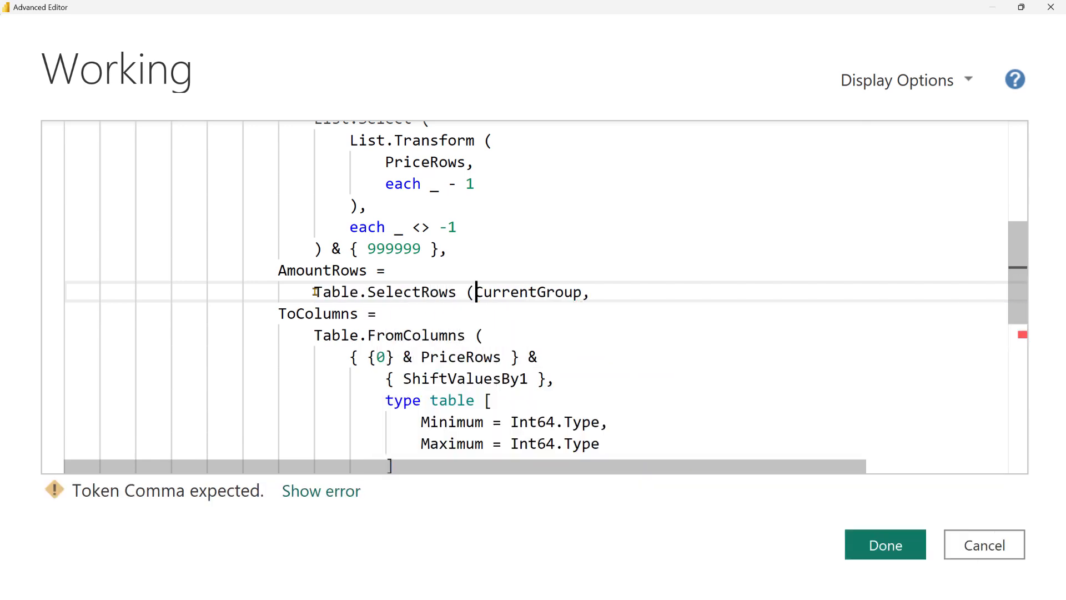
key("Return")
left_click_drag(354, 315, 459, 314)
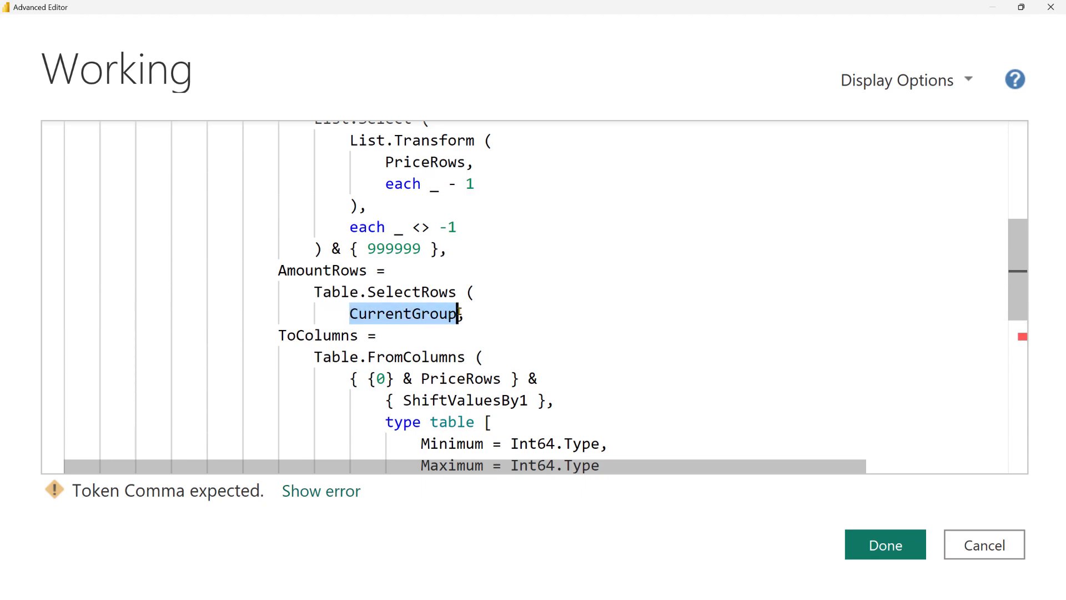
Give AmountRows' Table.SelectRows the condition each Text.StartsWith ( [FieldName], "DBASE" ), on a new line after CurrentGroup
left_click(484, 314)
key("Return")
type("eac")
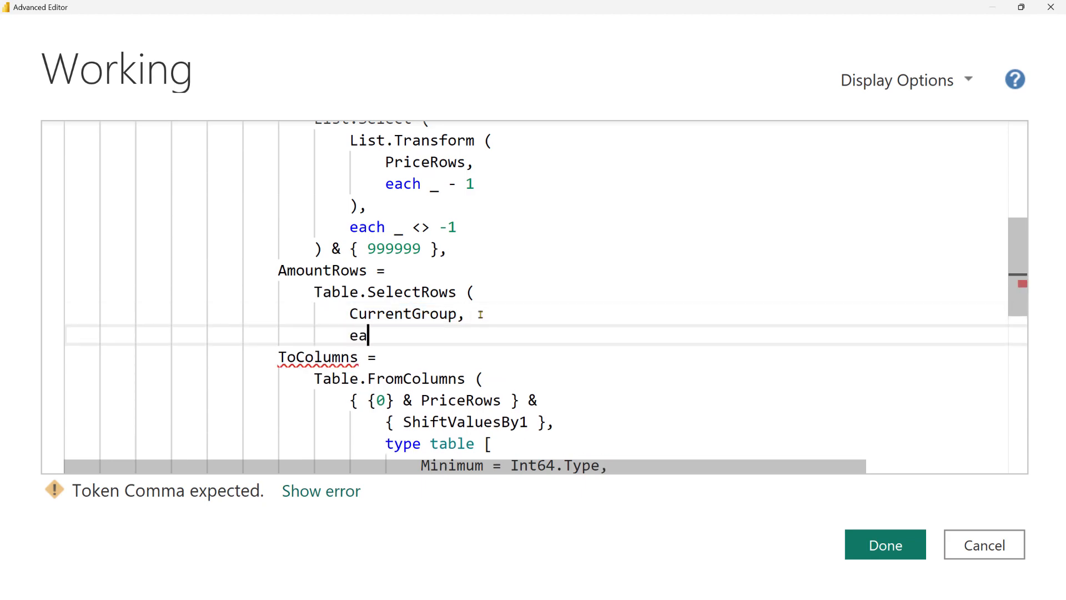
type("h Ta")
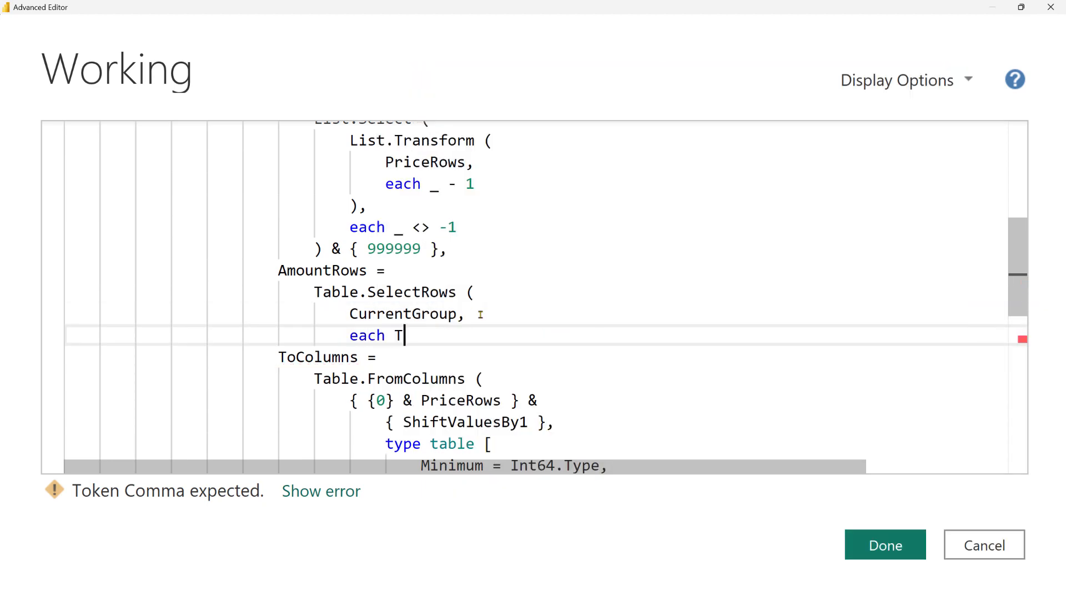
key("BackSpace")
type("ext.")
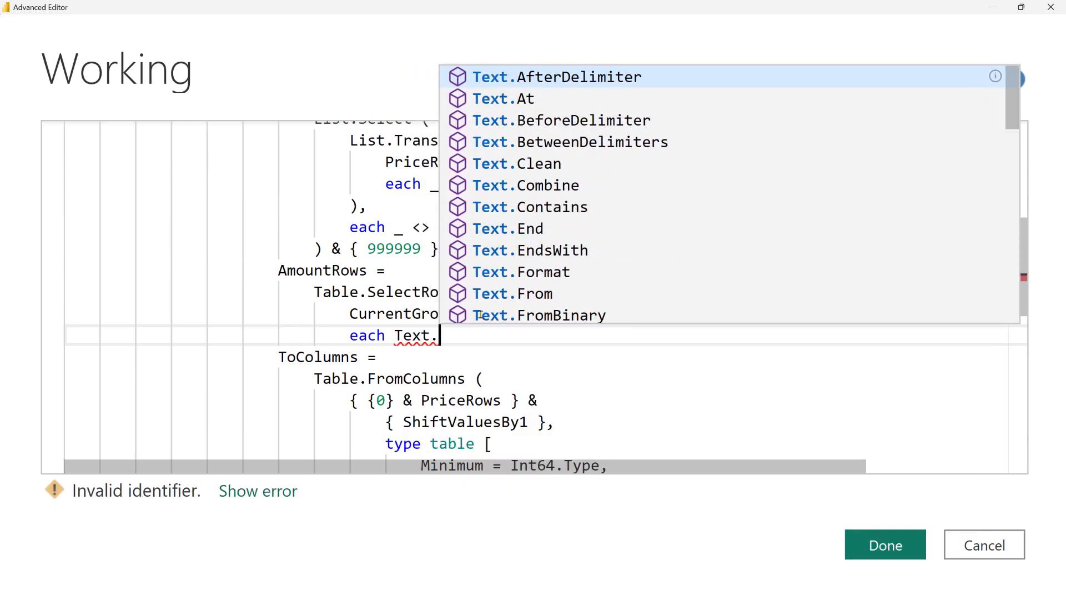
type("StartsWith")
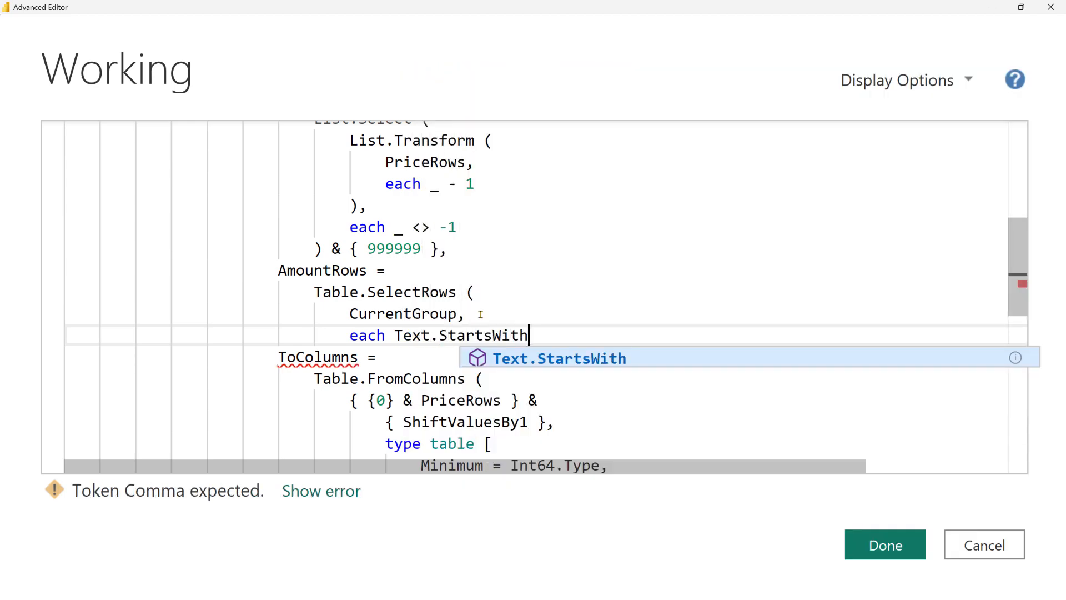
type(" ( [FieldName], ")
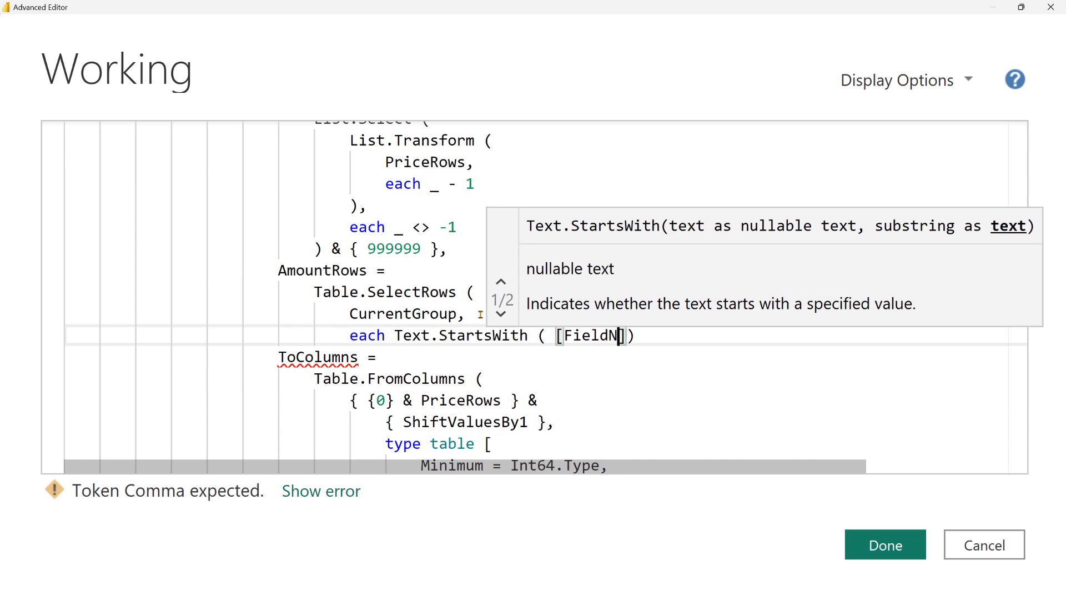
type("\"")
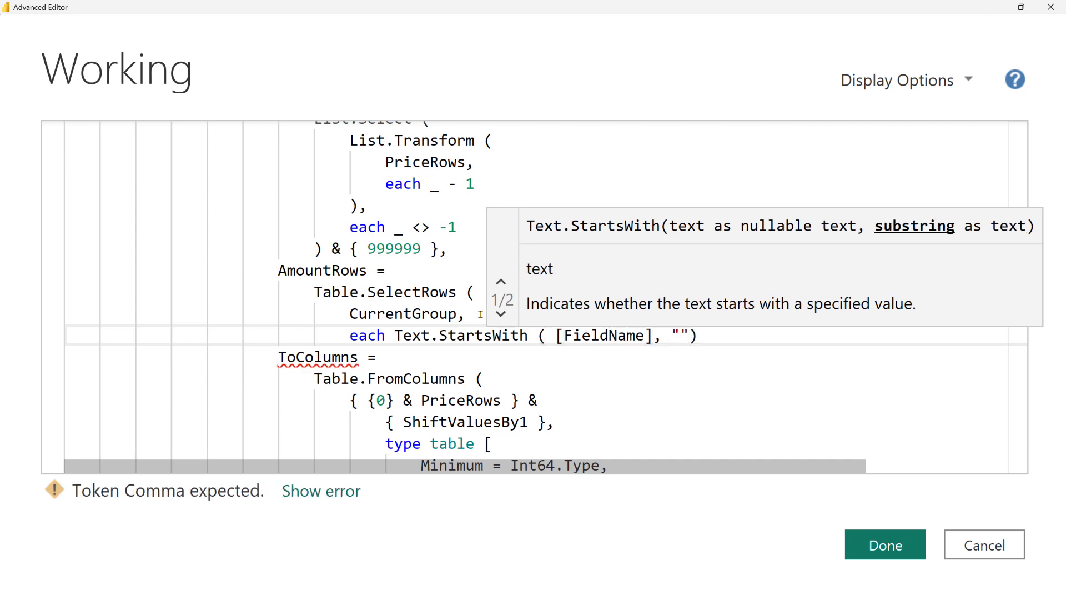
type("DBASE\" )")
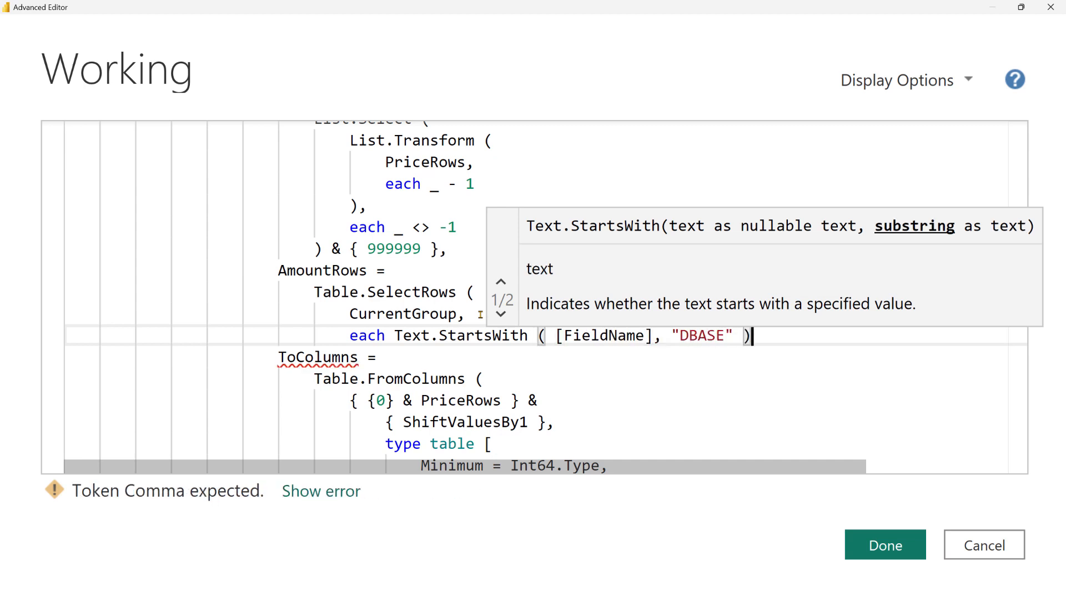
Extend the condition with or, followed by Text.StartsWith ( [FieldName], "AMOU" ) on its own line
type(" Oracle.Database")
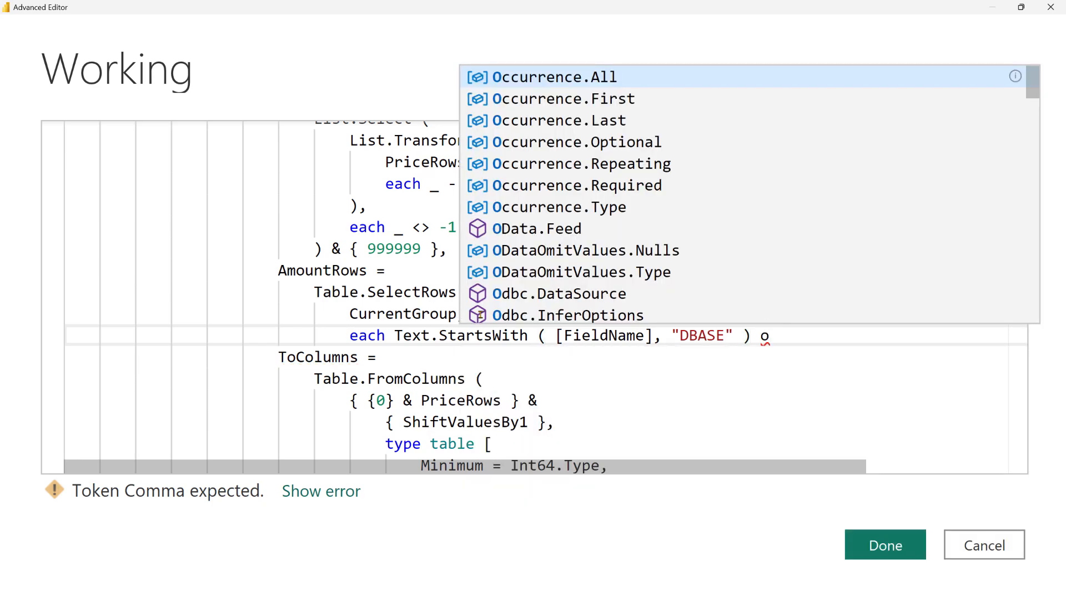
key("ctrl+z")
key("Return")
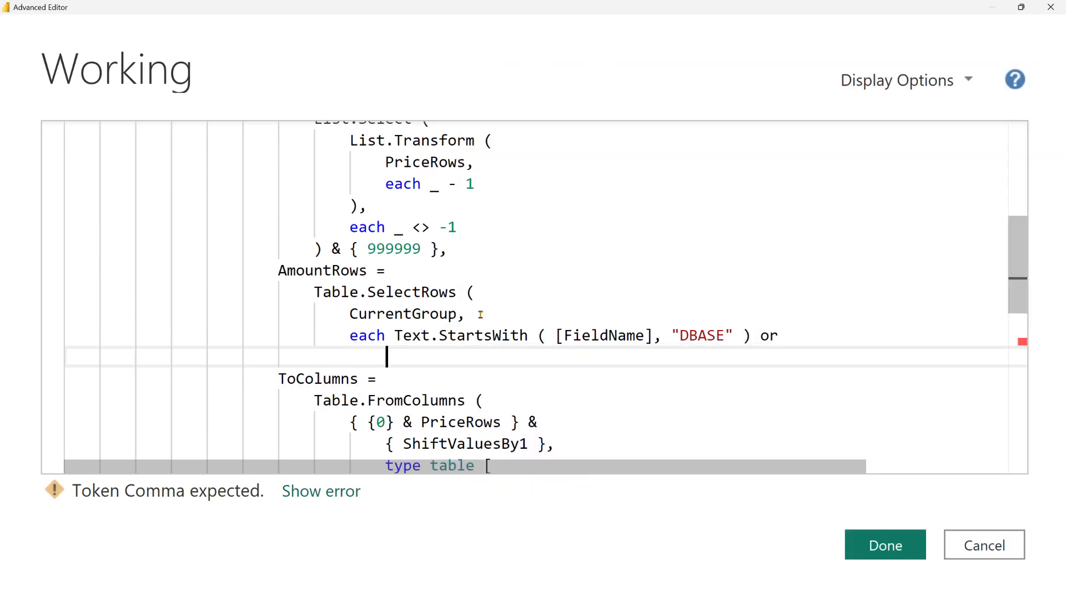
type("Text.Sta")
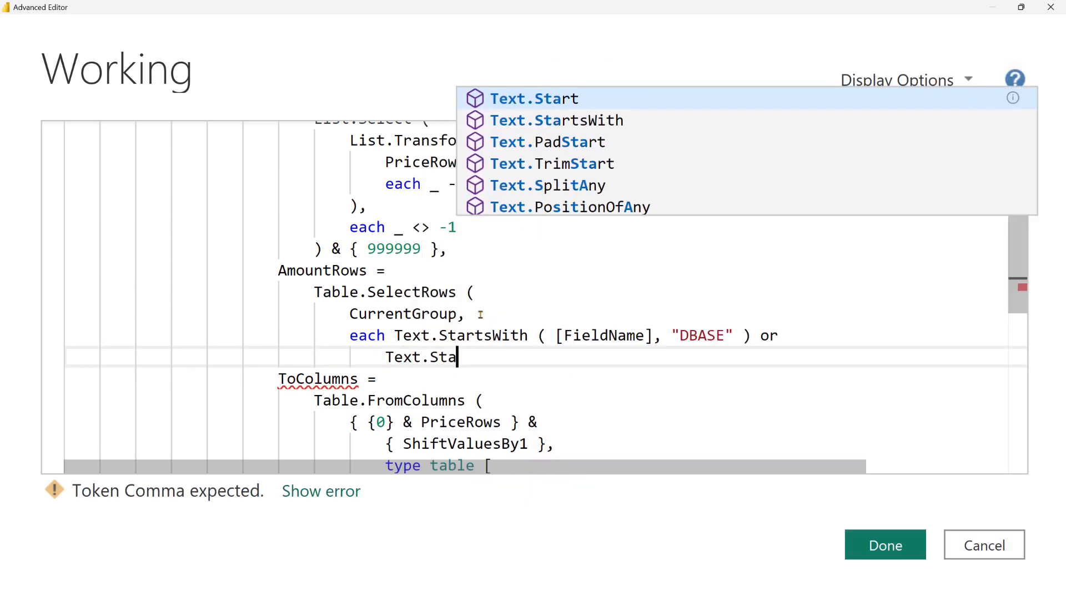
type("rtsWith ( [Fi")
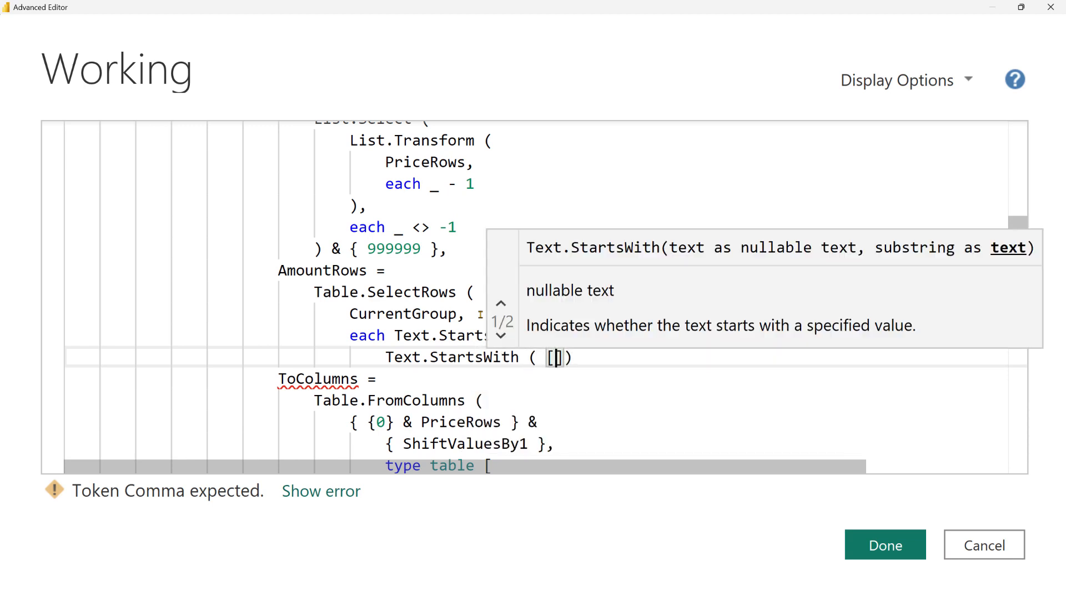
type("eldName], ")
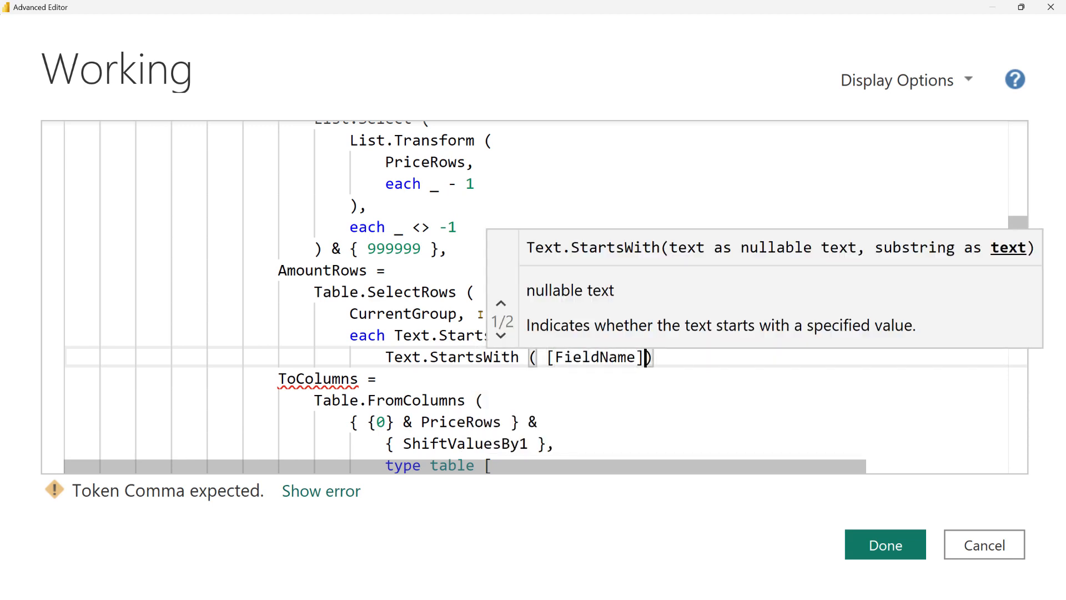
type("\"Amou")
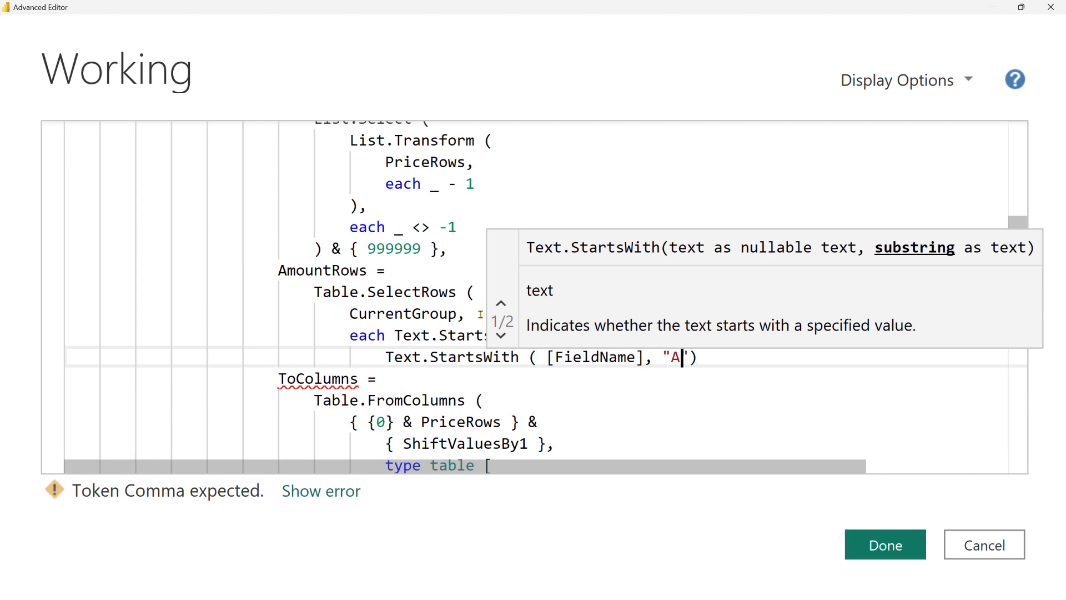
key("BackSpace")
key("BackSpace")
key("BackSpace")
type("MOU\"")
key("End")
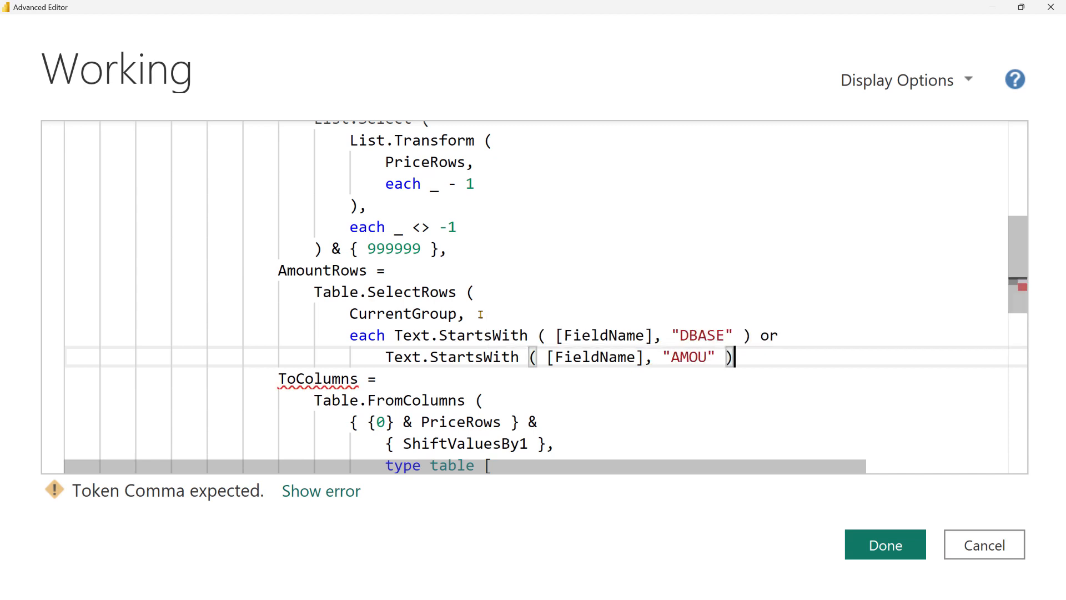
Close the Table.SelectRows call of AmountRows with a parenthesis and comma, and apply the code
key("Return")
type(")")
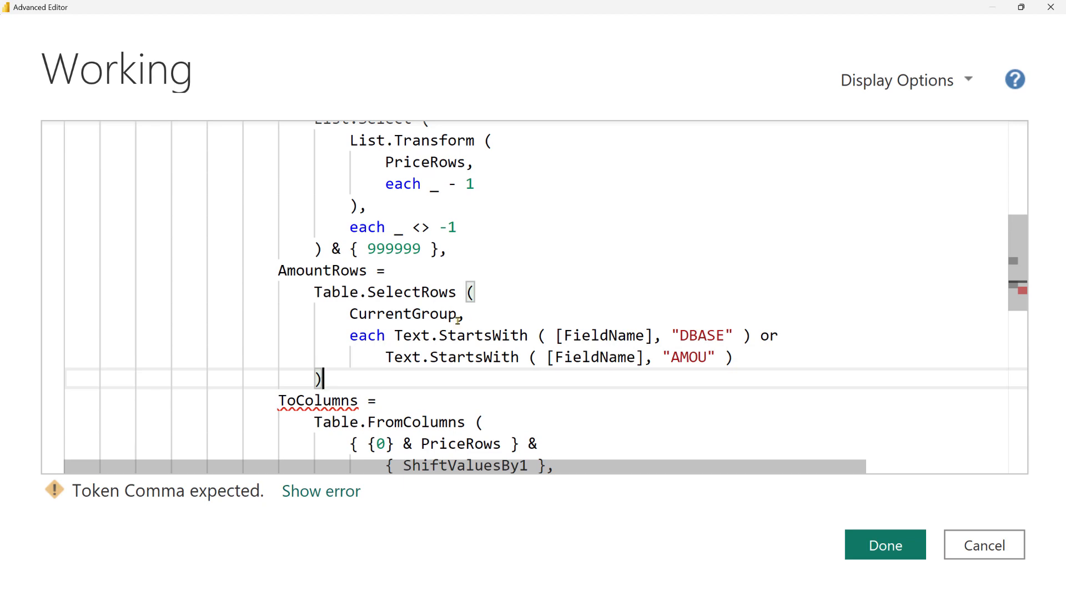
type(",")
double_click(324, 272)
scroll(369, 289, "down", 5)
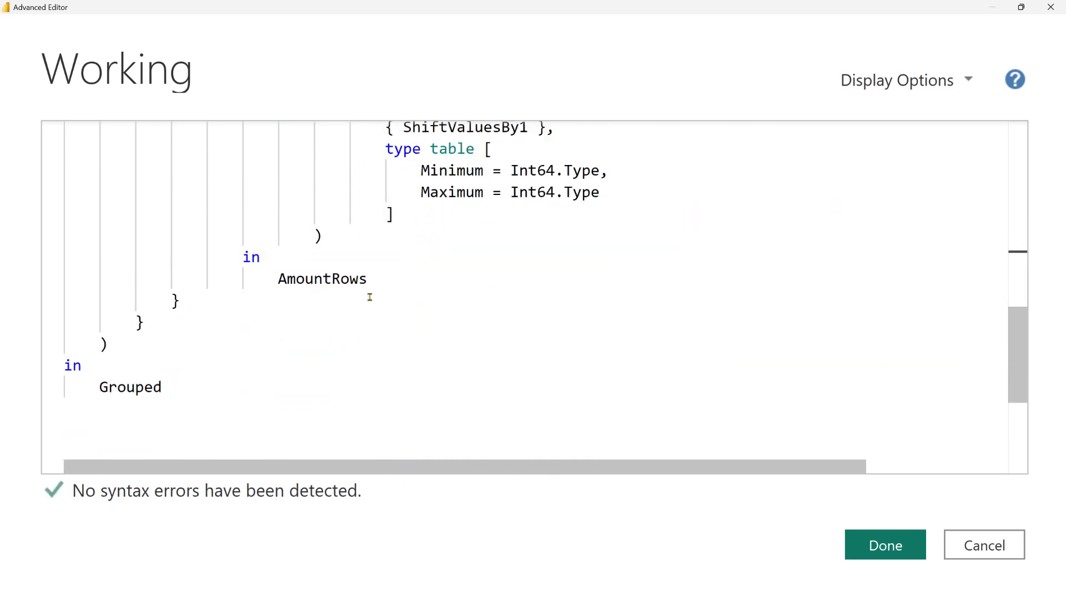
left_click(885, 544)
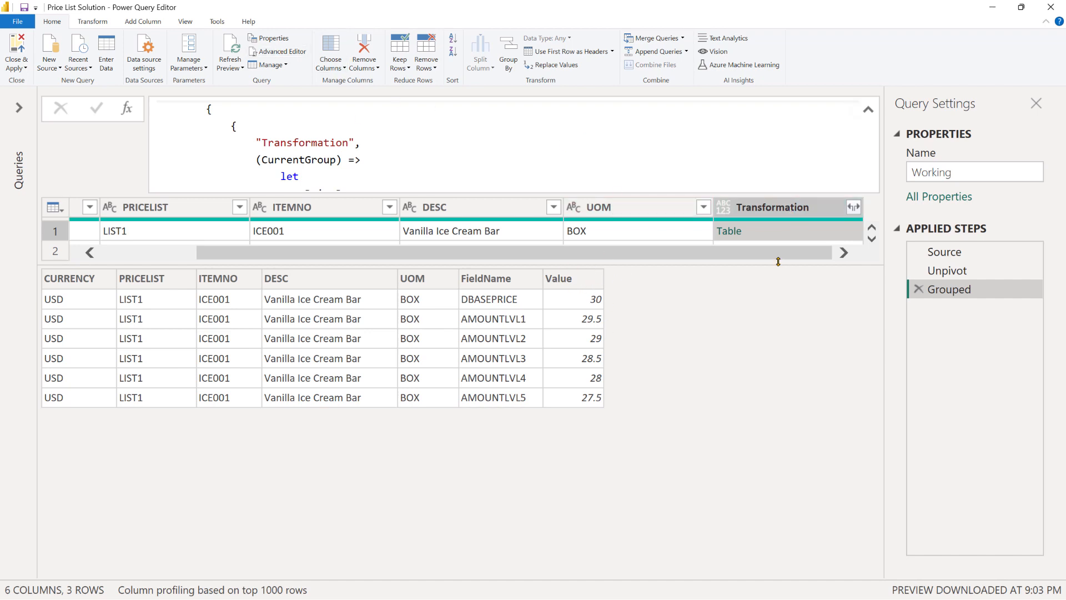
Give the grouped rows more room above the preview and inspect the Transformation tables of ICE002 and ICE003
left_click_drag(778, 265, 782, 348)
left_click(794, 251)
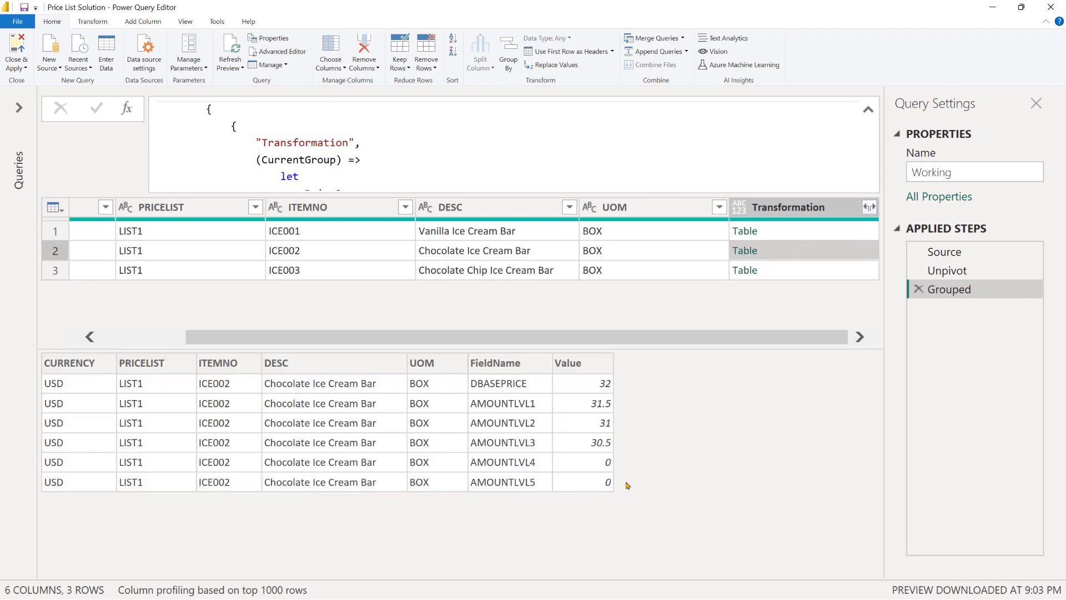
left_click(796, 270)
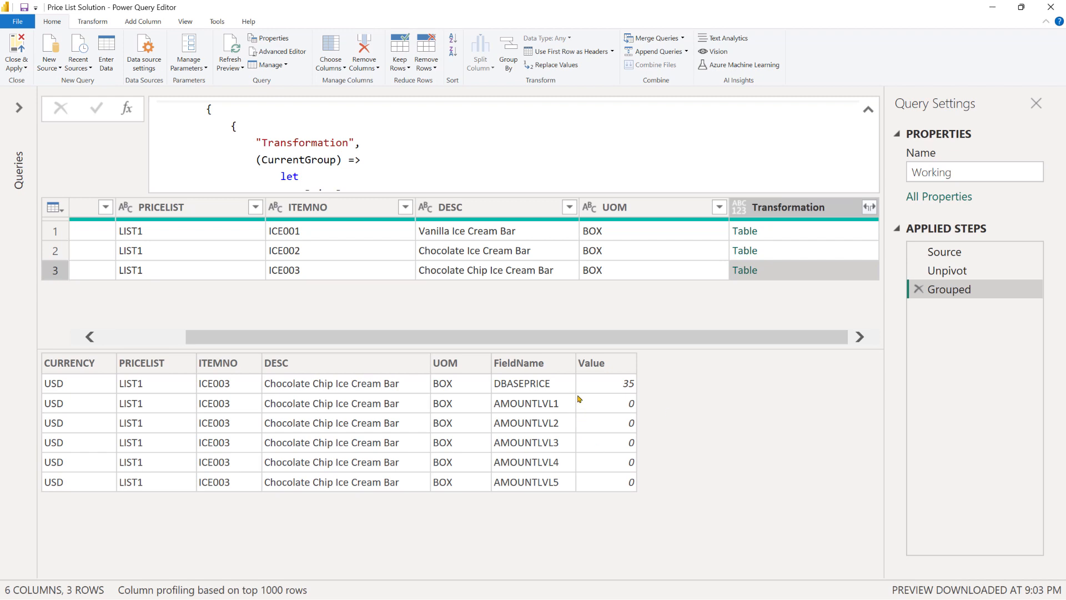
Reopen the query's full code and review the two Text.StartsWith conditions for "DBASE" and "AMOU" in AmountRows
left_click(280, 51)
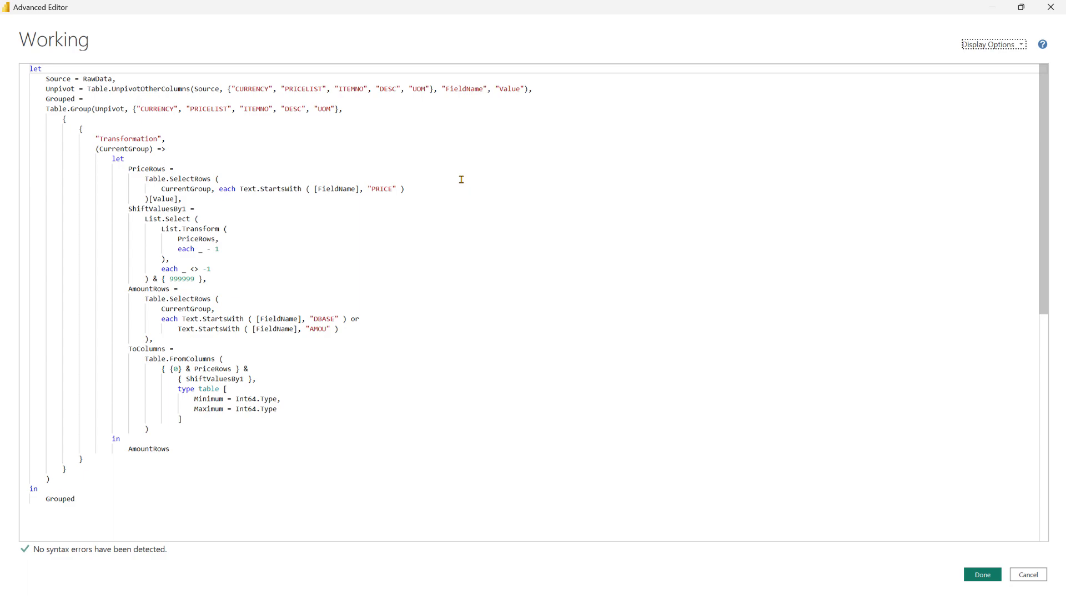
scroll(462, 179, "up", 8)
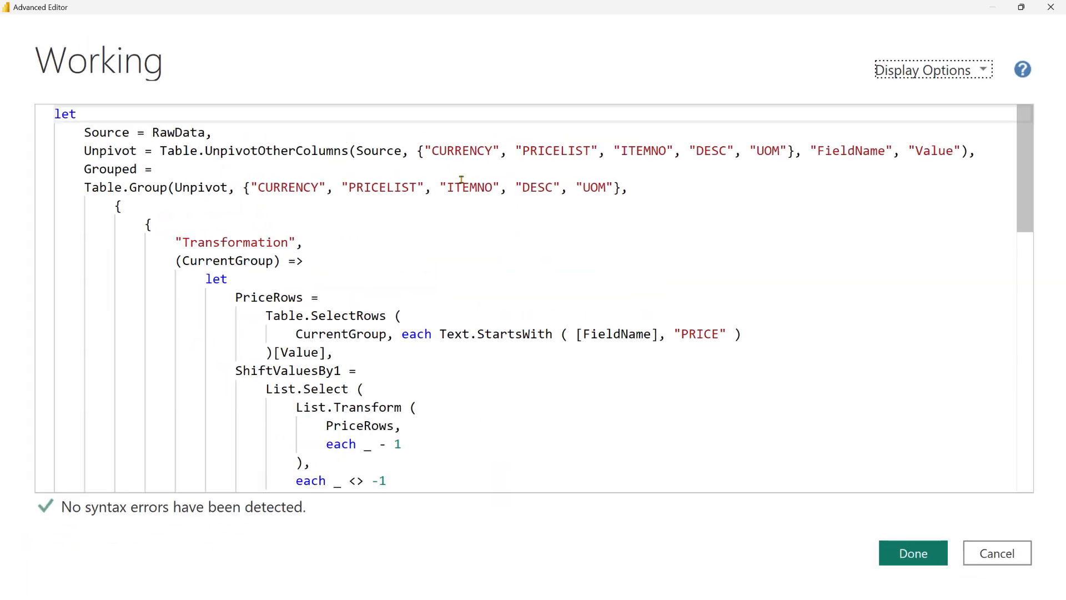
scroll(511, 212, "down", 6)
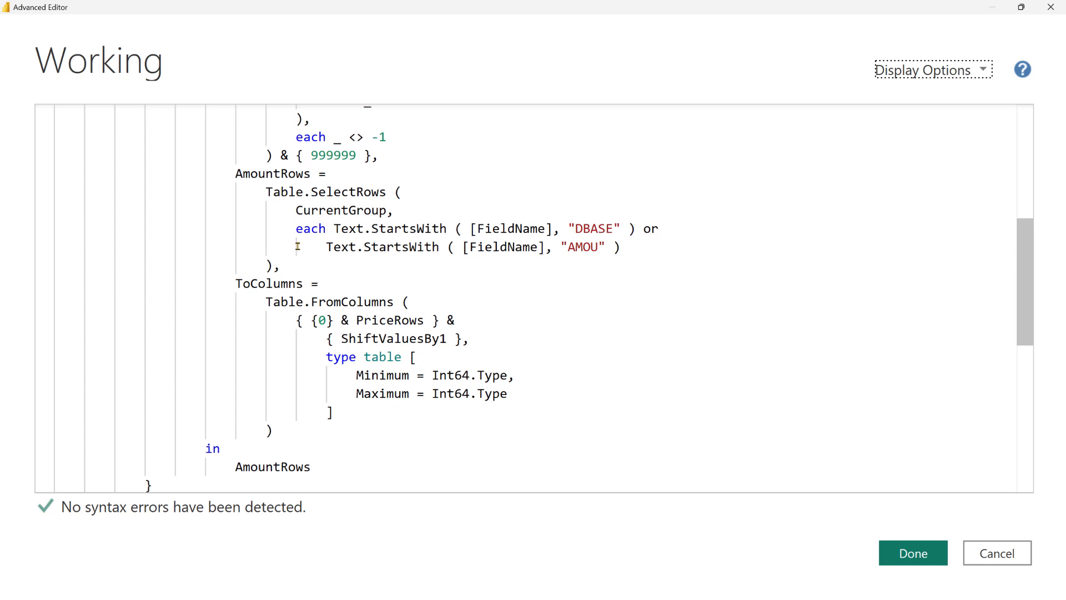
left_click(336, 228)
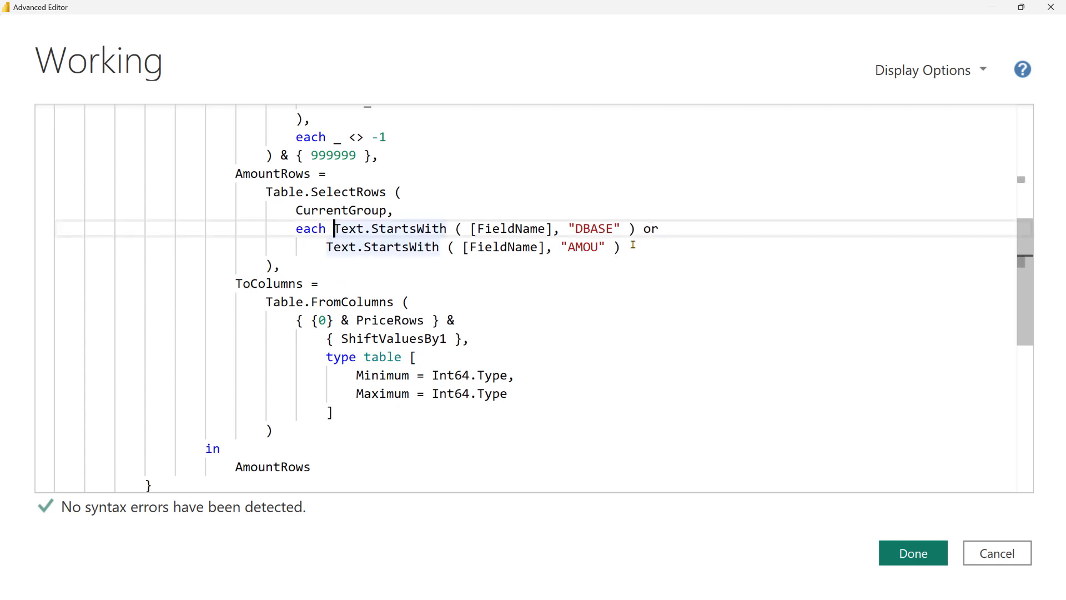
left_click_drag(633, 244, 330, 228)
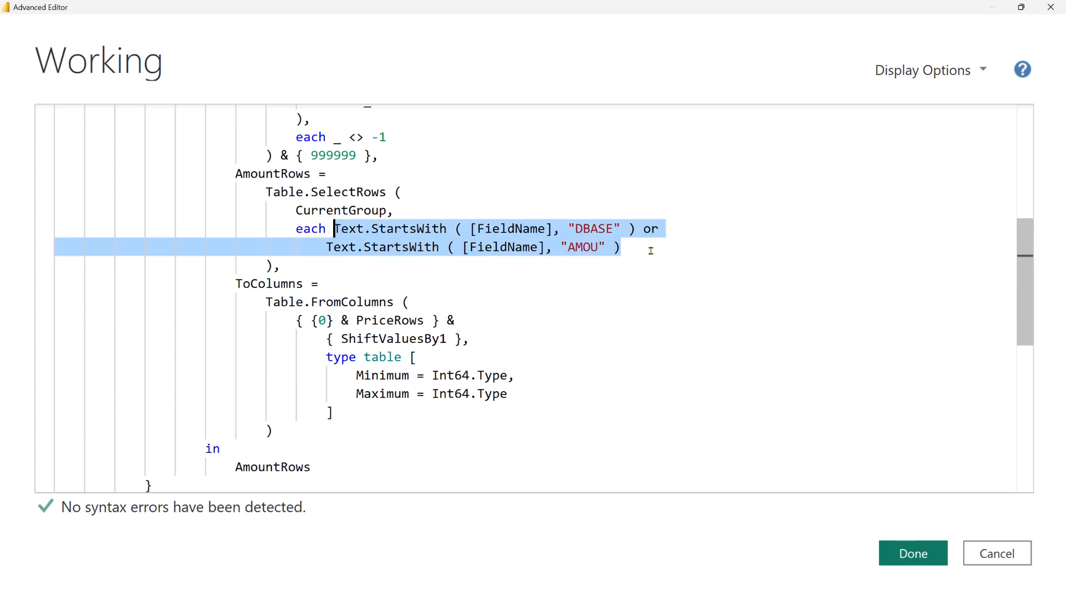
left_click(601, 241)
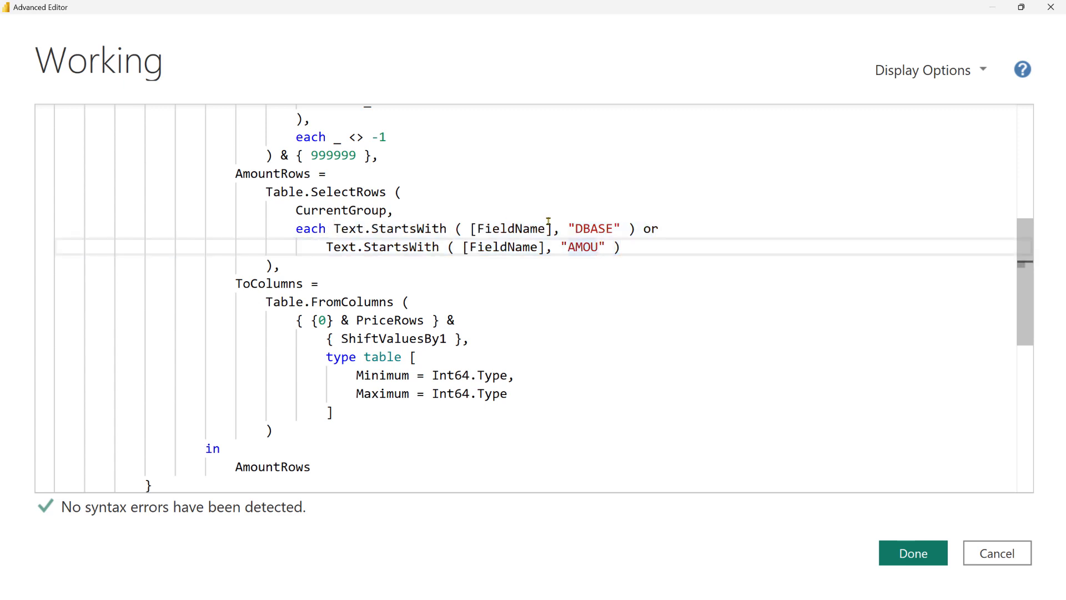
left_click_drag(568, 228, 619, 229)
left_click_drag(560, 246, 614, 247)
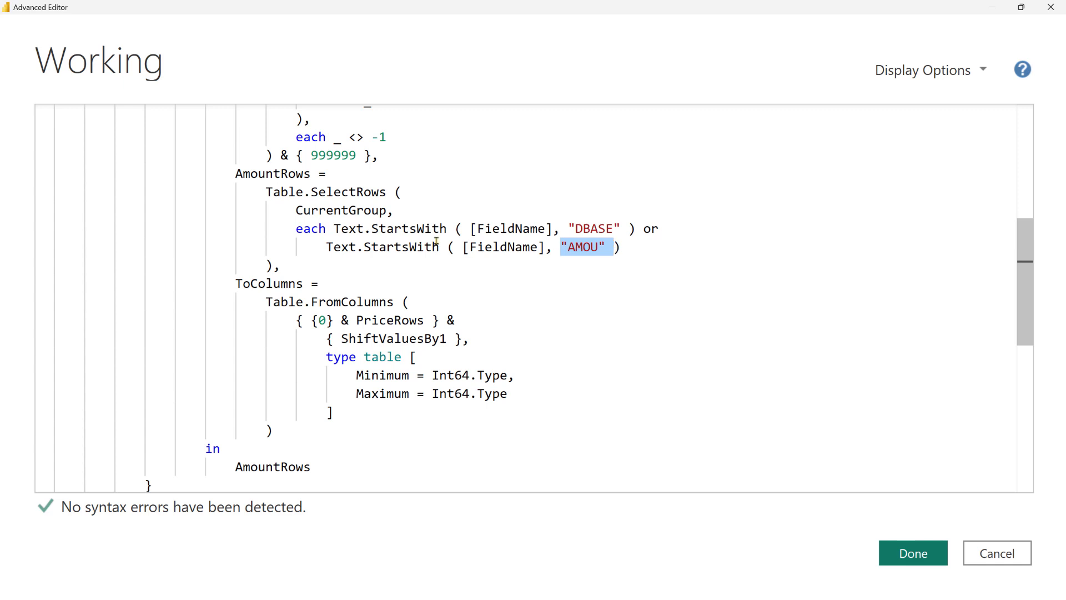
left_click_drag(569, 228, 622, 228)
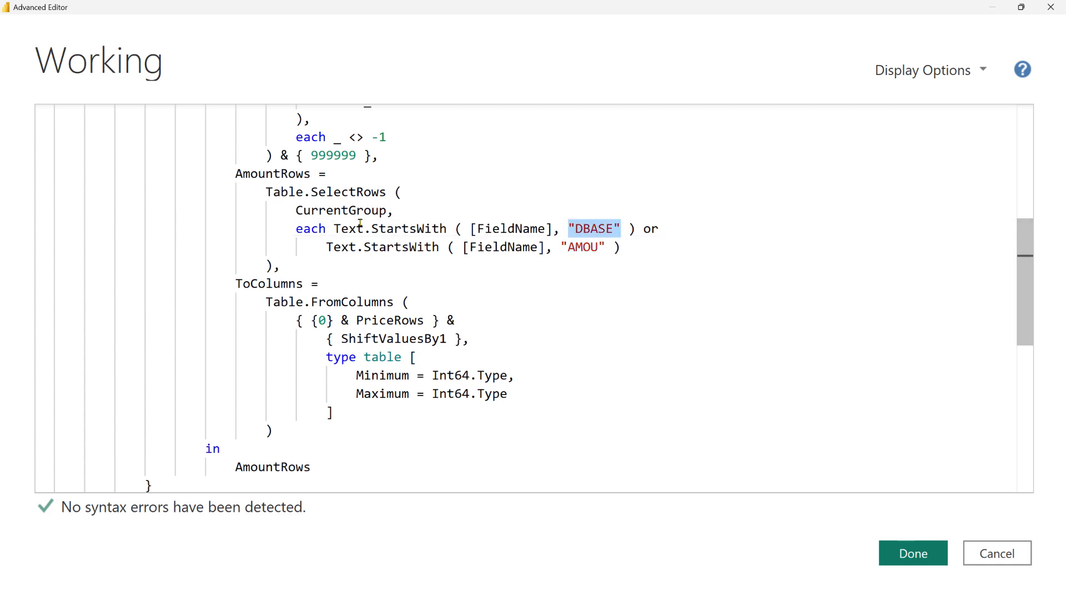
Enclose both Text.StartsWith conditions in one pair of parentheses after each, with every condition indented on its own line
left_click(338, 222)
type("(")
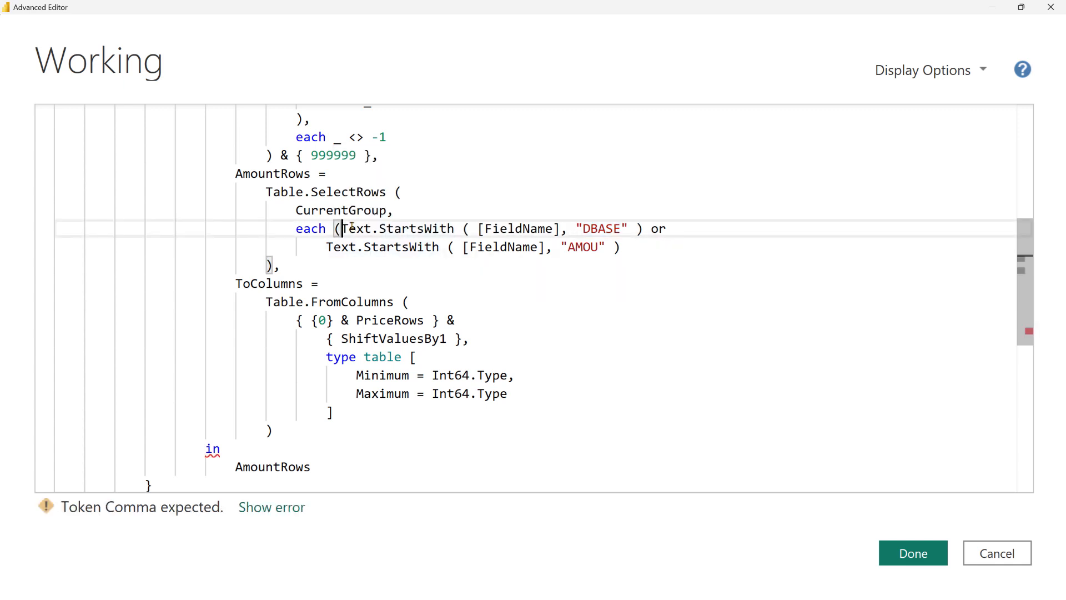
key("Return")
key("Tab")
key("Down")
key("Home")
key("Tab")
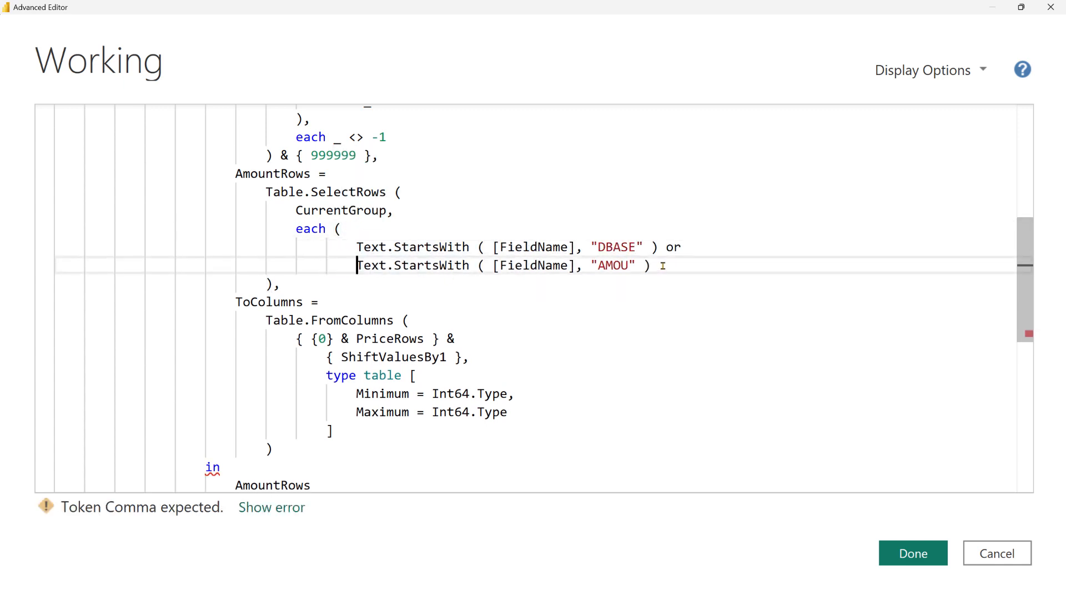
left_click(652, 265)
key("Return")
type(")")
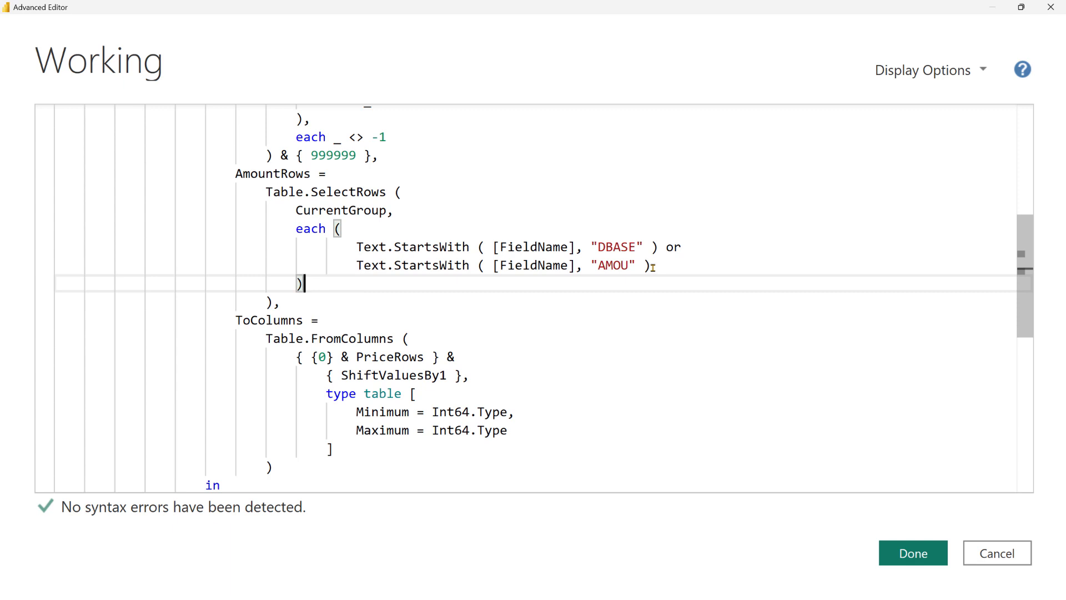
Add and [Value] <> 0 after the parenthesised conditions, and check the applied result in ICE002's Transformation table
type(" and ")
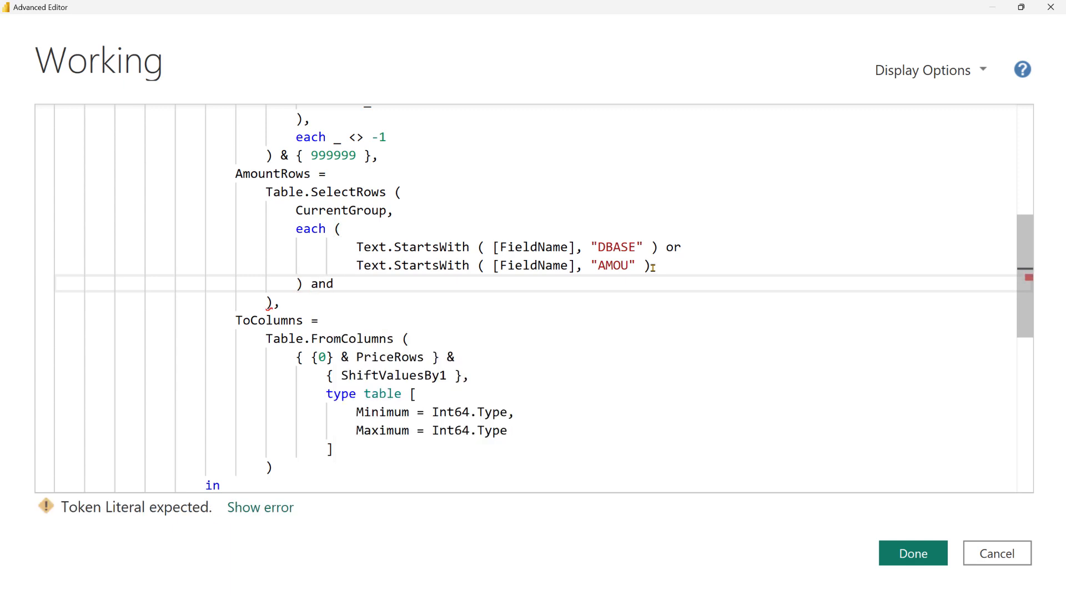
type("[Value] <> 0")
left_click(905, 559)
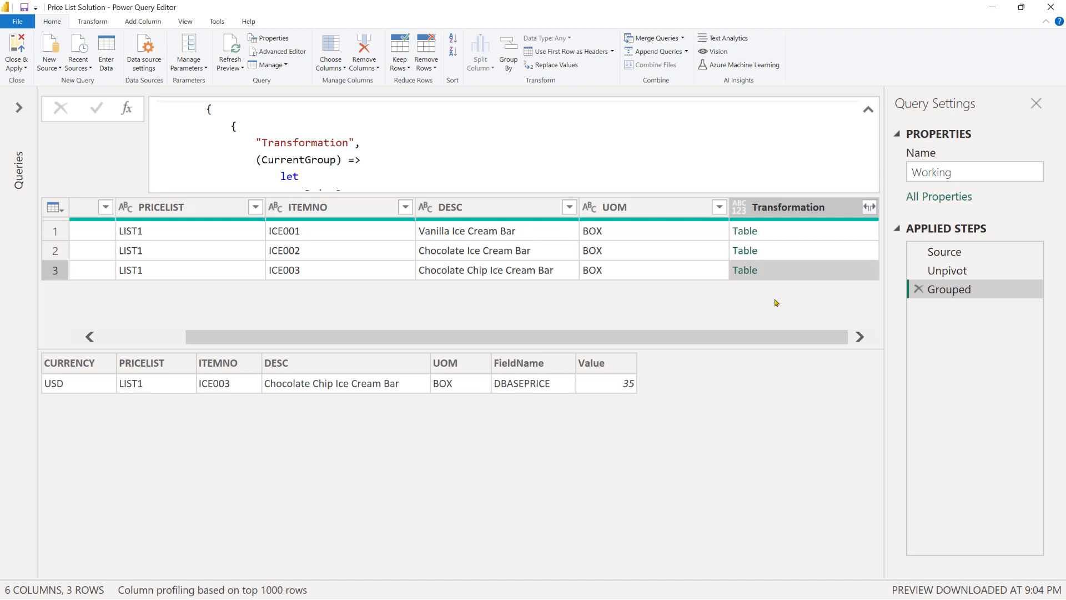
left_click(809, 254)
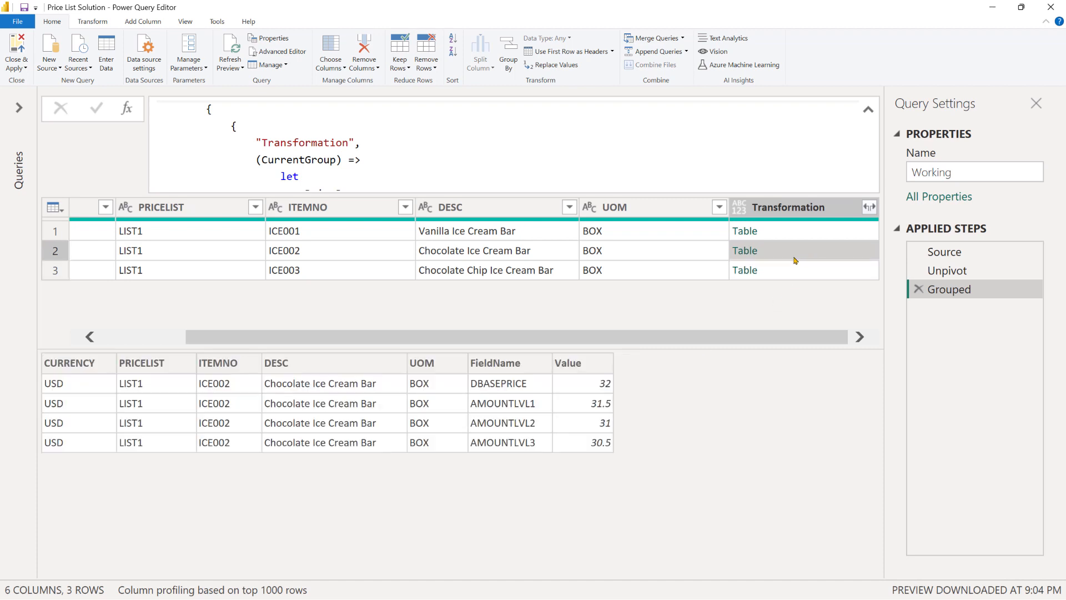
Reopen the query's full code, append [Value] to the AmountRows Table.SelectRows expression, and apply the change
left_click(278, 51)
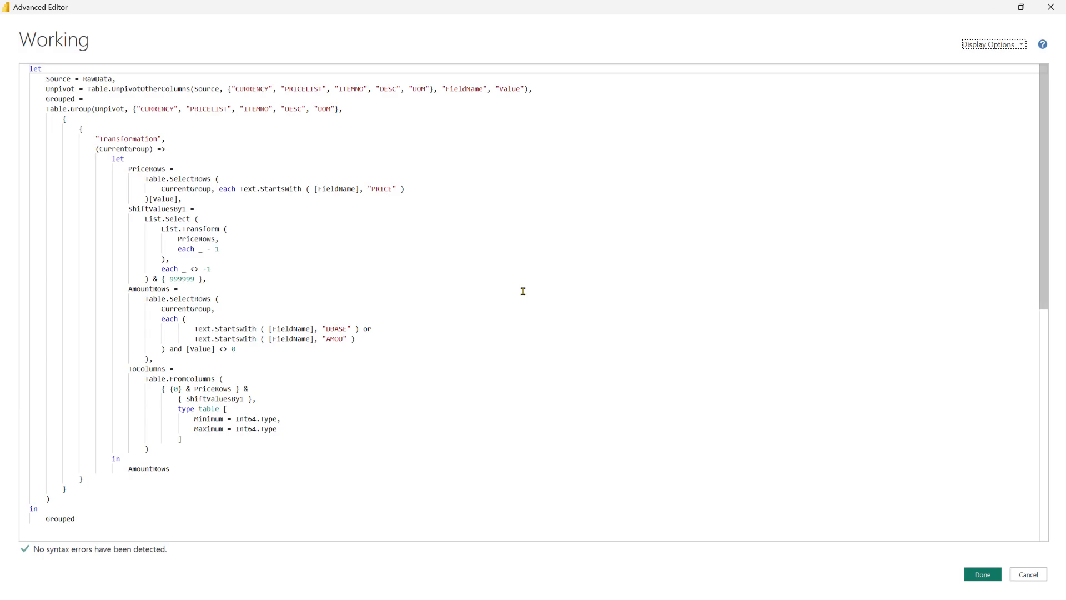
key("ctrl+shift+plus")
key("ctrl+shift+plus")
key("ctrl+shift+plus")
key("ctrl+shift+plus")
key("ctrl+shift+plus")
key("ctrl+shift+plus")
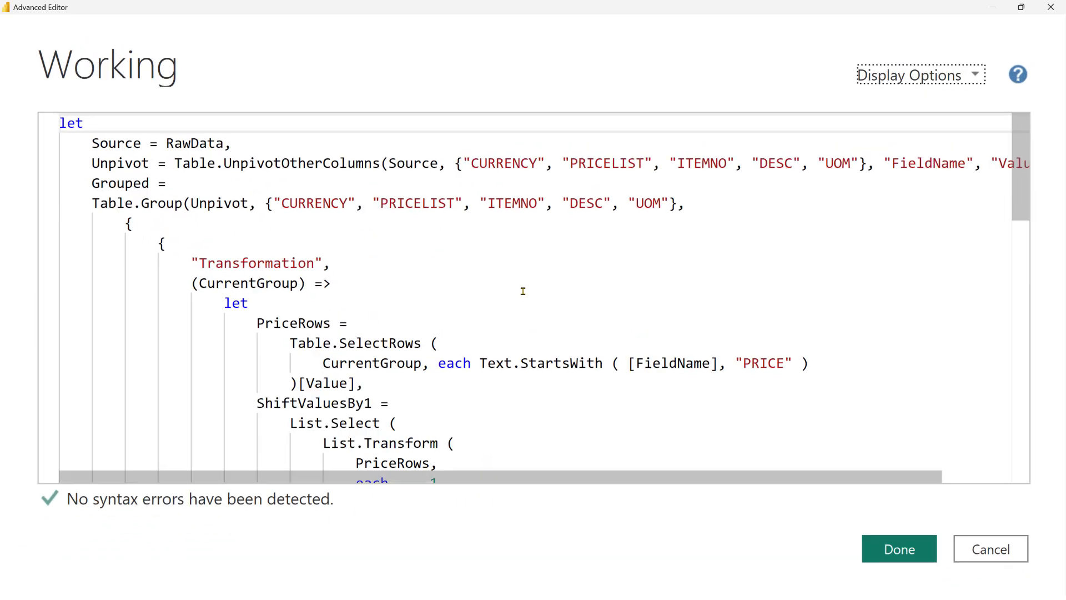
scroll(525, 300, "down", 1)
scroll(524, 300, "down", 3)
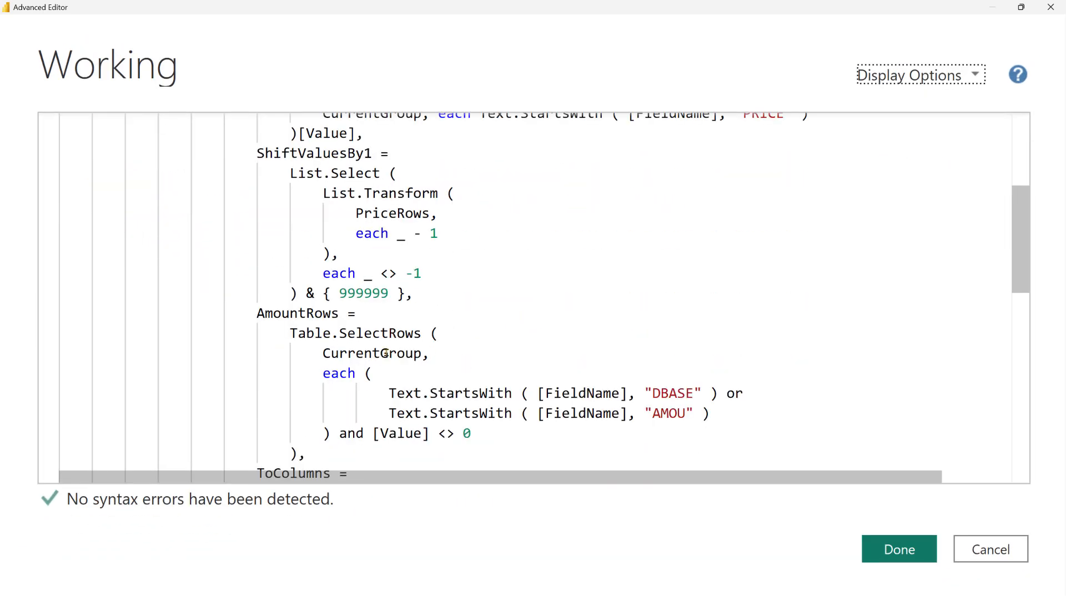
scroll(374, 354, "down", 1)
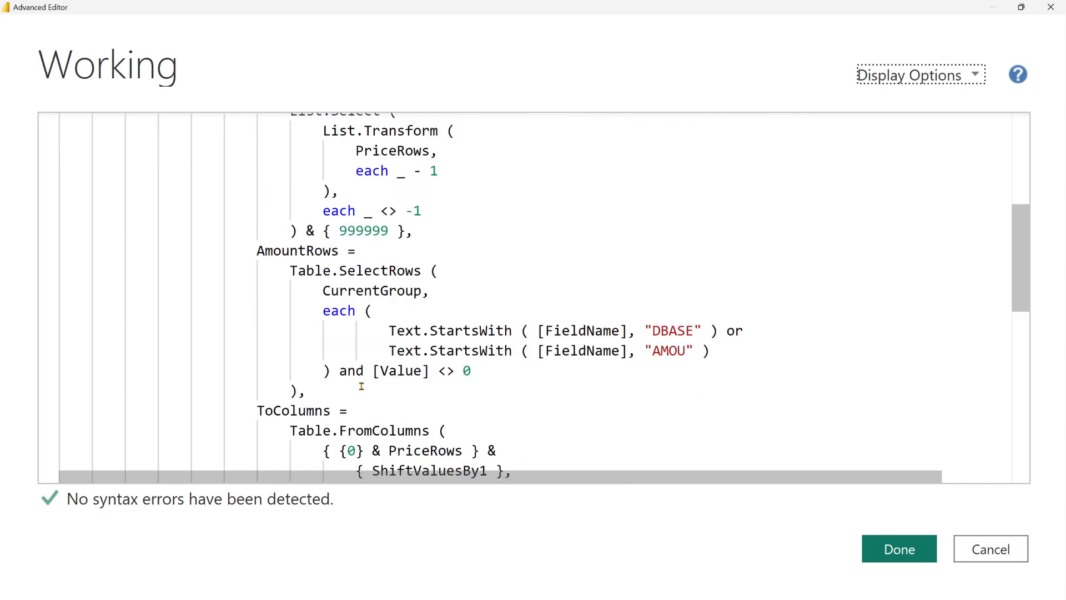
left_click(296, 392)
type("[Value")
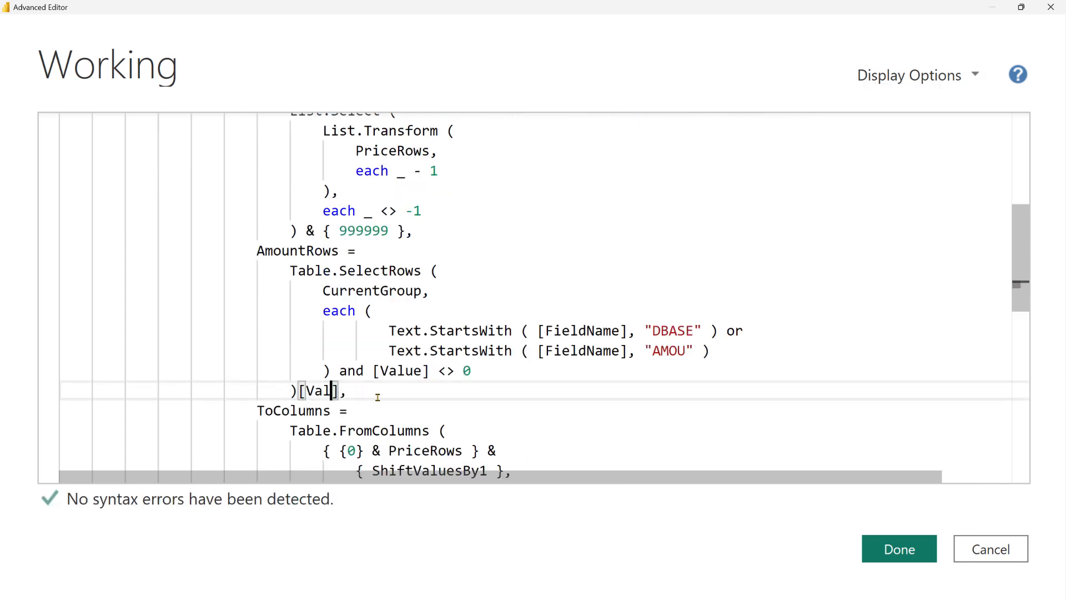
left_click(899, 549)
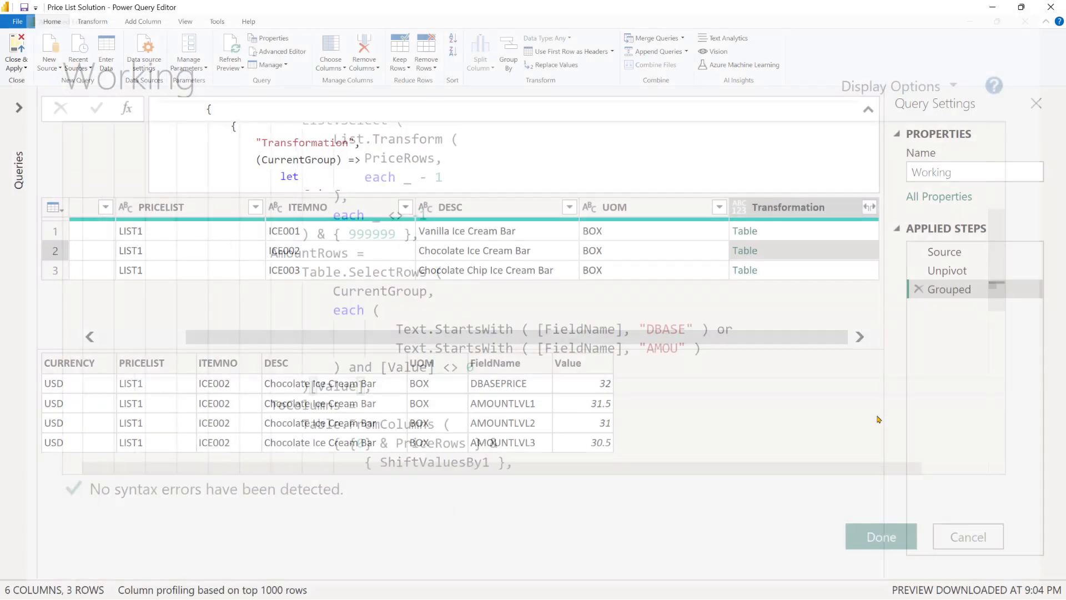
Inspect the Transformation lists of ICE001, ICE002 and ICE003
left_click(802, 238)
left_click(784, 248)
left_click(801, 272)
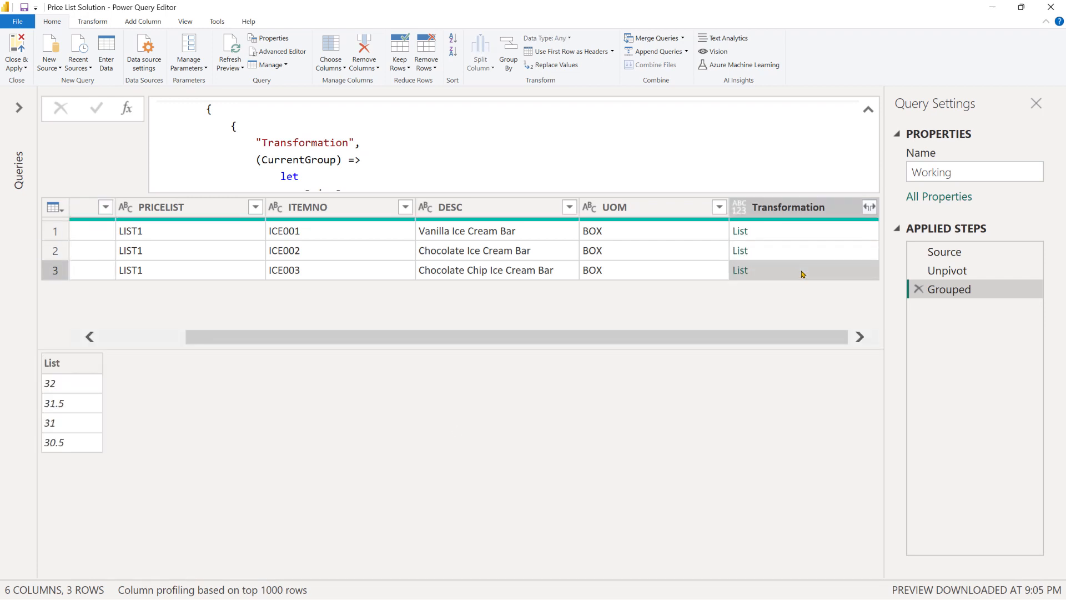
Add { AmountRows } as a third list after { ShiftValuesBy1 } in the Table.FromColumns call of ToColumns
scroll(732, 162, "down", 8)
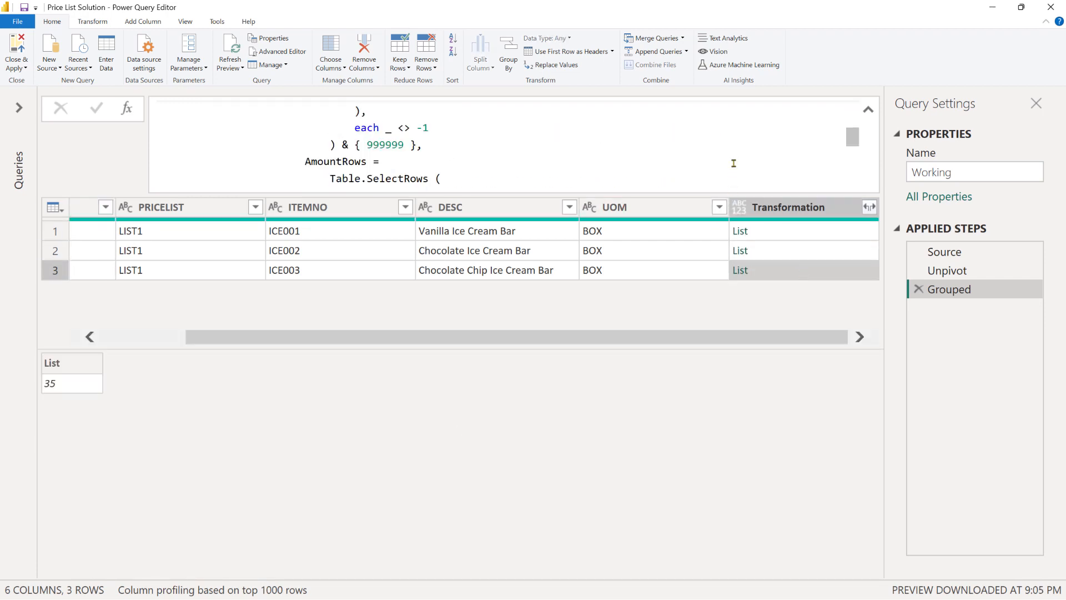
scroll(437, 172, "down", 2)
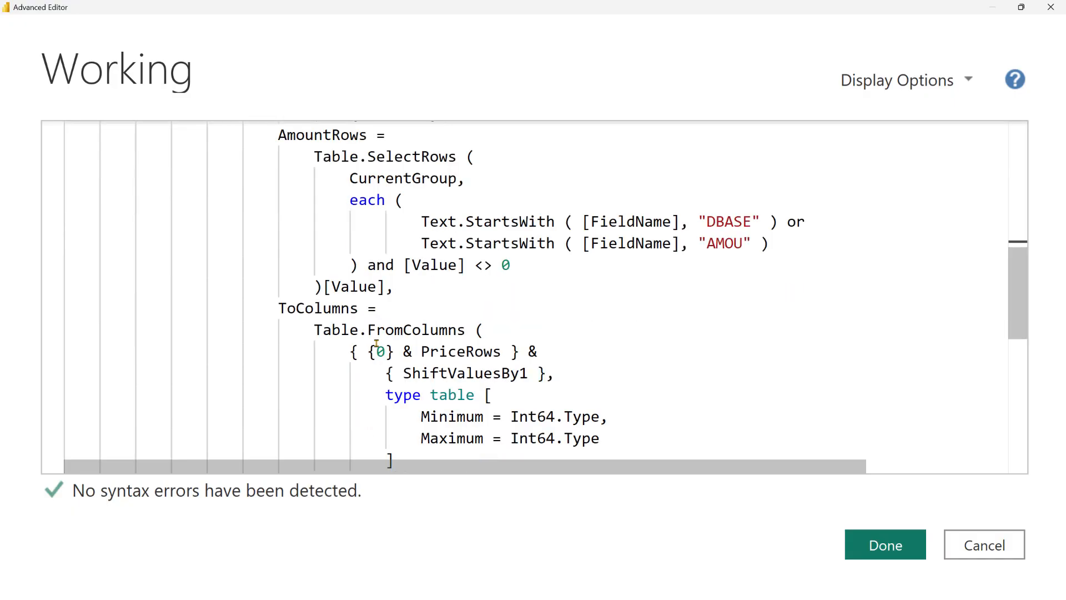
scroll(385, 341, "down", 2)
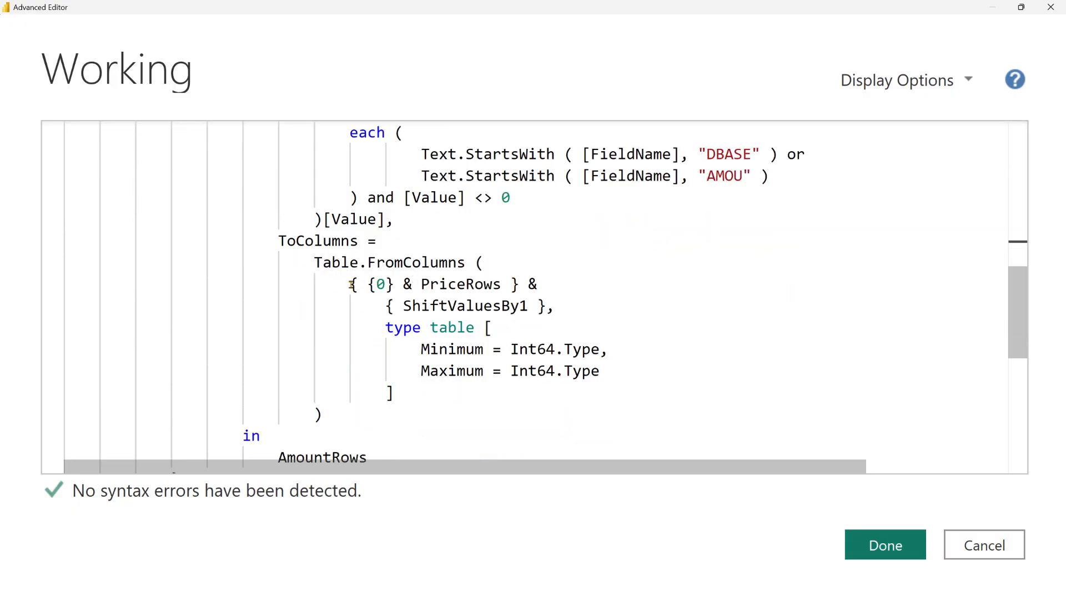
left_click(351, 285)
left_click(537, 306)
left_click(612, 314)
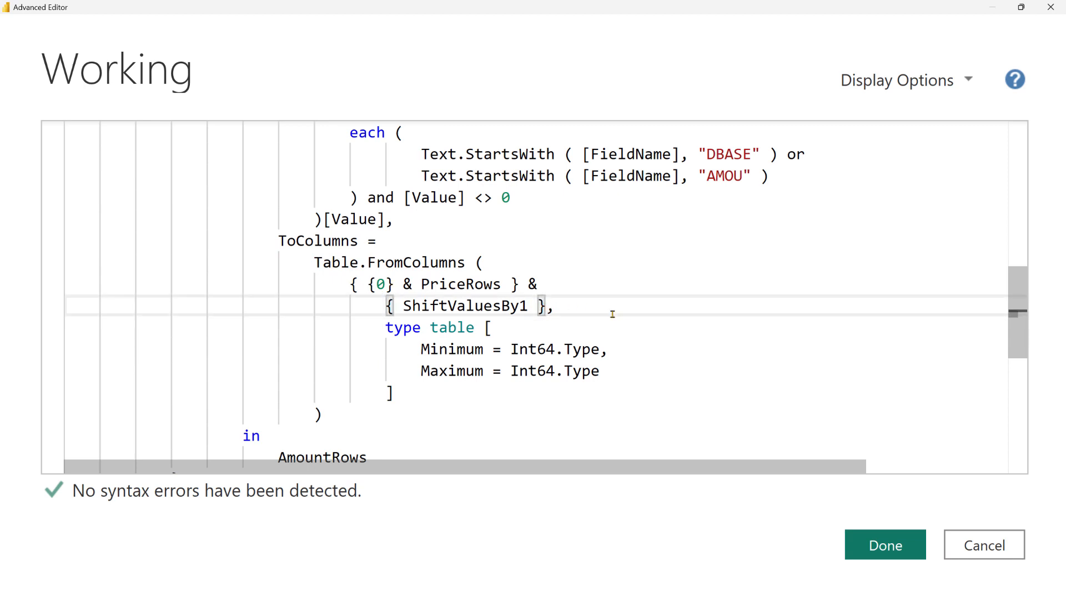
type("&")
key("Return")
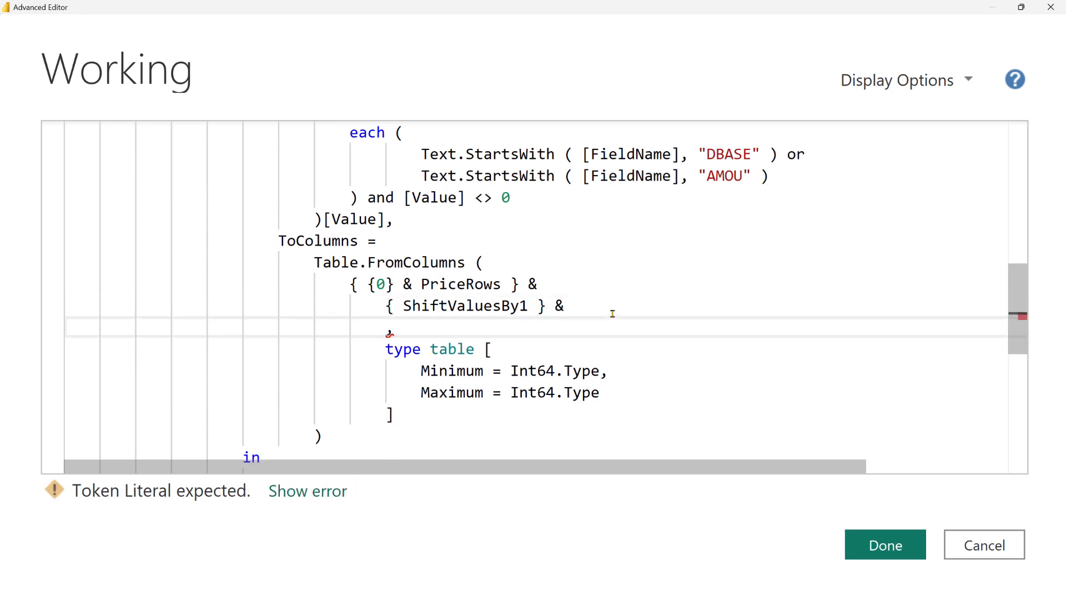
type("{ Amount")
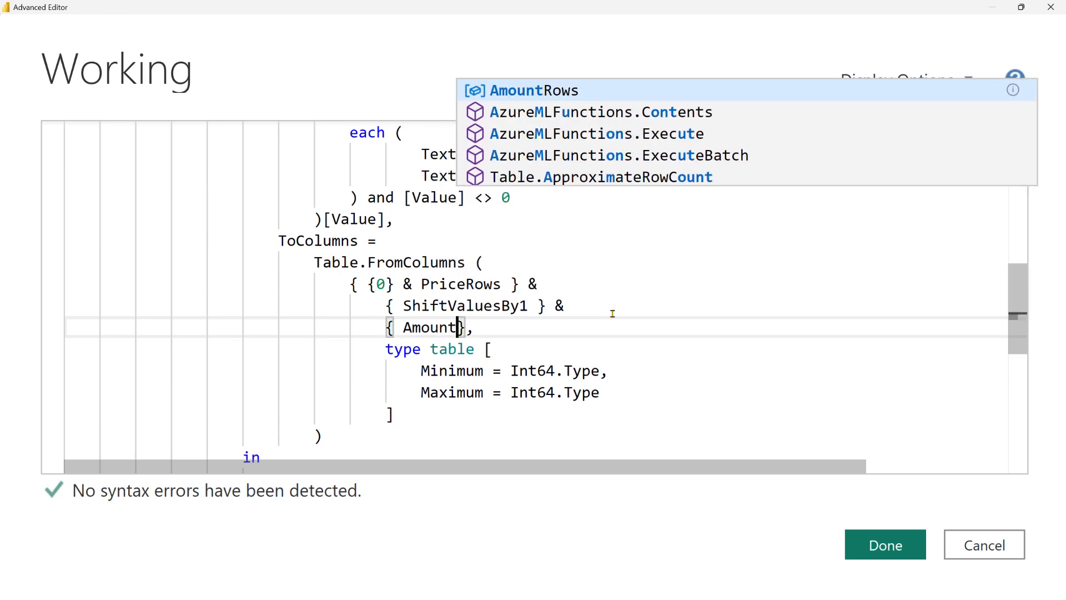
type("R")
key("Tab")
type("]")
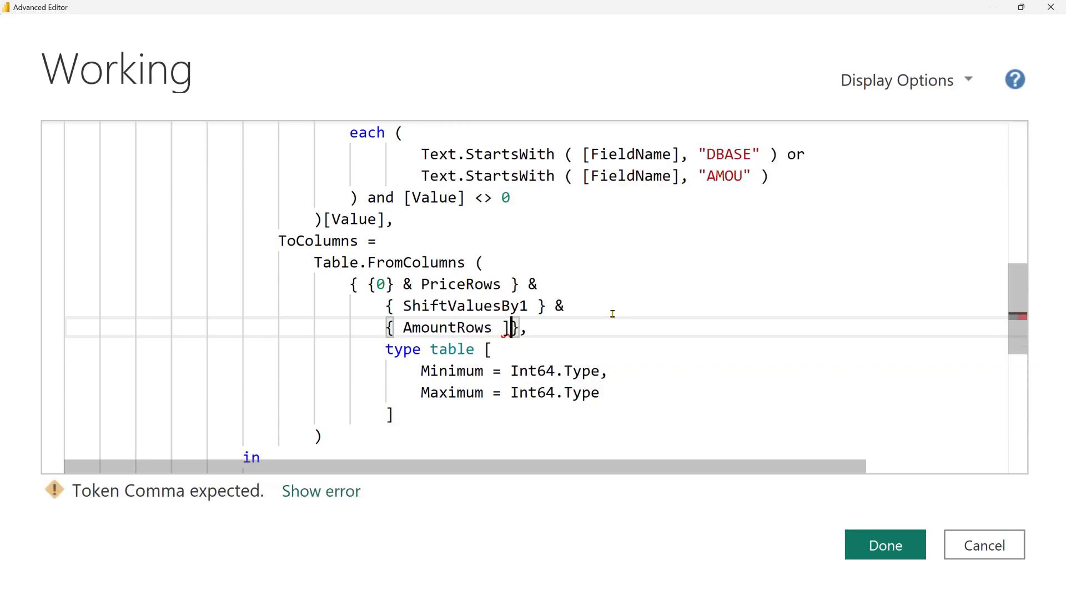
key("BackSpace")
Add Price = Currency.Type after Maximum in the ToColumns table type and apply the code
left_click(622, 391)
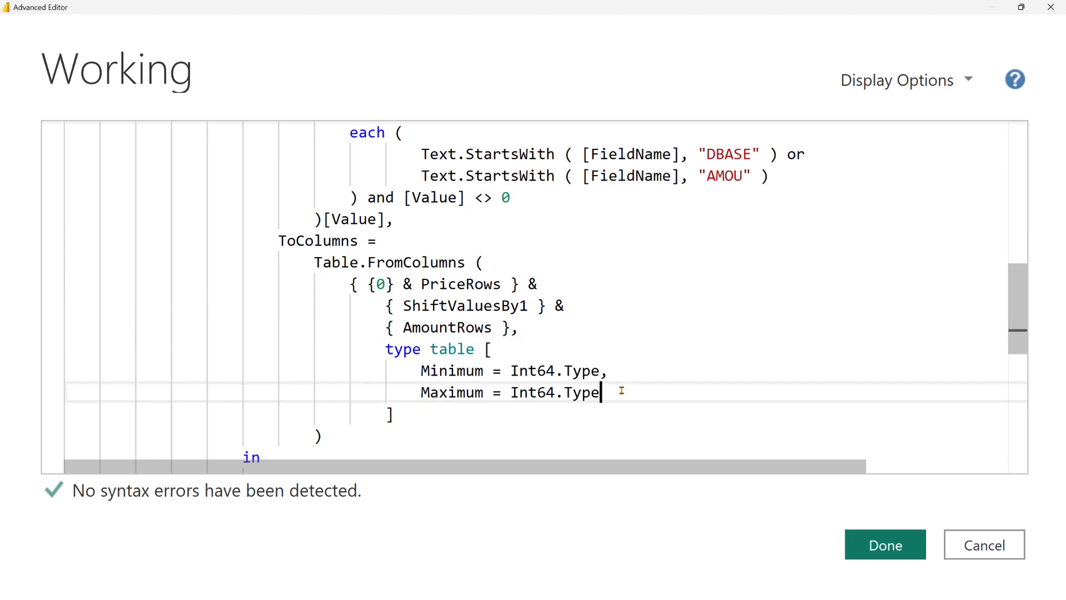
type(",")
key("Return")
type("PRice")
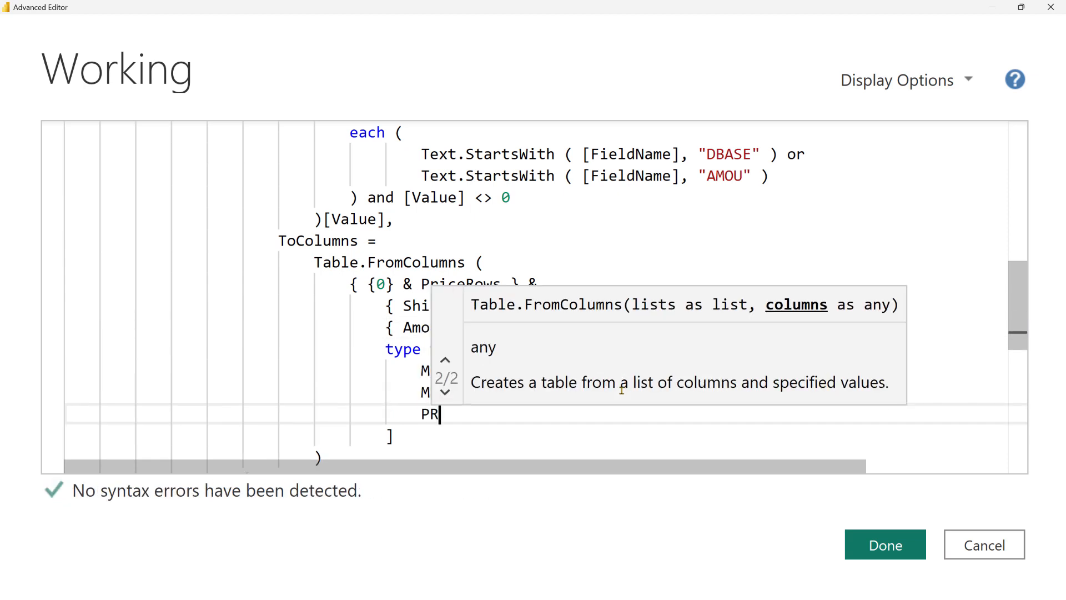
key("Escape")
key("BackSpace")
key("BackSpace")
key("BackSpace")
key("BackSpace")
type("rice")
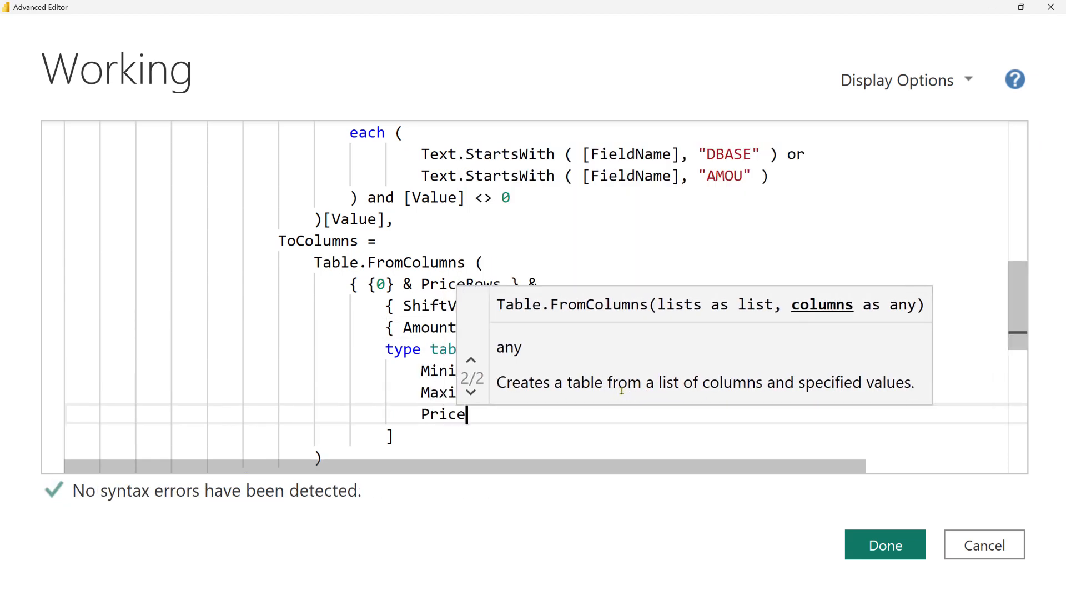
type(" = Currenc")
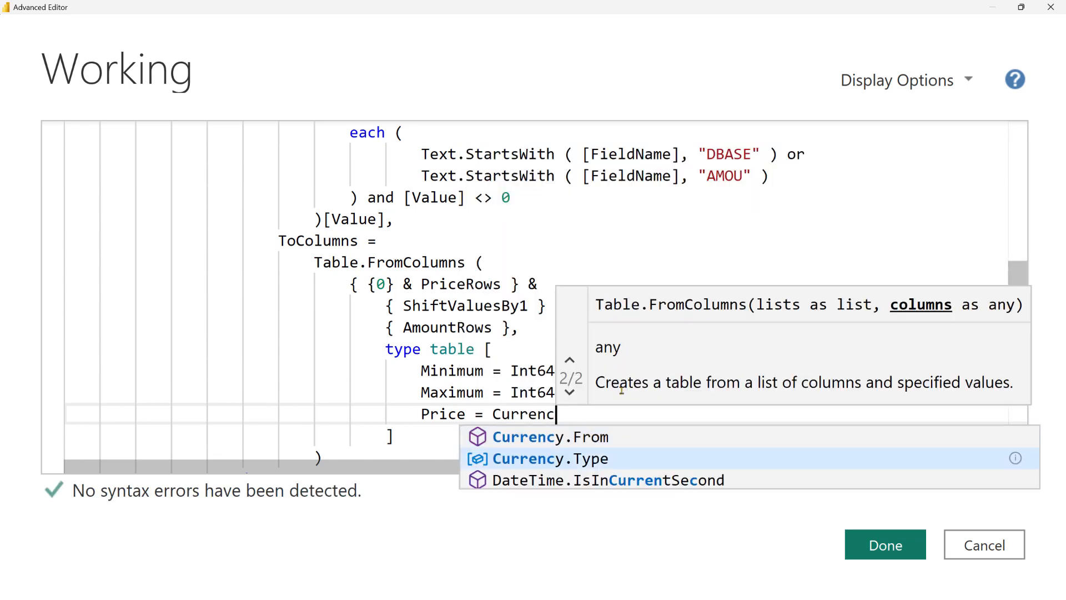
key("Tab")
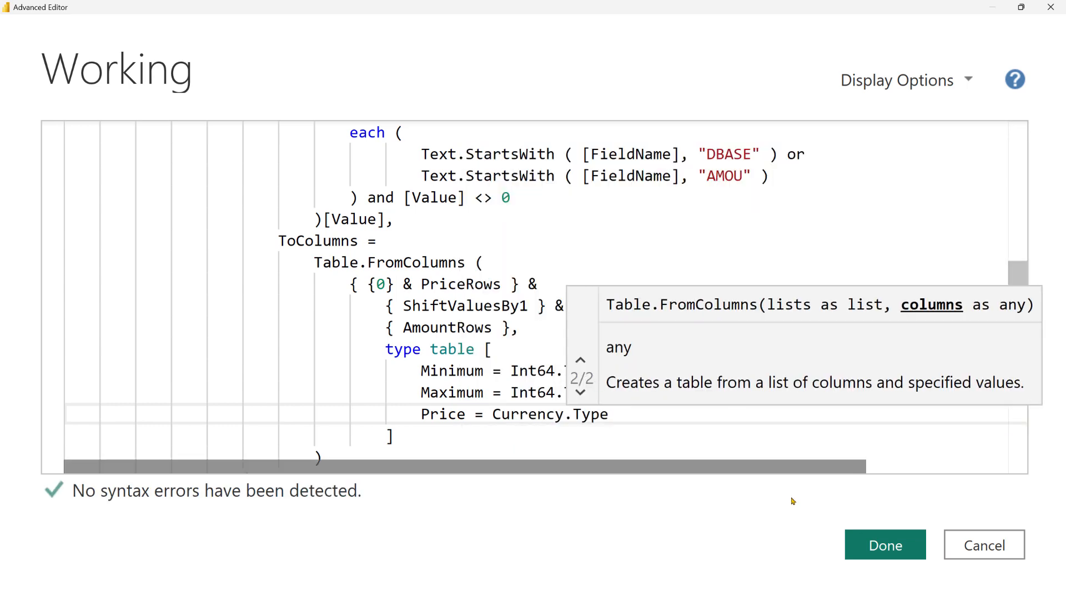
left_click(885, 544)
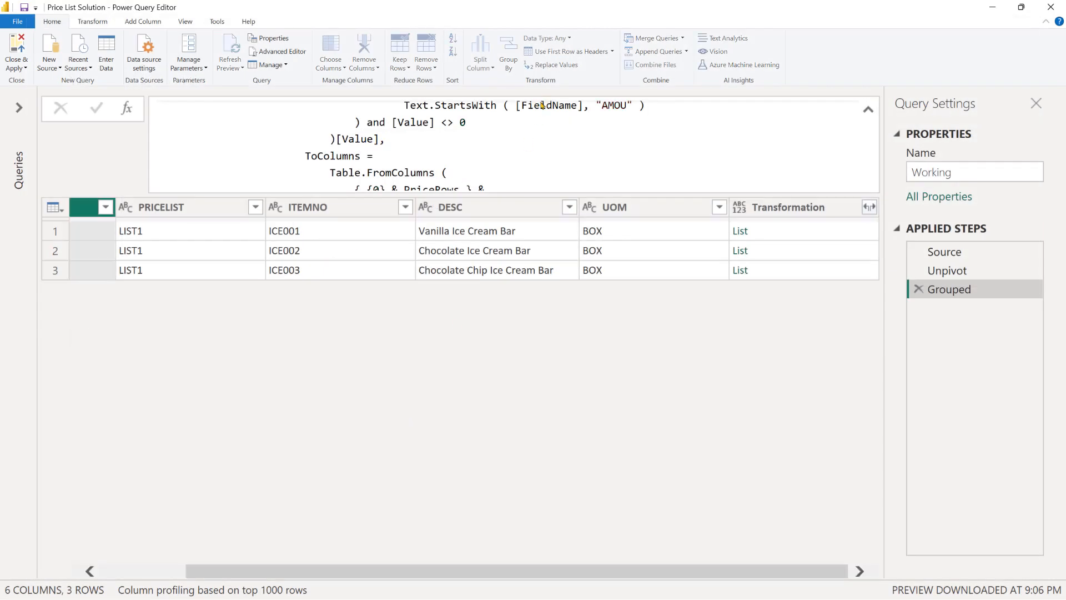
Make the inner let expression return ToColumns instead of AmountRows in the Grouped step's formula
scroll(448, 147, "down", 2)
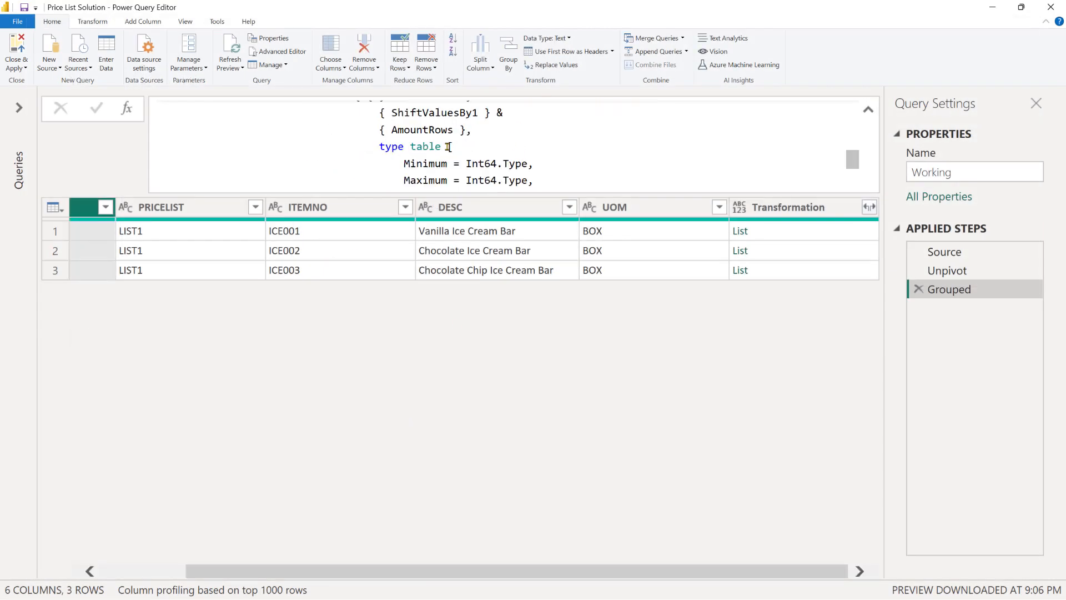
scroll(447, 146, "up", 1)
left_click(343, 109)
double_click(343, 109)
key("ctrl+c")
scroll(376, 149, "down", 3)
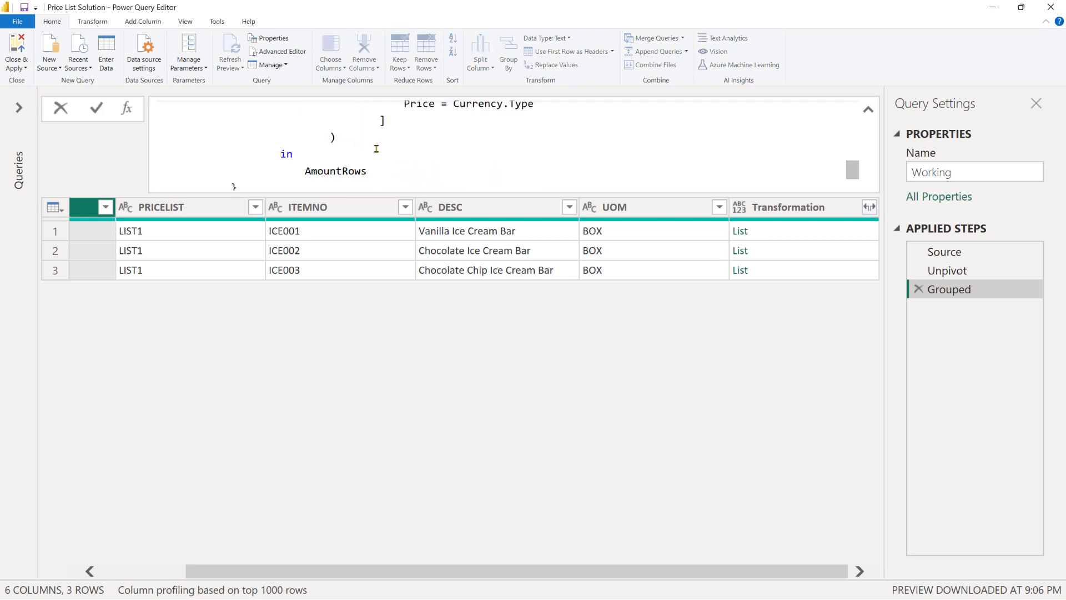
double_click(327, 170)
key("ctrl+v")
key("Return")
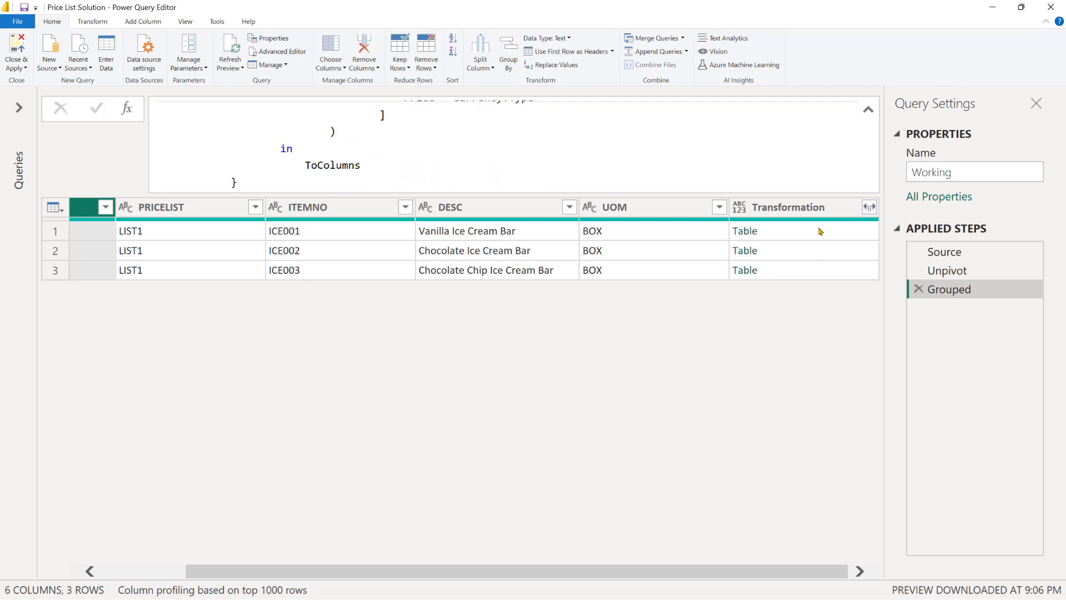
Inspect the Minimum, Maximum and Price values in the Transformation tables of all three items
left_click(793, 235)
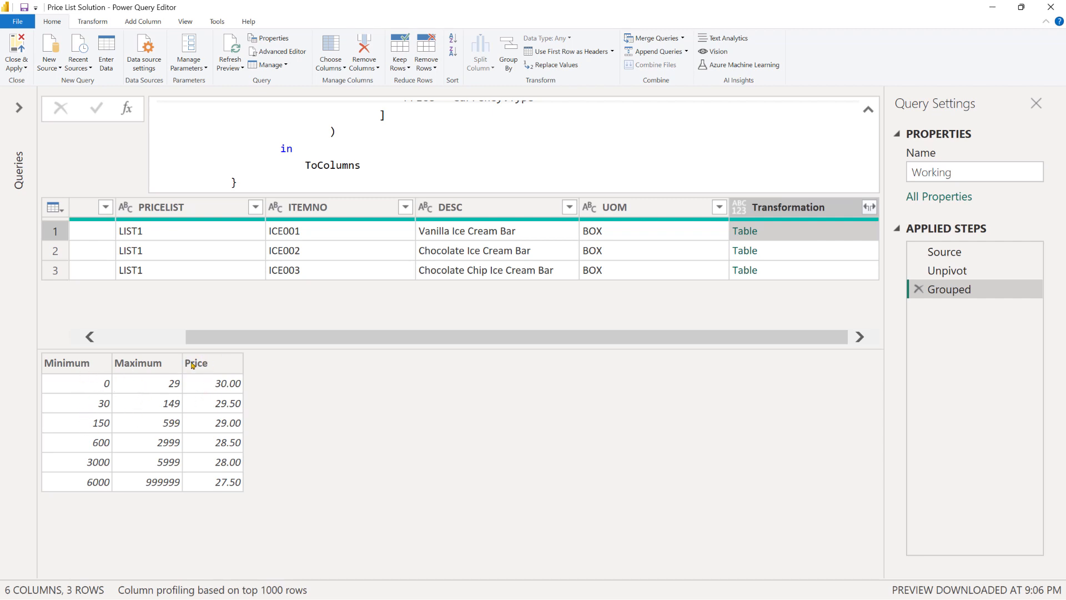
left_click(805, 253)
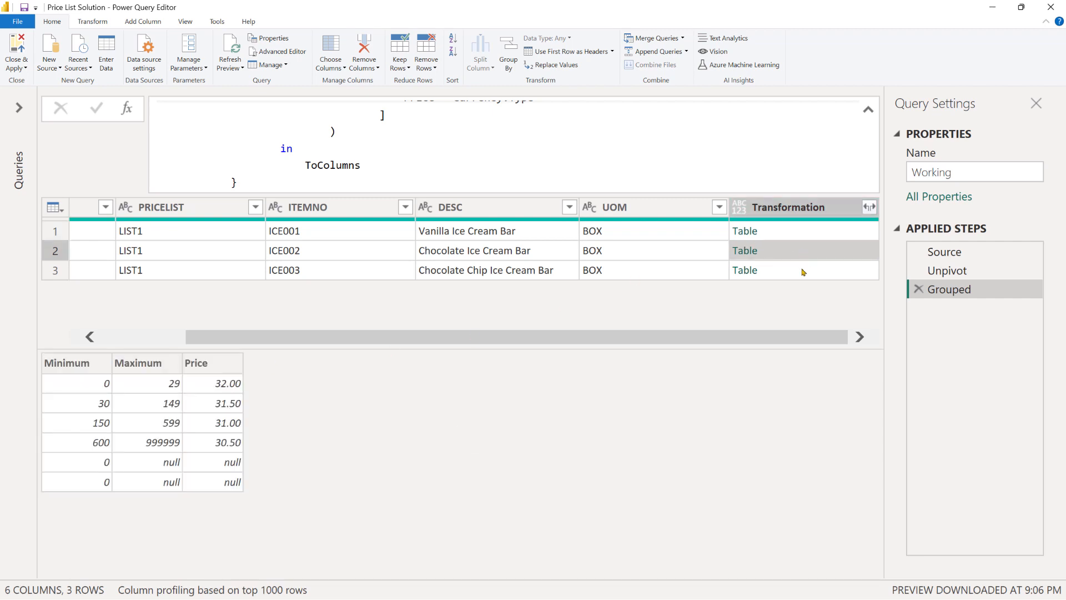
left_click(803, 272)
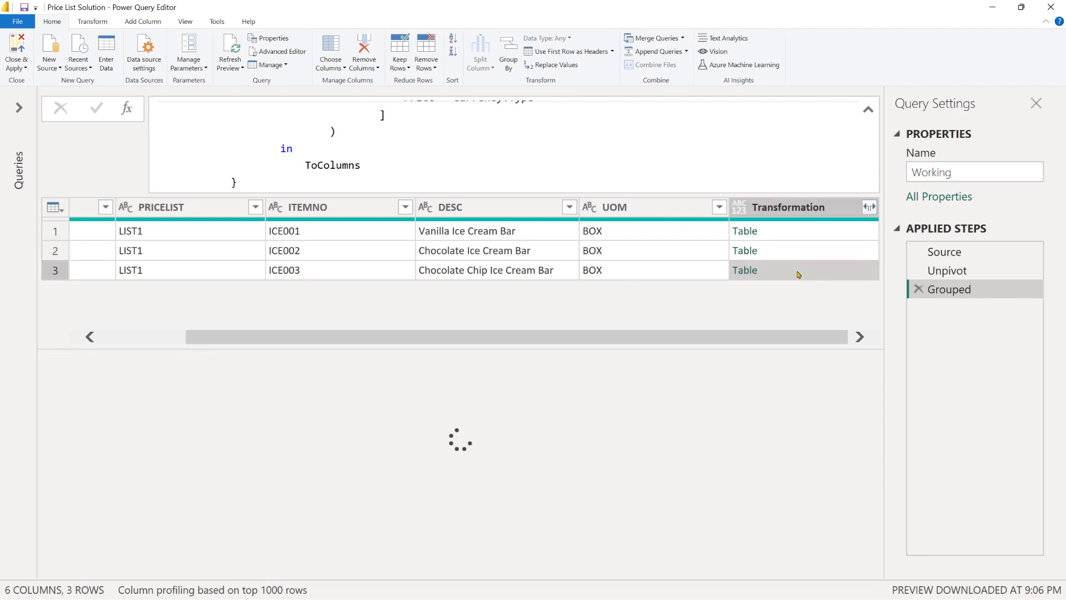
Reopen the query's full code and start an inner step named RemoveNulls after ToColumns, separated by a comma
left_click(282, 51)
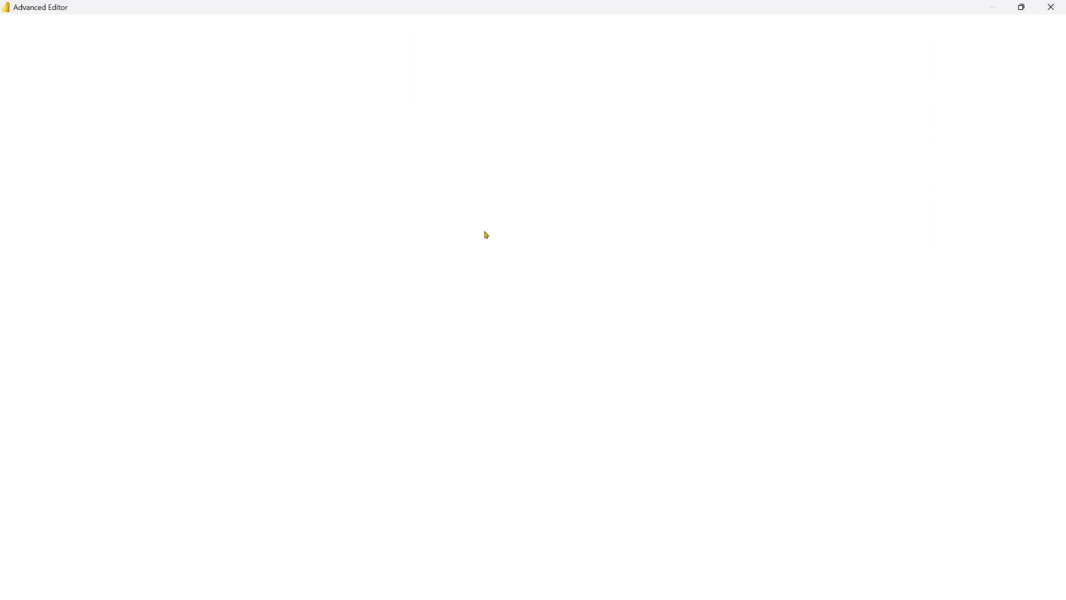
left_click(438, 413)
scroll(438, 412, "down", 2)
left_click(176, 413)
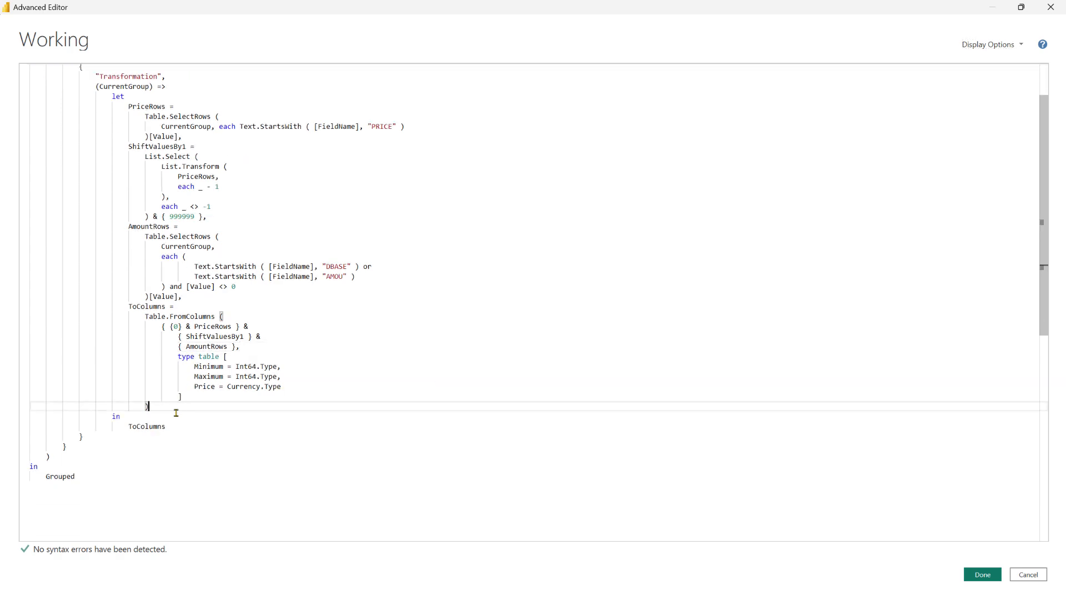
scroll(176, 412, "up", 6)
scroll(176, 413, "up", 1)
scroll(217, 431, "down", 9)
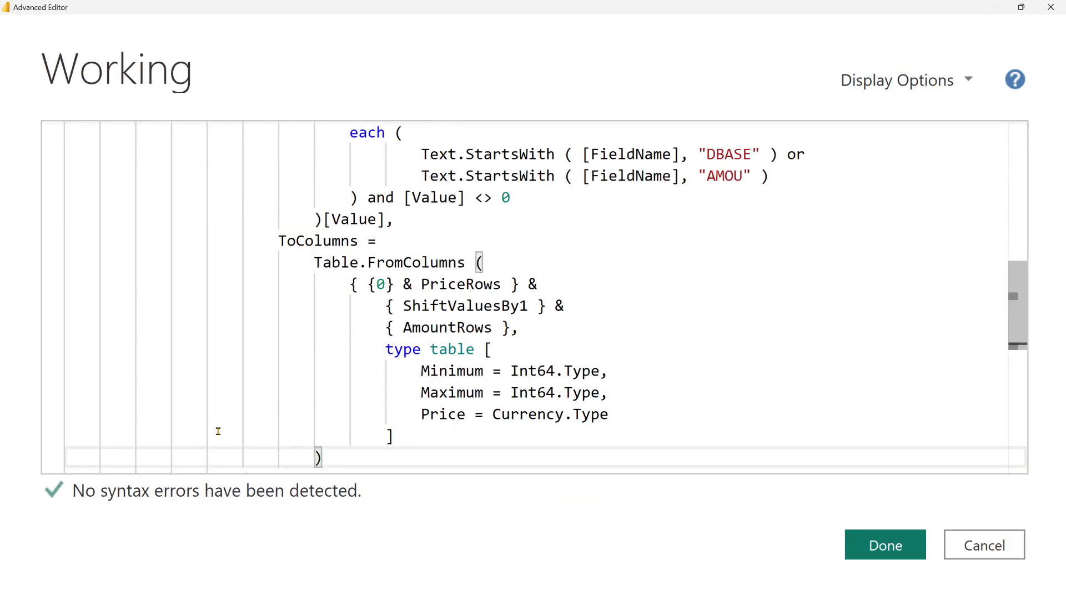
type(",")
key("Return")
type("R")
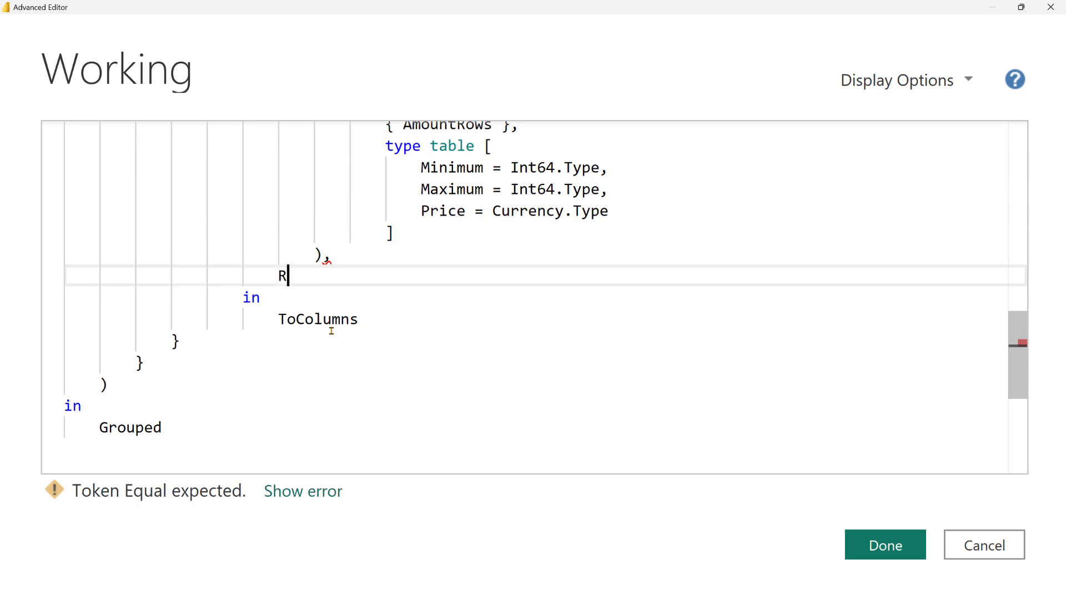
type("emoveNl")
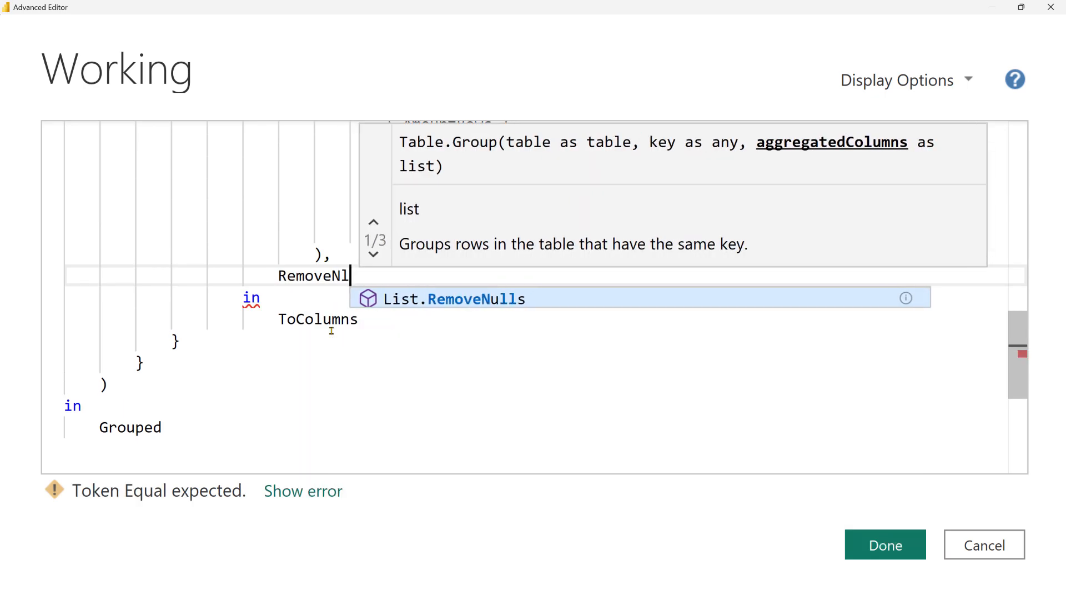
key("BackSpace")
type("ulls ")
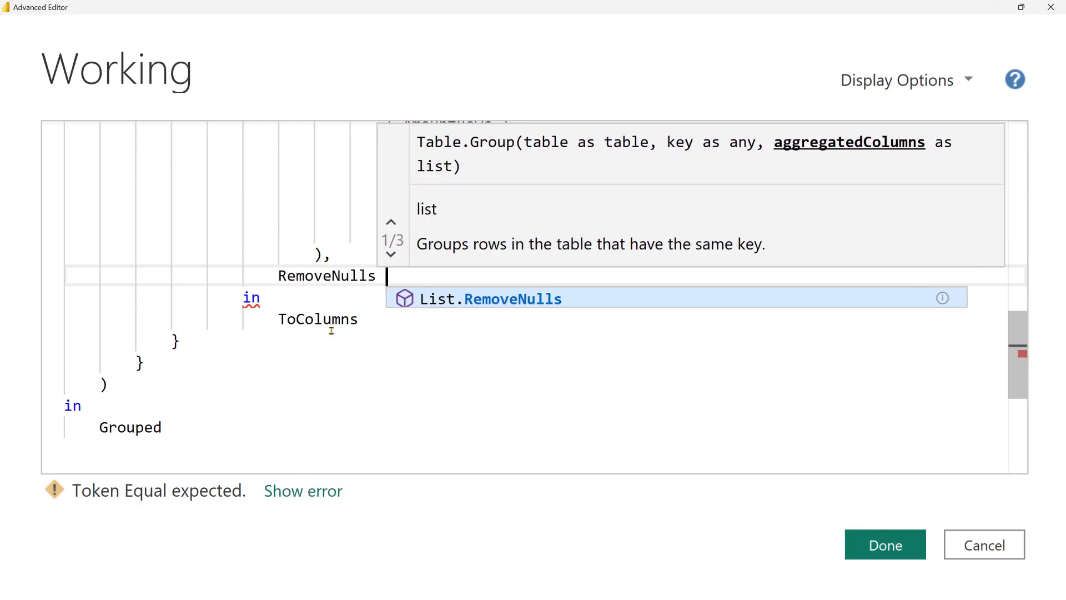
Define RemoveNulls as Table.SelectRows ( ToColumns, [Maximum] <> null )
type("= Table.SelecTo")
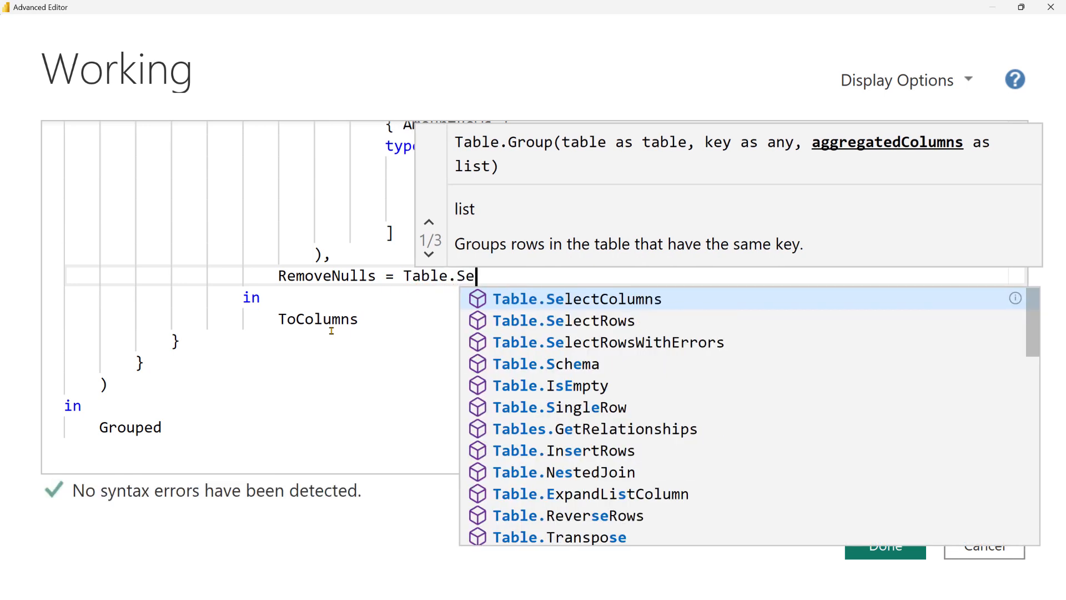
key("BackSpace")
key("BackSpace")
type("t")
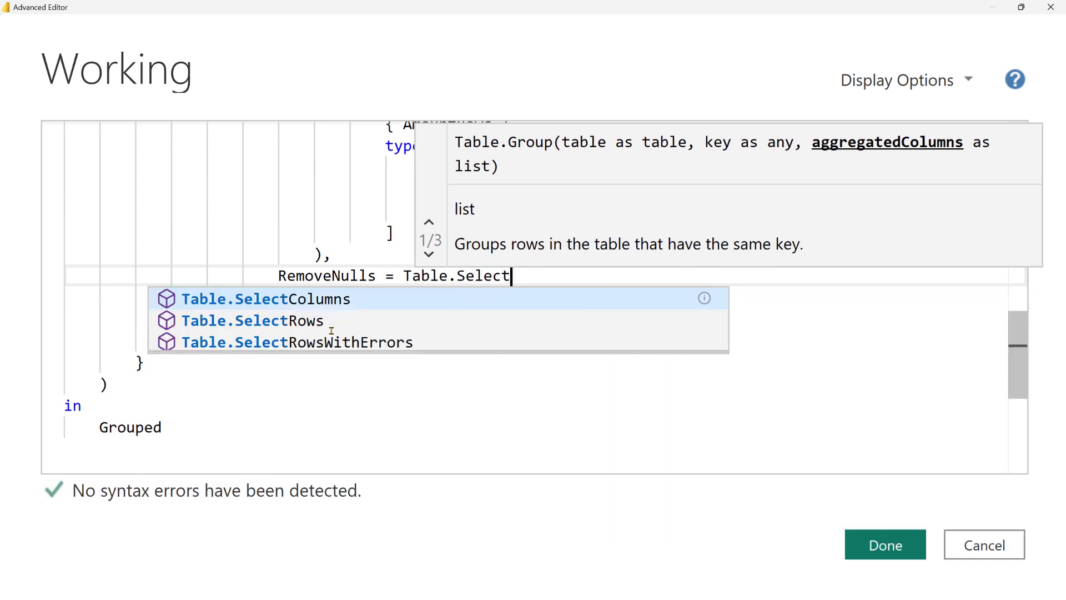
type("Rows ( ToCollu")
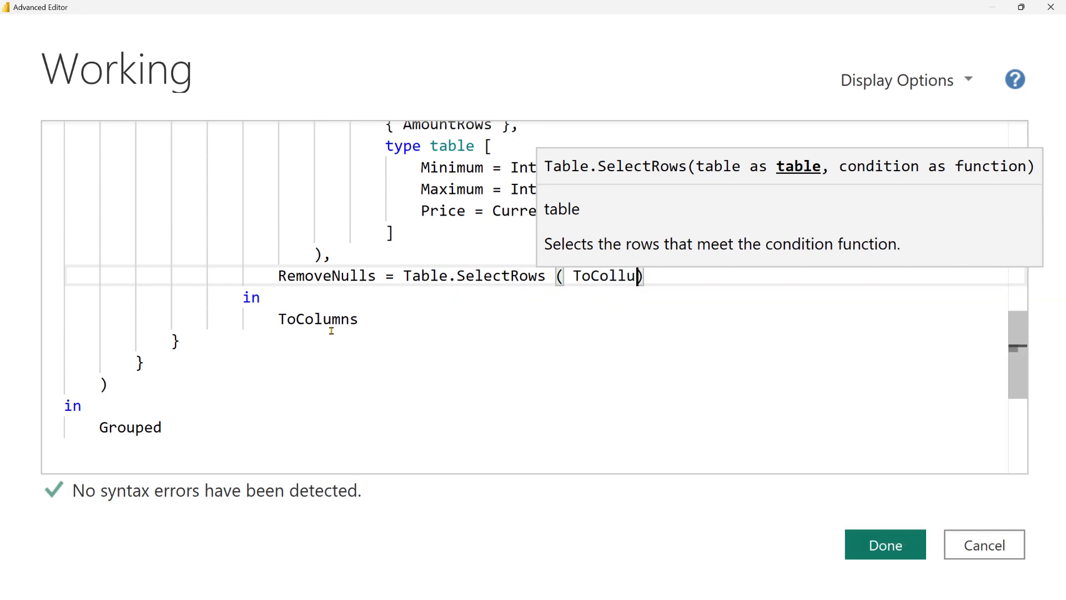
key("BackSpace")
key("BackSpace")
type("umns, ")
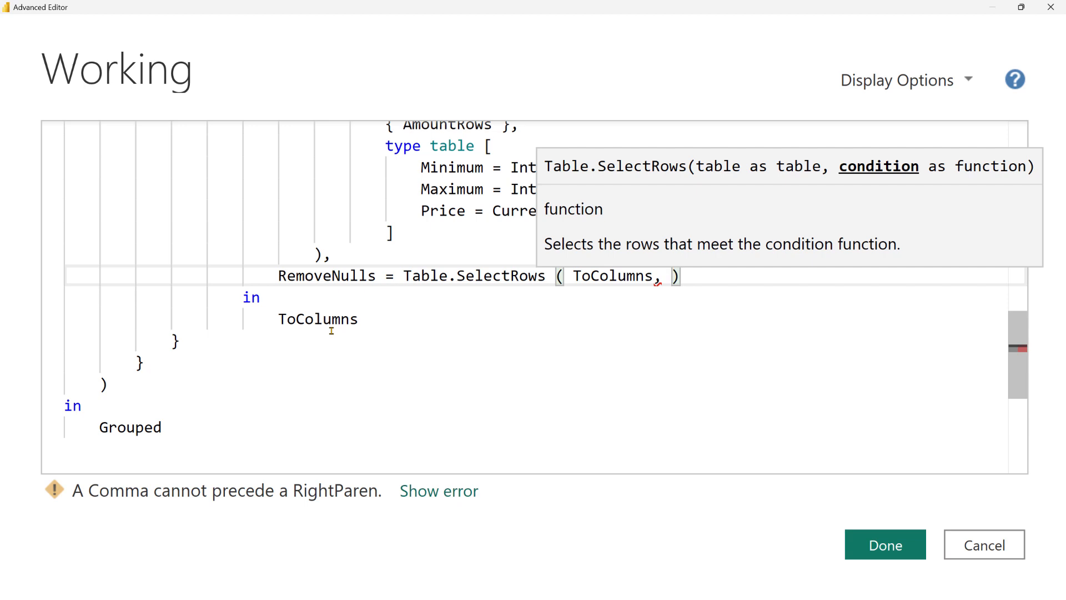
type("[Maximum]")
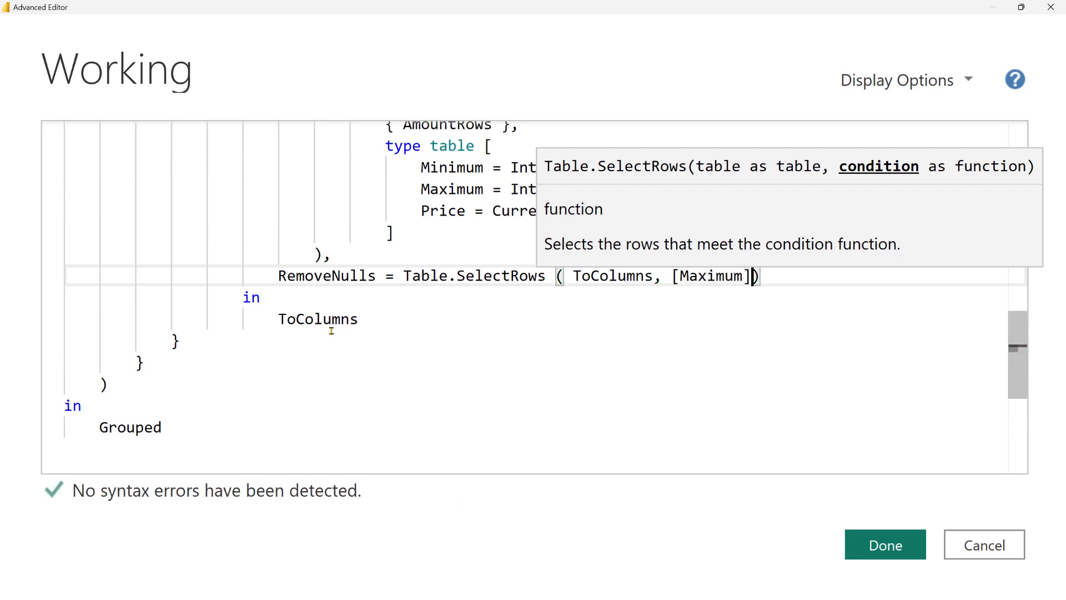
type(" <> null")
key("End")
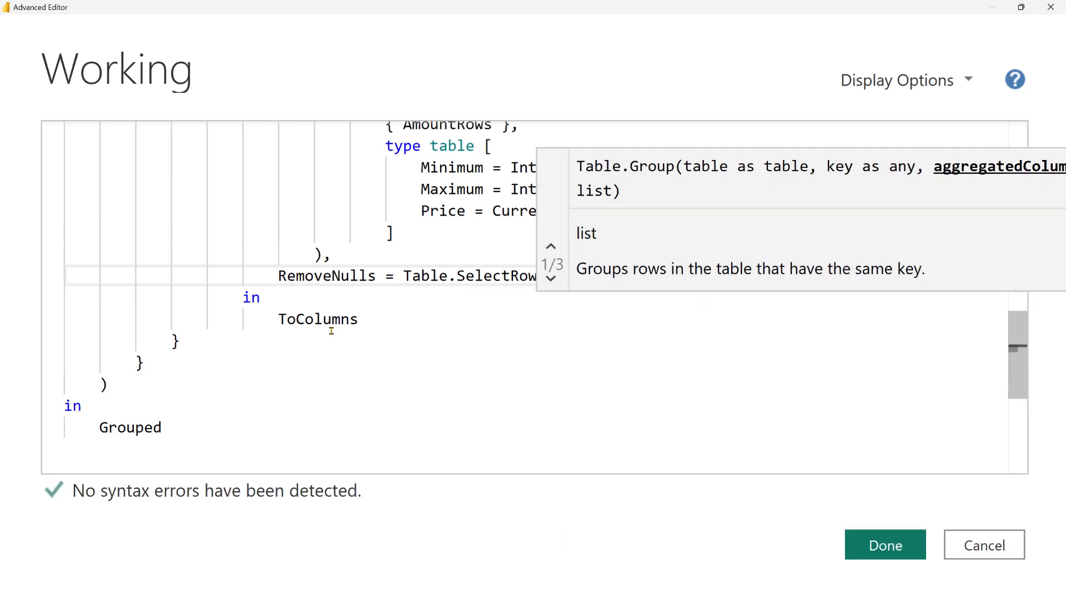
Make the inner let expression return RemoveNulls instead of ToColumns and apply the code
double_click(327, 276)
key("ctrl+c")
double_click(326, 318)
key("ctrl+v")
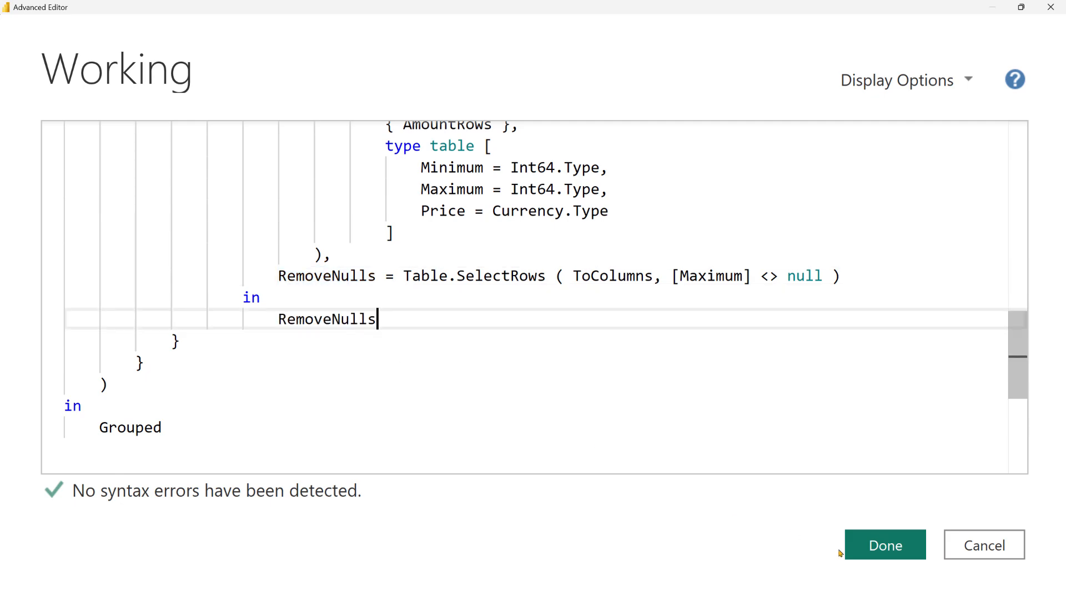
left_click(852, 548)
Insert each before [Maximum] <> null in the RemoveNulls condition and check the Transformation tables of all three items
left_click(853, 231)
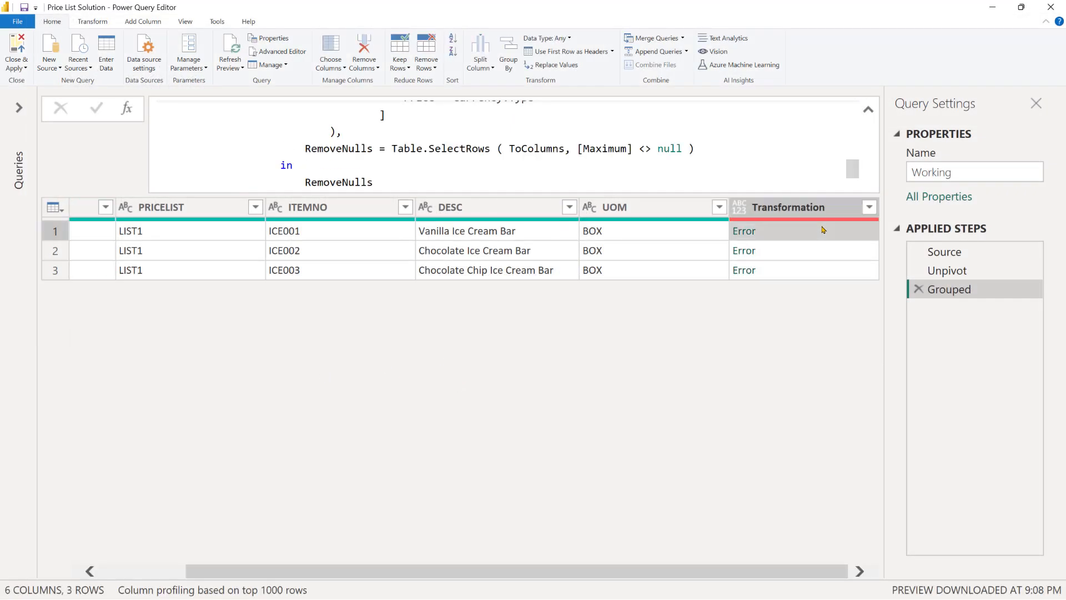
left_click(578, 148)
type("each")
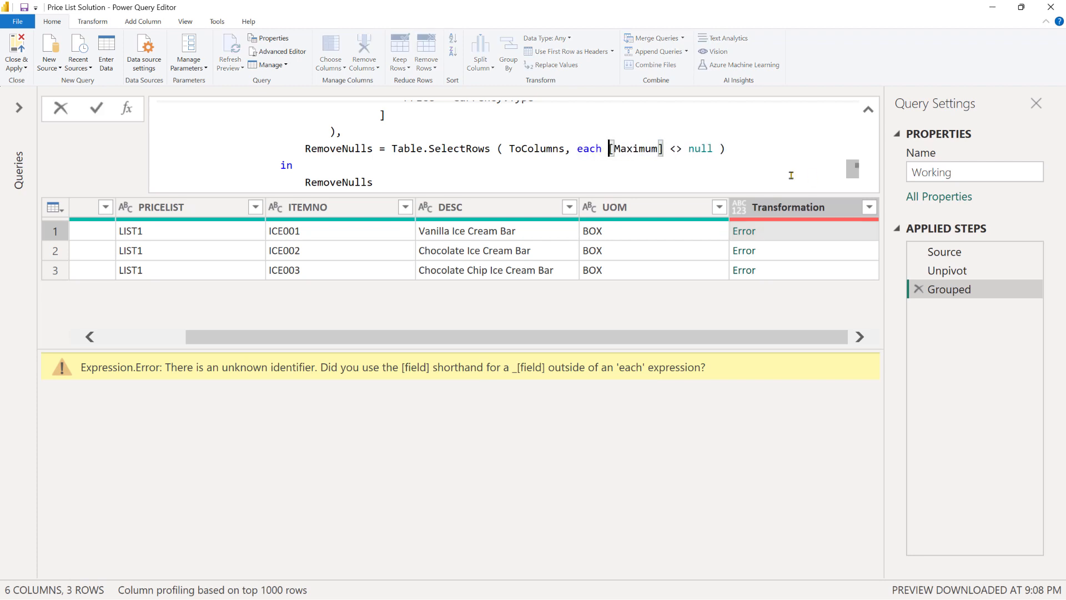
key("Return")
left_click(804, 228)
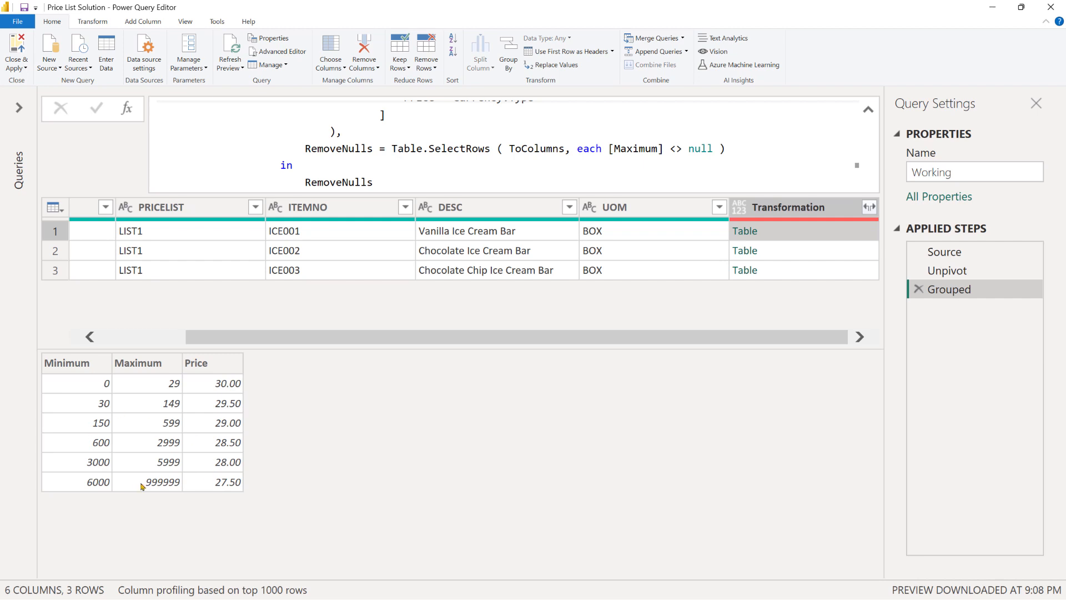
left_click(795, 255)
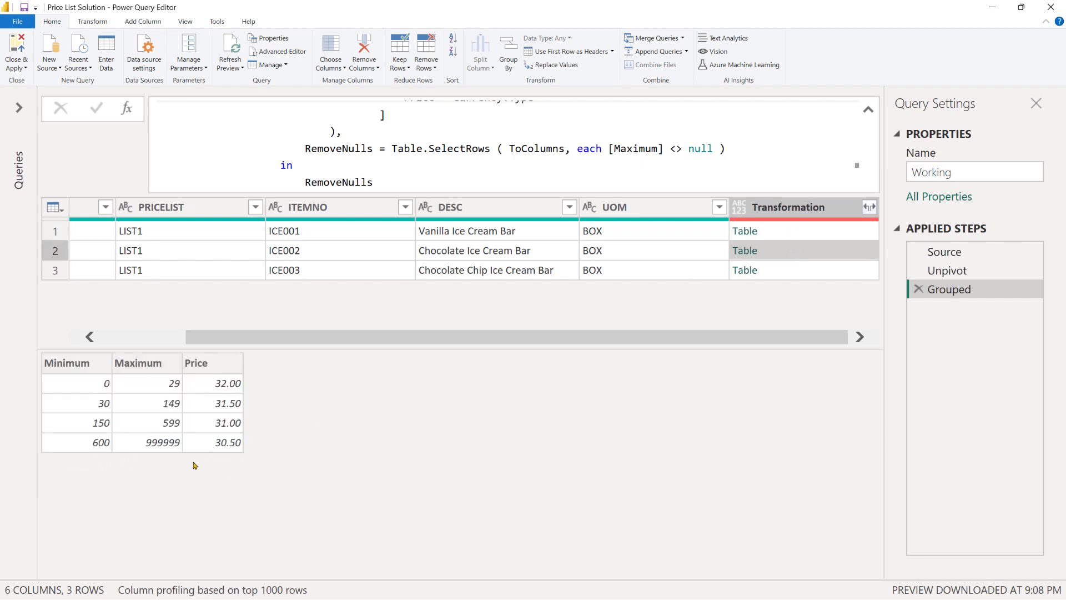
left_click(790, 269)
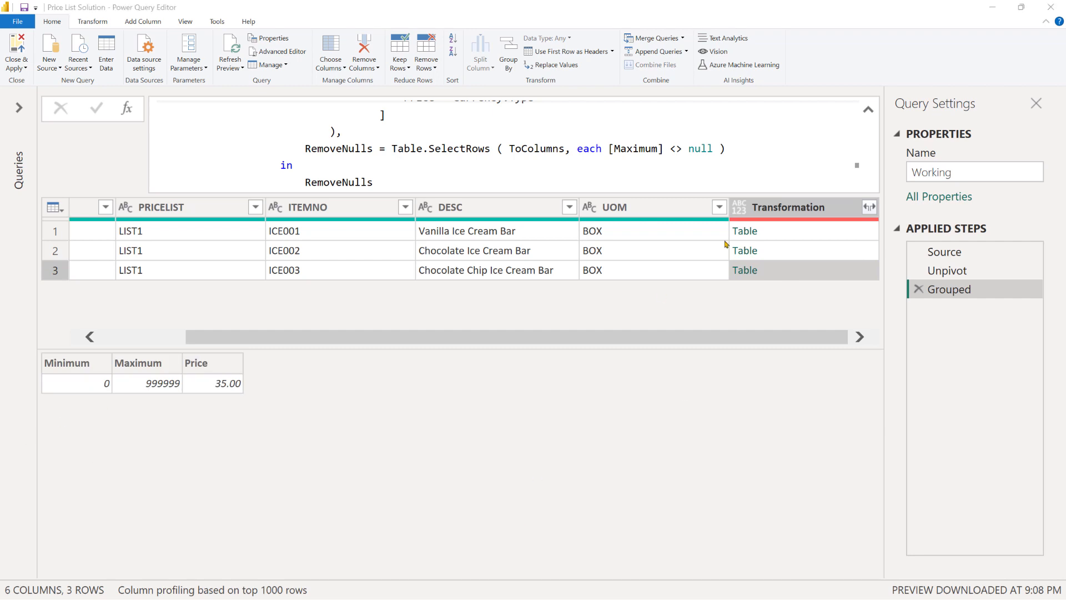
Expand the Transformation column into Minimum, Maximum and Price without using the original column name as prefix
left_click(869, 207)
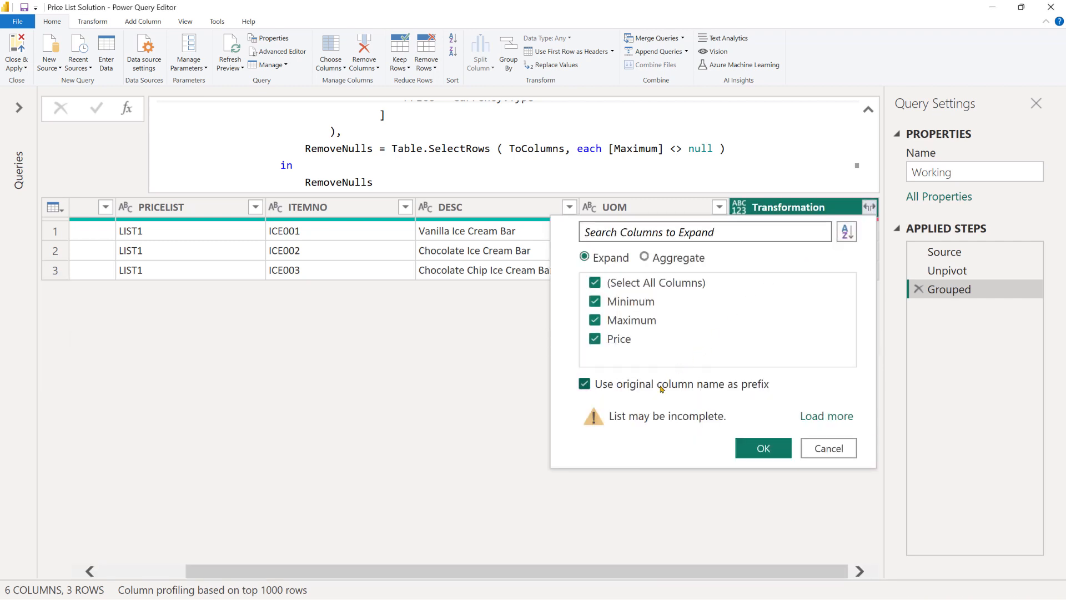
left_click(585, 384)
left_click(762, 447)
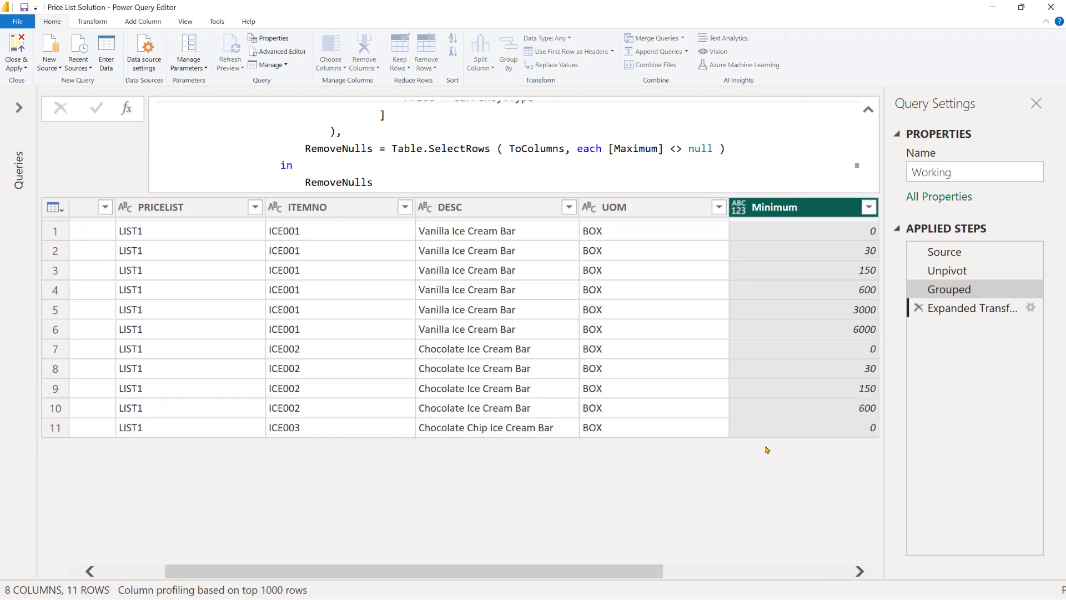
left_click_drag(620, 576, 838, 564)
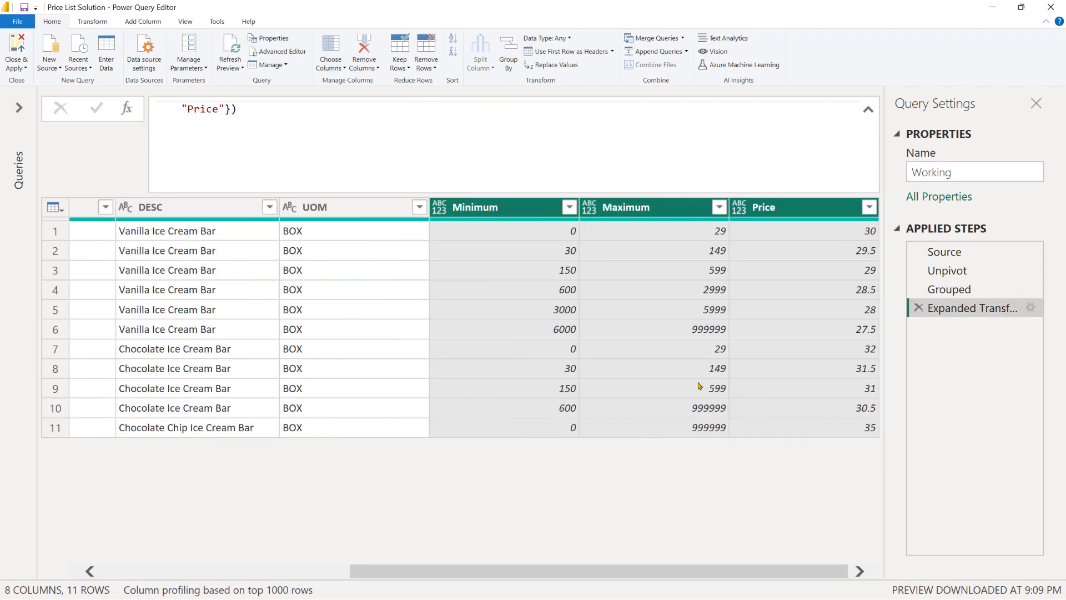
Check the data types of the expanded Minimum, Maximum and Price columns and delete the expansion step
left_click(489, 208)
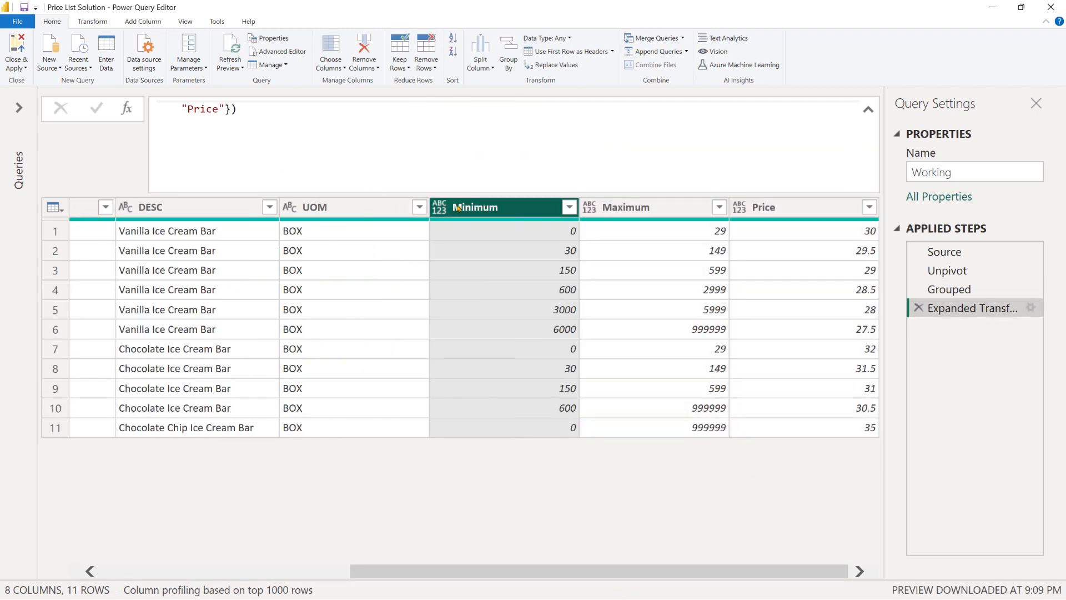
left_click(712, 207)
left_click(774, 207)
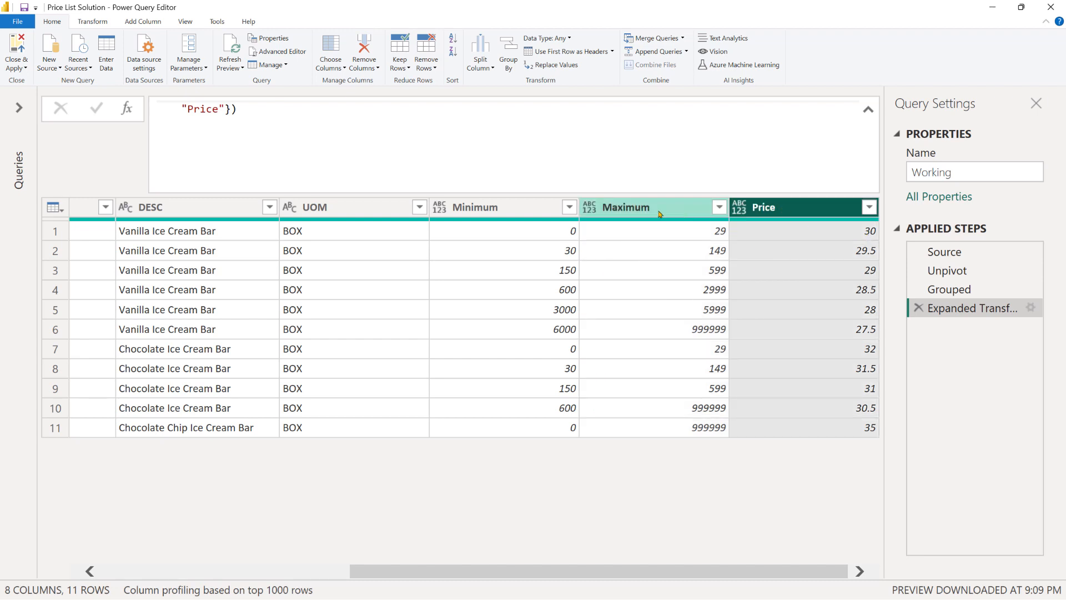
mouse_move(559, 223)
left_click(530, 215)
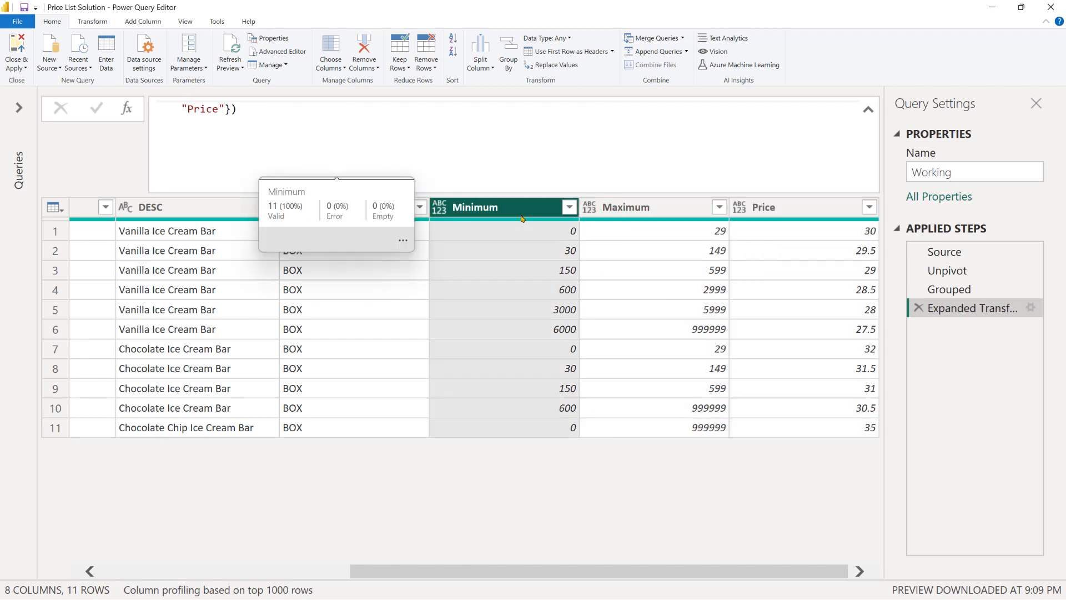
left_click(919, 308)
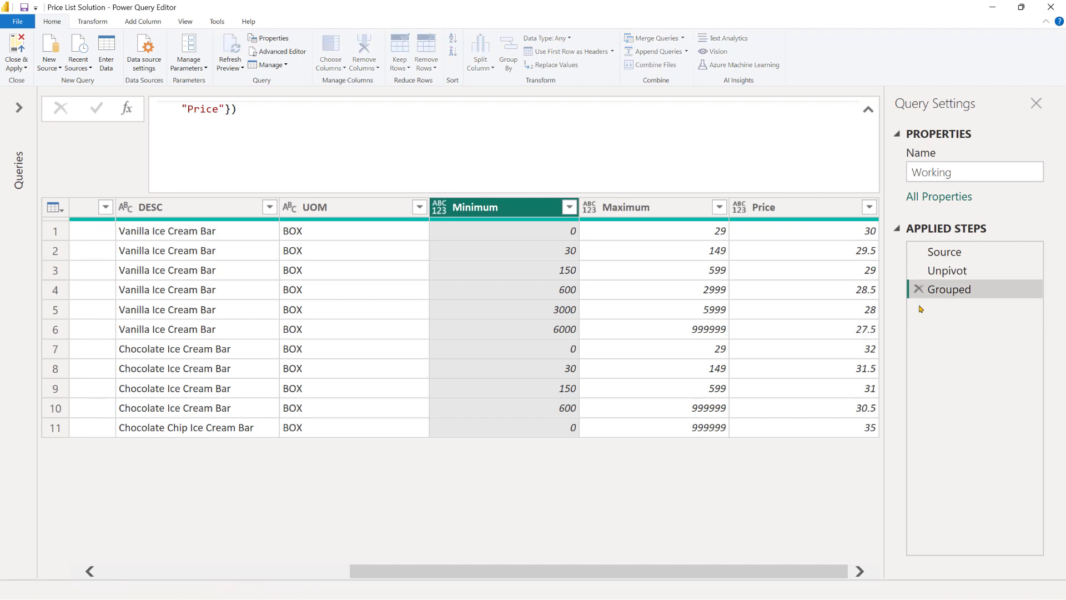
Reopen the query's full code and add a copy of the ToColumns type table definition after the returned RemoveNulls, separated by a comma
scroll(486, 175, "down", 3)
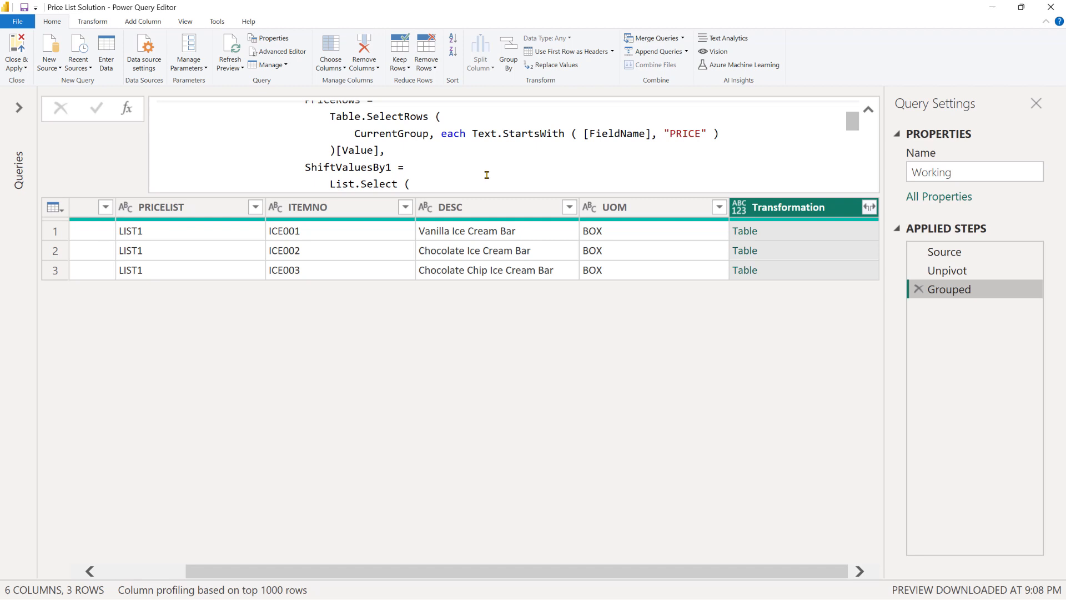
left_click(281, 51)
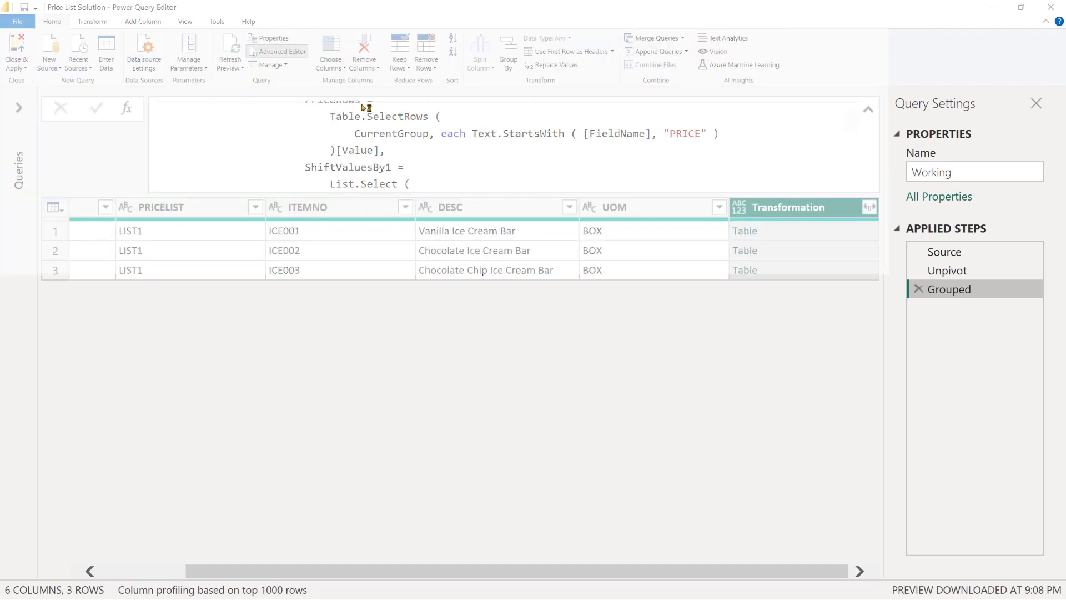
left_click(481, 330)
scroll(481, 329, "up", 3, "ctrl")
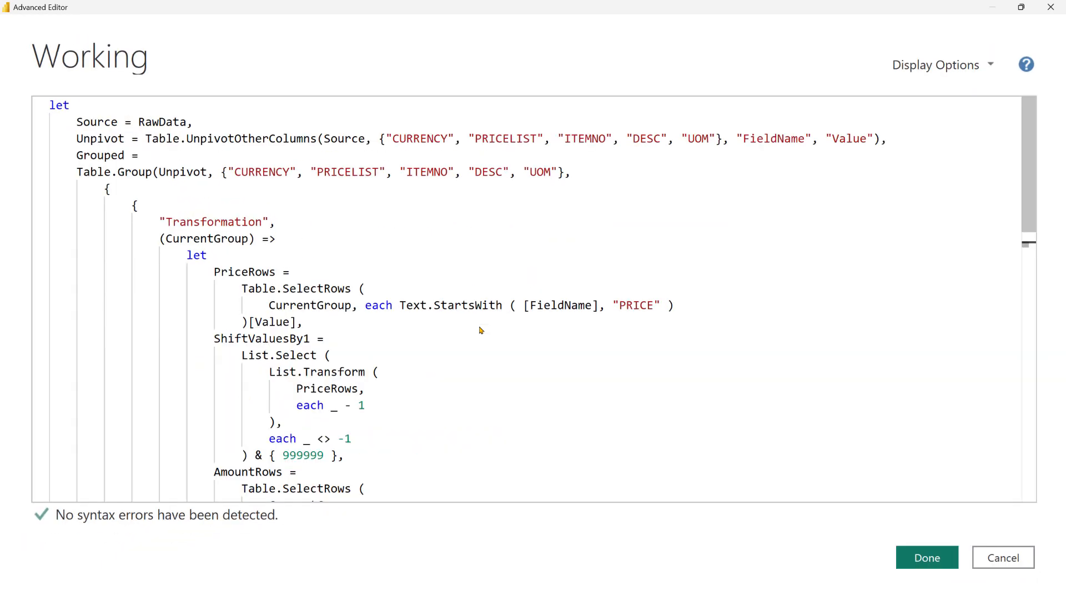
scroll(485, 335, "down", 6)
scroll(483, 341, "down", 2)
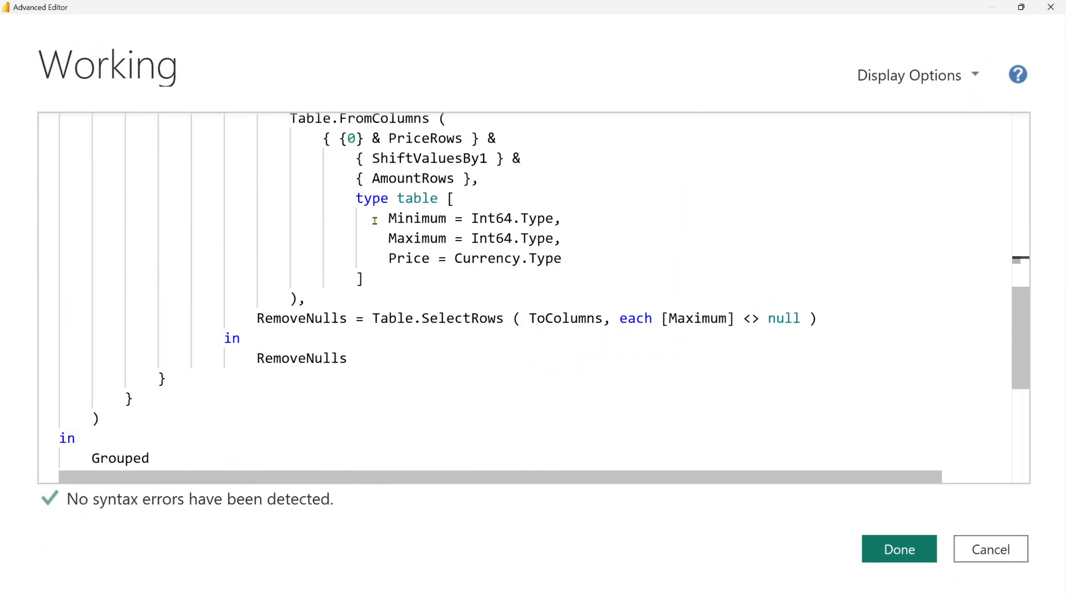
left_click_drag(355, 198, 363, 278)
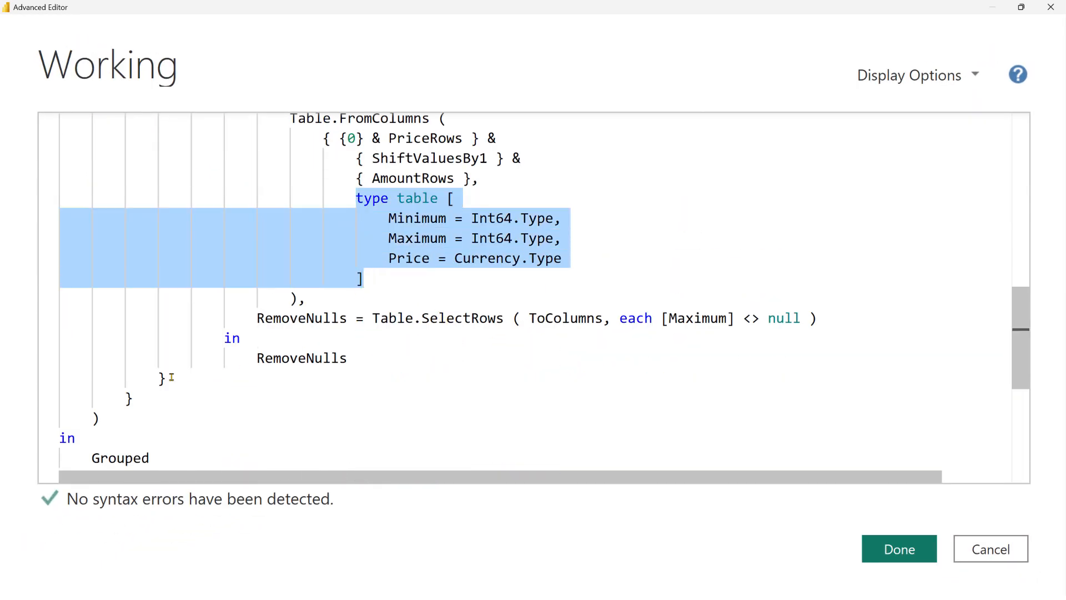
left_click(377, 364)
type(",")
key("Return")
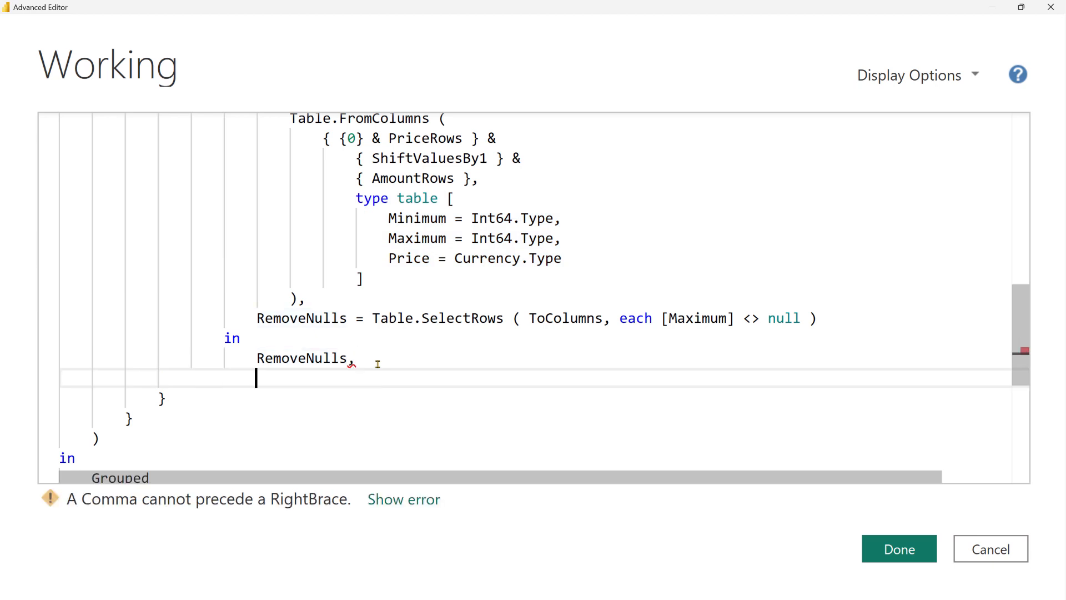
key("ctrl+v")
Outdent the copied Minimum, Maximum and Price lines and closing bracket to align with type table, and apply the code
scroll(344, 310, "down", 2)
left_click(319, 290)
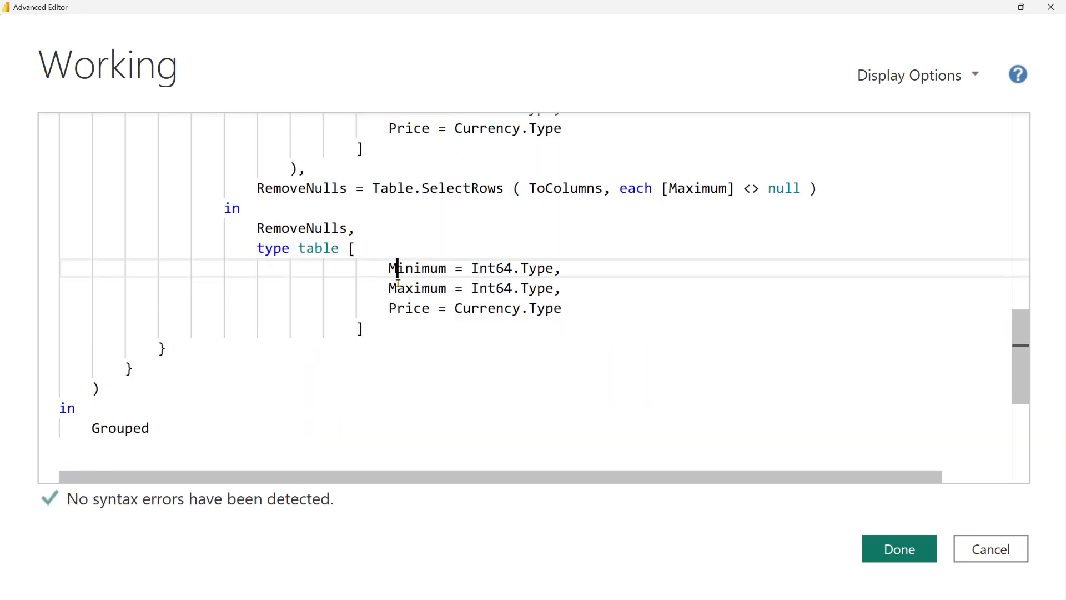
left_click_drag(395, 269, 387, 327)
key("shift+Tab")
key("shift+Tab")
key("shift+Tab")
left_click(399, 348)
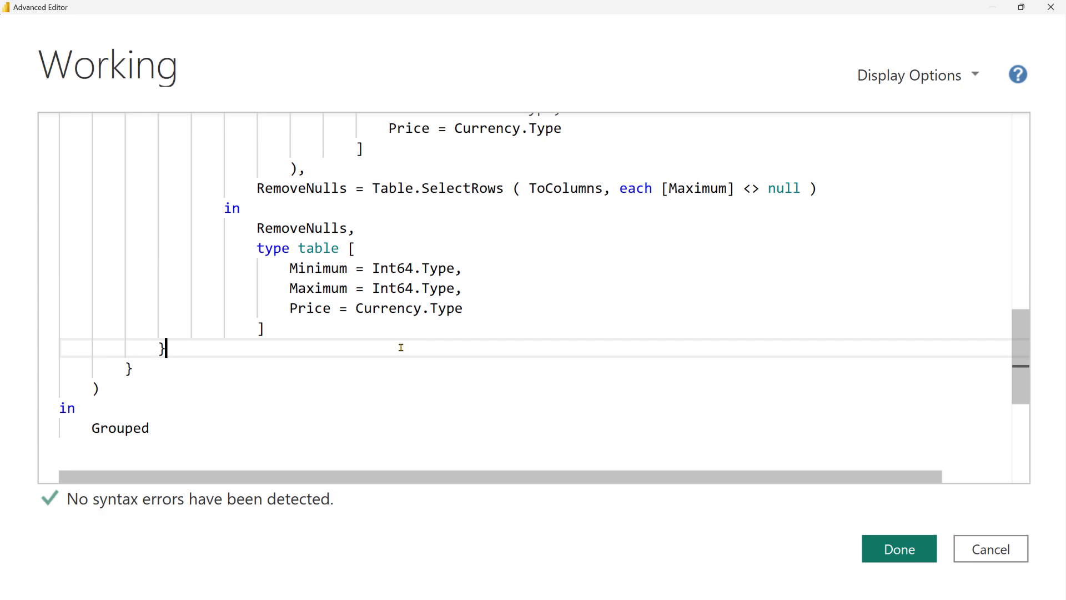
left_click(874, 548)
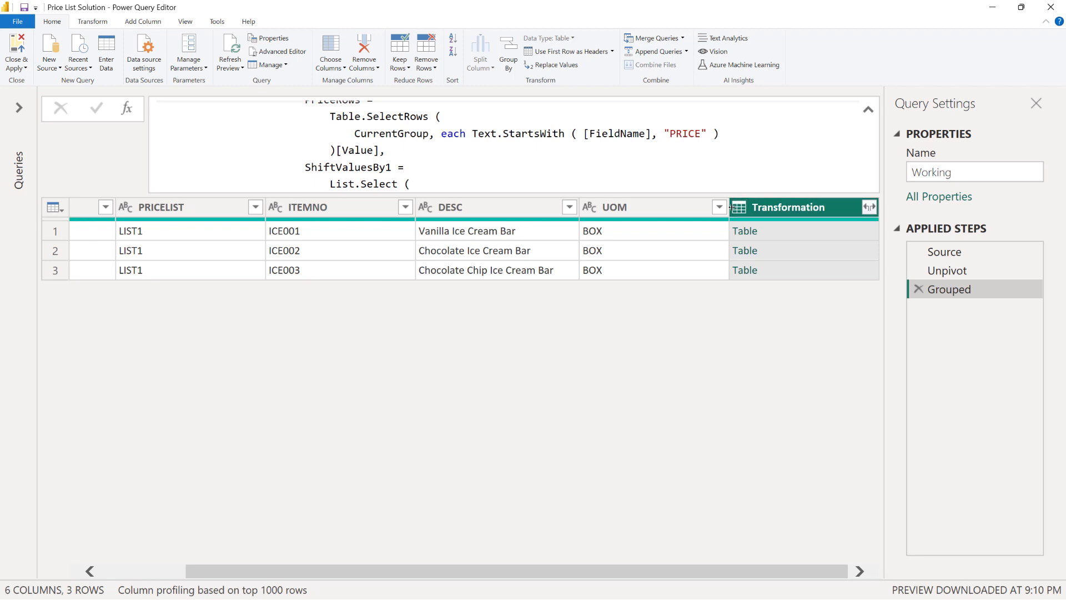
Expand the typed Transformation column into Minimum, Maximum and Price and check each new column's data type
left_click(869, 207)
left_click(763, 422)
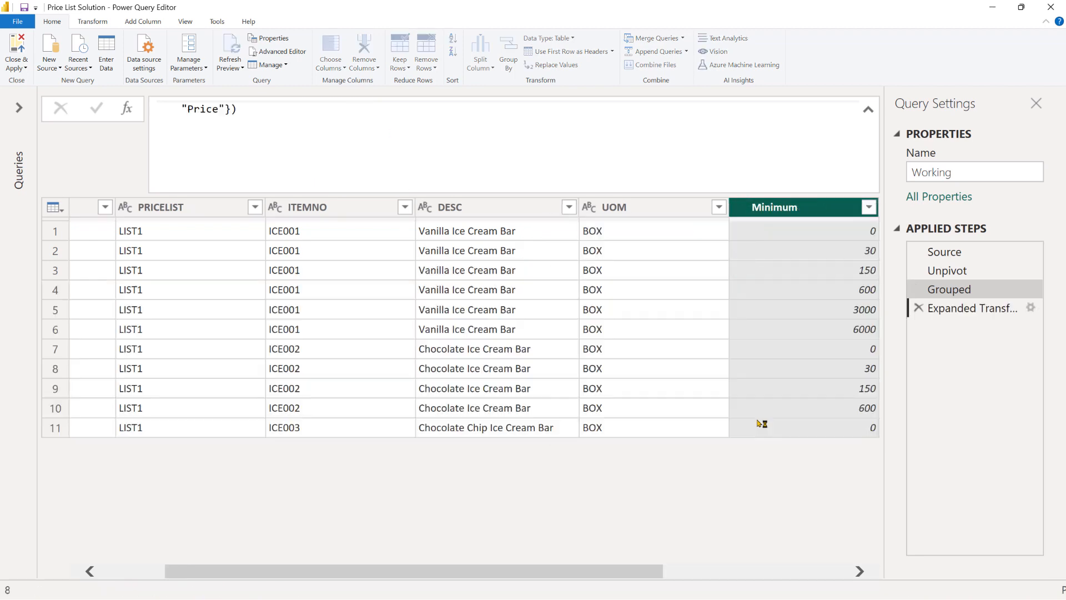
left_click(836, 569)
left_click(453, 202)
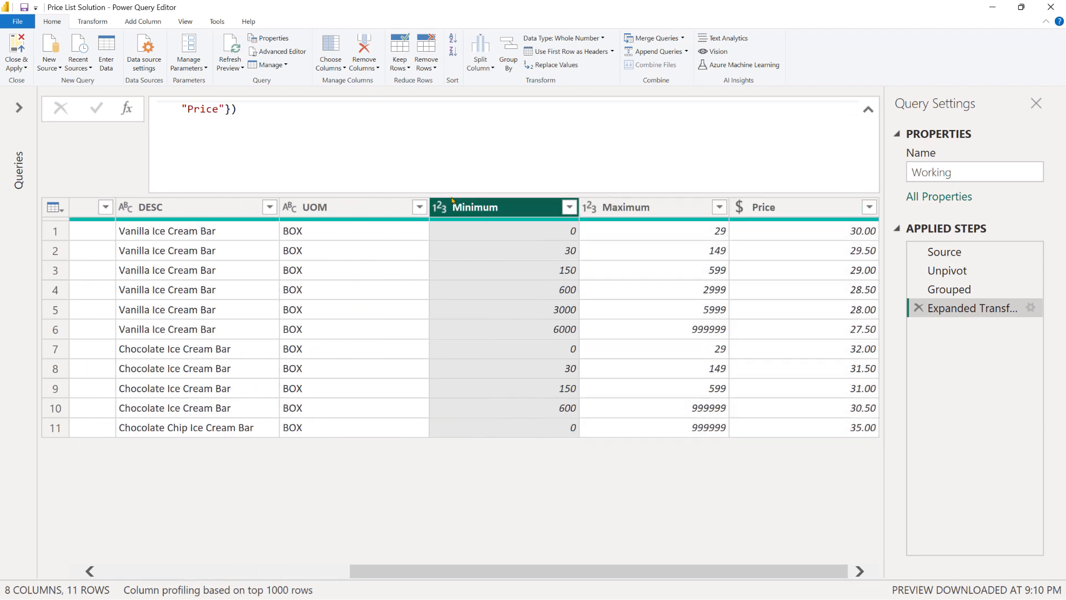
left_click(613, 204)
left_click(798, 209)
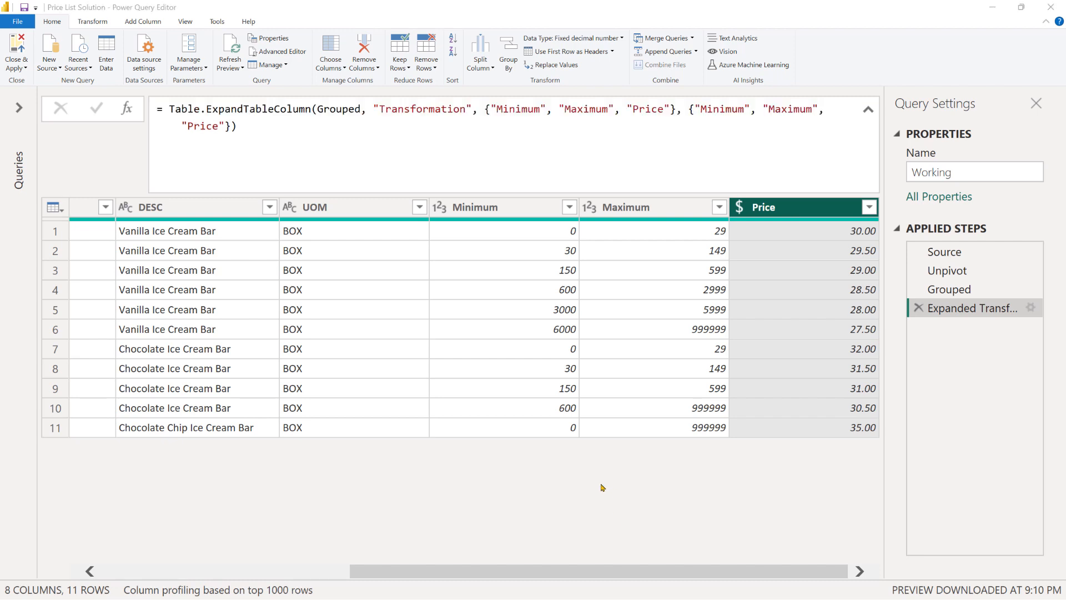
Switch to the Price List workbook in Excel and arrange its window to compare the expected table with the expanded query
key("alt+Tab")
left_click_drag(735, 13, 296, 117)
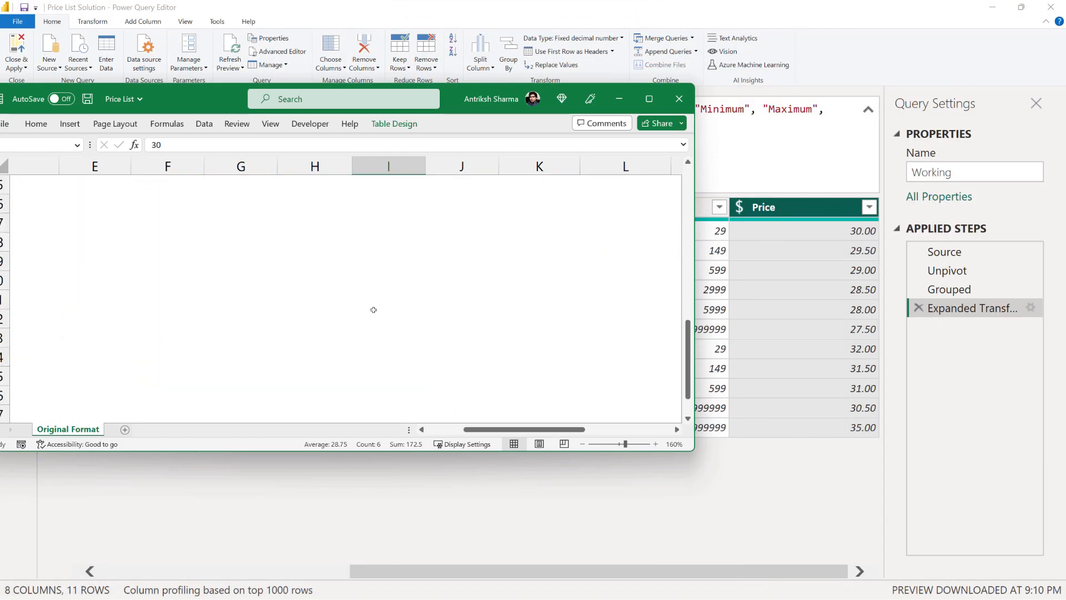
scroll(384, 320, "down", 3)
left_click_drag(694, 450, 659, 598)
left_click_drag(355, 18, 345, 65)
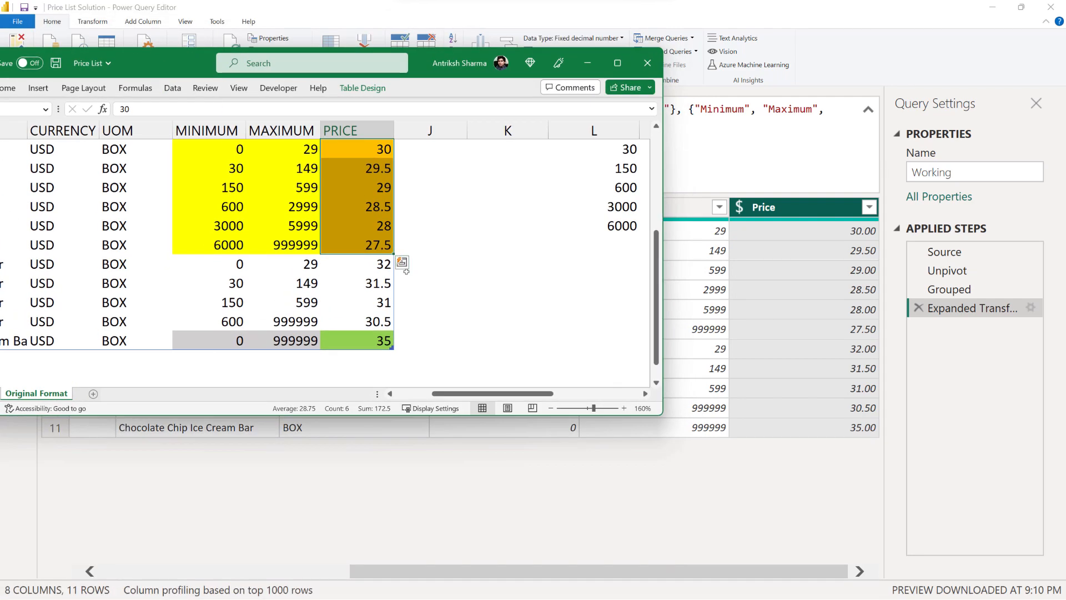
scroll(425, 273, "up", 2)
scroll(647, 187, "down", 2)
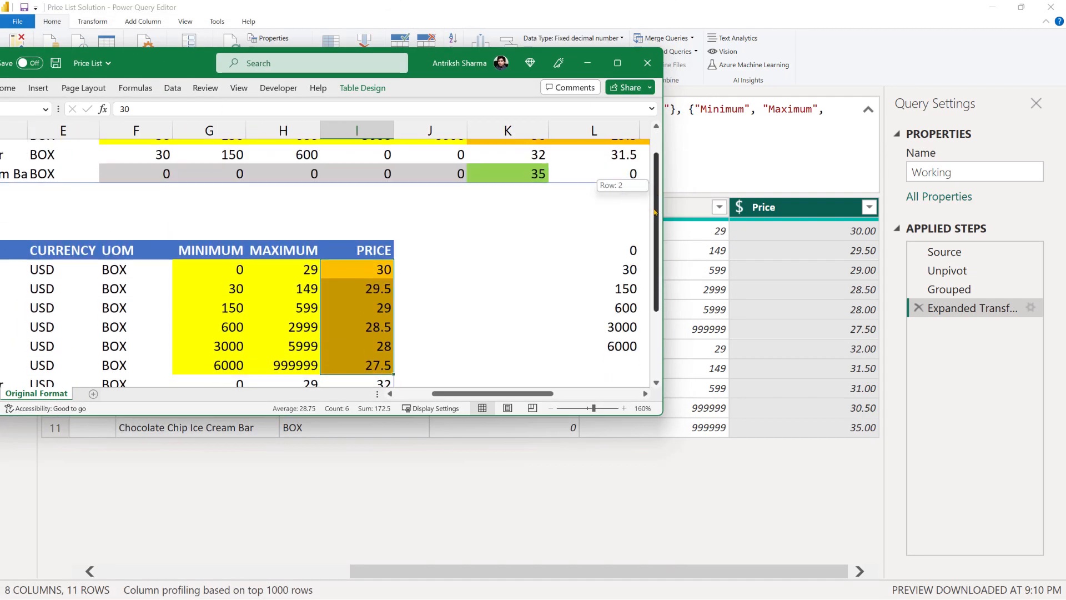
left_click_drag(664, 201, 460, 201)
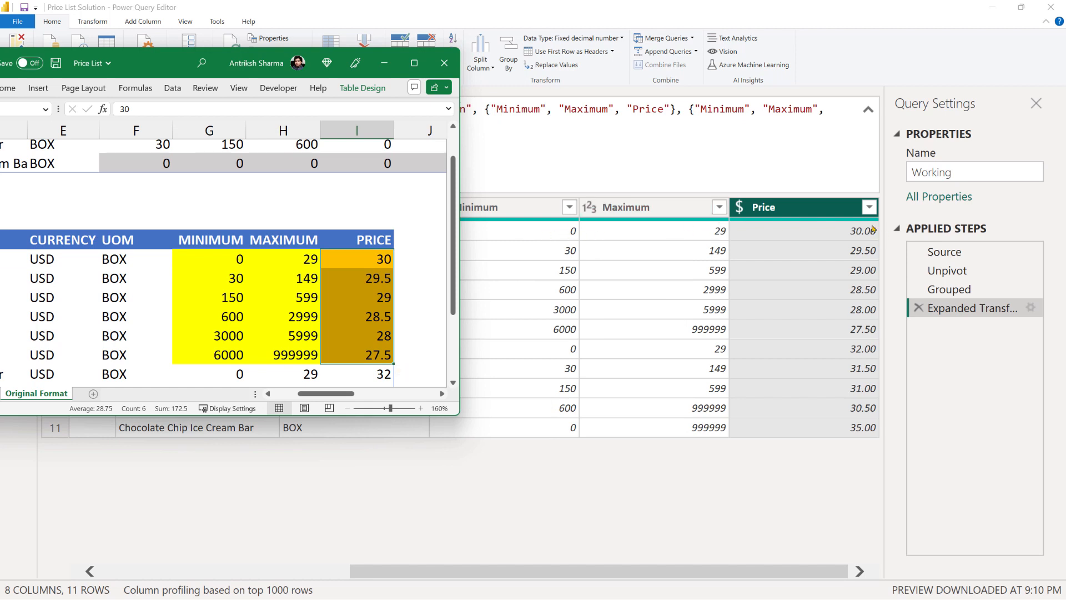
Compare the expected Minimum, Maximum and Price rows of each ice cream bar in the Excel Price List workbook with the expanded Power Query result
left_click_drag(217, 281, 302, 278)
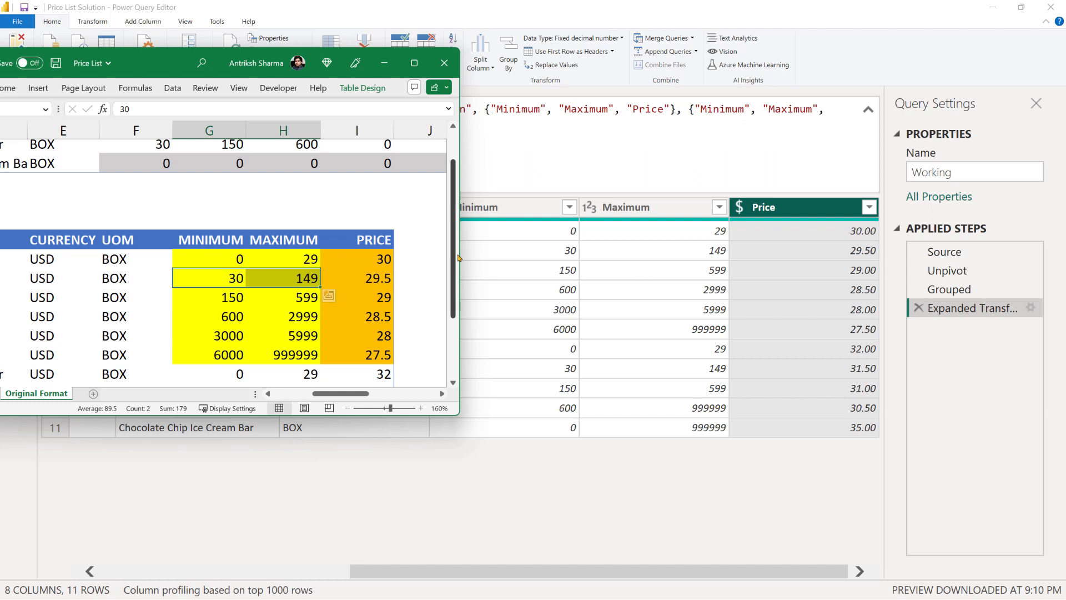
scroll(452, 244, "down", 2)
left_click(566, 471)
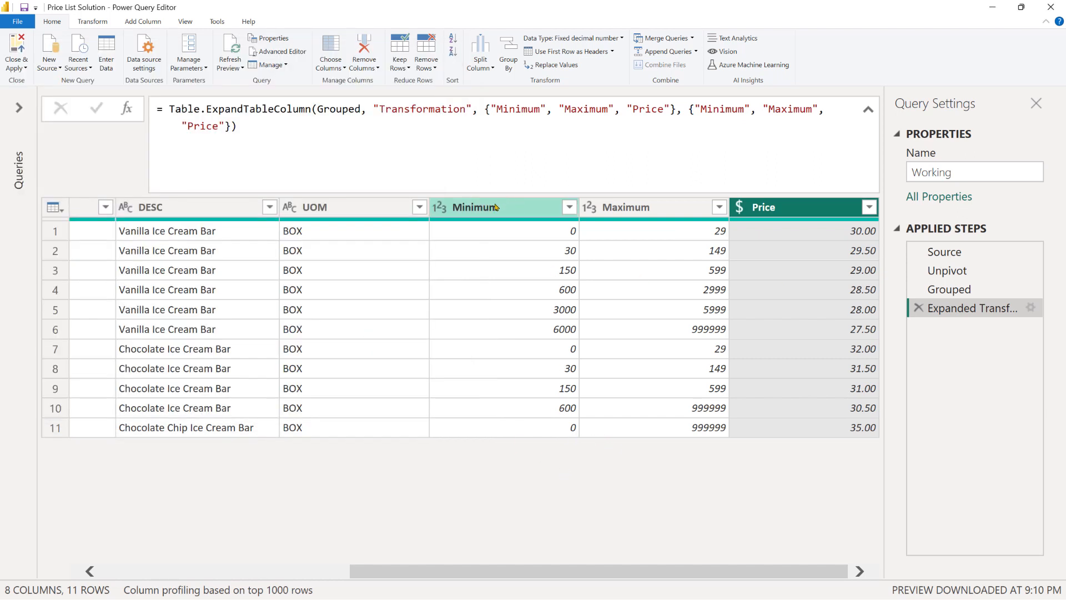
key("alt+Tab")
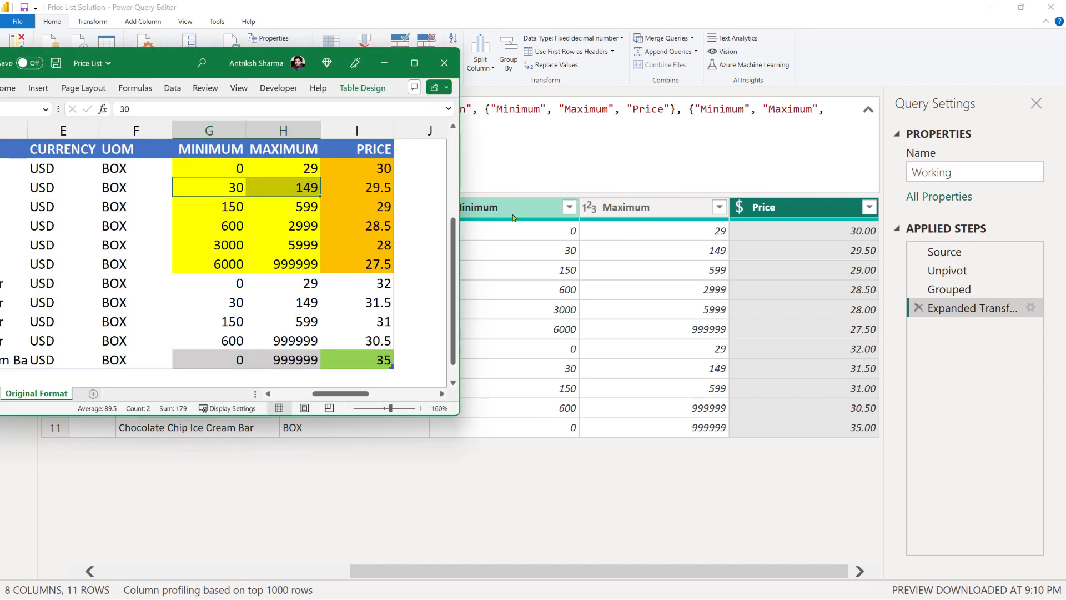
left_click(620, 447)
left_click(550, 432)
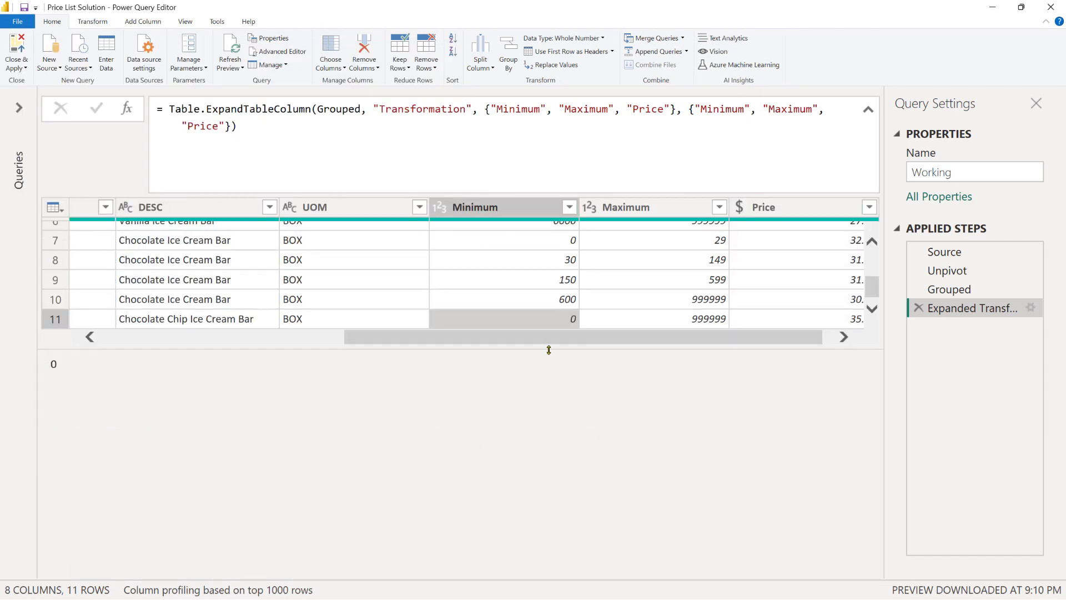
left_click_drag(590, 348, 589, 393)
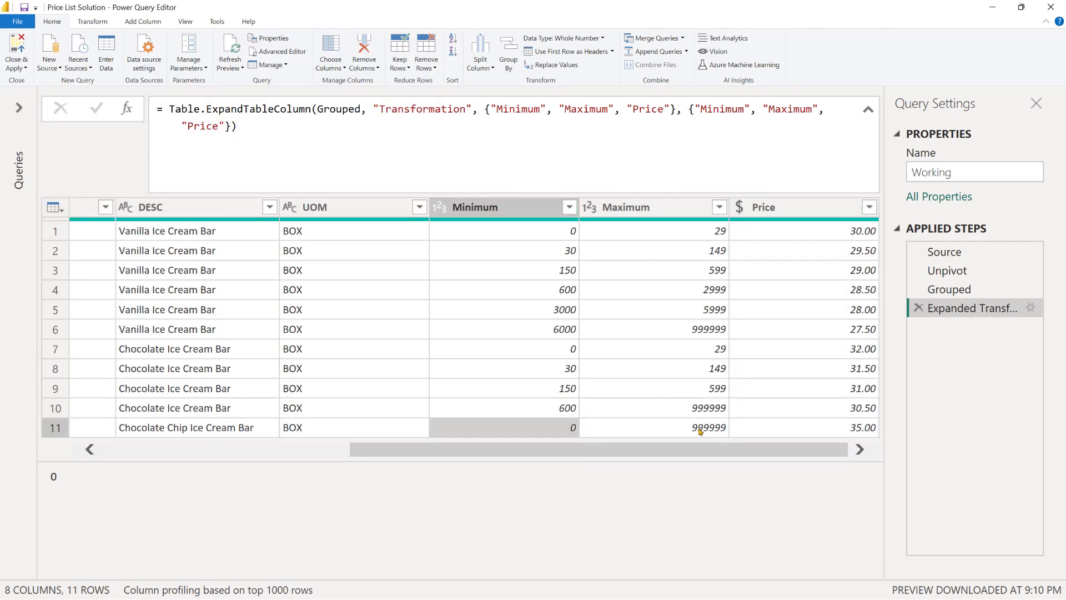
left_click(700, 432)
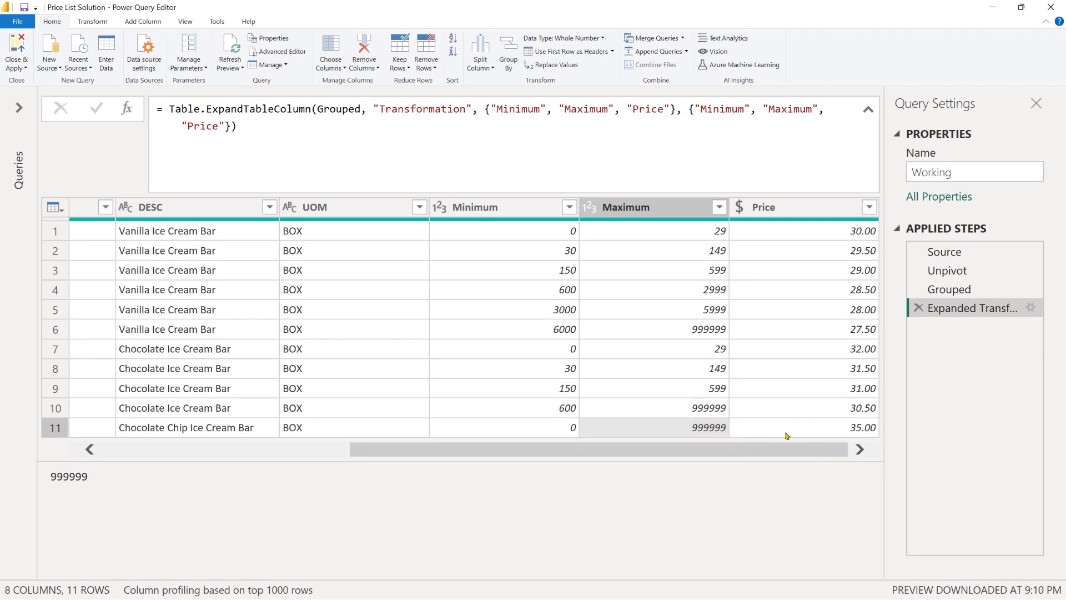
key("alt+Tab")
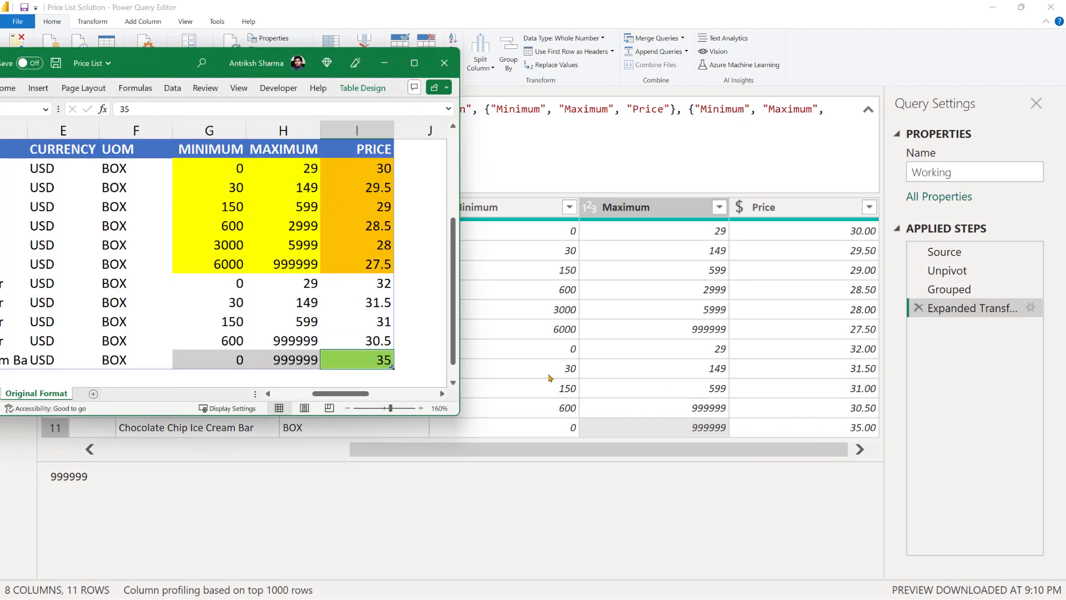
left_click_drag(245, 285, 364, 341)
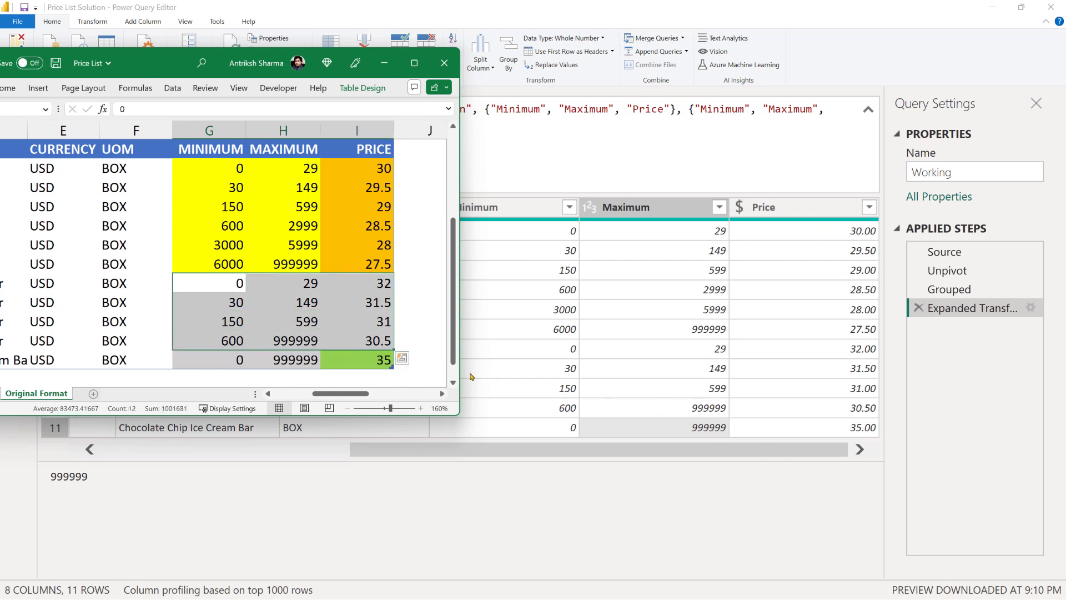
Maximize the Price List workbook and select the whole expected output table, from the PRICELIST header to the last PRICE value
left_click(414, 64)
scroll(610, 333, "up", 3)
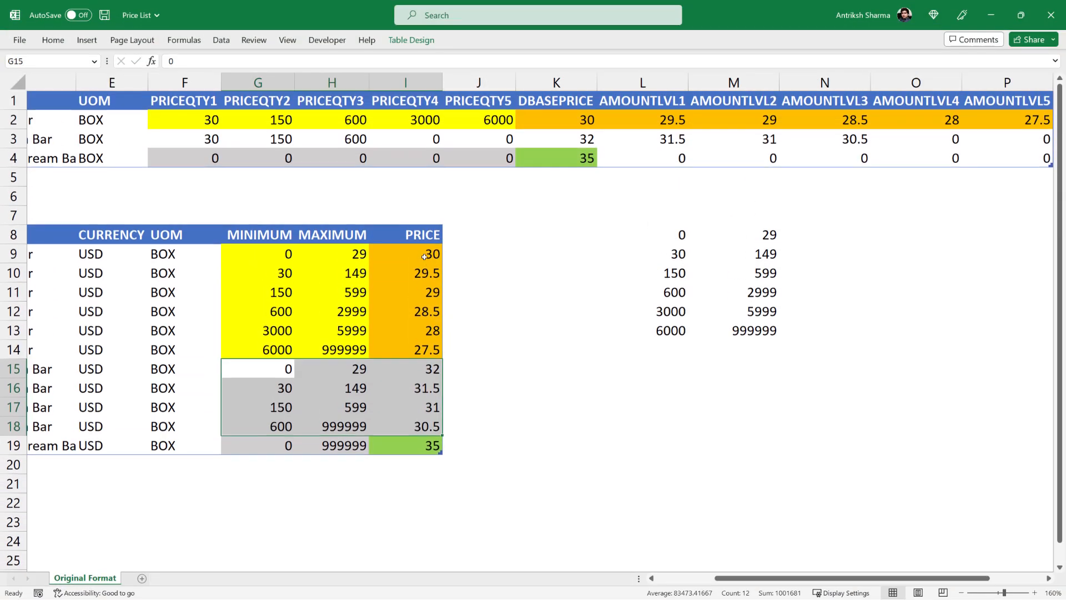
left_click_drag(823, 579, 765, 579)
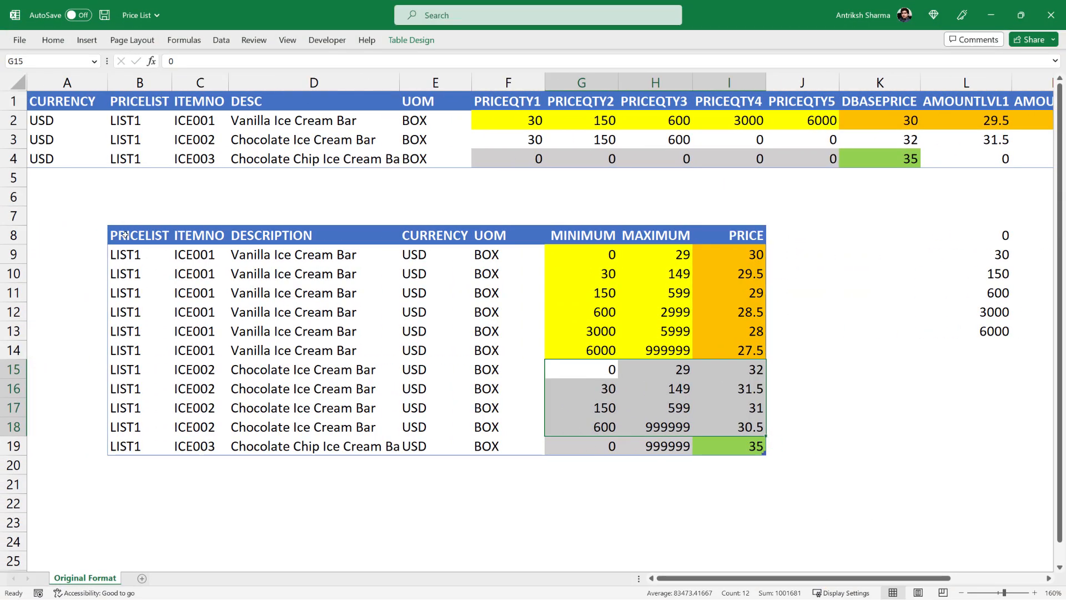
left_click_drag(139, 234, 719, 446)
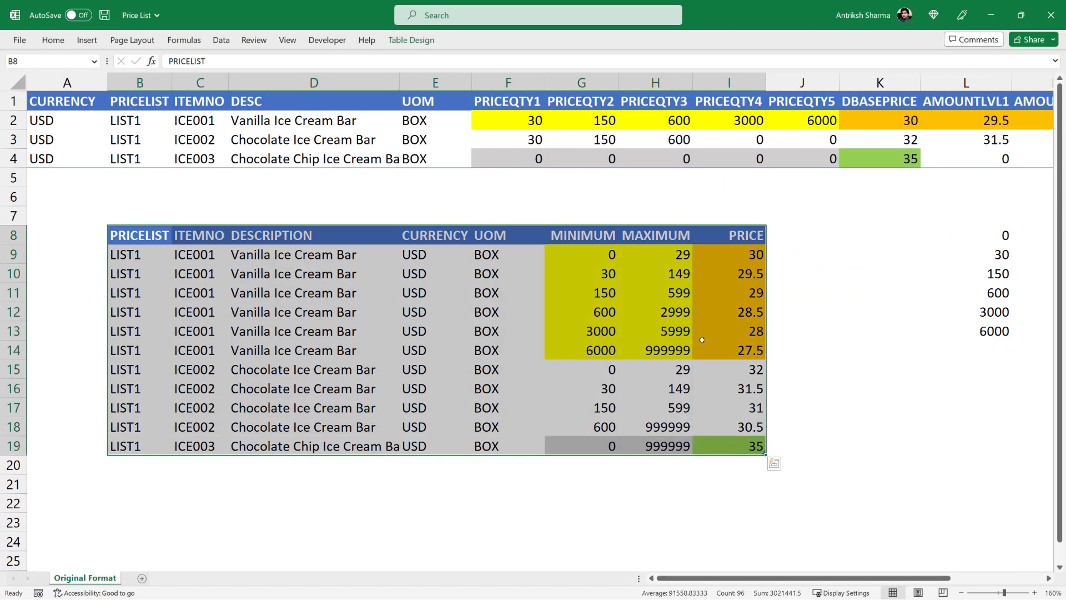